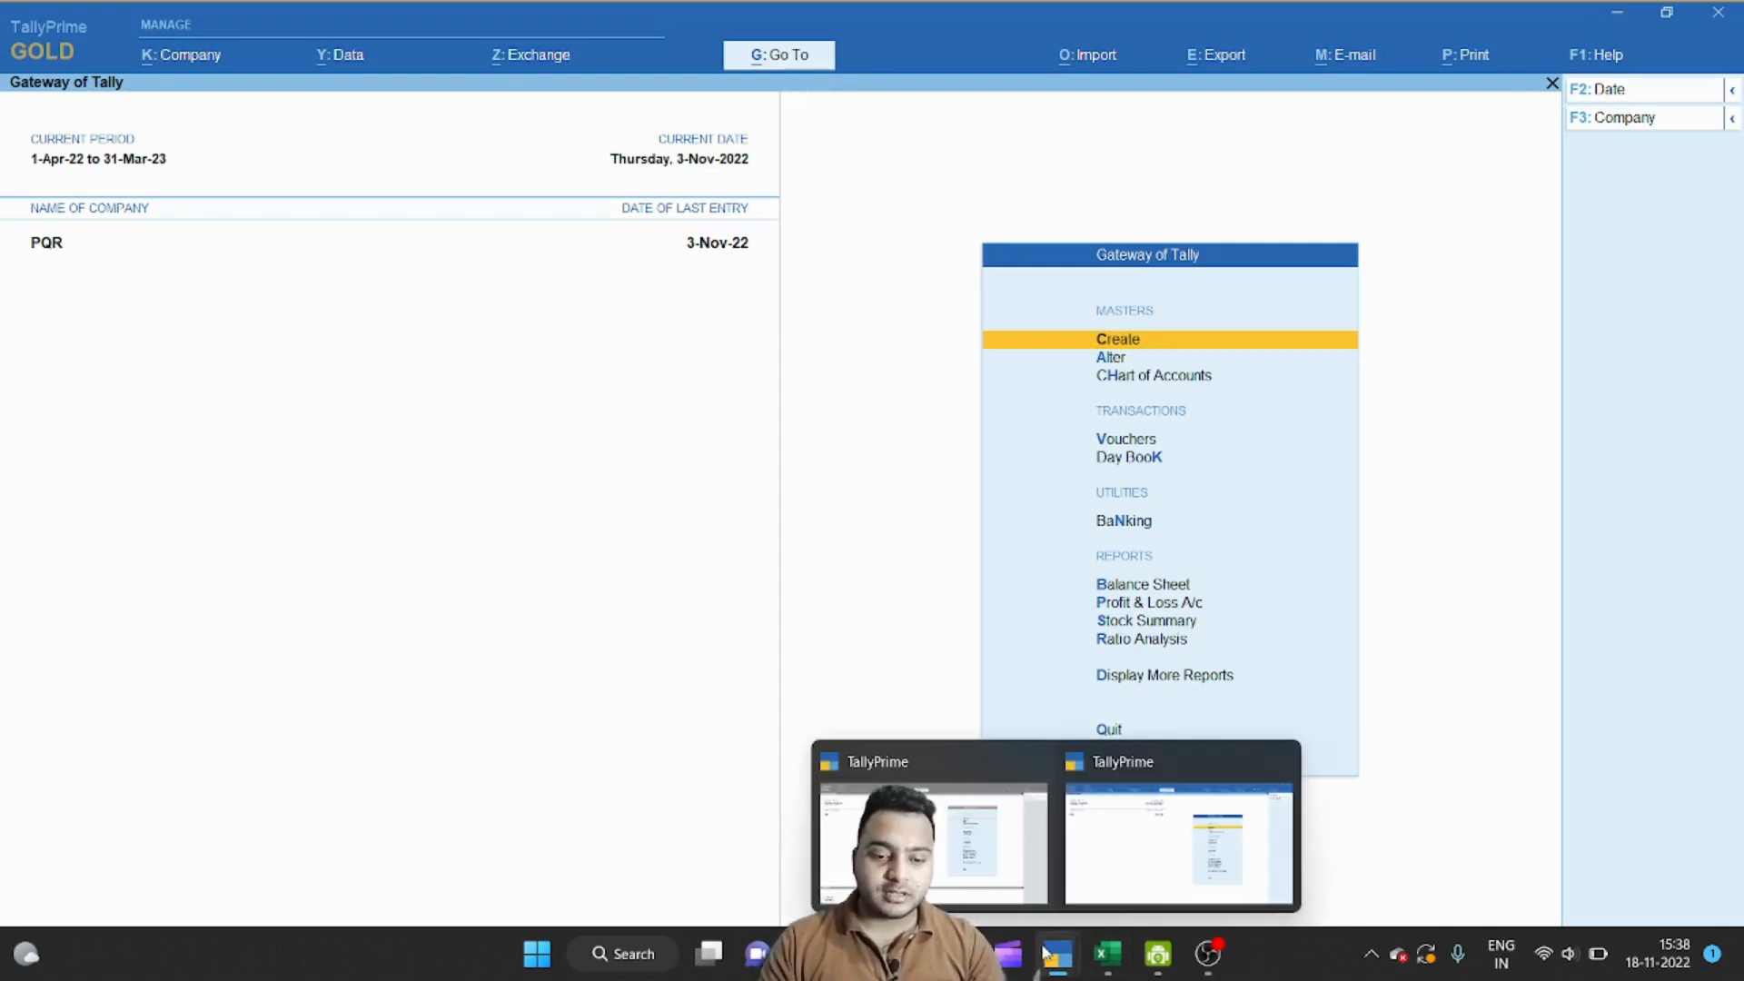
Step: Check the electronic credit ledger balances on the GST portal dashboard, returning to the PQR company in TallyPrime
mouse_move(957, 954)
click(947, 863)
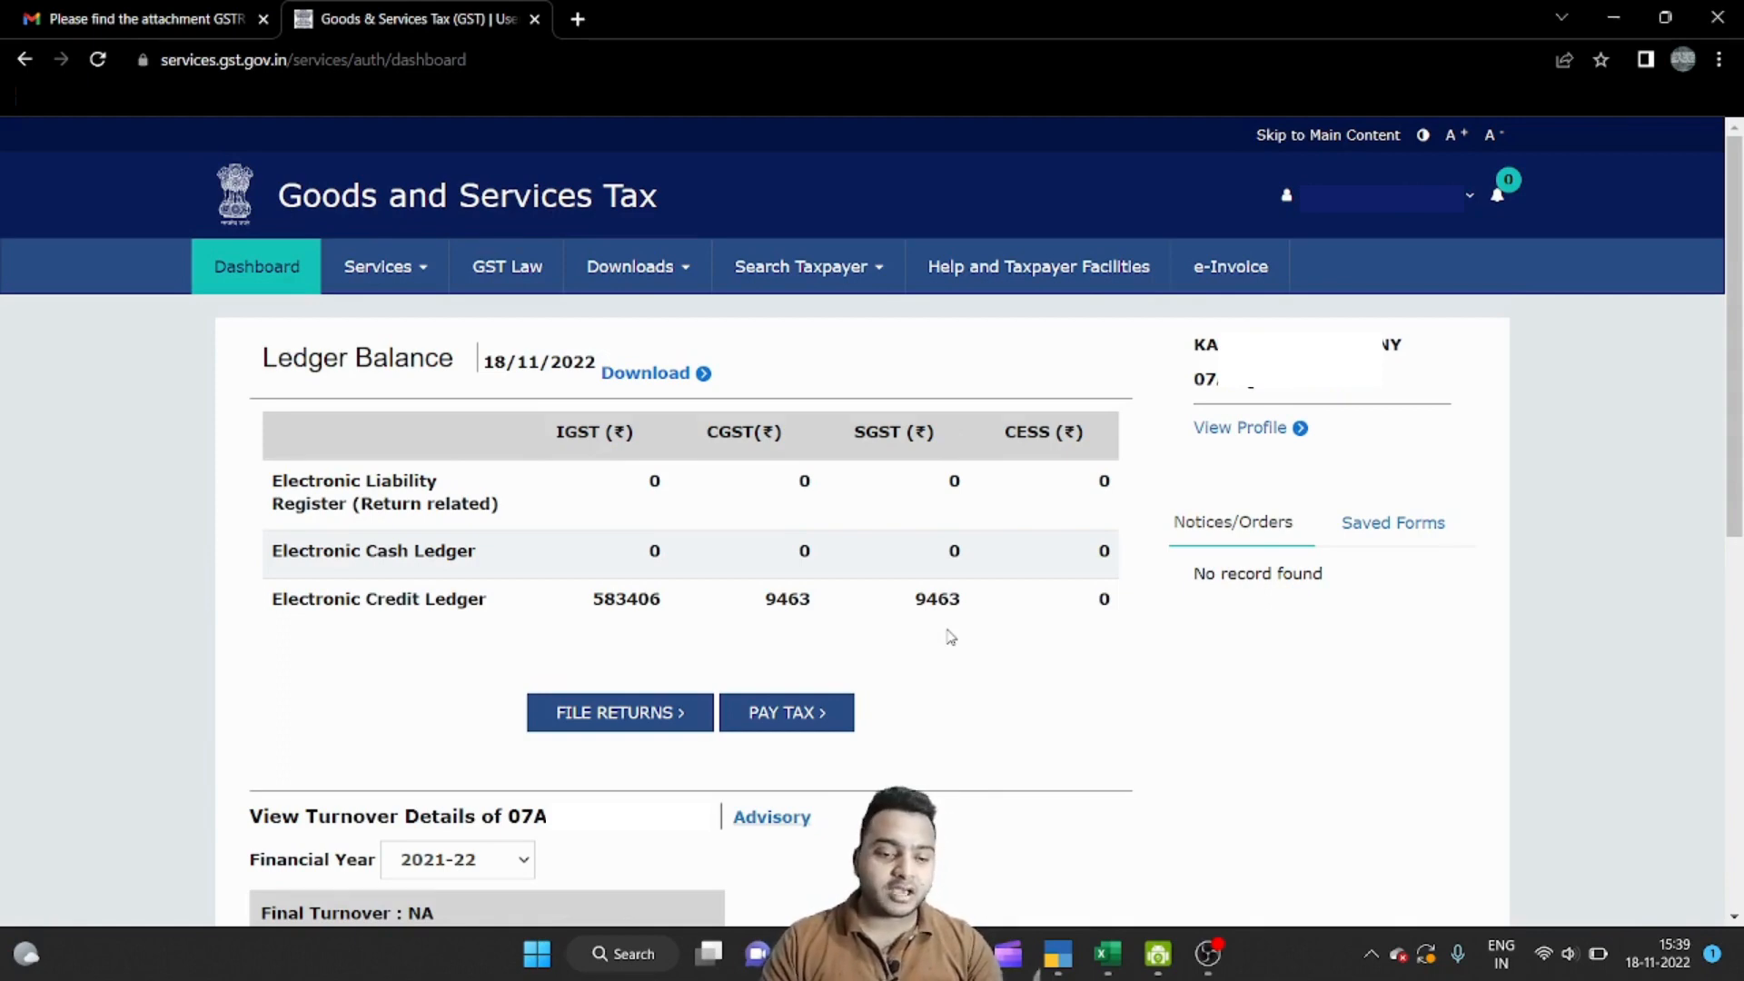
mouse_move(1058, 959)
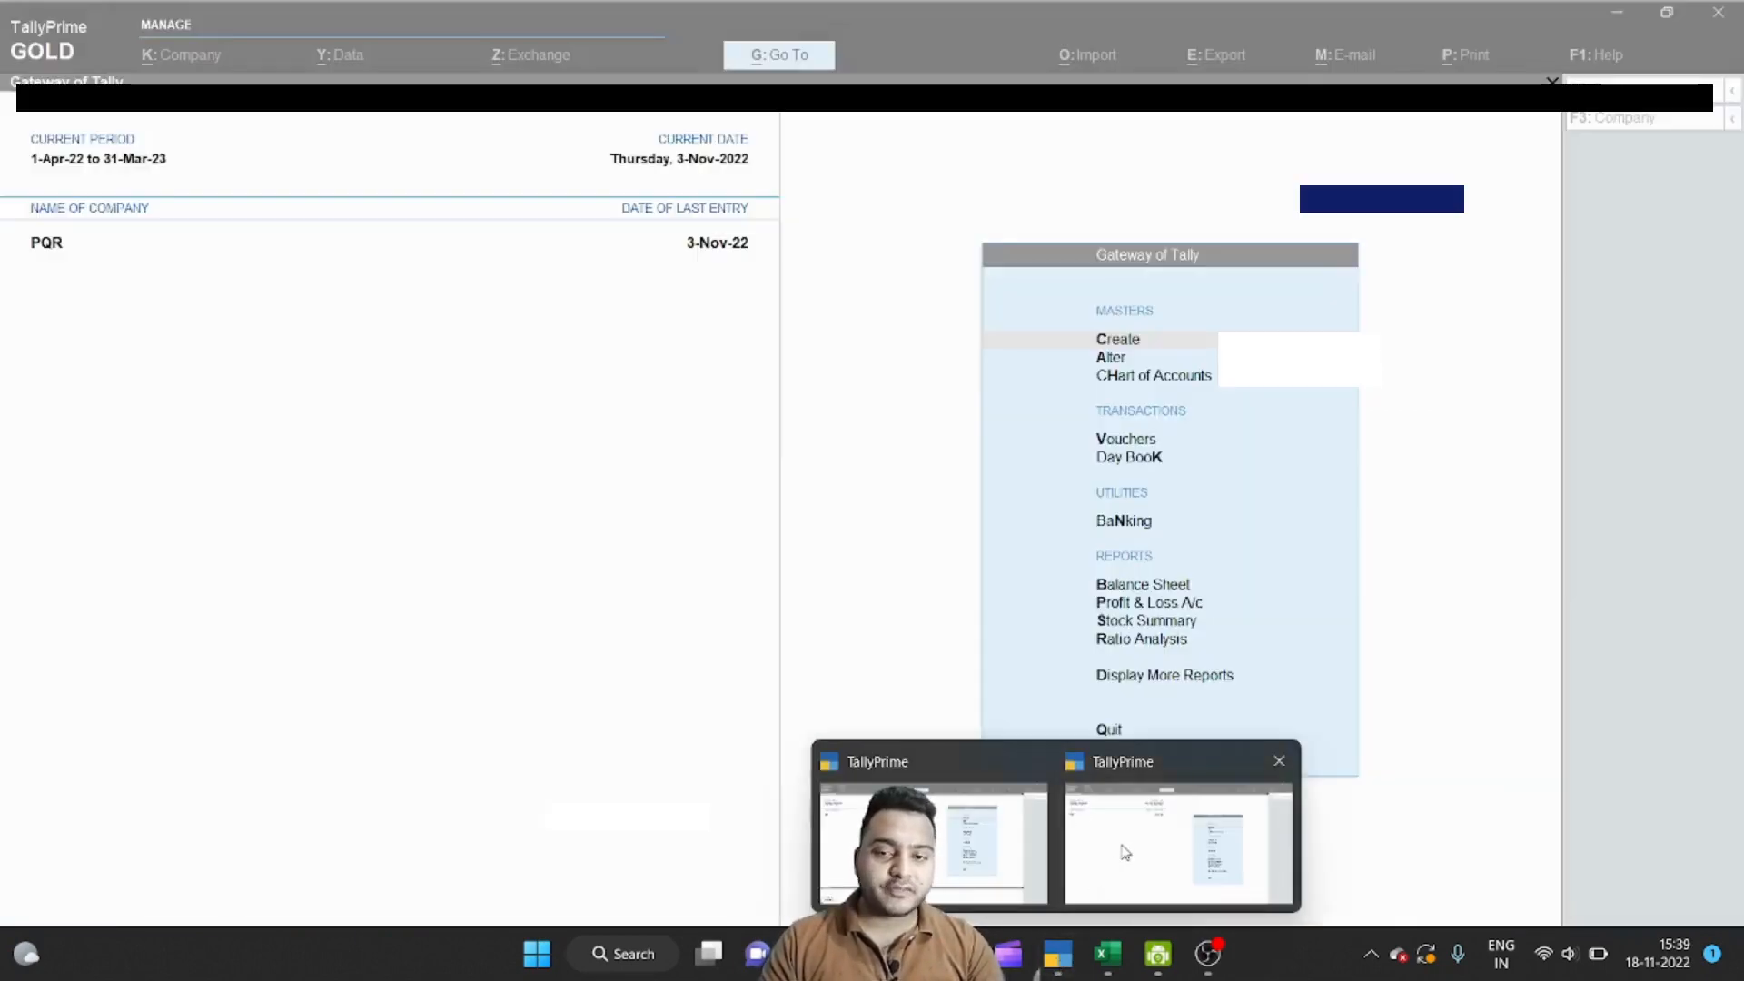
click(1125, 852)
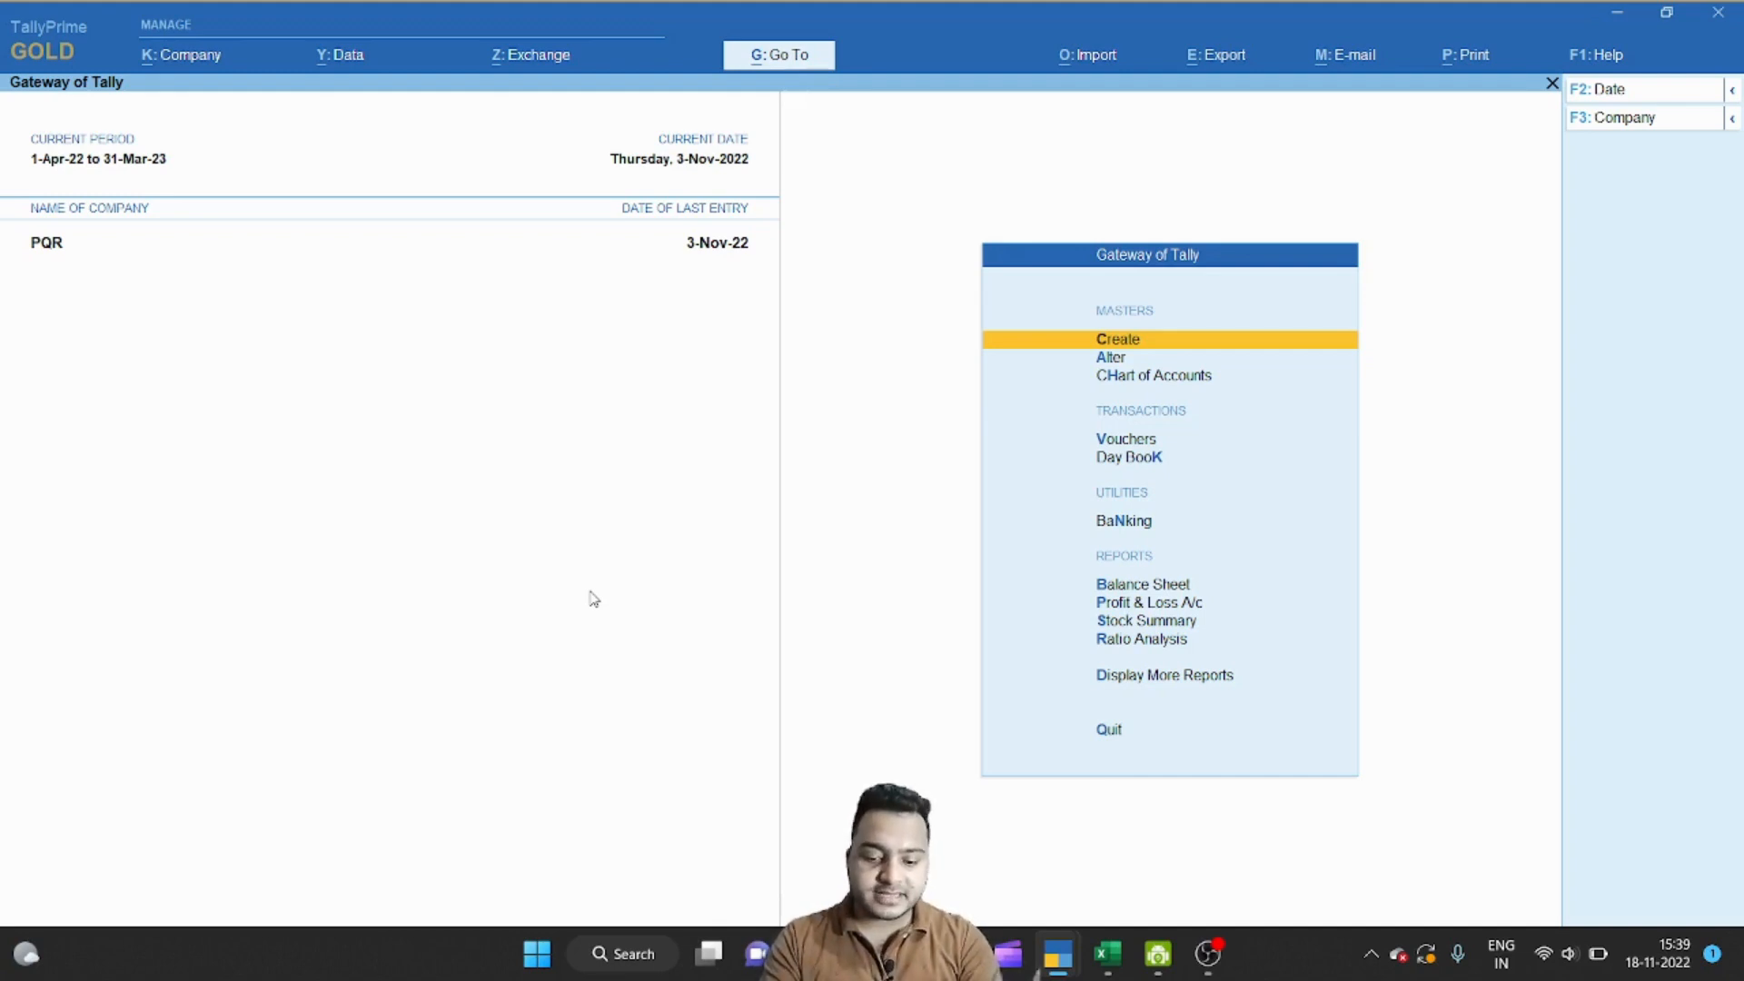
Step: Open PQR's Balance Sheet and drill down through Current Liabilities and Duties & Taxes to the GST group summary
key(b)
key(Down)
key(Down)
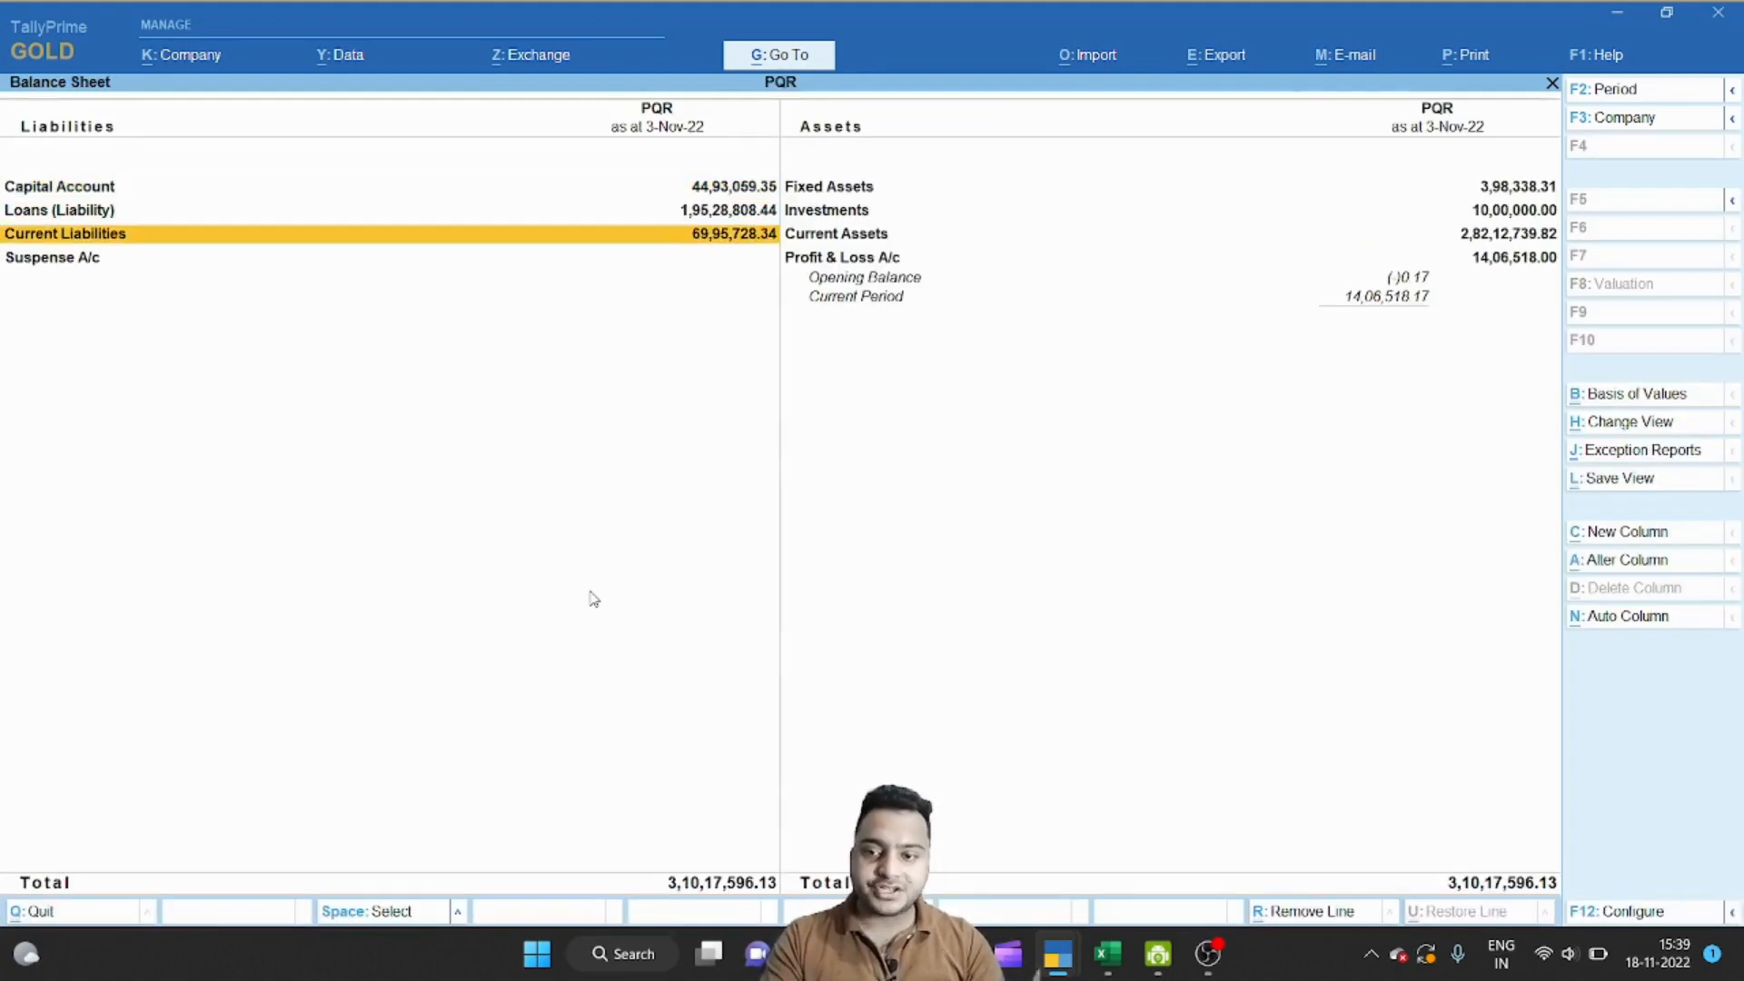
key(Return)
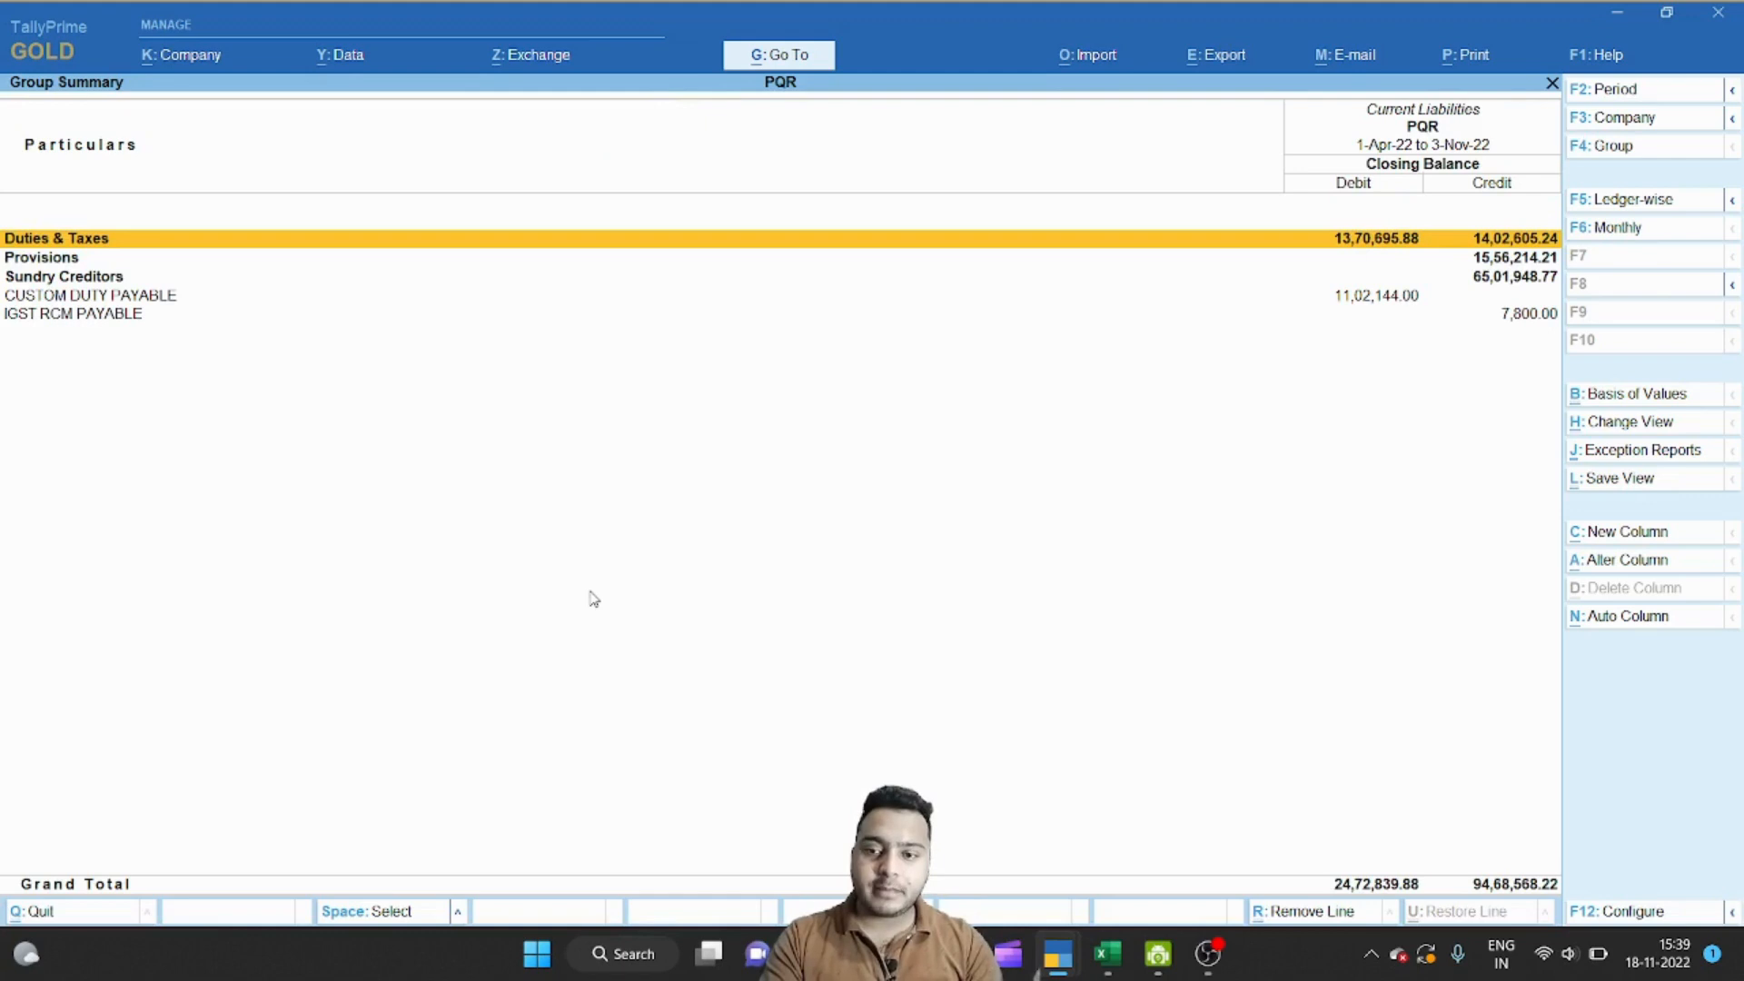
key(Return)
key(Return)
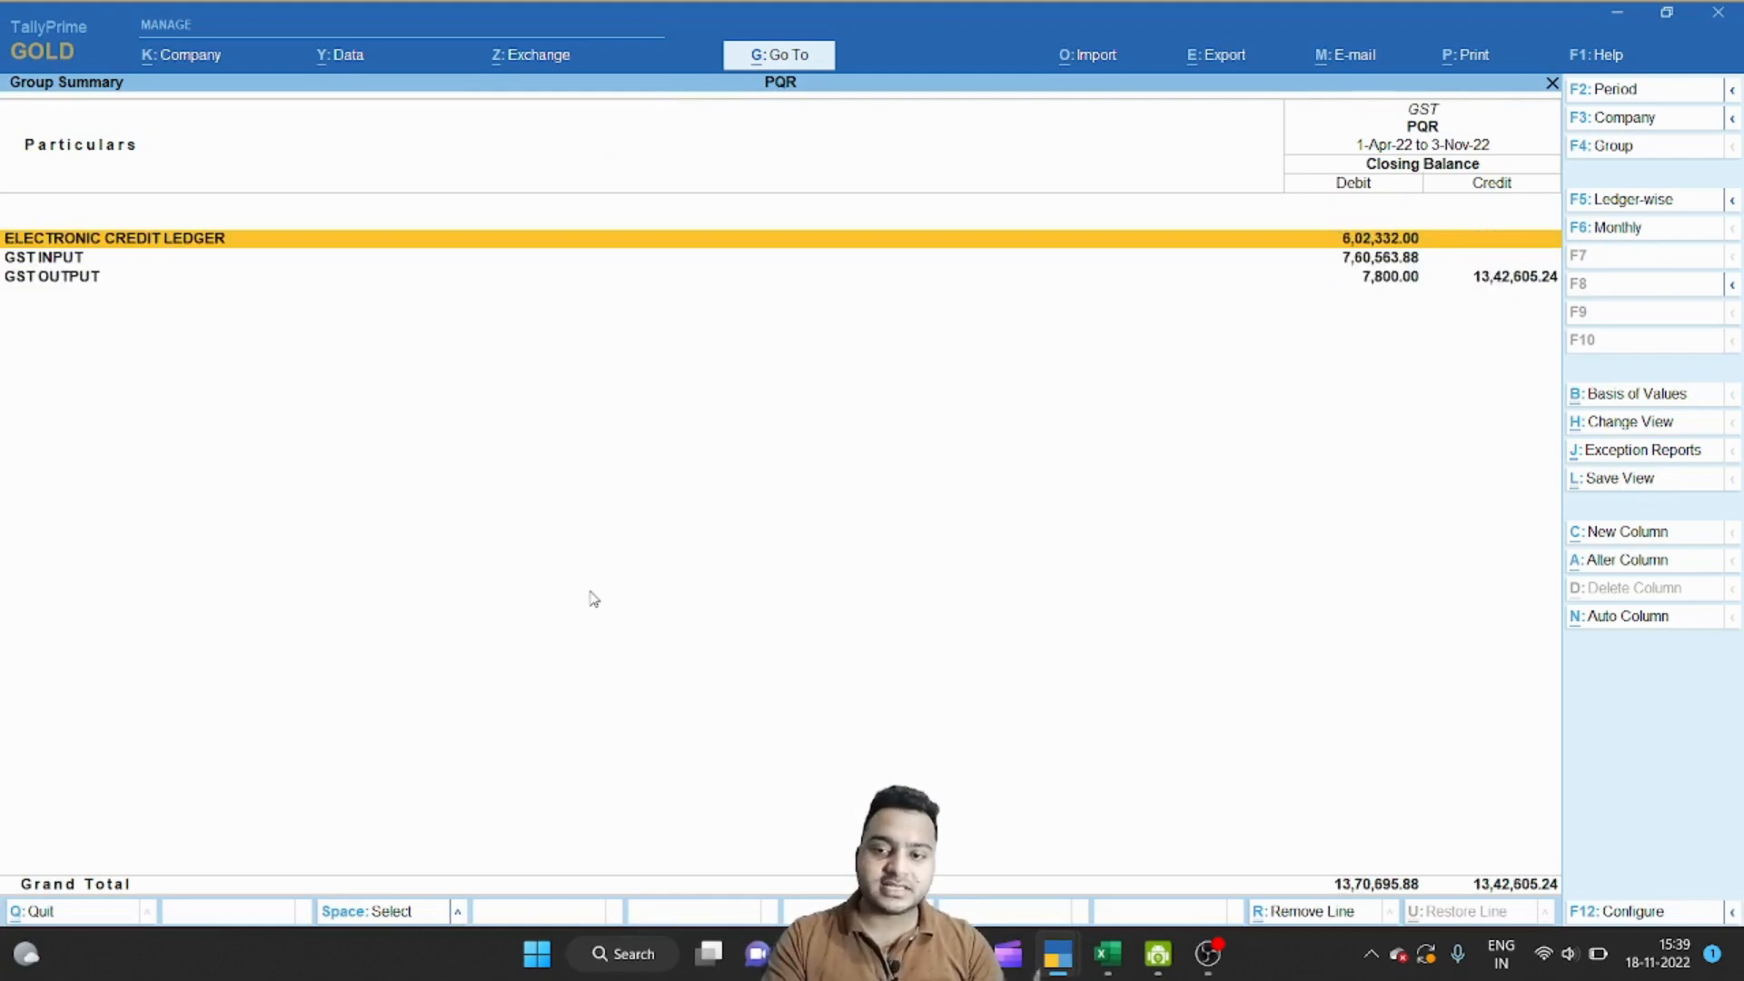
Step: Set the period of PQR's GST group summary to 1-Sep-22 to 30-Sep-22
key(alt+F2)
text(SE2)
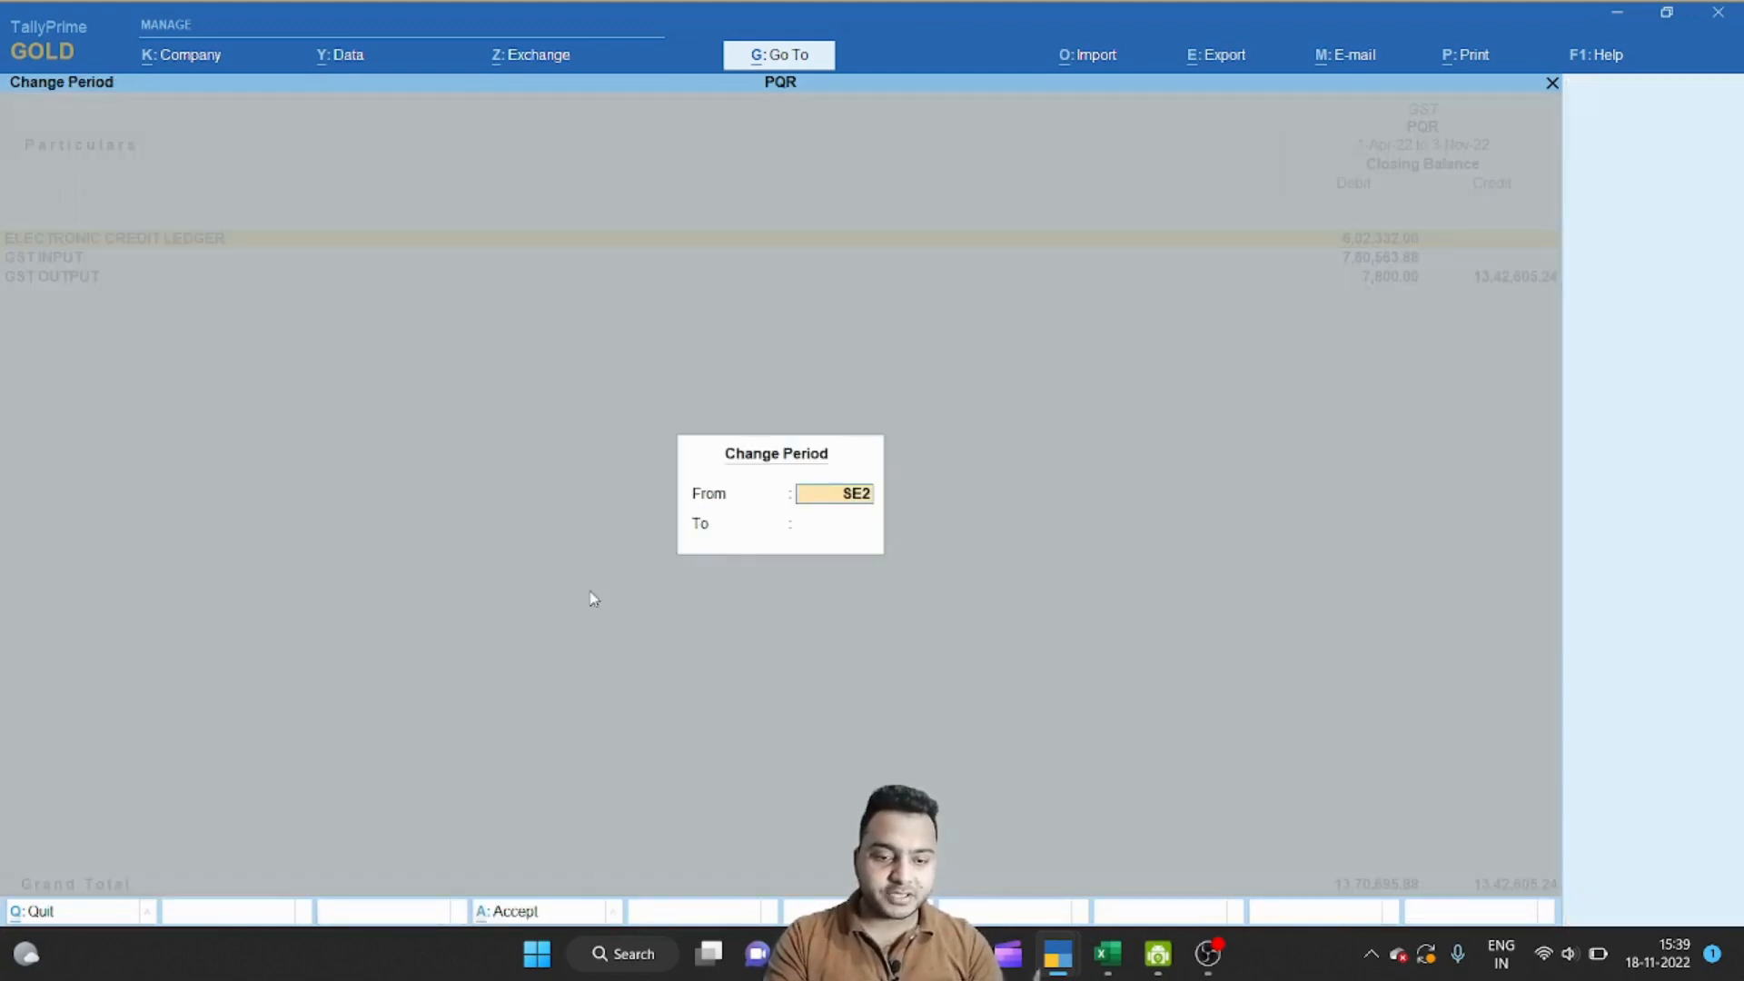
key(Return)
text(SE2)
key(Return)
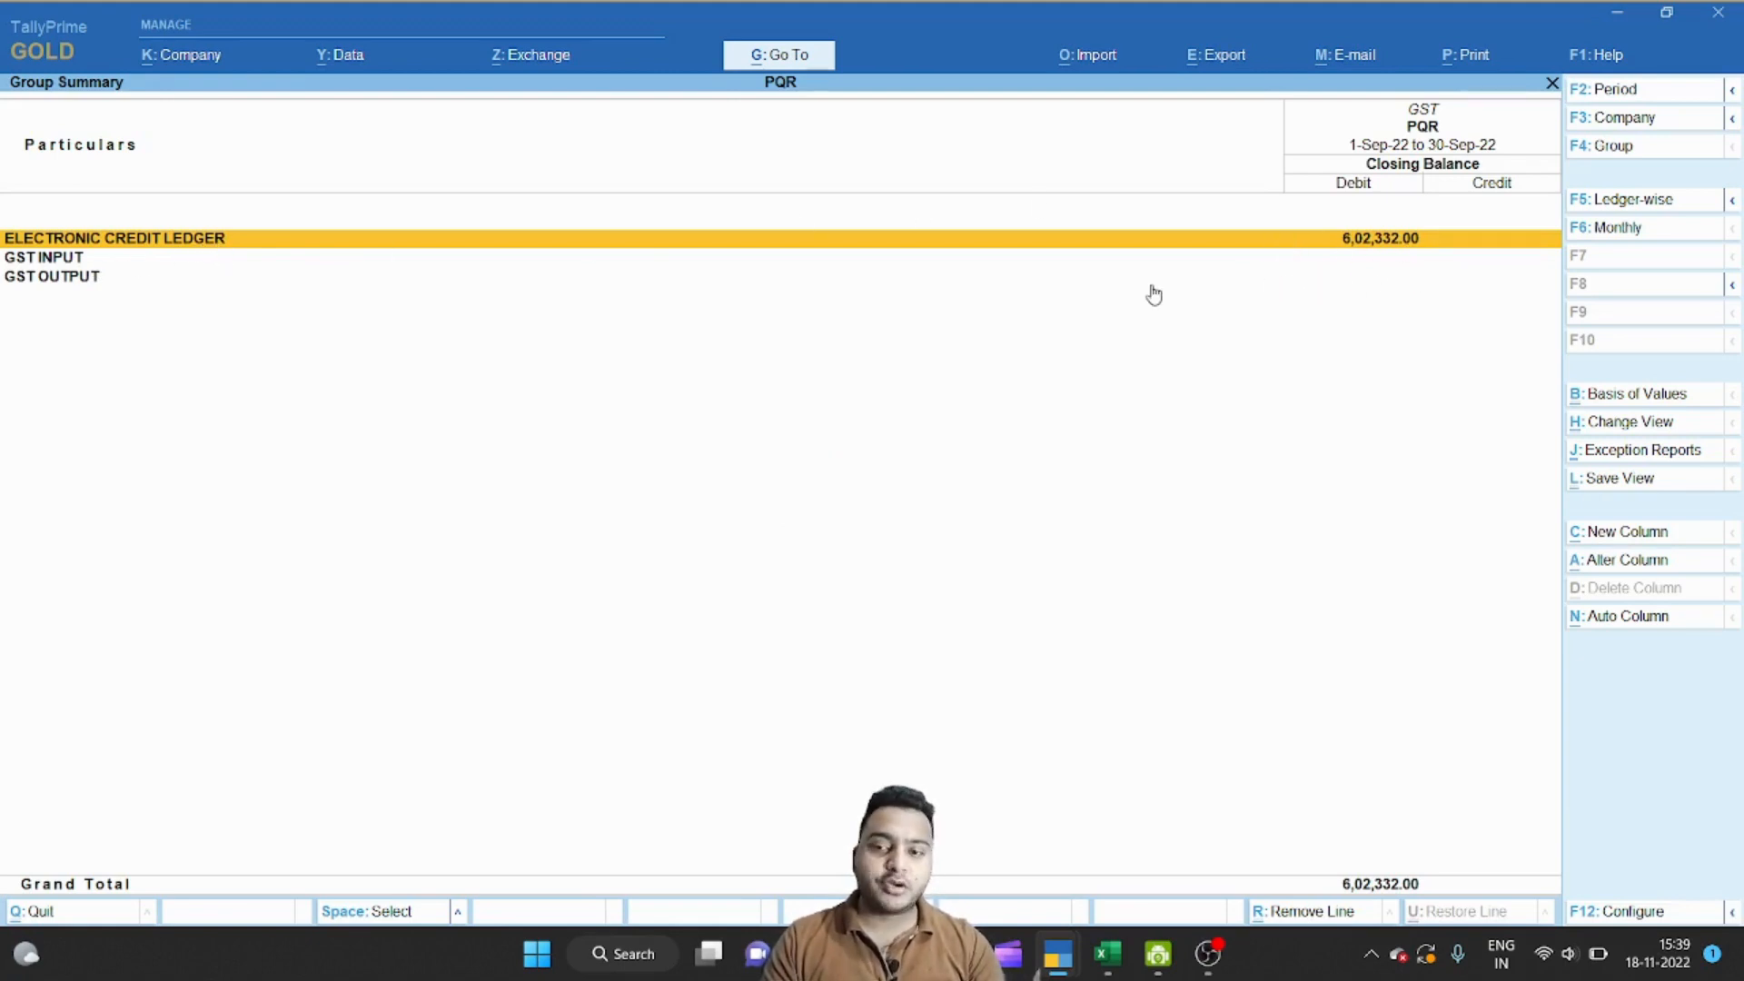
Step: Expand the ELECTRONIC CREDIT LEDGER group and examine the CGST C/F, IGST C/F and SGST C/F balances
key(shift+Return)
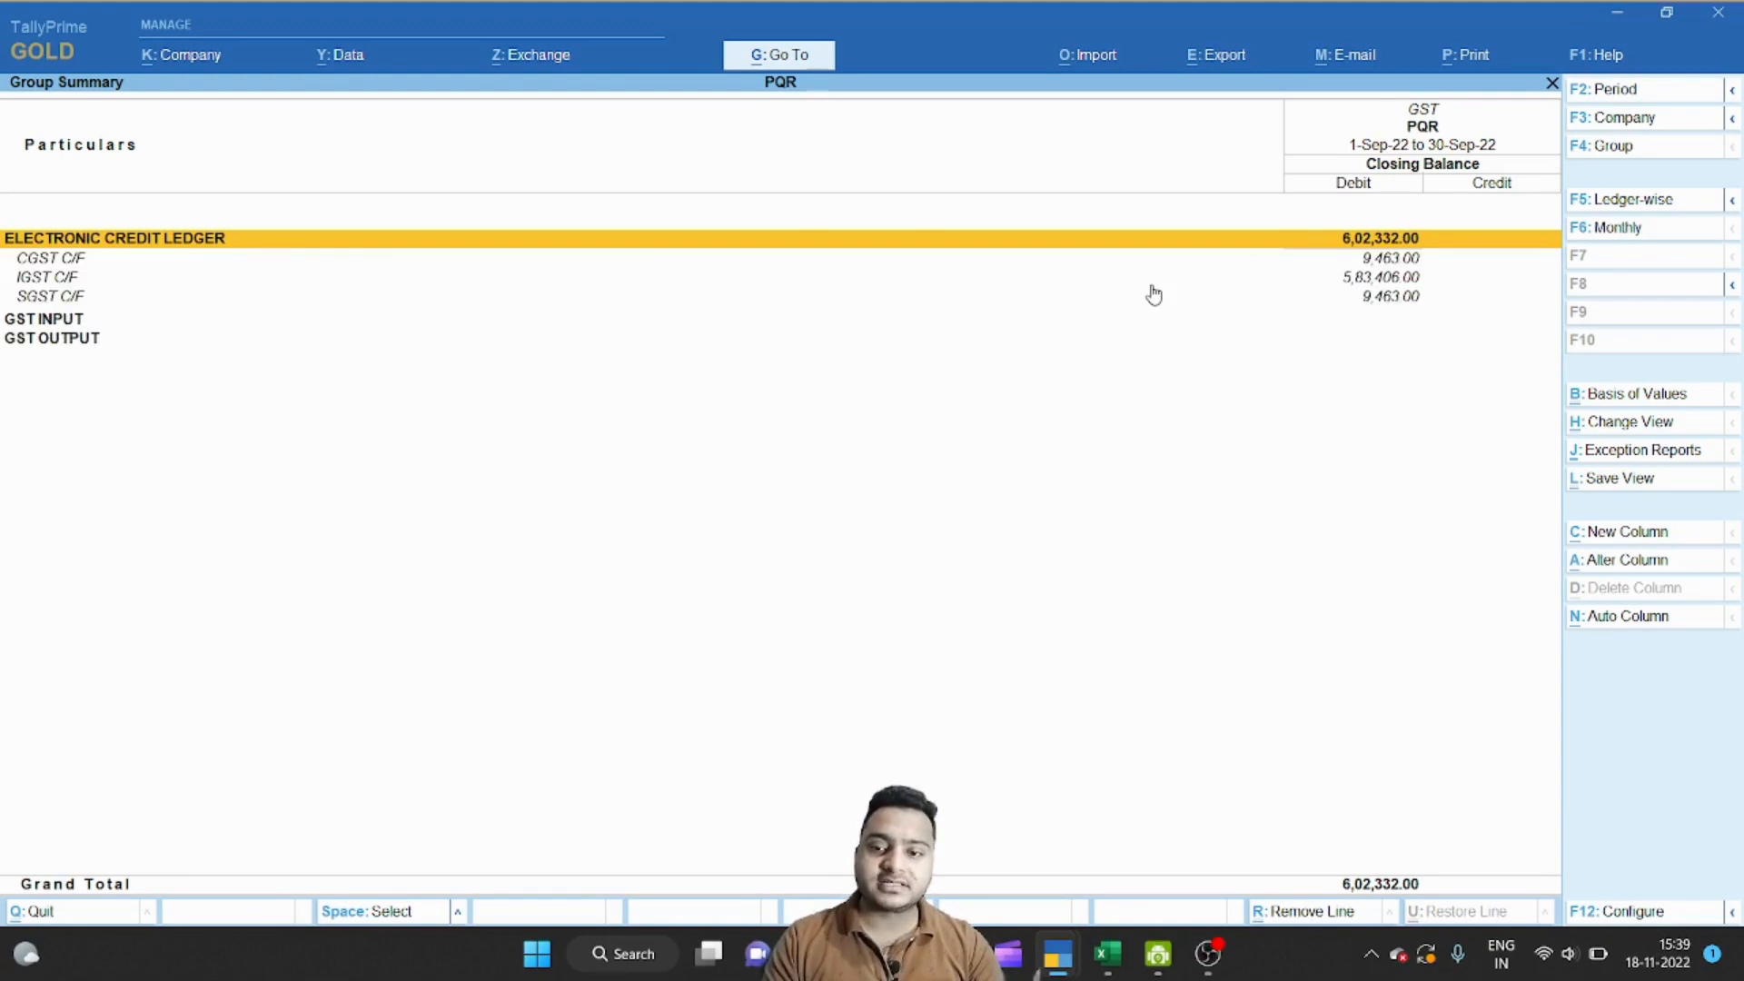
click(1389, 262)
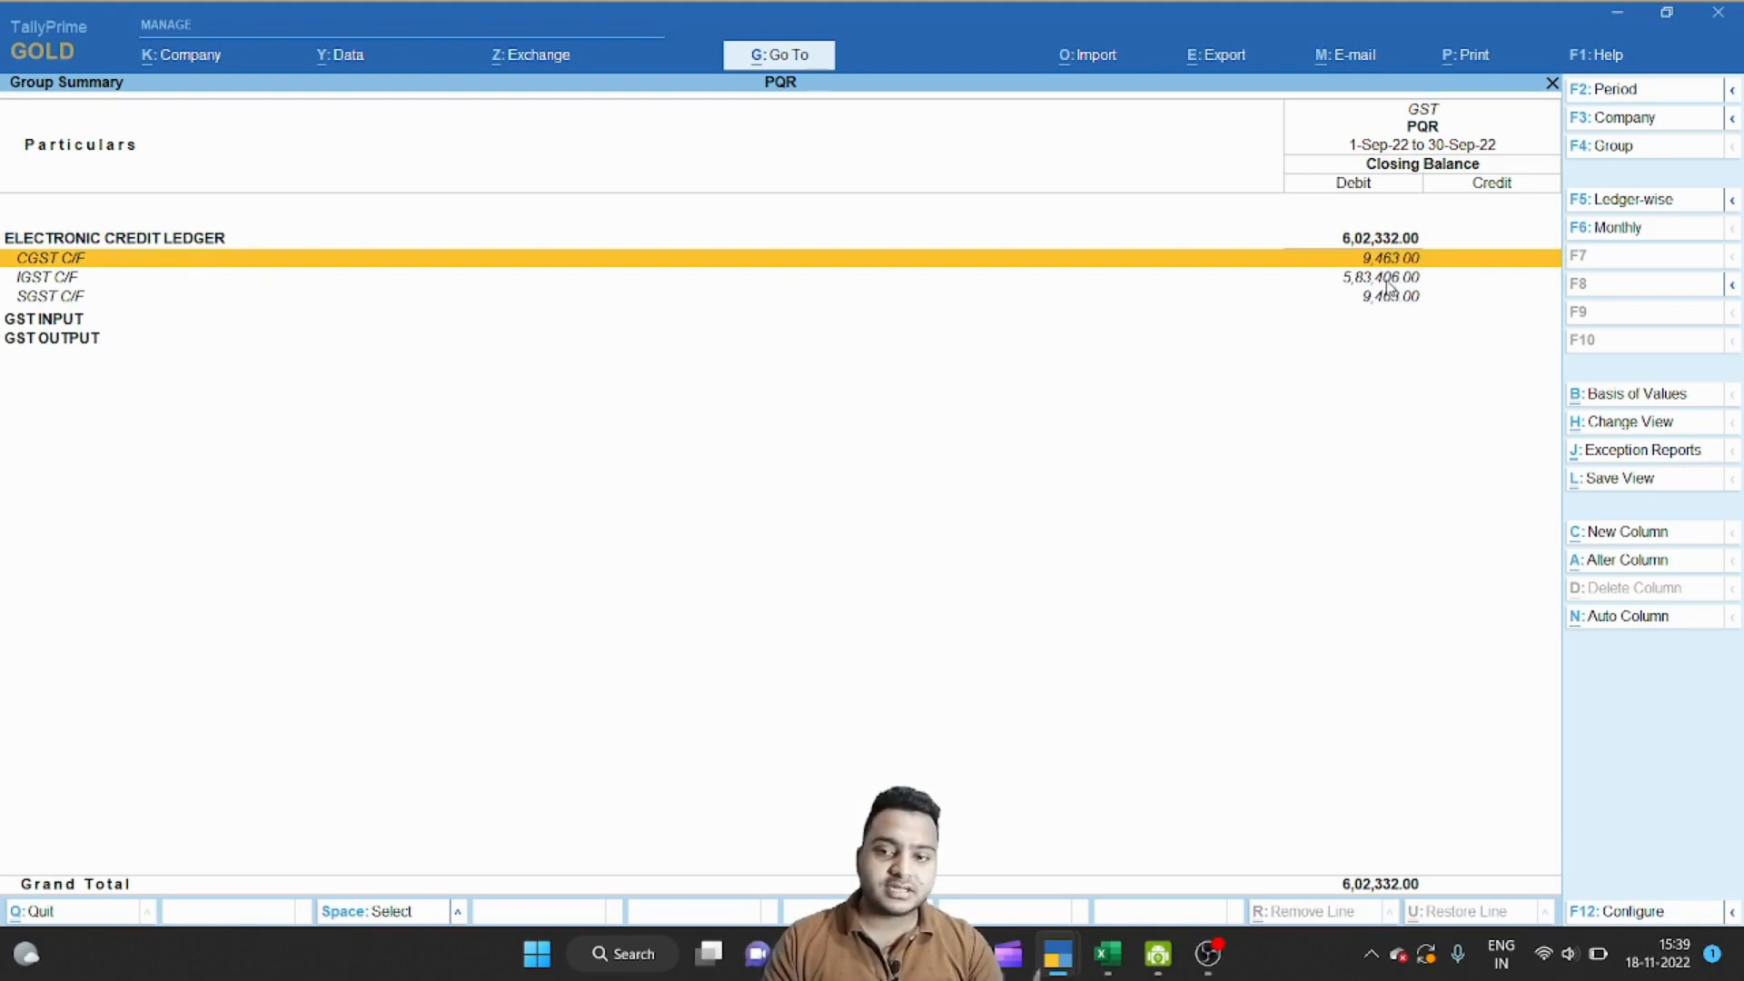
click(1388, 287)
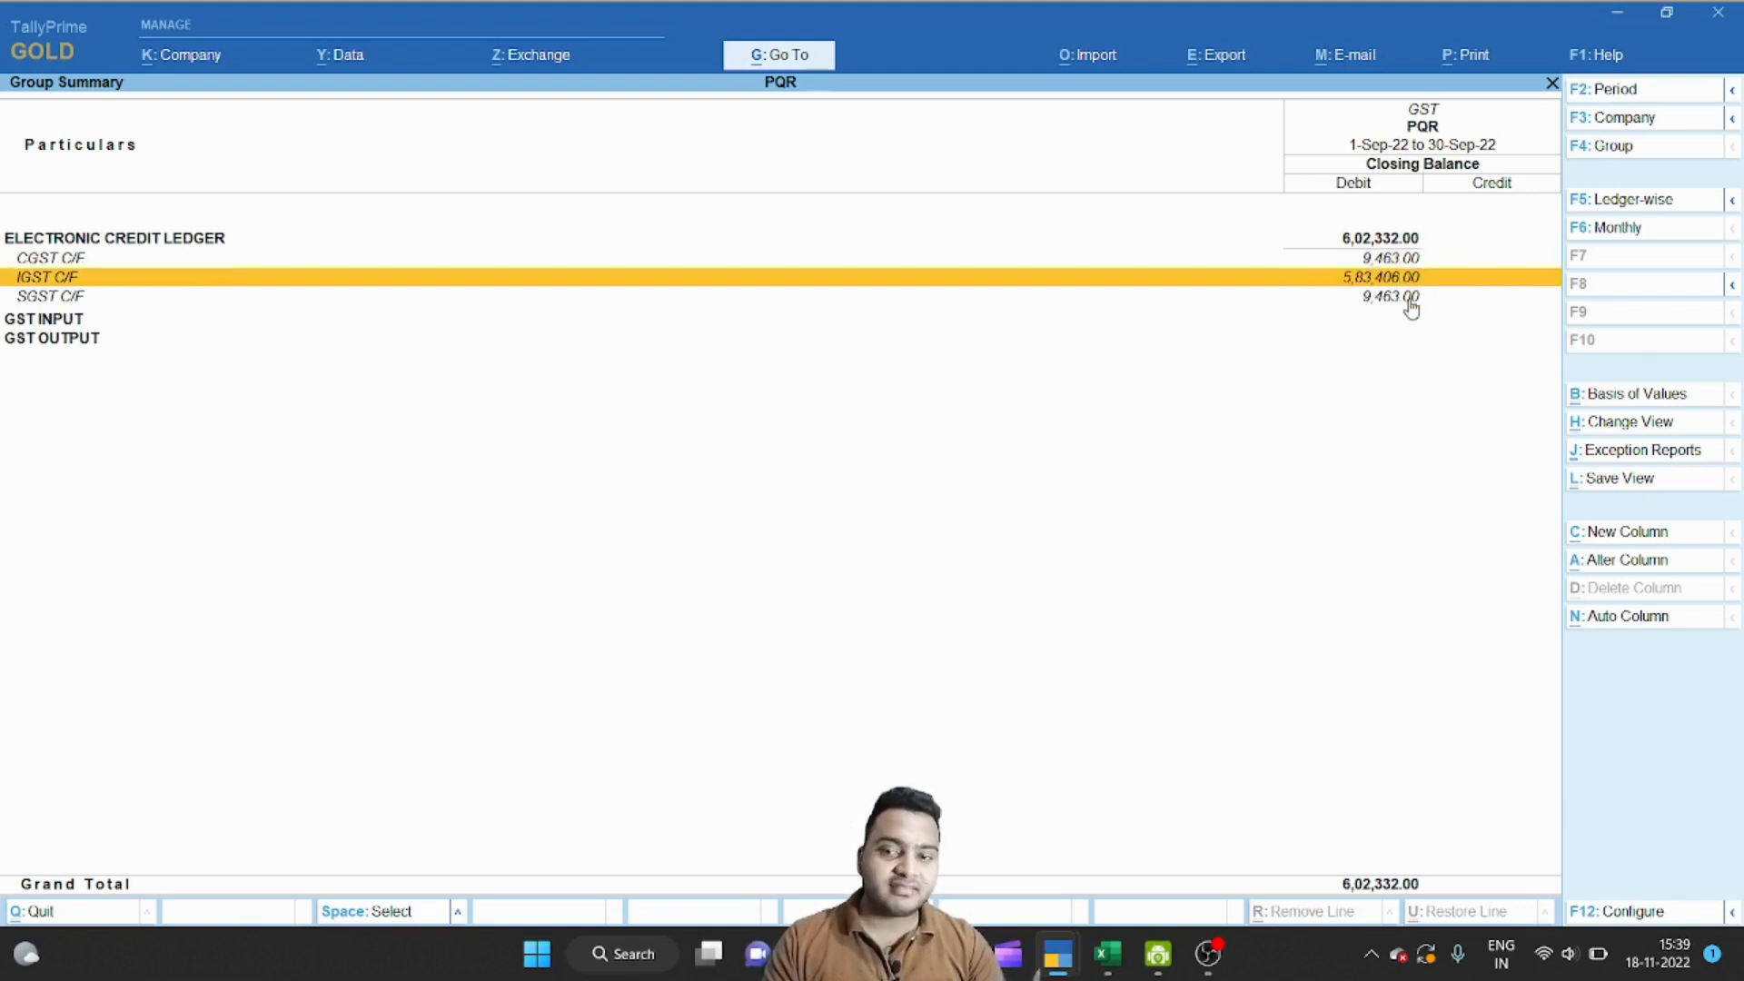
click(1394, 306)
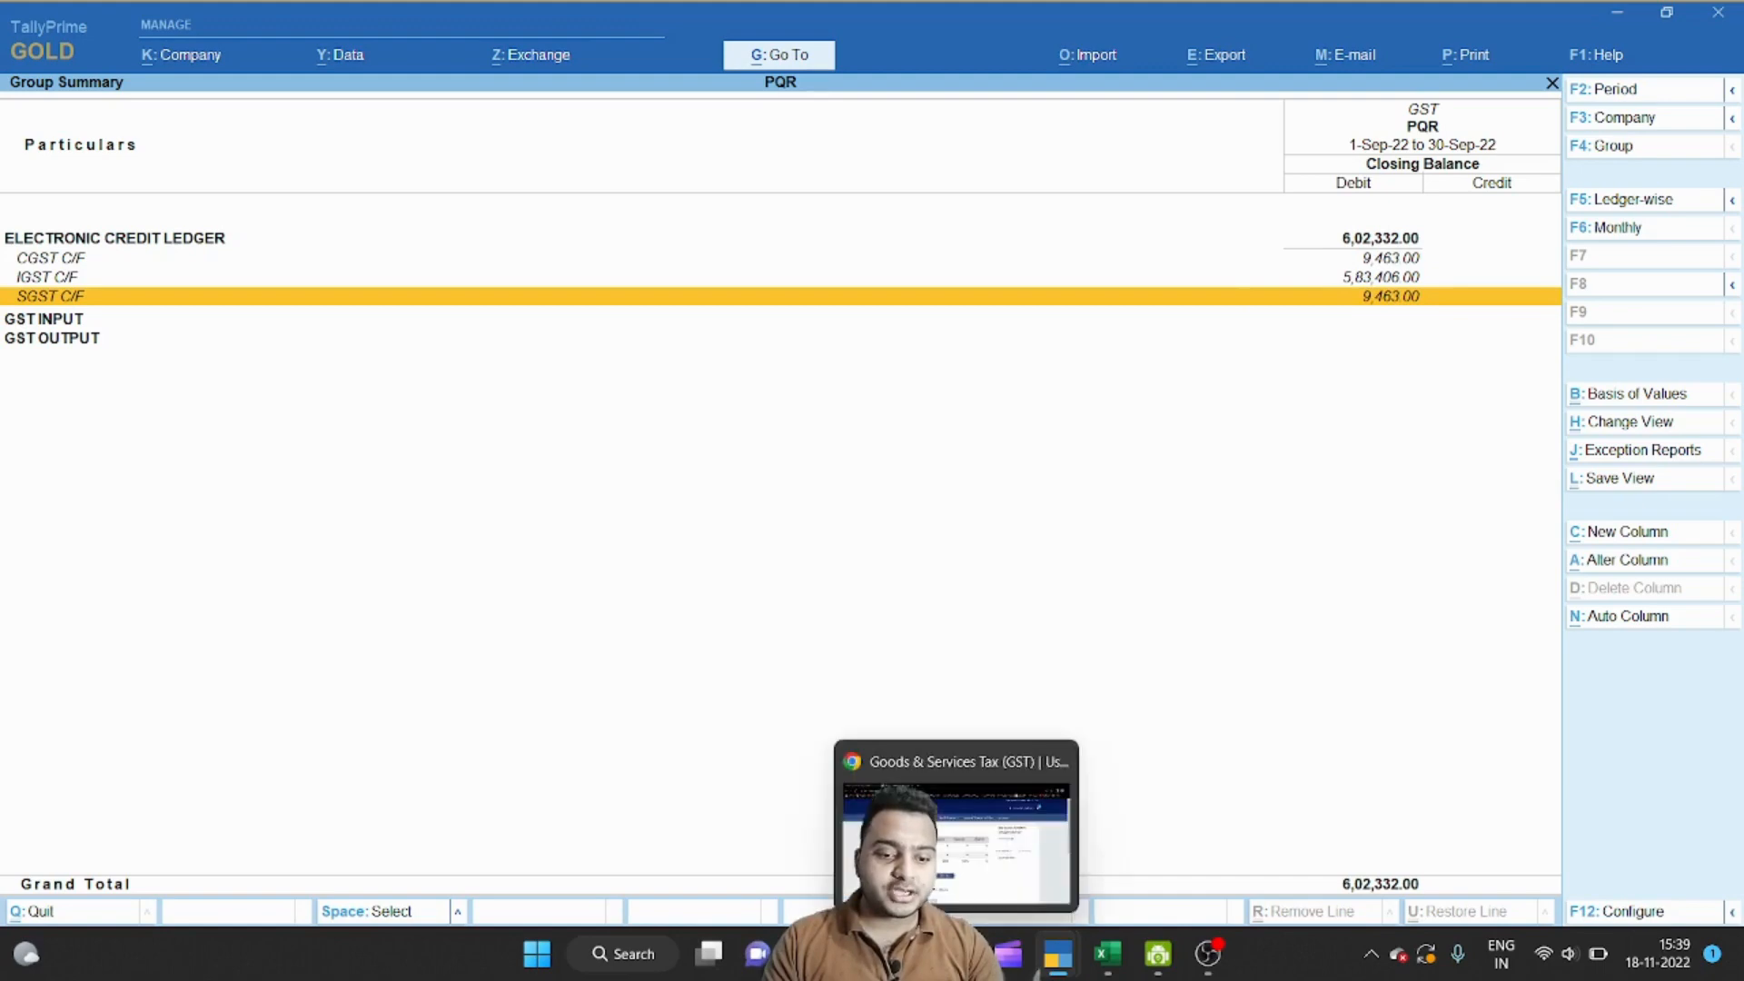
Step: Compare PQR's carried-forward CGST, IGST and SGST balances with the Electronic Credit Ledger row on the GST portal
click(956, 954)
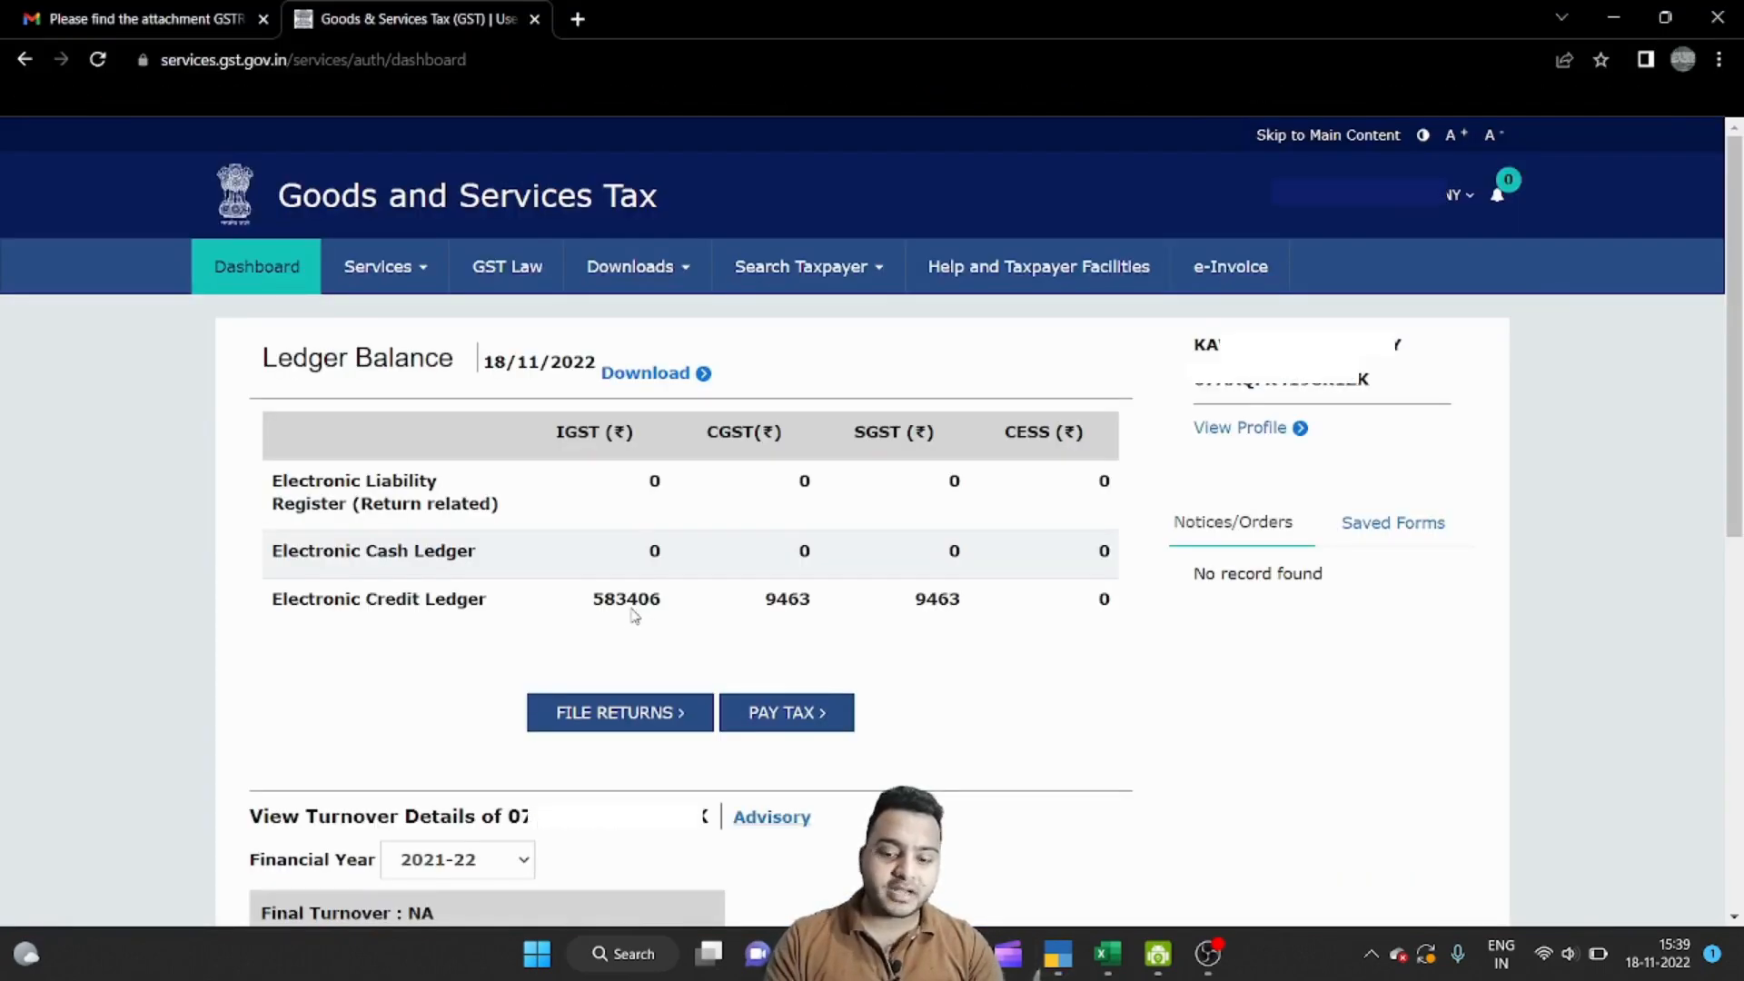
key(alt+Tab)
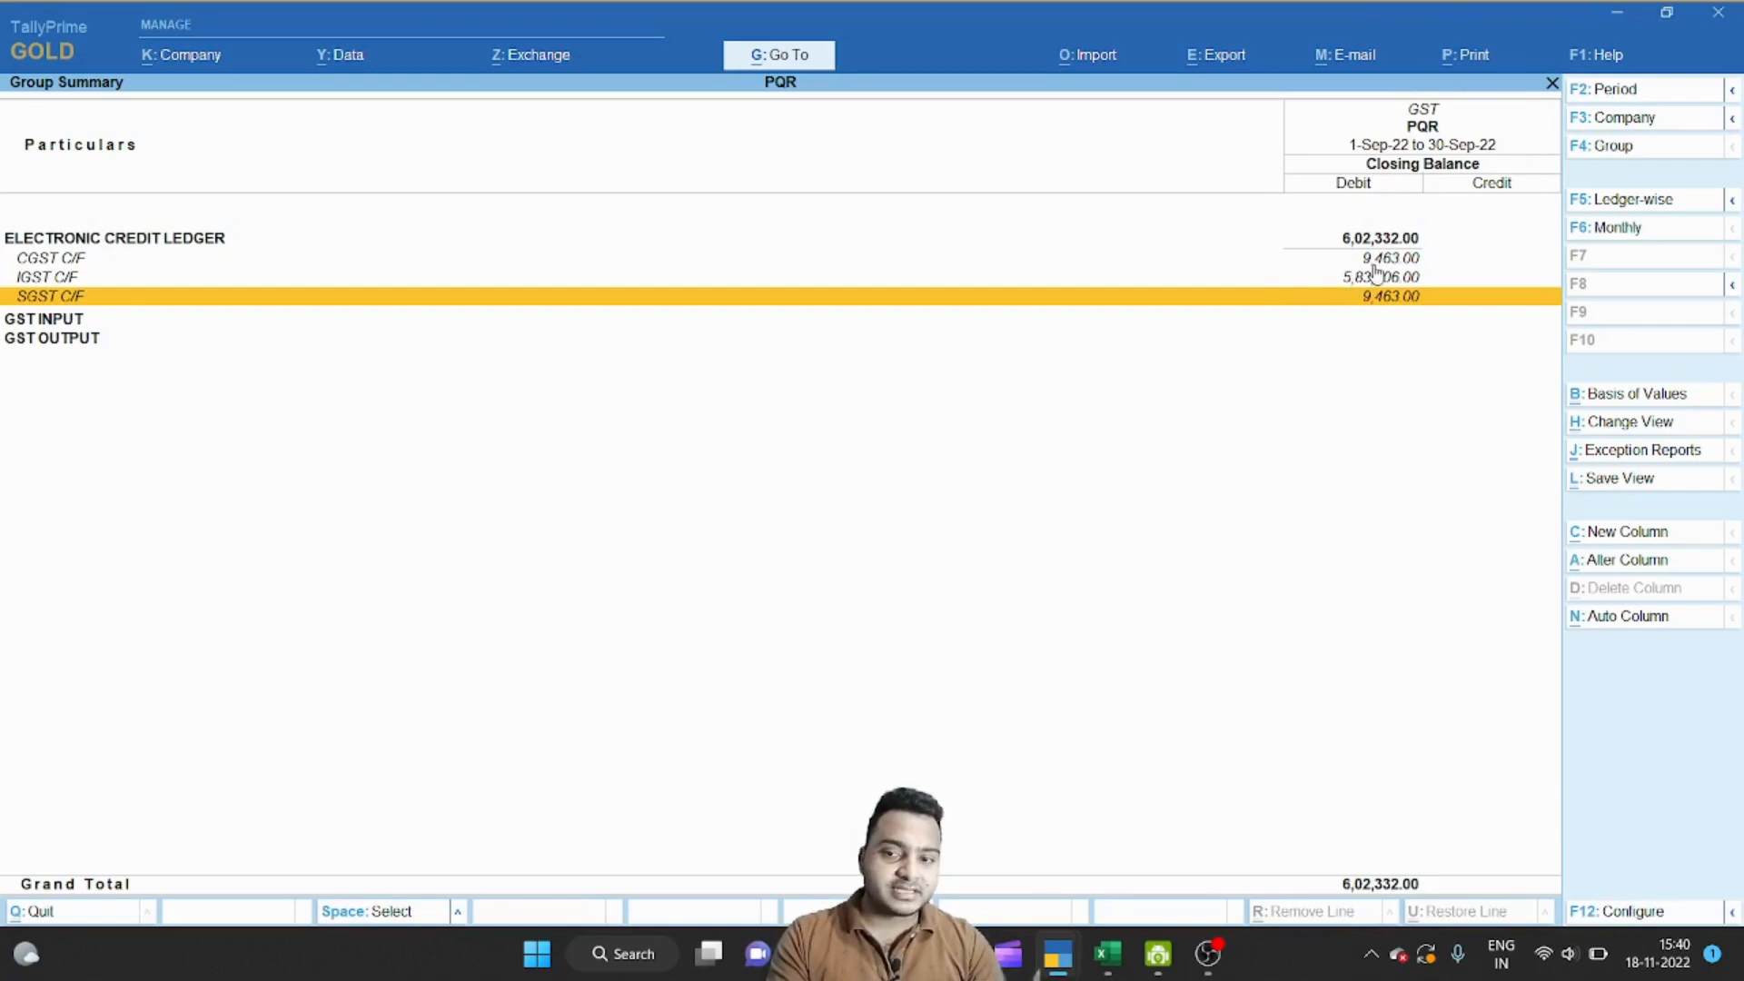
key(alt+Tab)
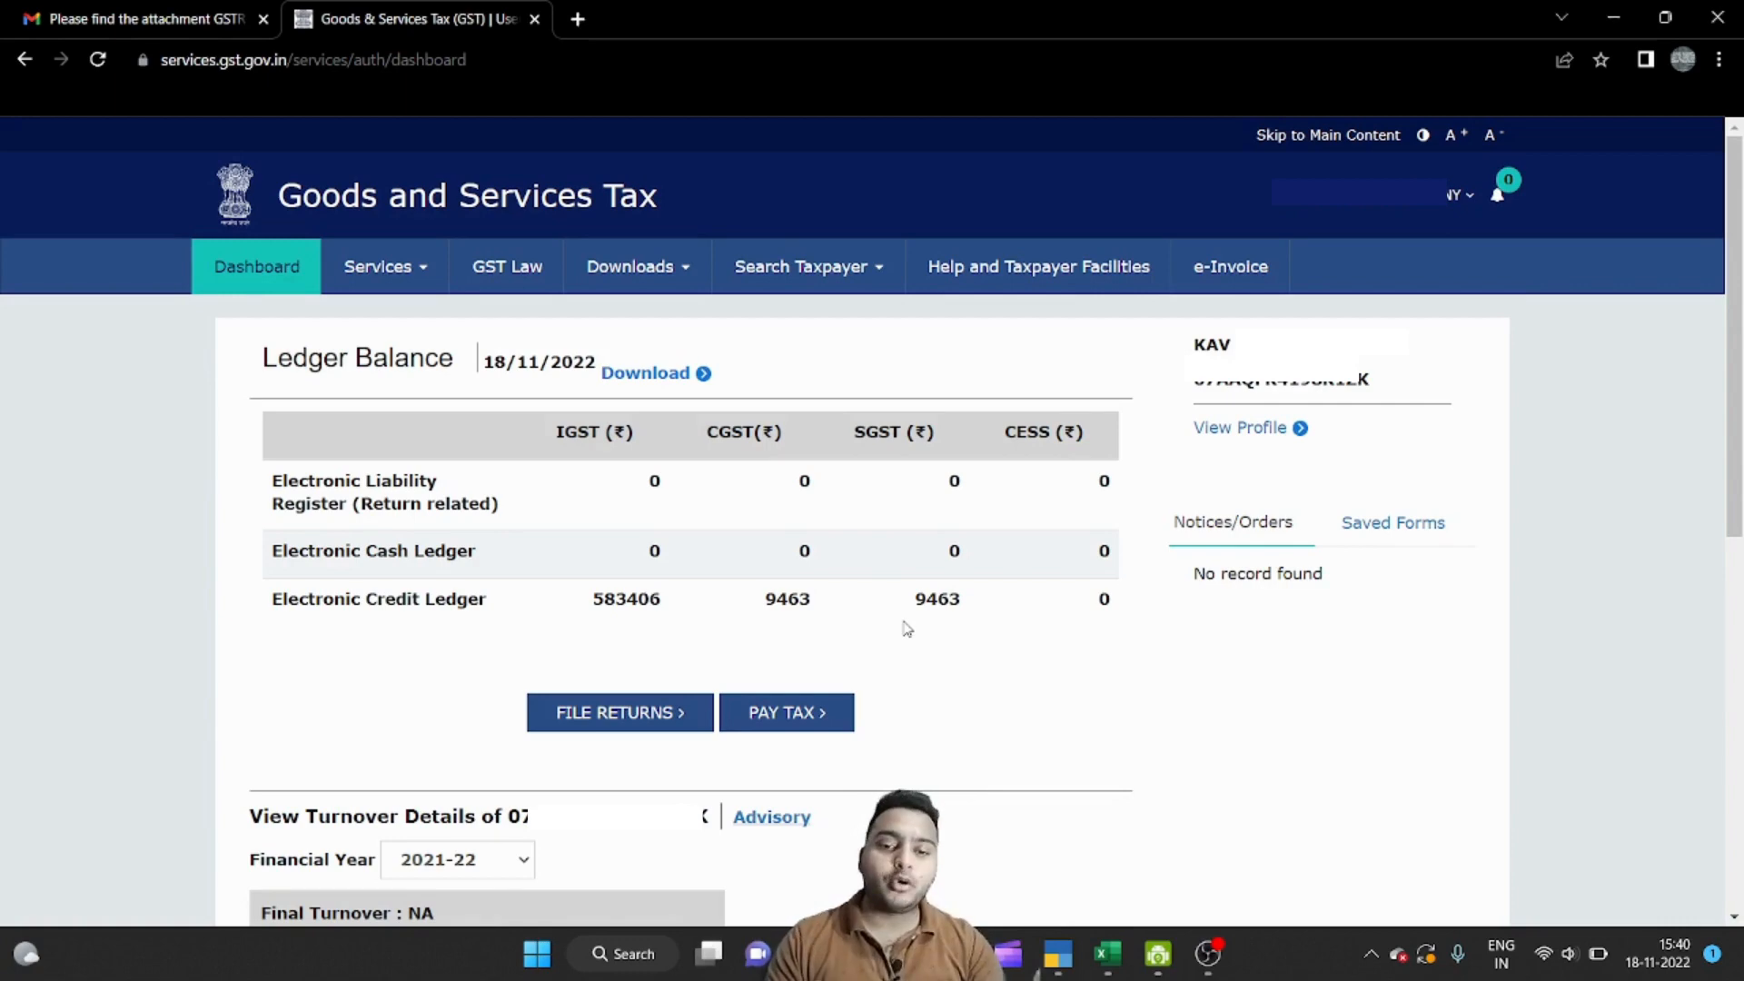
key(alt+Tab)
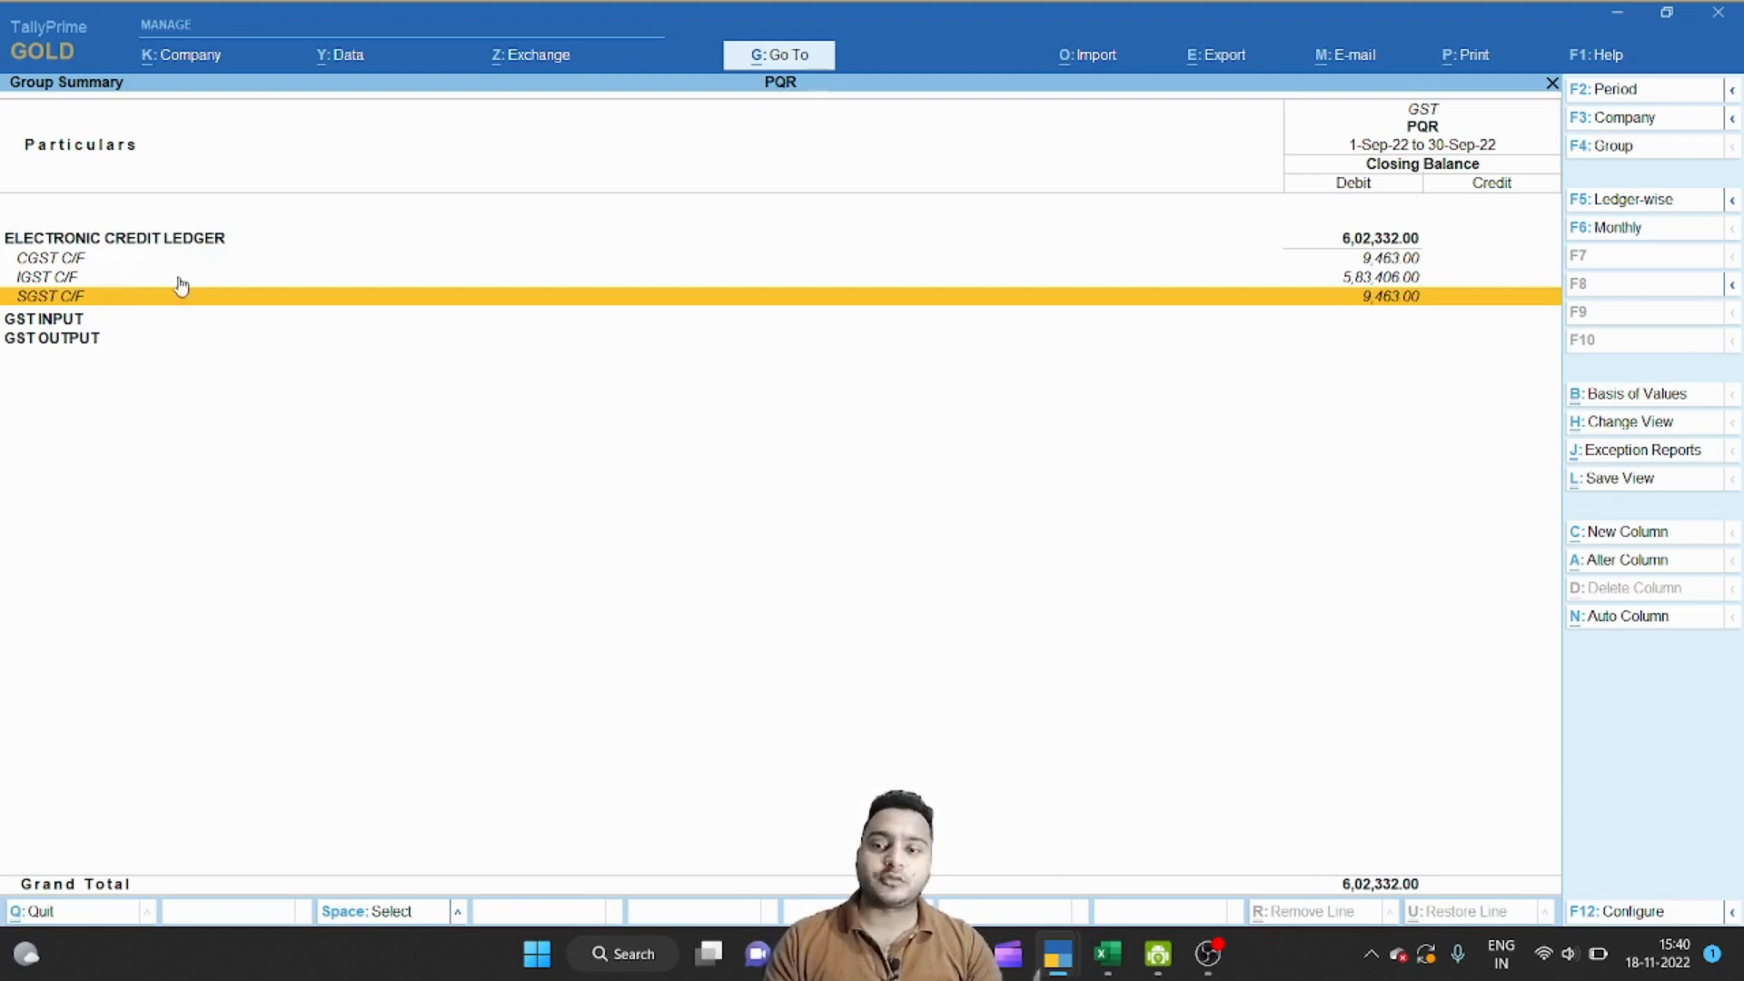
Step: Open the CGST C/F ledger for alteration and view the blank group creation form from its parent group field, without creating anything
click(77, 262)
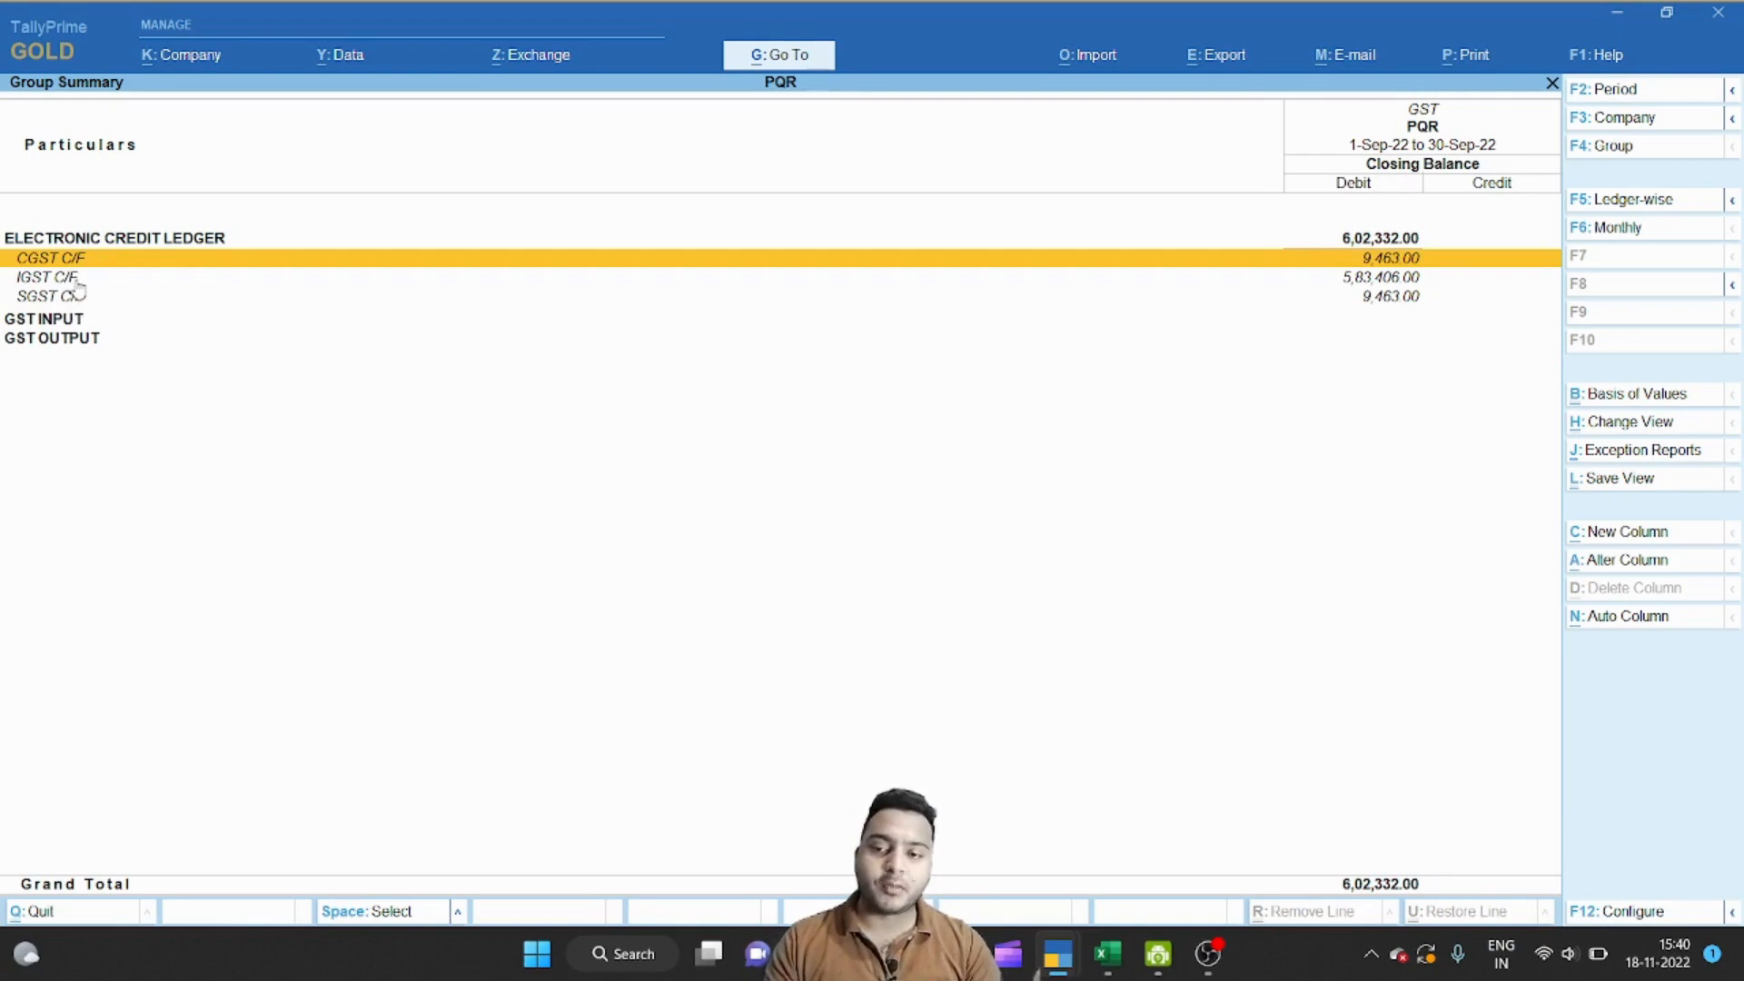
key(ctrl+Return)
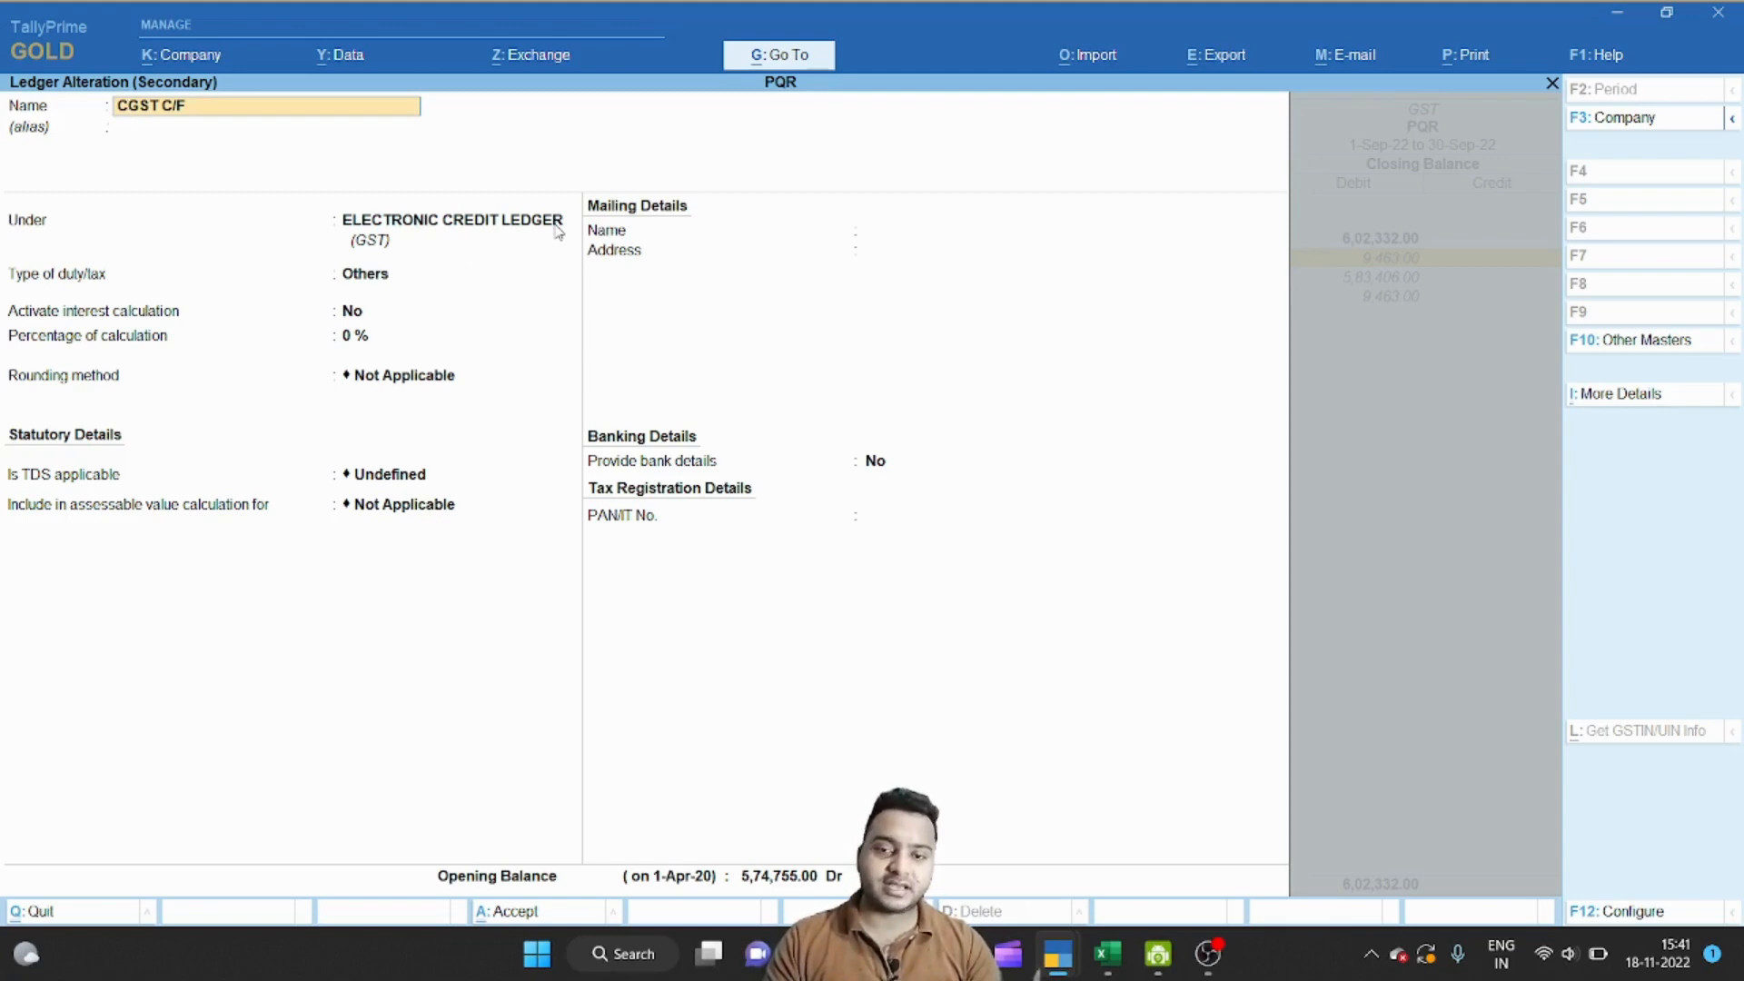
click(486, 232)
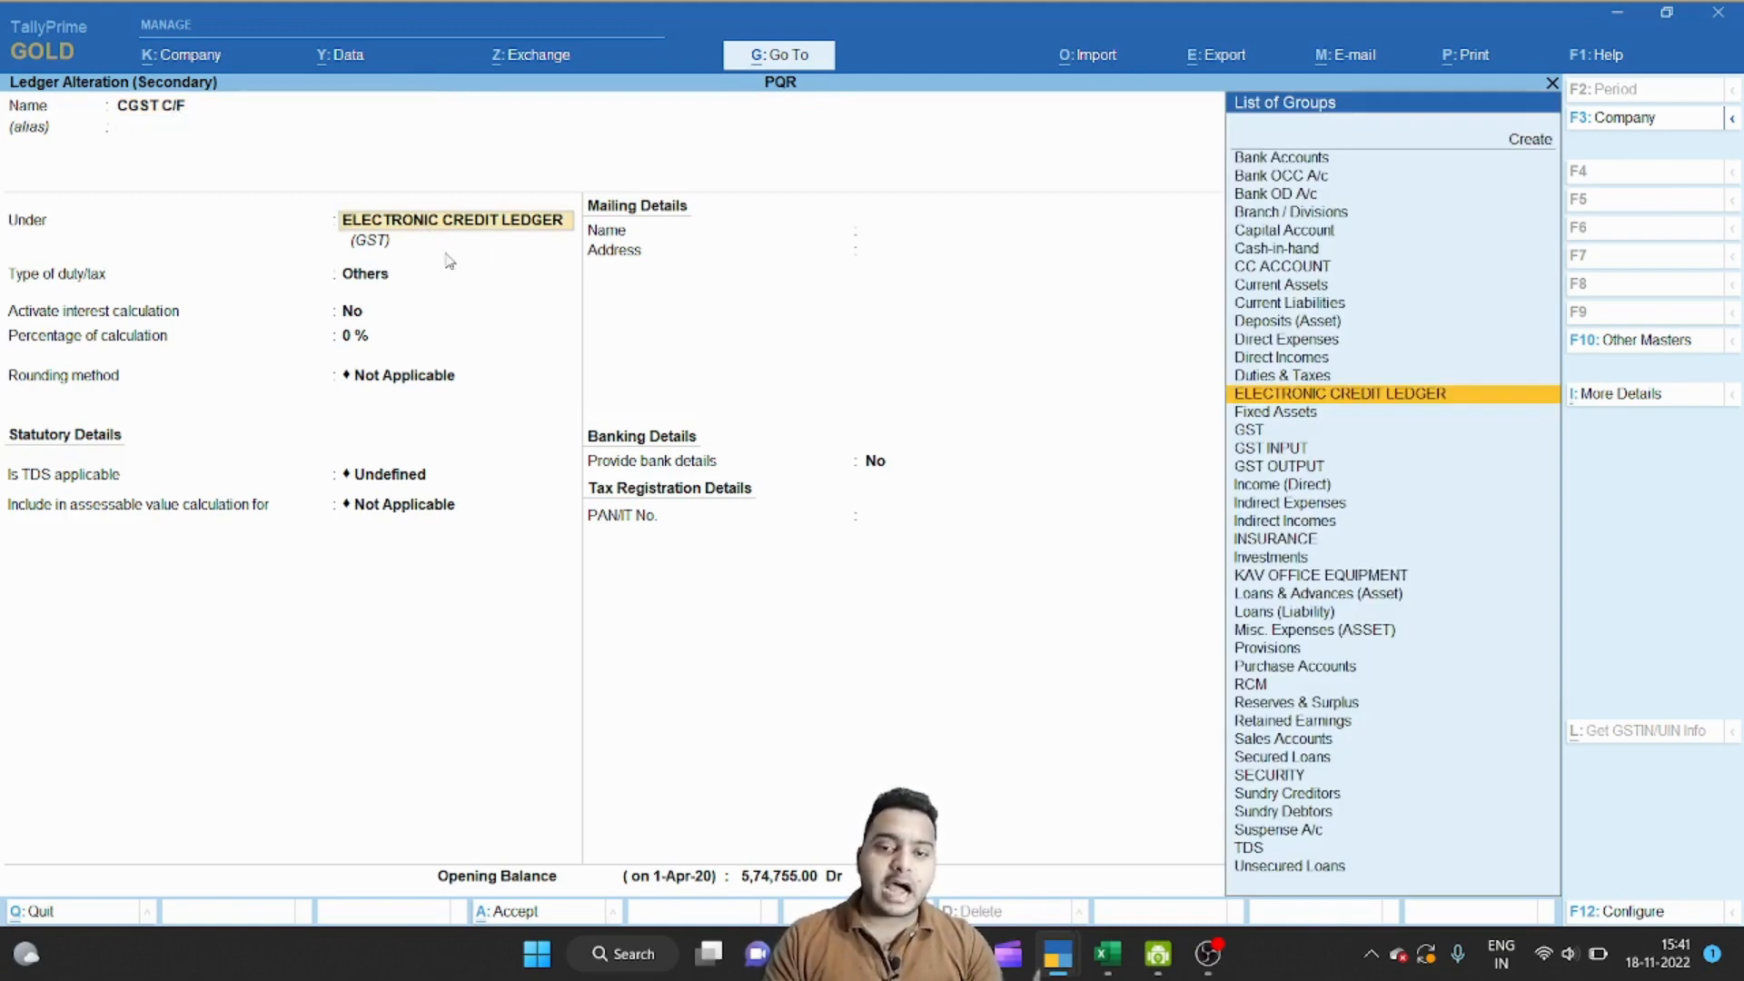
key(alt+c)
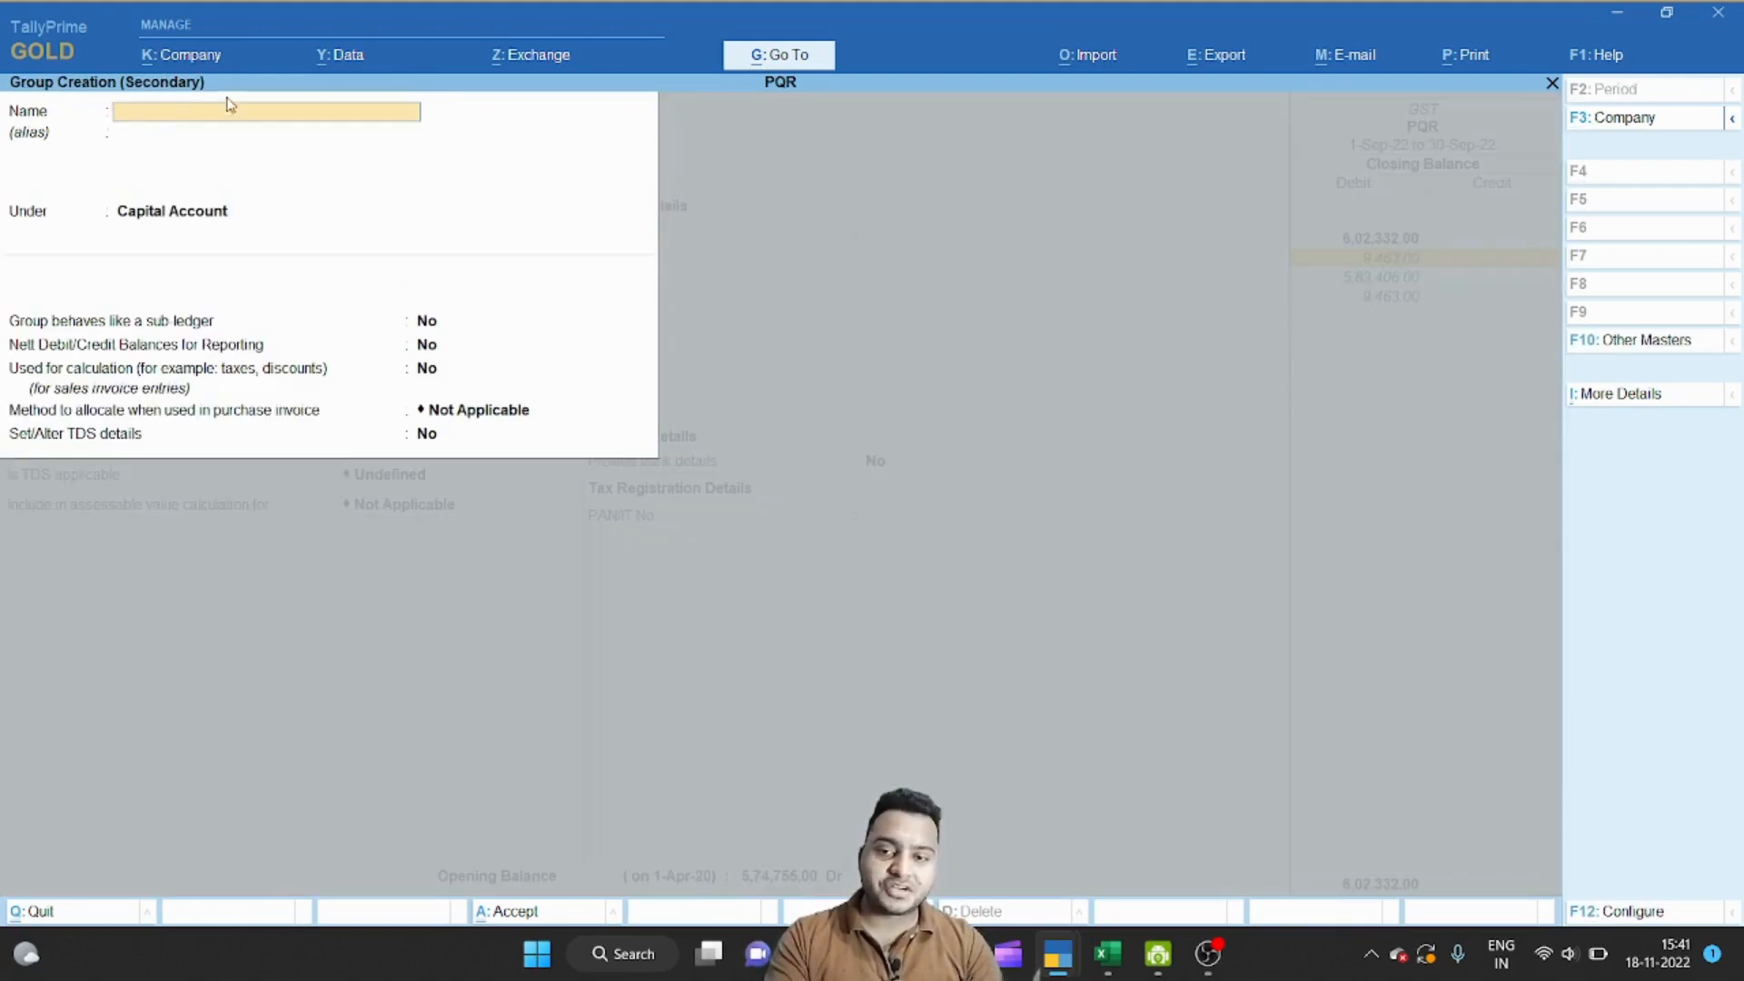
key(Escape)
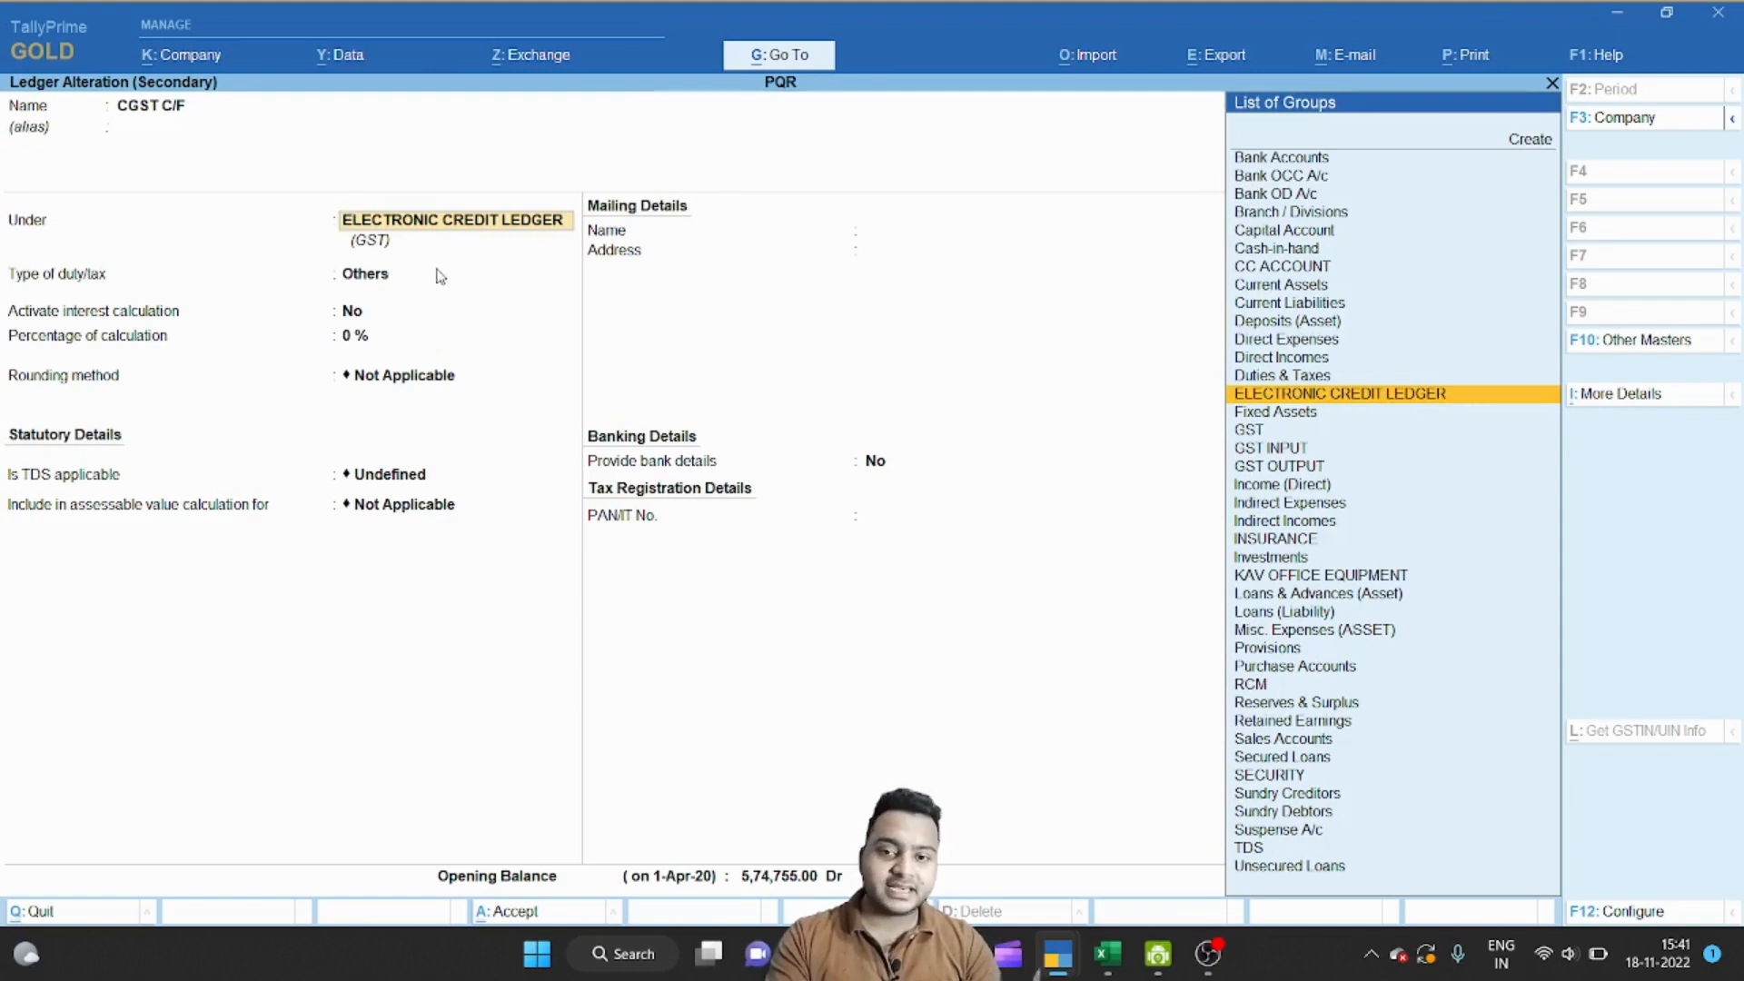
Step: Review the ELECTRONIC CREDIT LEDGER group's settings, and close both the group and the CGST C/F ledger without changes
key(ctrl+Return)
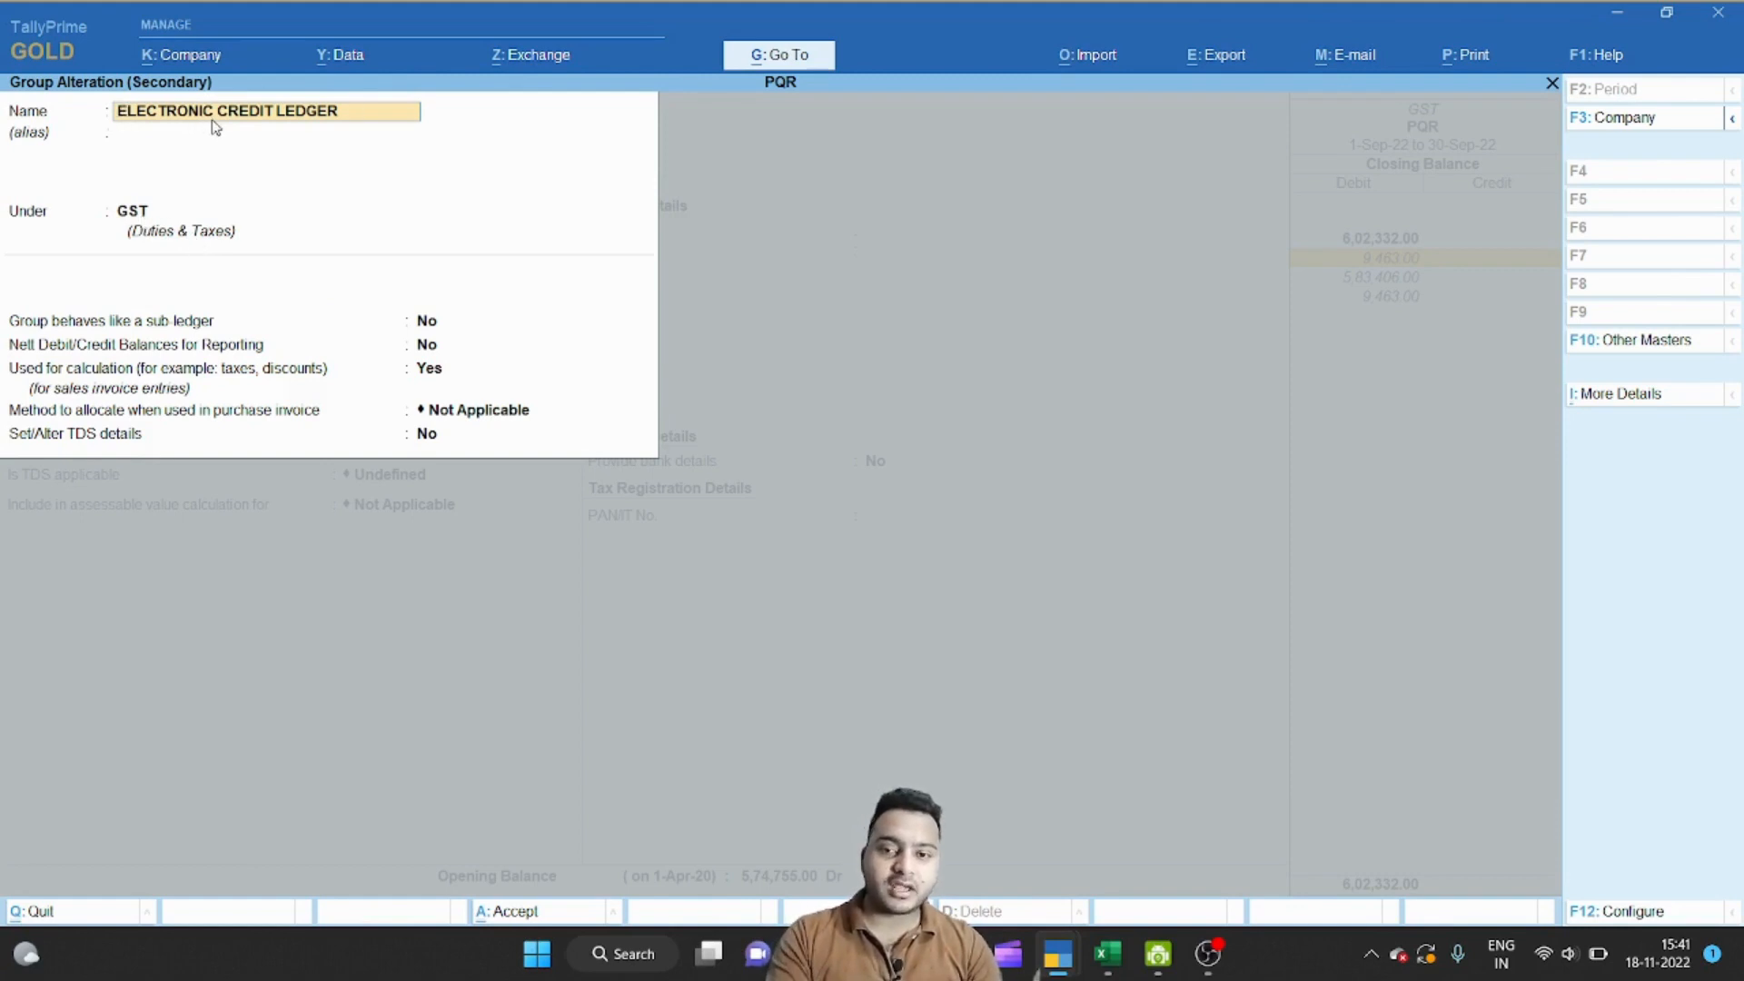
key(Escape)
key(Escape)
key(Return)
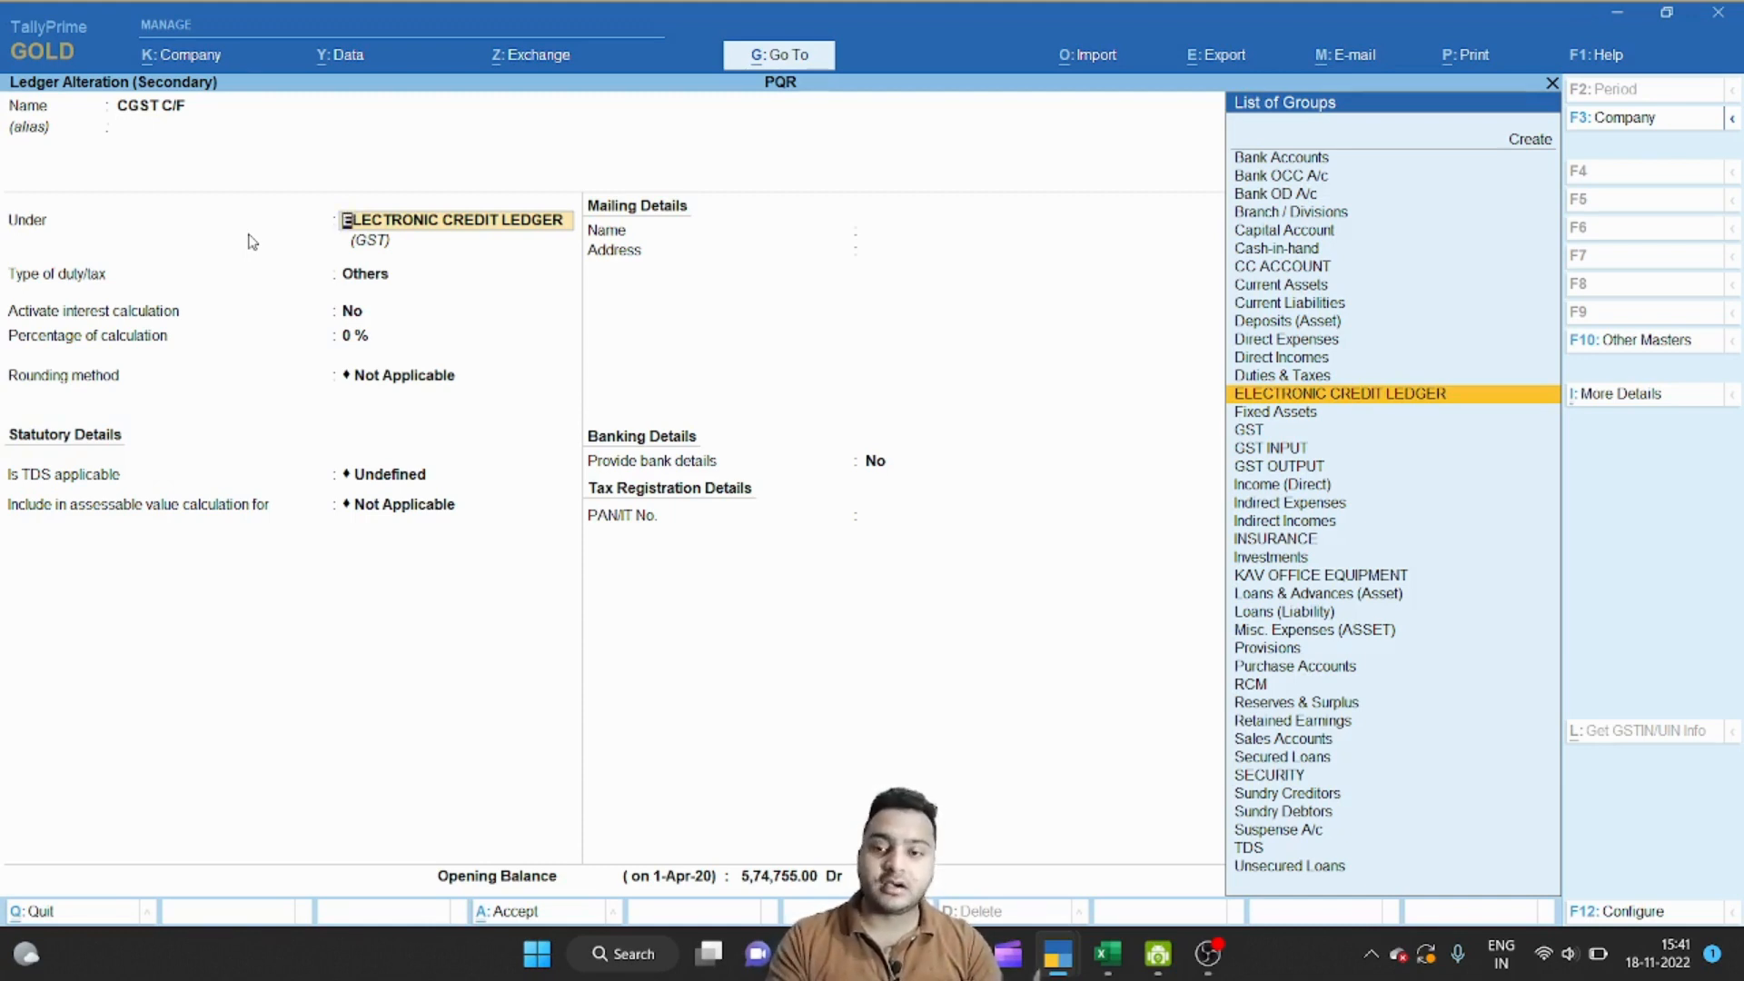
key(Escape)
key(Escape)
key(Return)
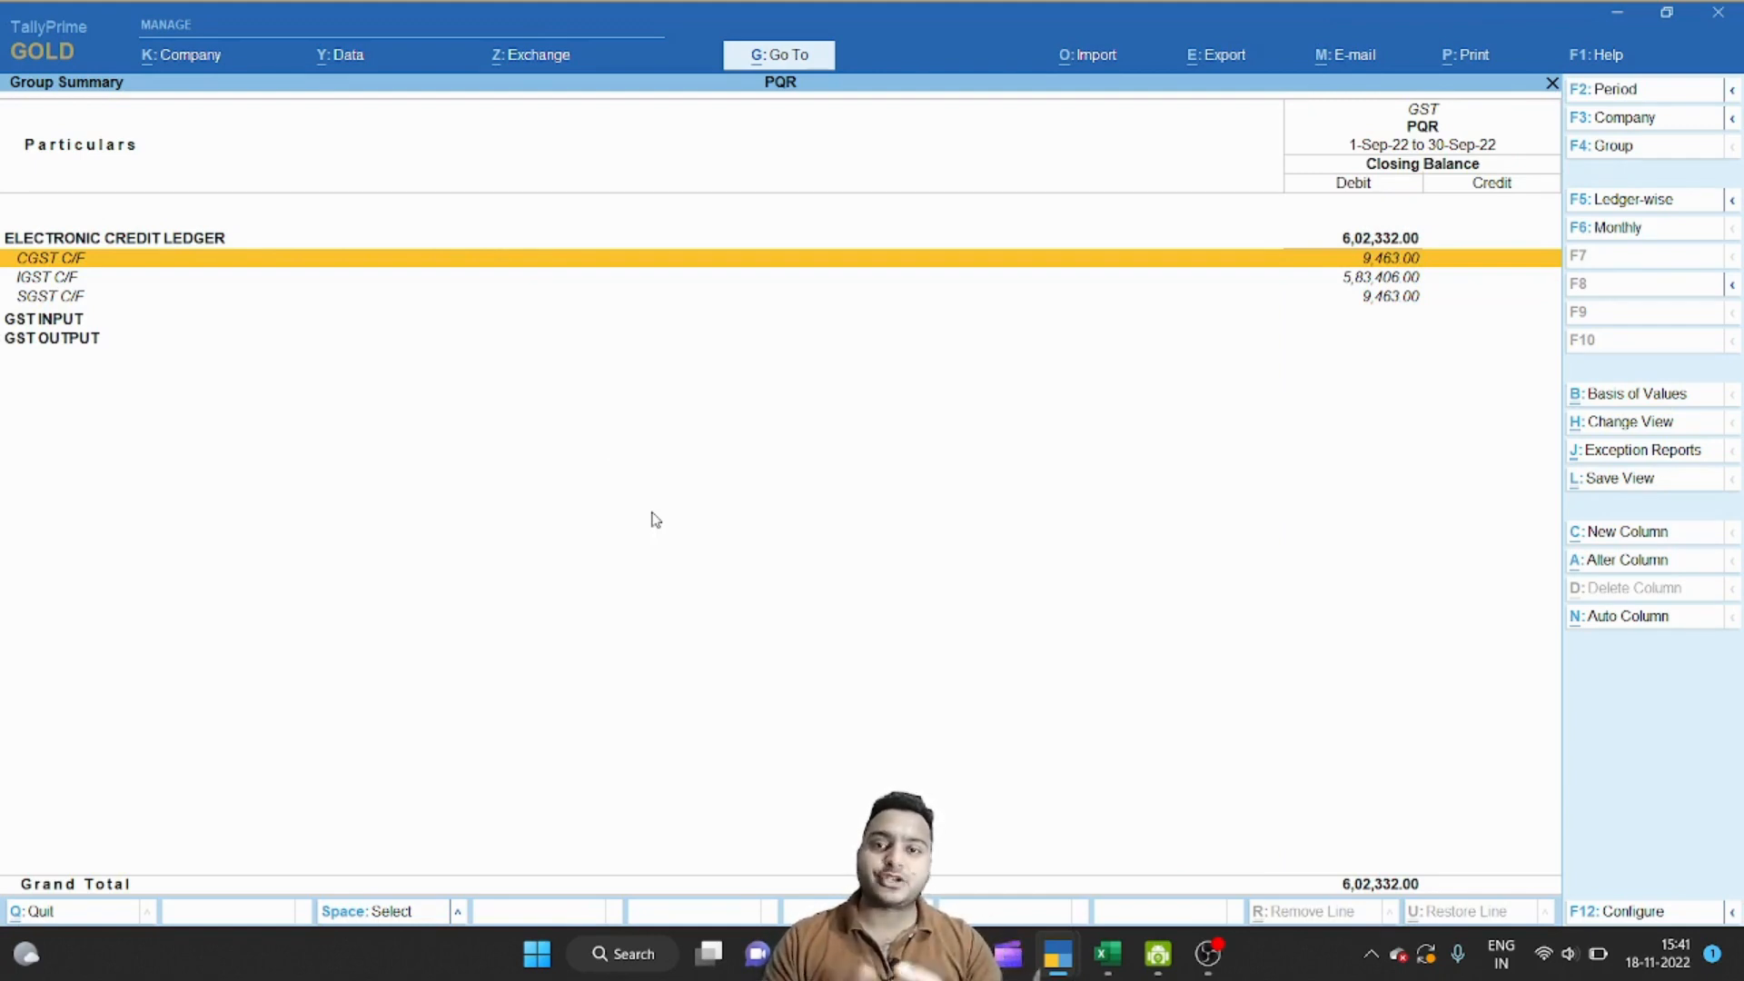
Step: Leave PQR's reports back to the Gateway of Tally and switch to the TallyPrime window with the ABC company
key(Escape)
key(Escape)
key(Escape)
key(Escape)
key(Escape)
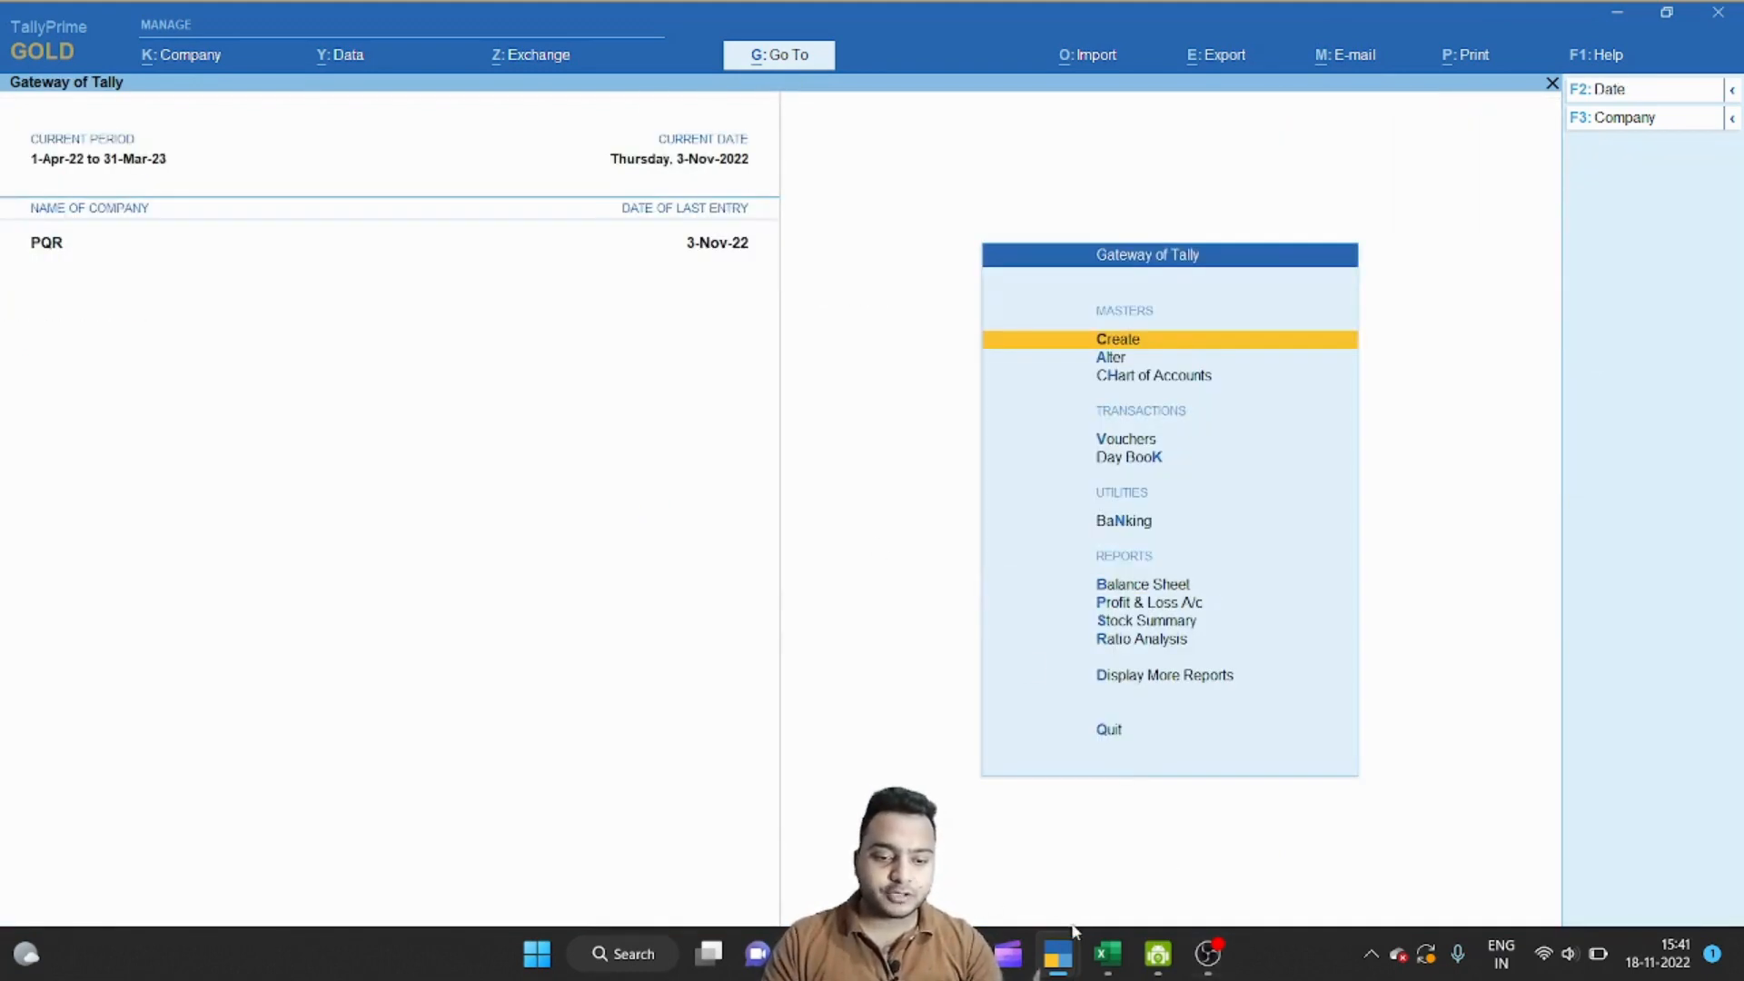
mouse_move(1060, 934)
click(913, 844)
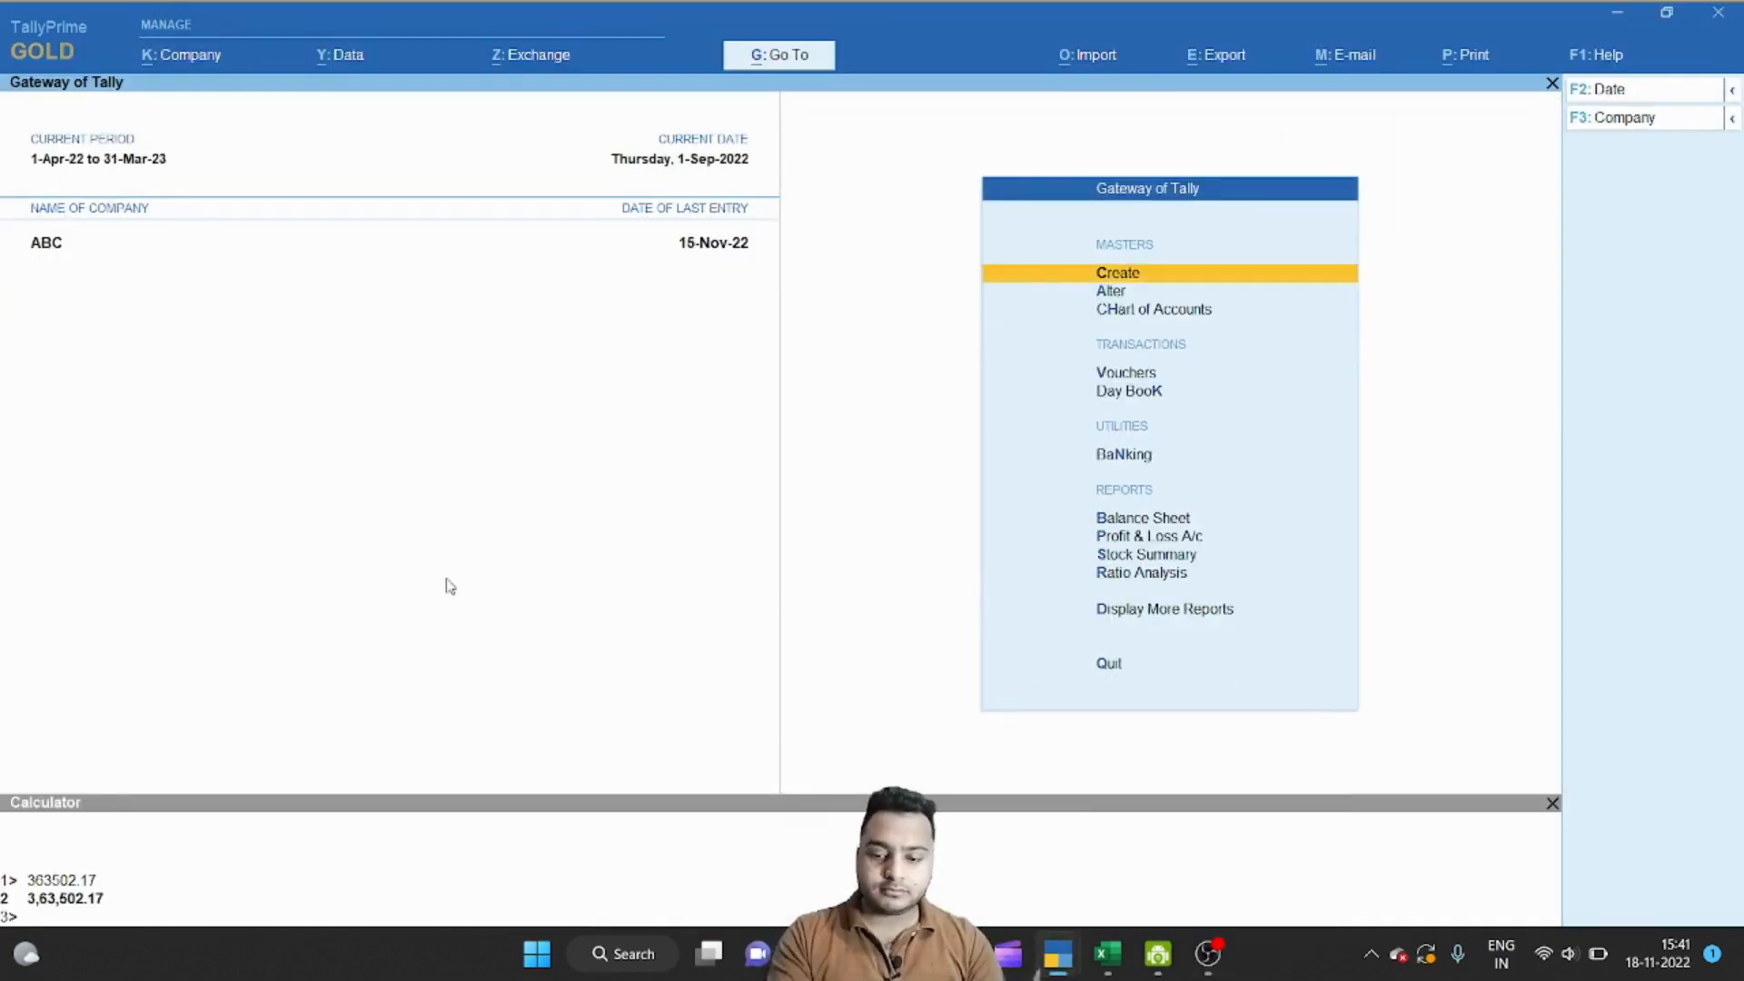
Step: Open ABC's Balance Sheet and drill down through Current Liabilities and Duties & Taxes to the GST group summary
key(b)
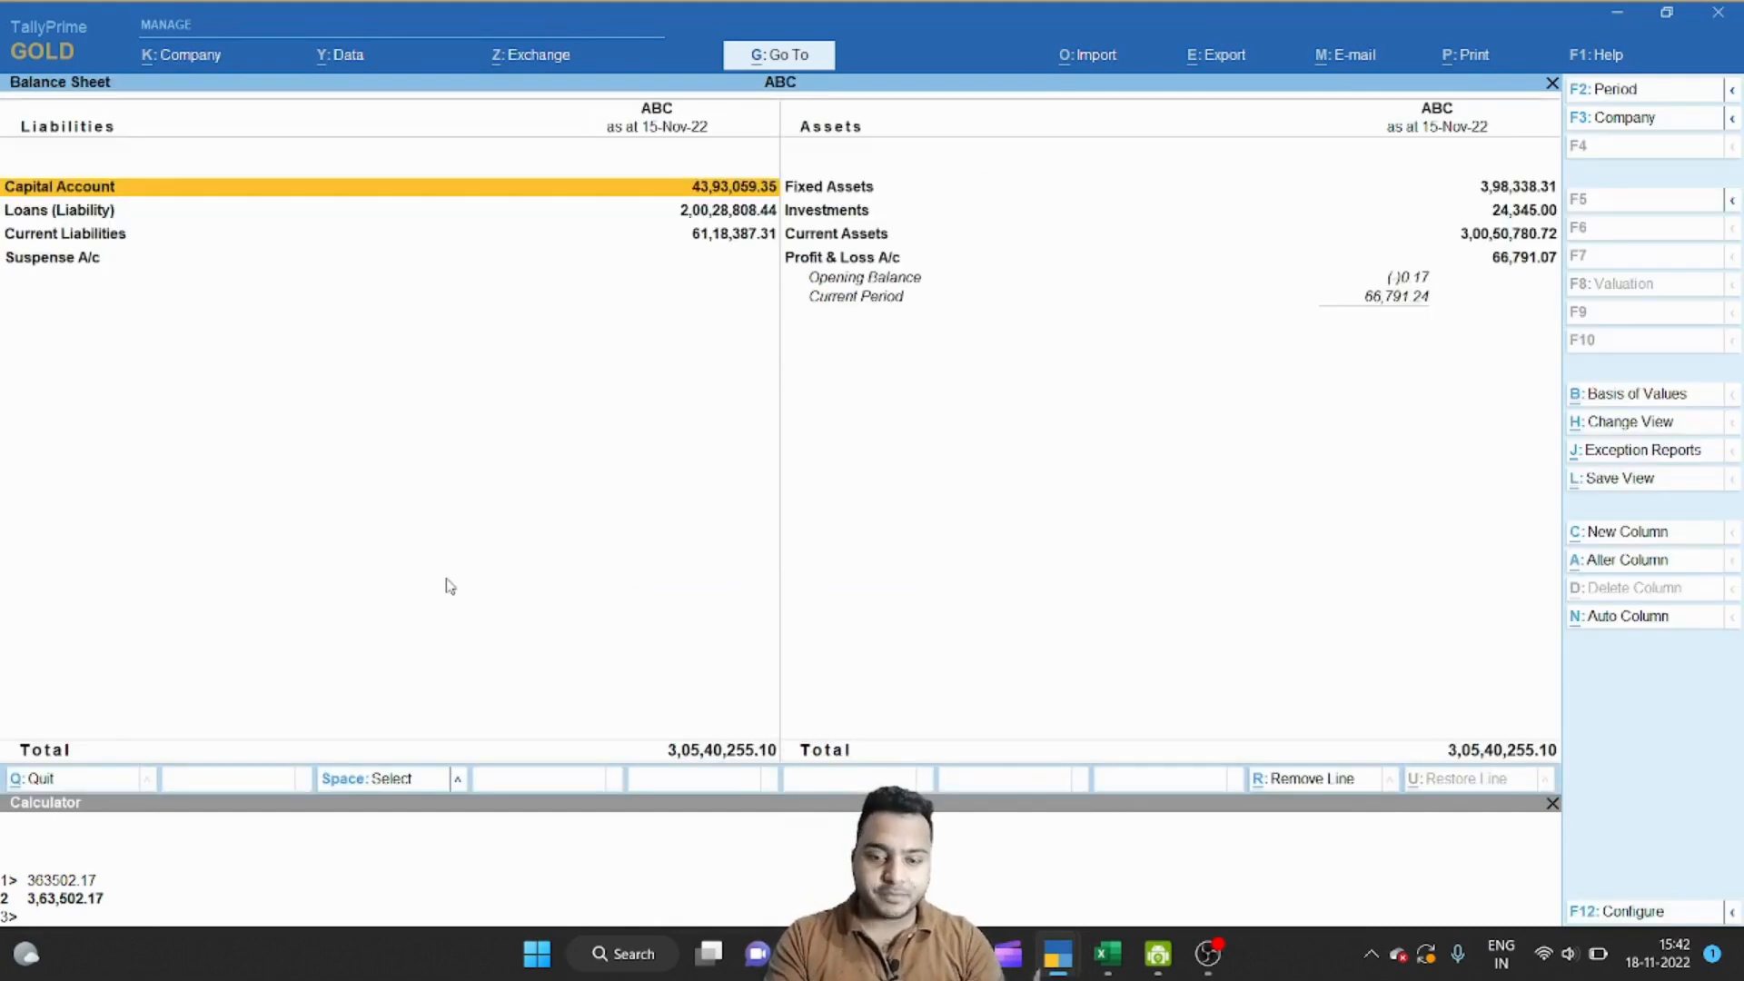
key(Down)
key(Down)
key(Return)
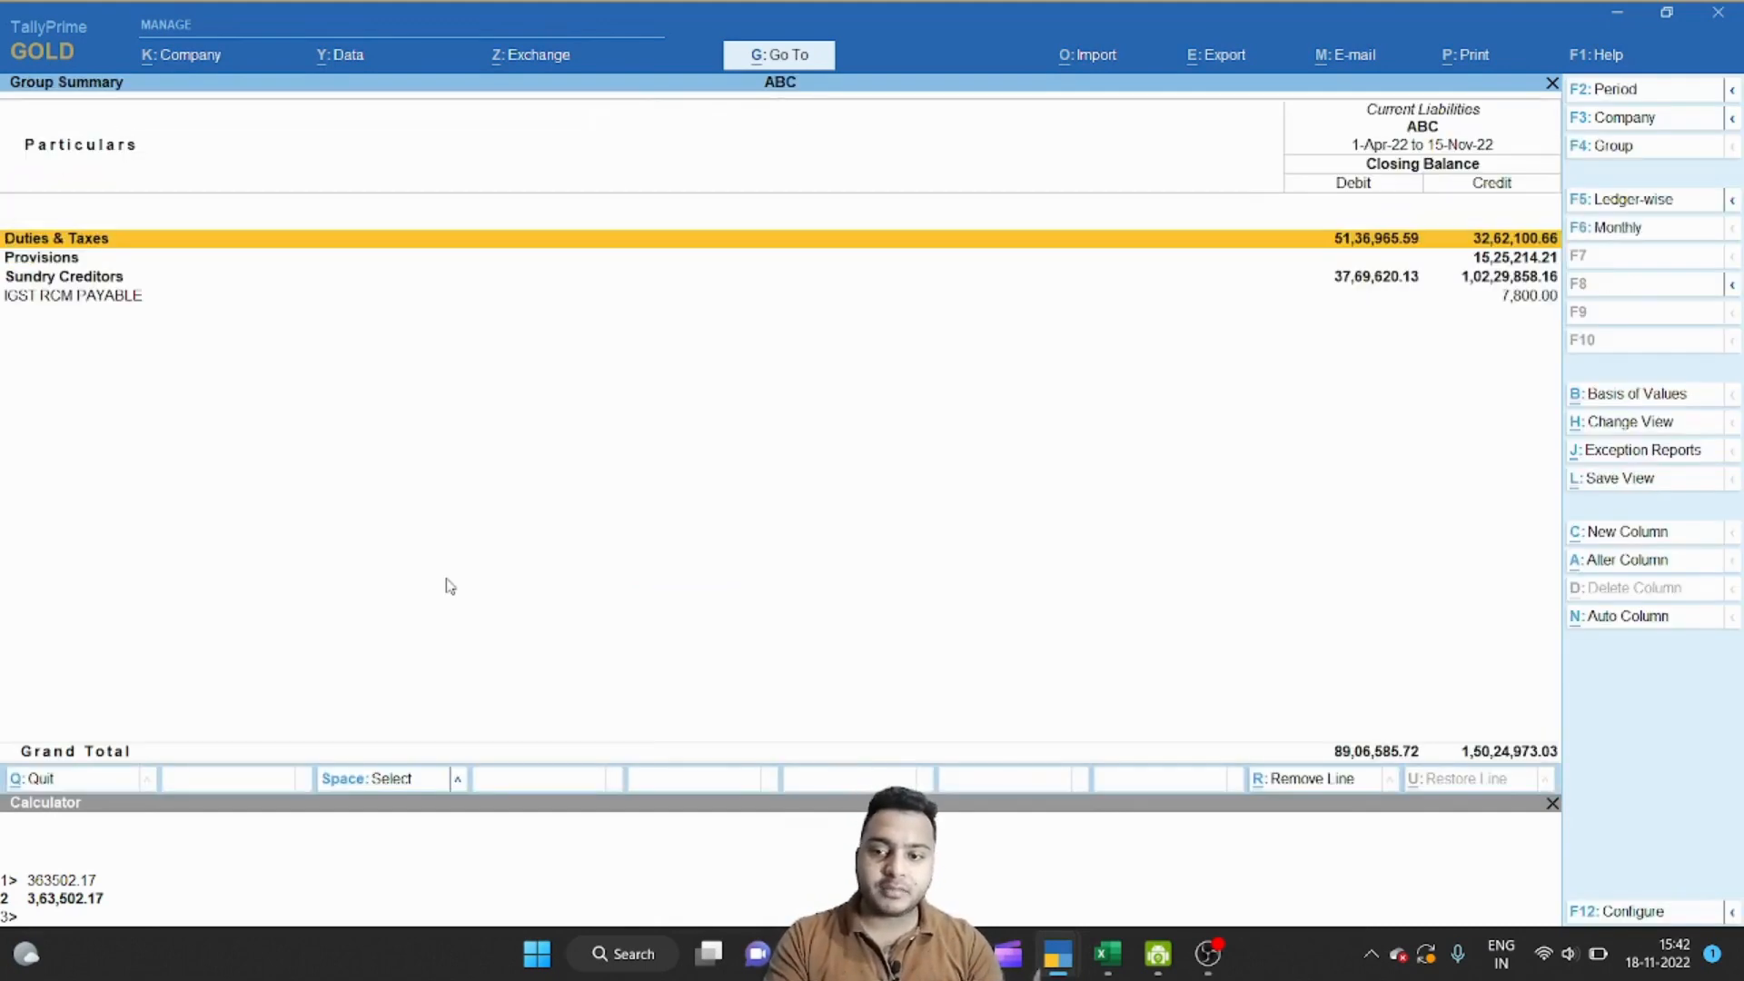
key(Return)
key(Return)
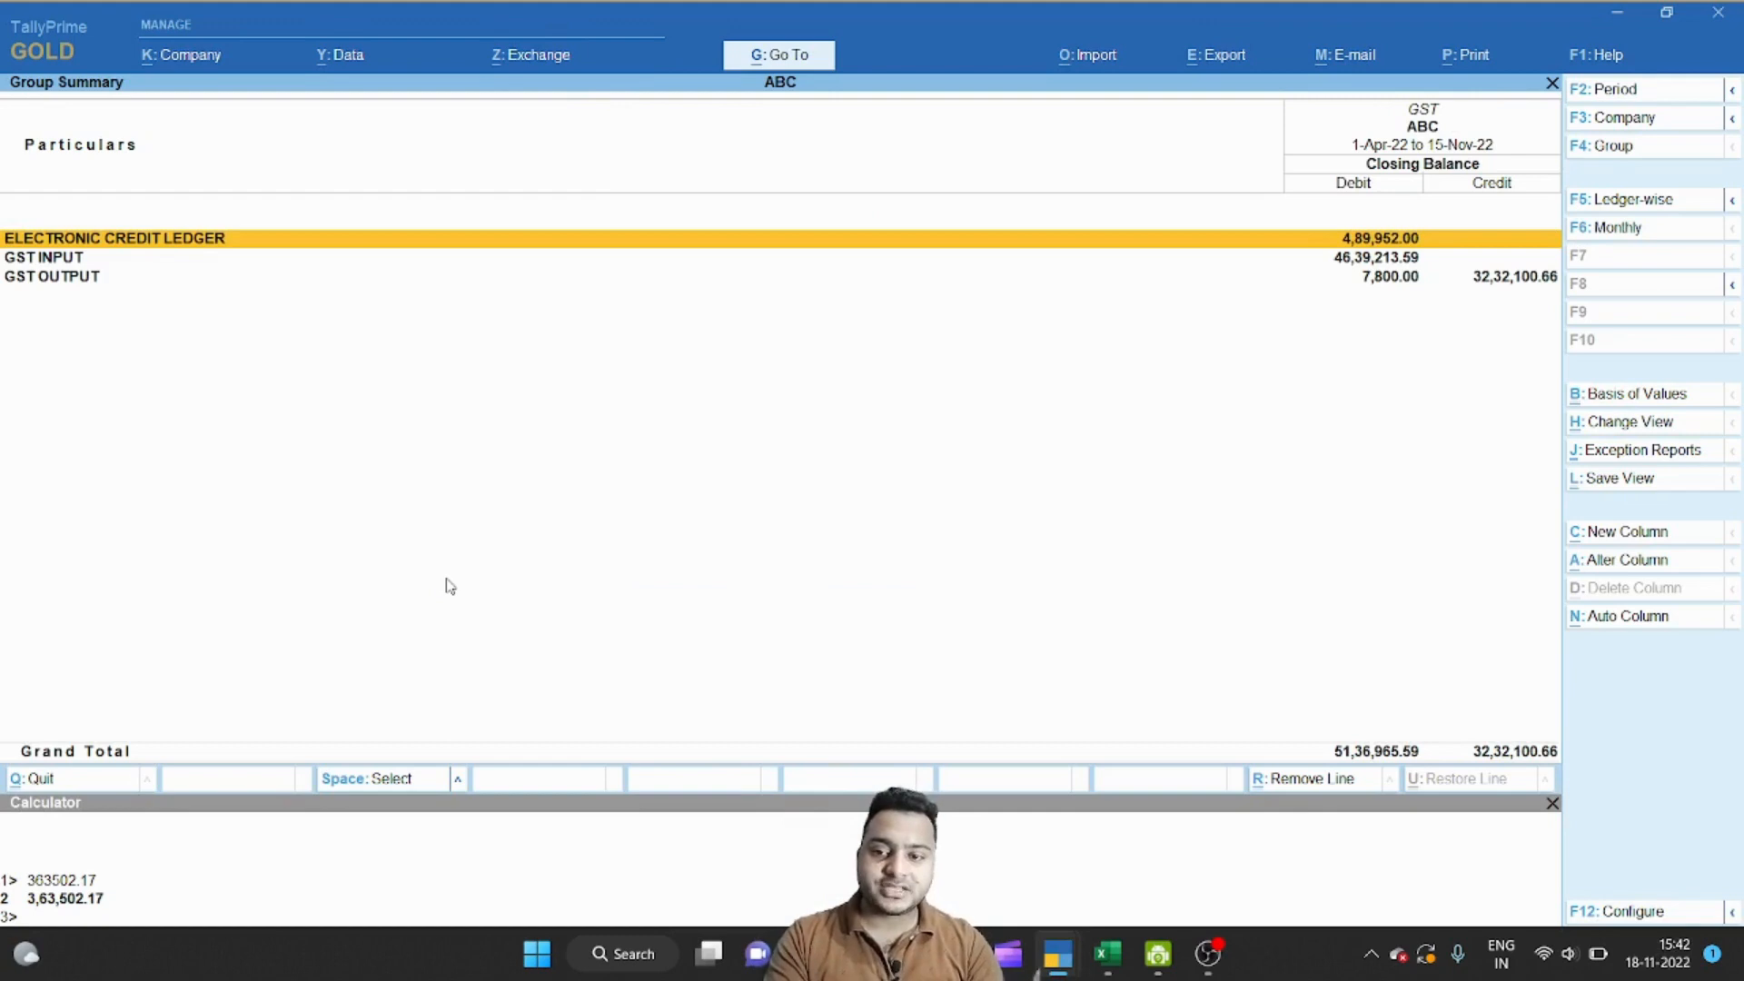
Step: Set ABC's GST group summary period to 1-Sep-22 to 30-Sep-22 and show the report in detailed format
key(F2)
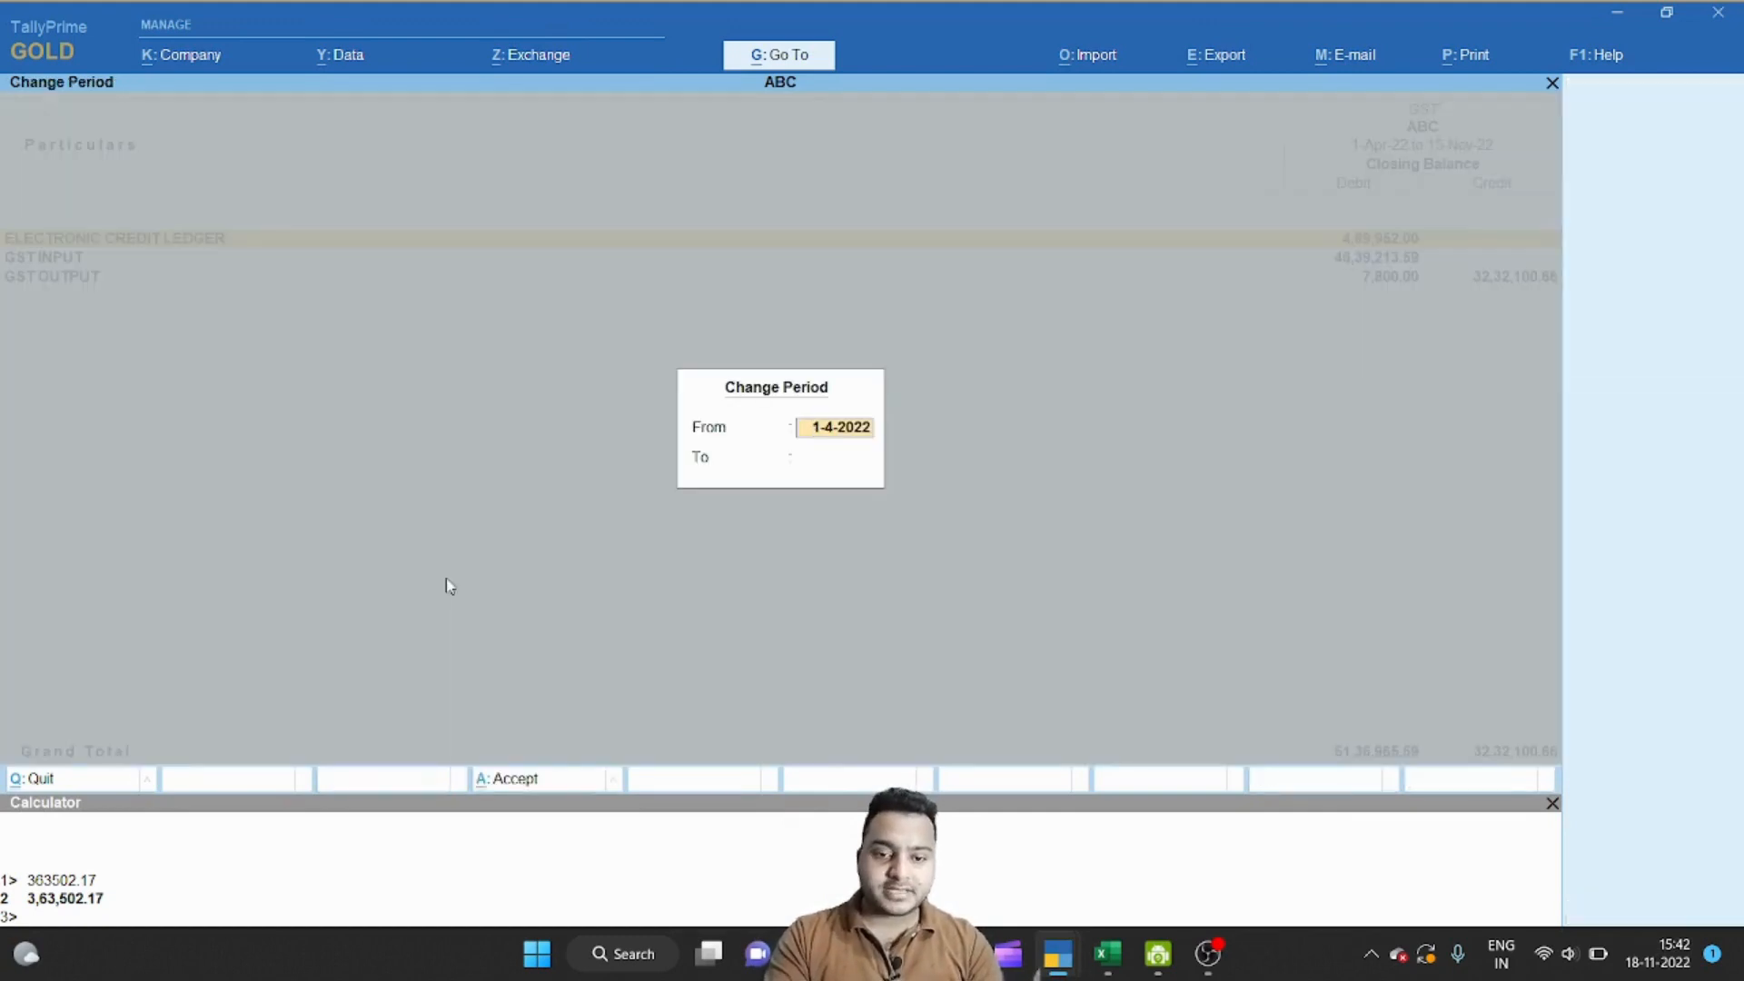
text(SE22)
key(Return)
text(30SE22)
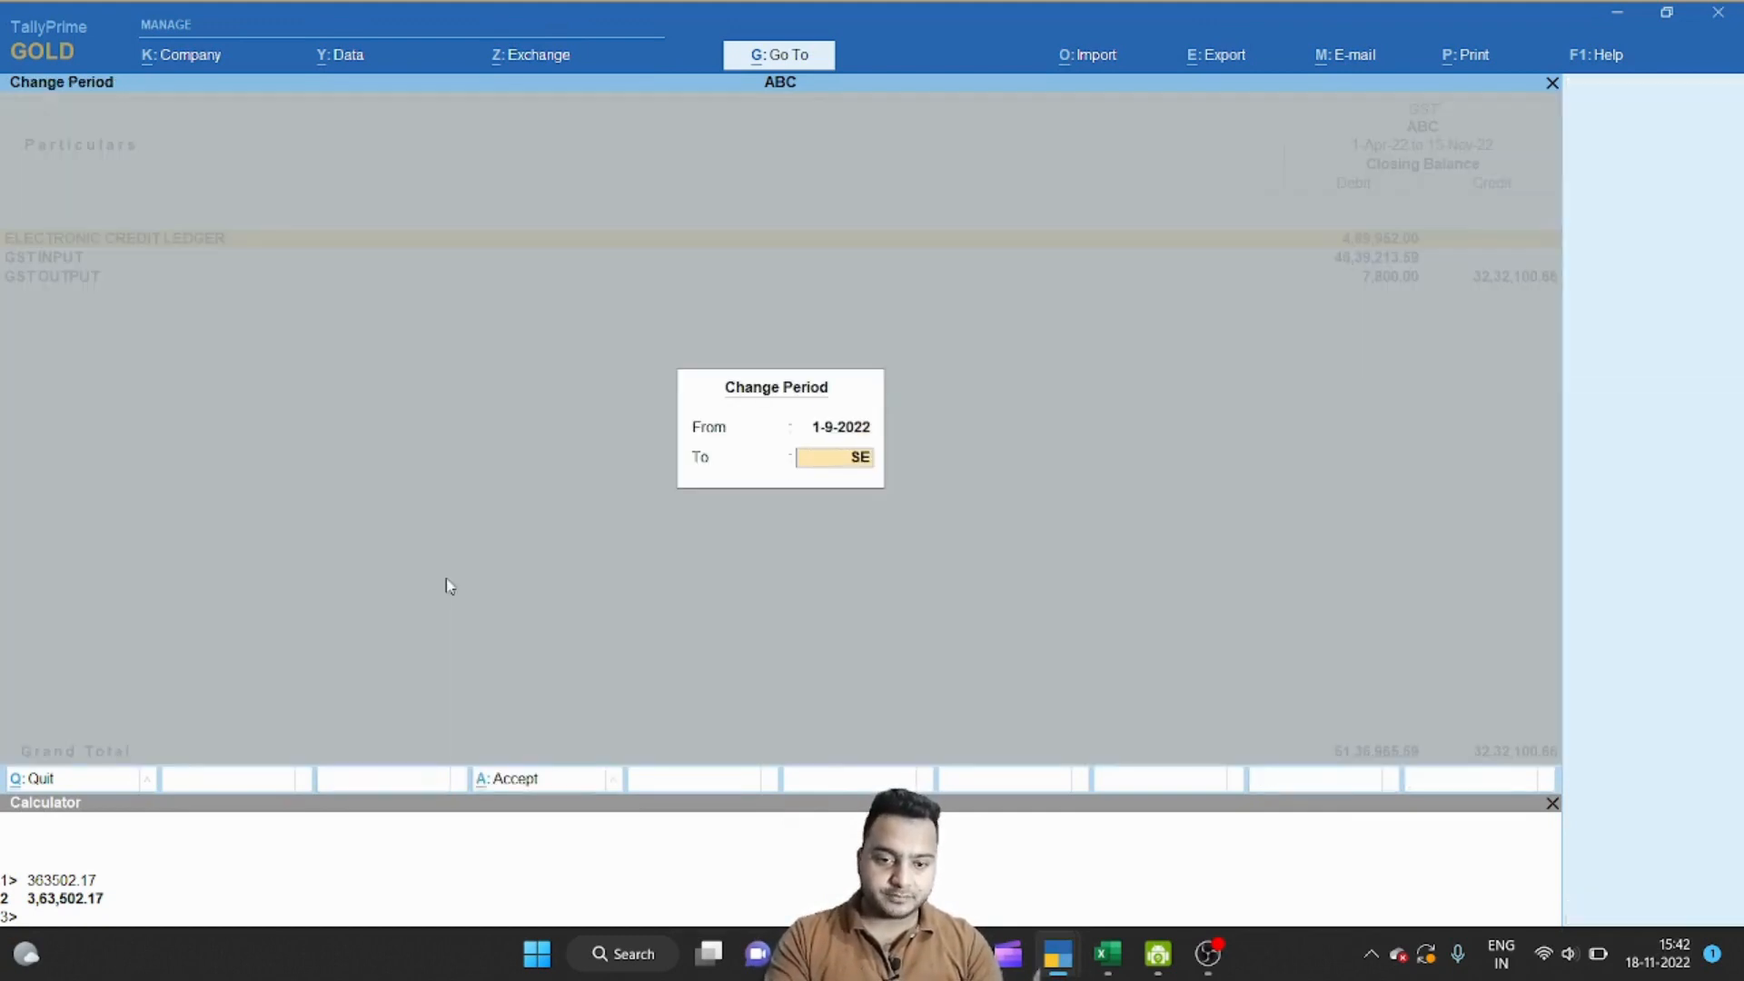
key(Return)
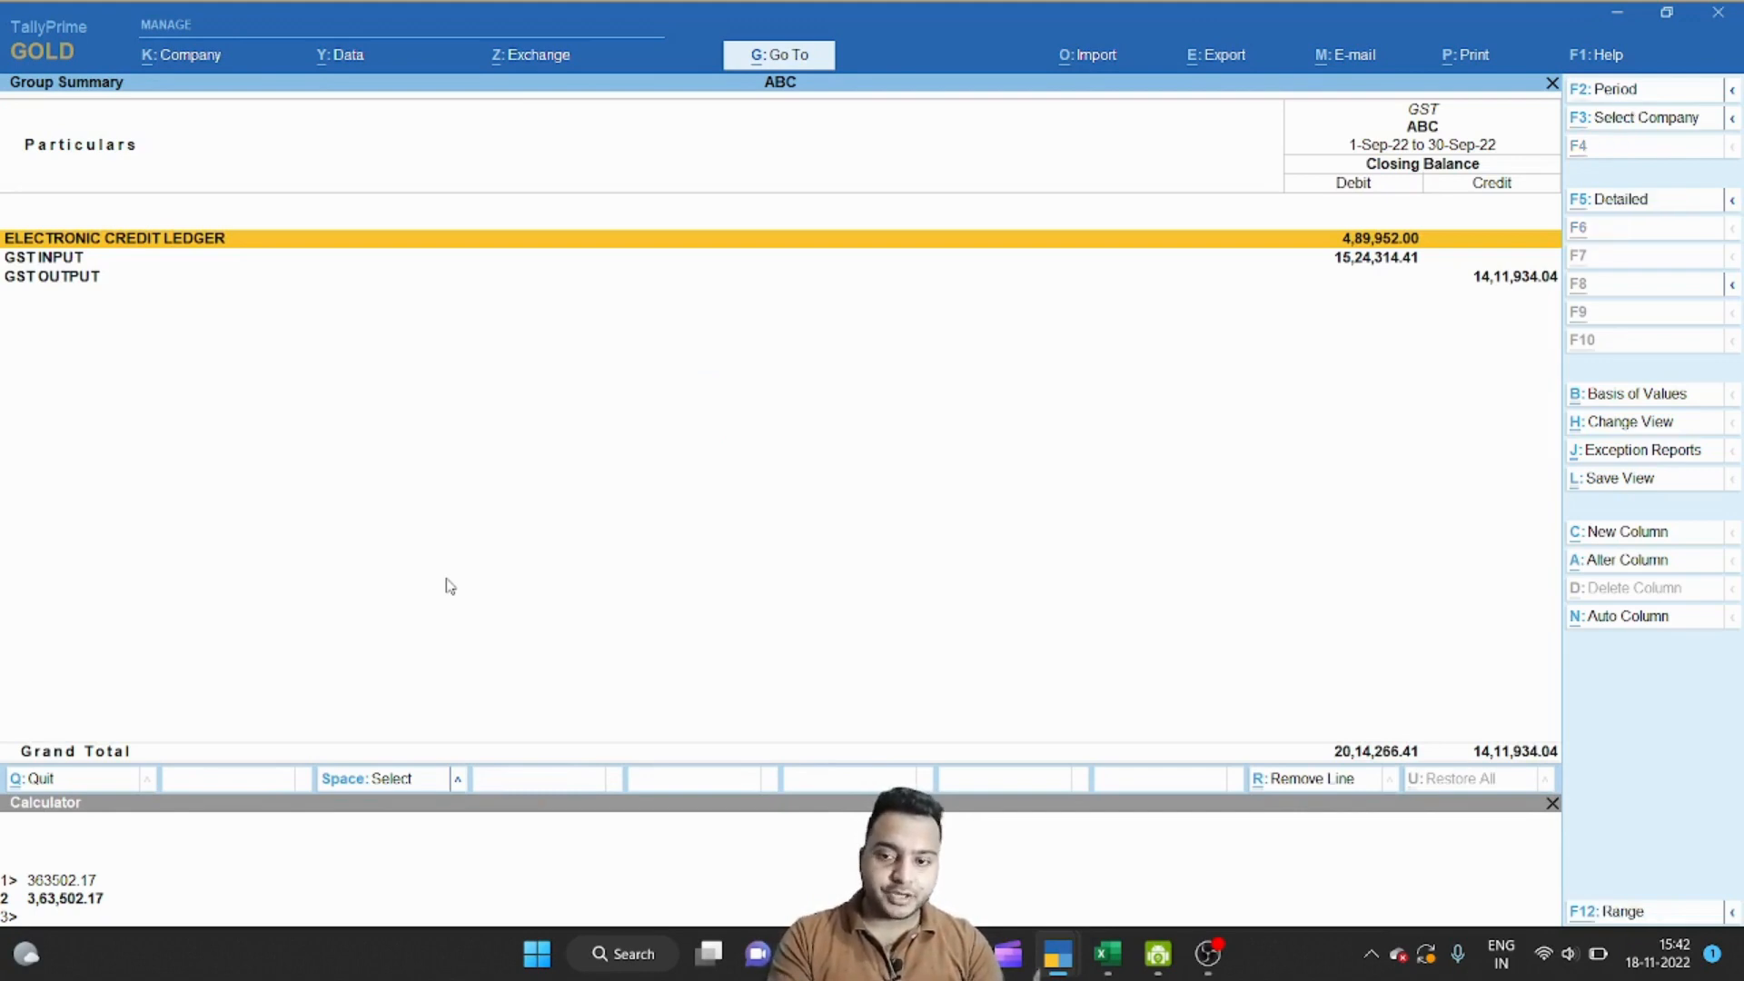
key(alt+F5)
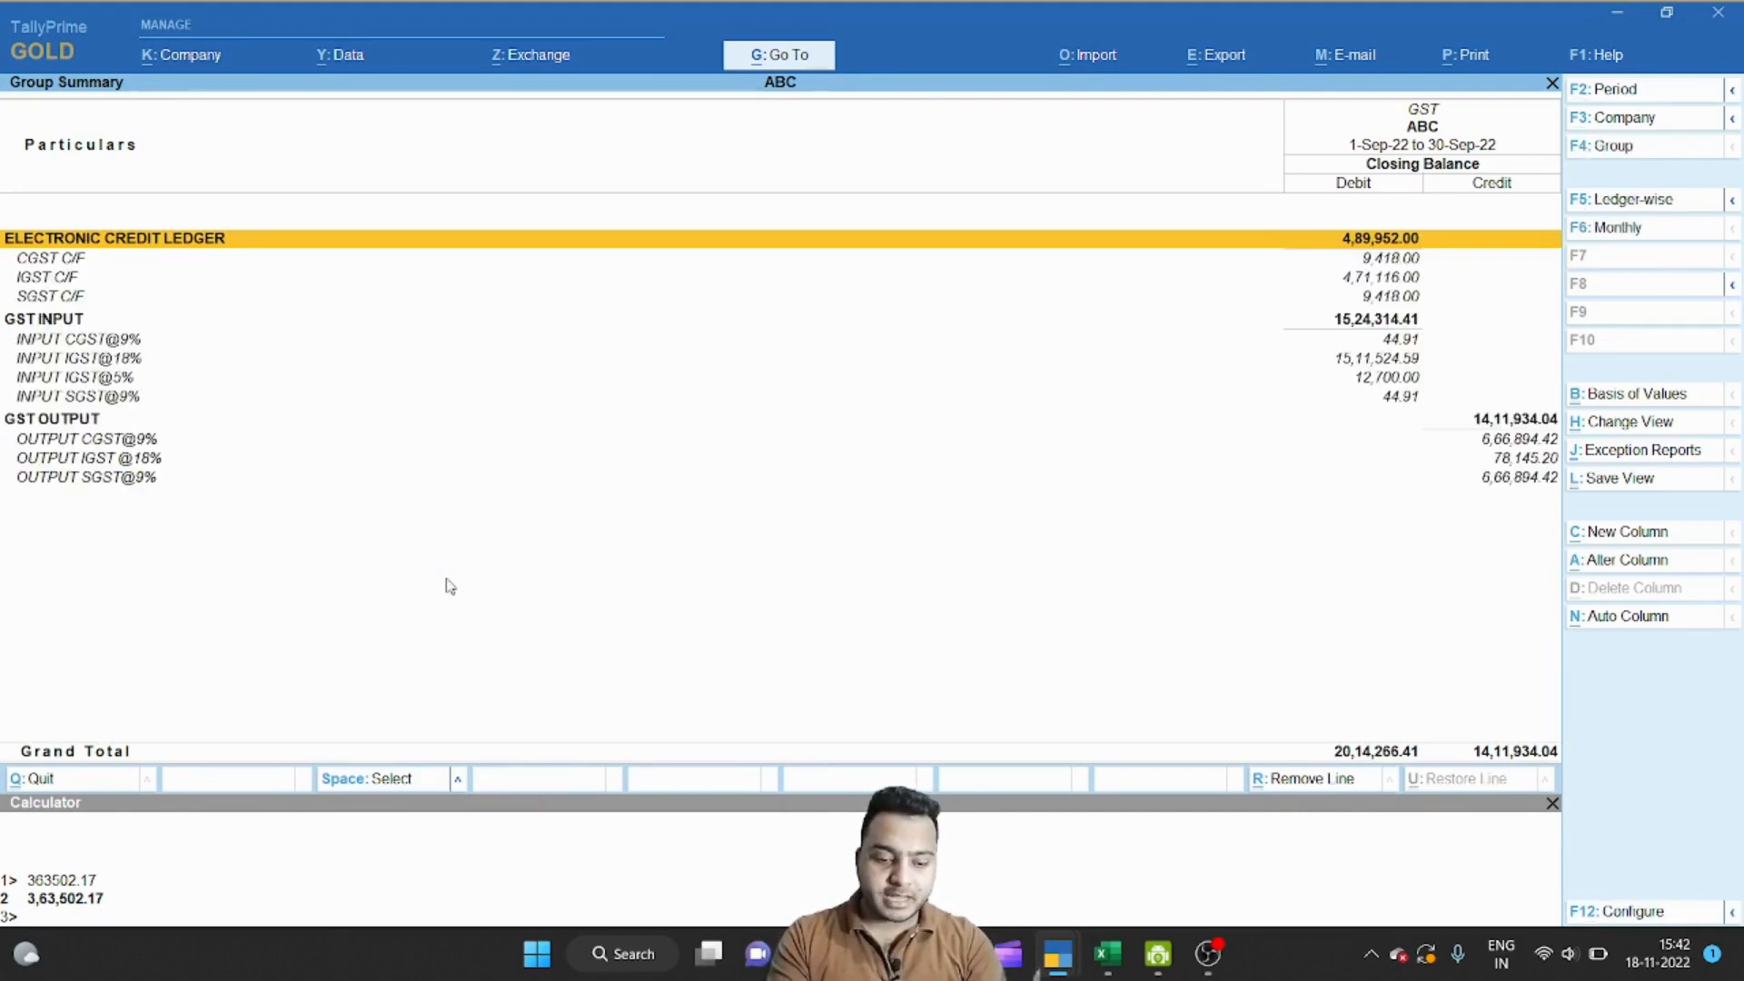
Step: Configure ABC's GST group summary to show opening balances and transactions alongside the closing balance
key(F12)
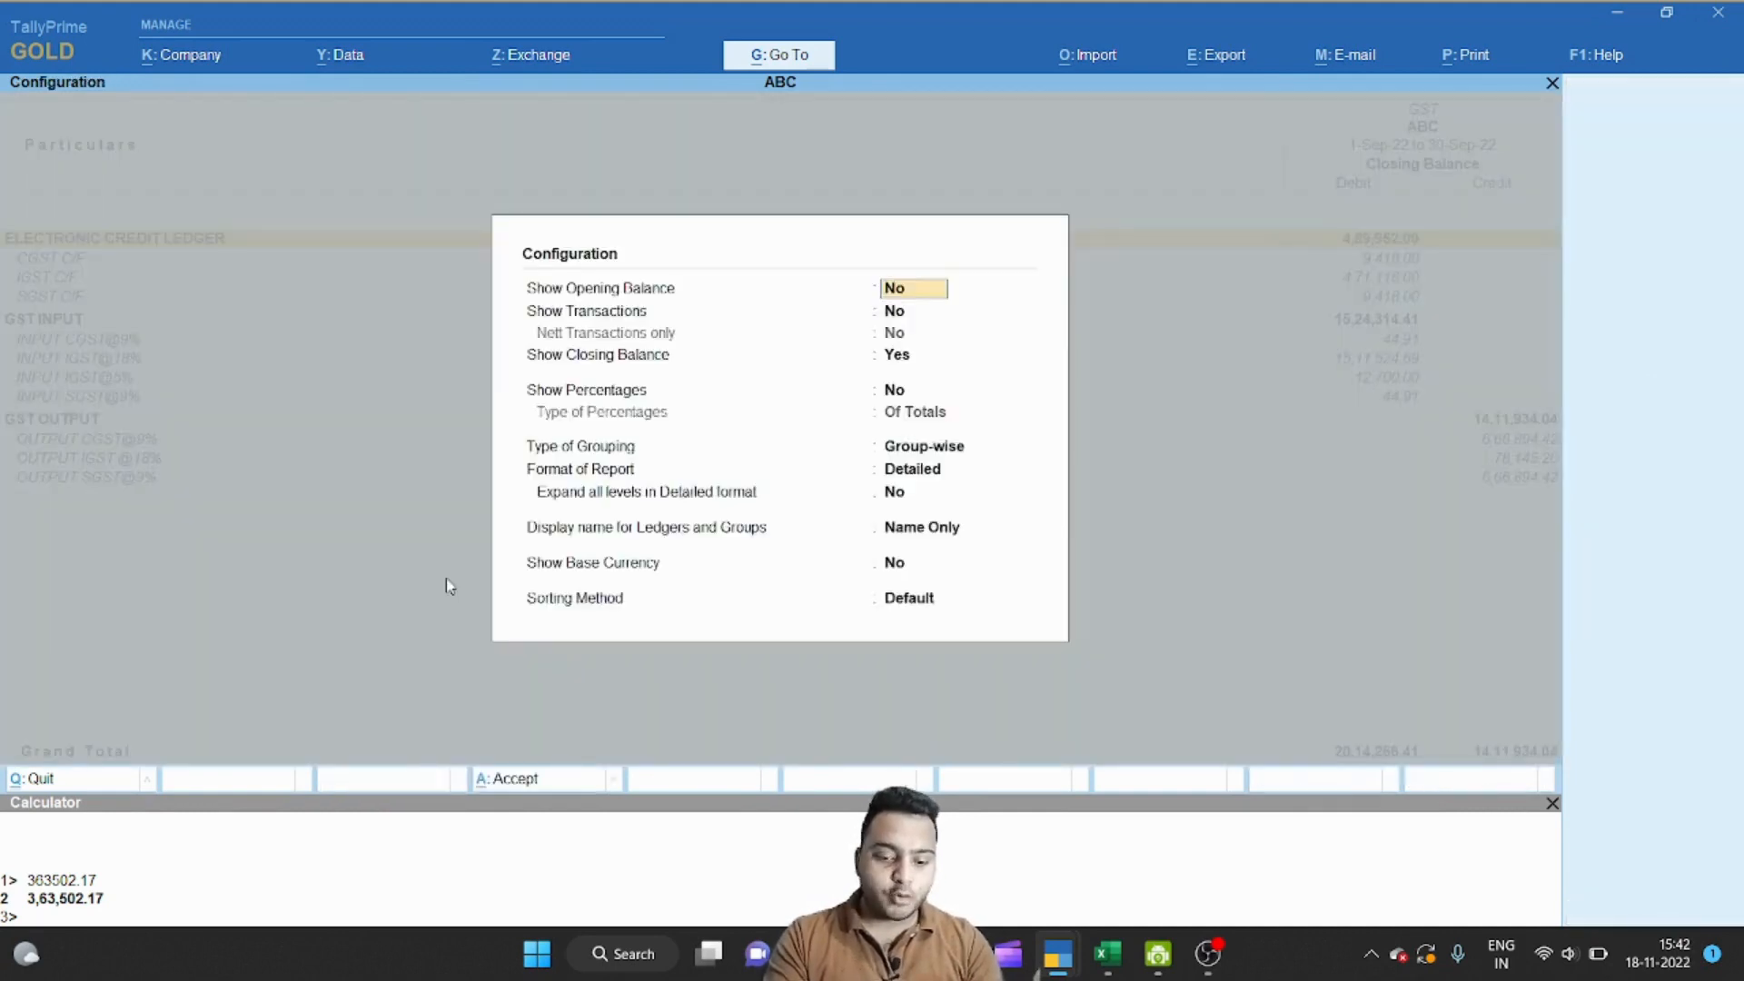
text(y)
key(Return)
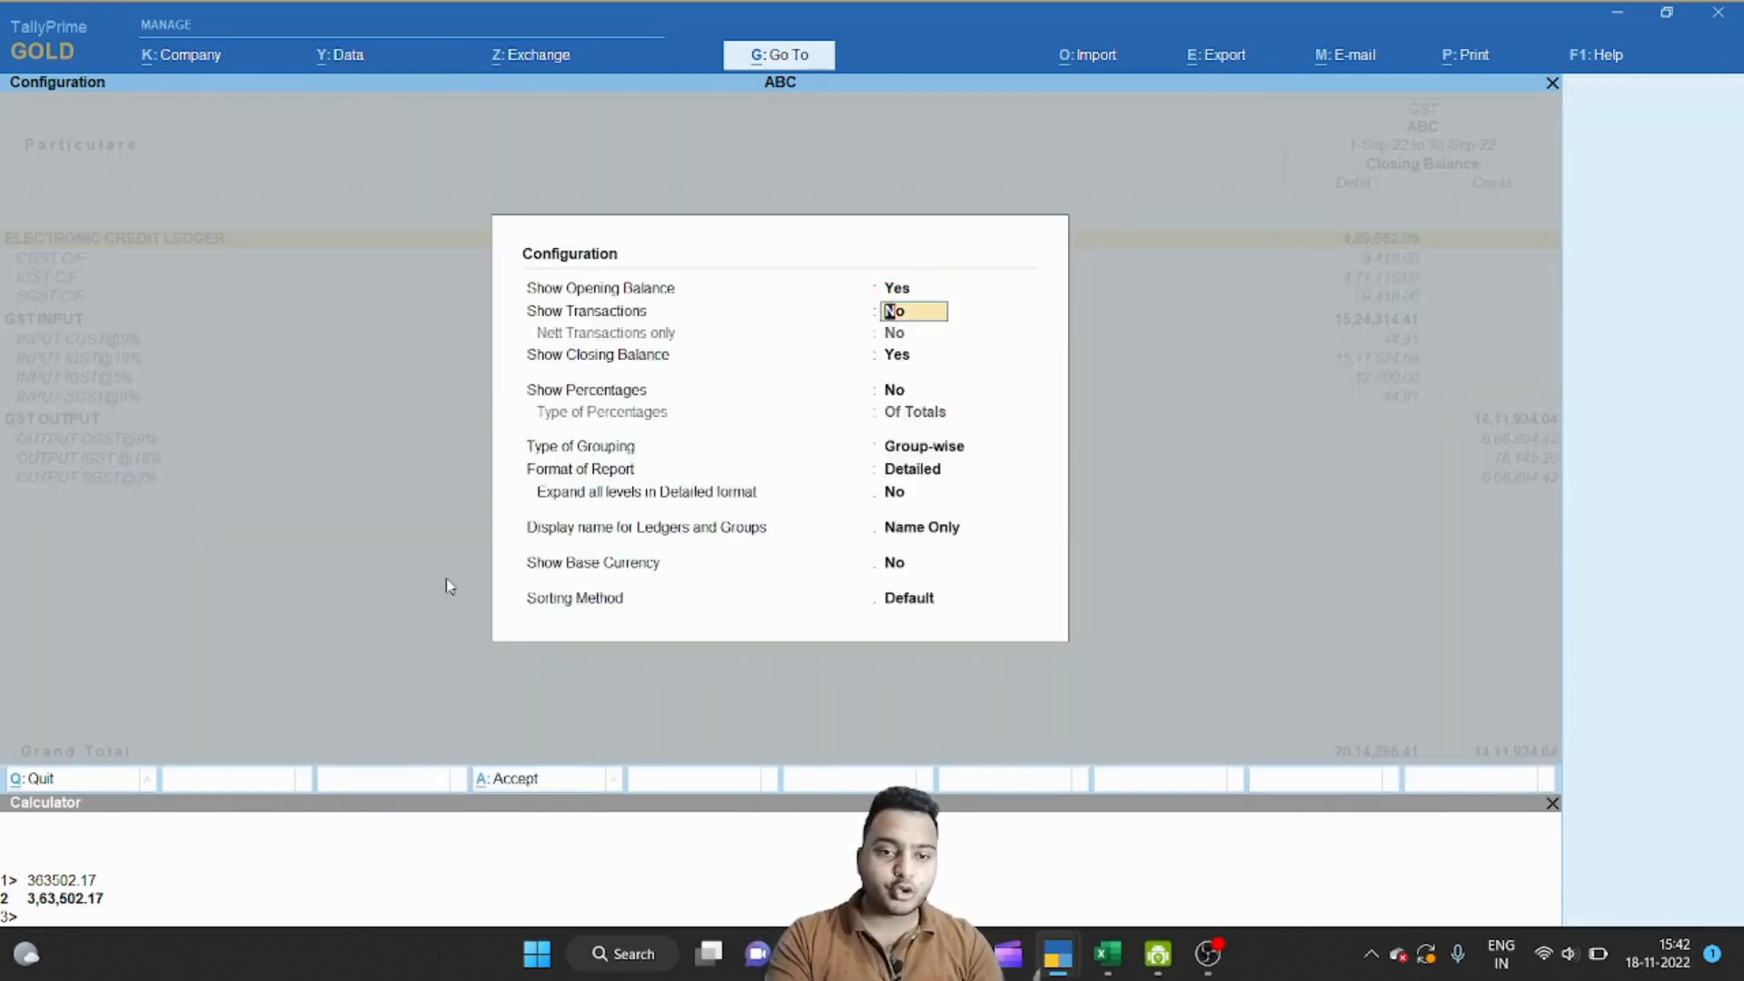
text(y)
key(Return)
key(ctrl+a)
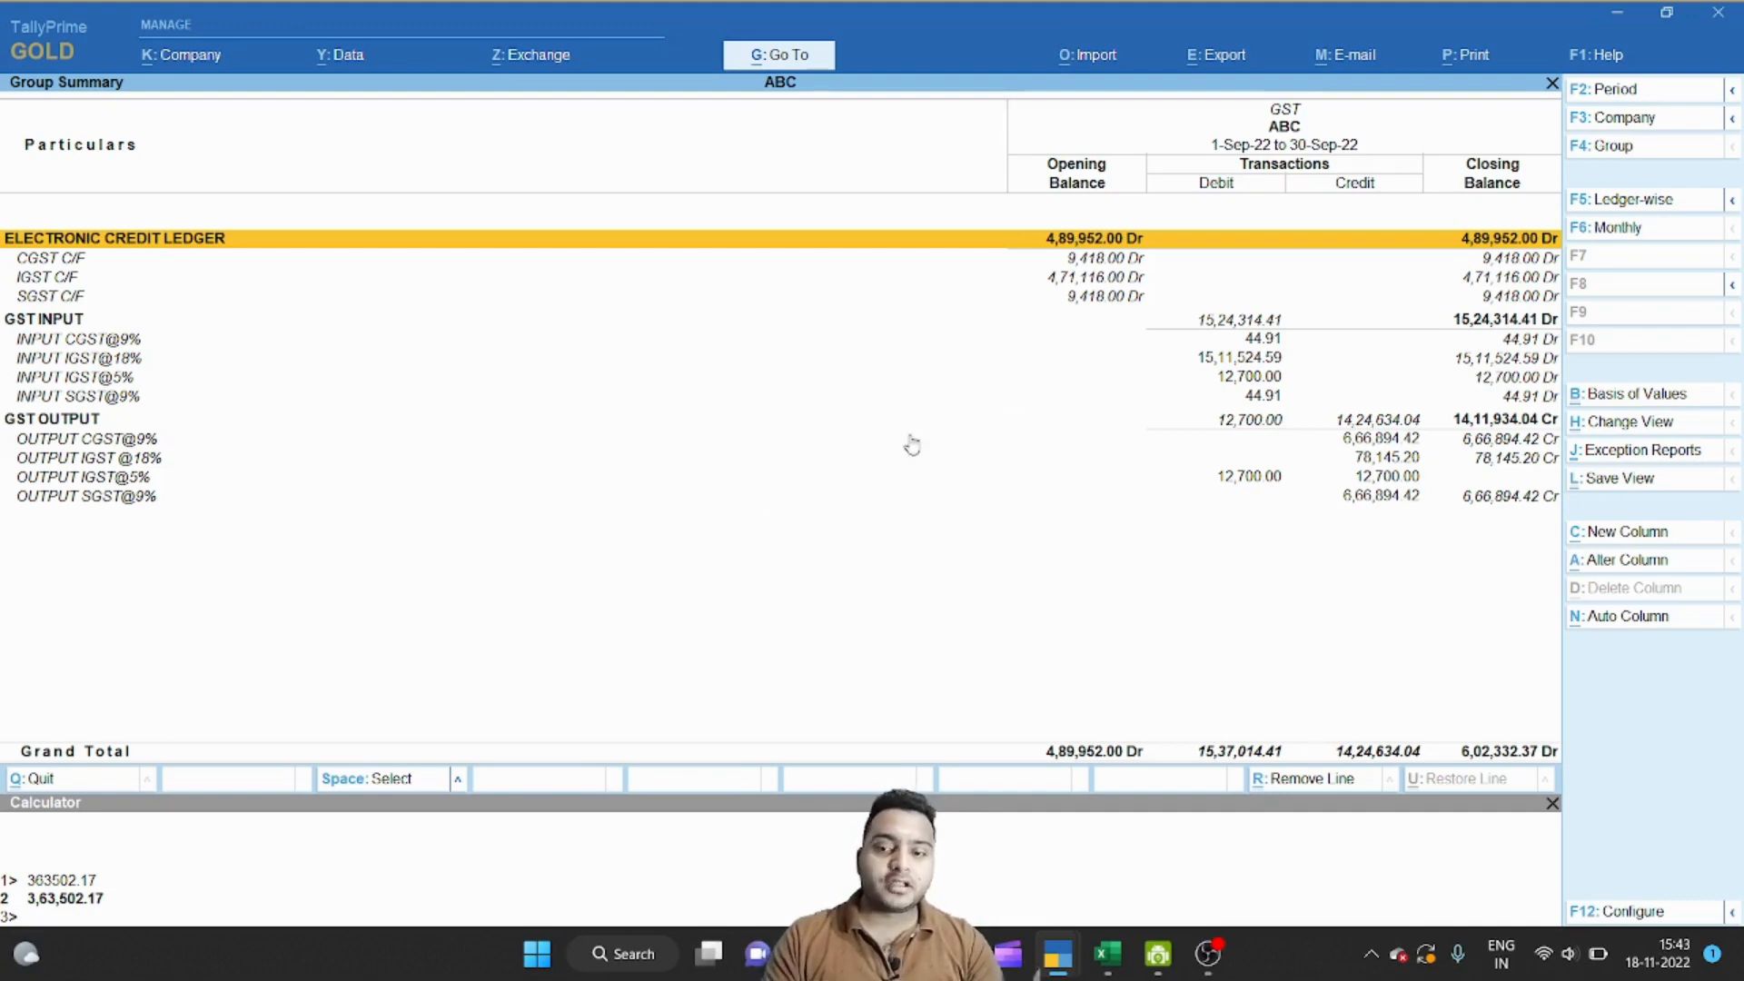
Step: Export the GST group summary to the Excel file GrpSum.xlsx and maximize the exported workbook
click(1210, 63)
key(Return)
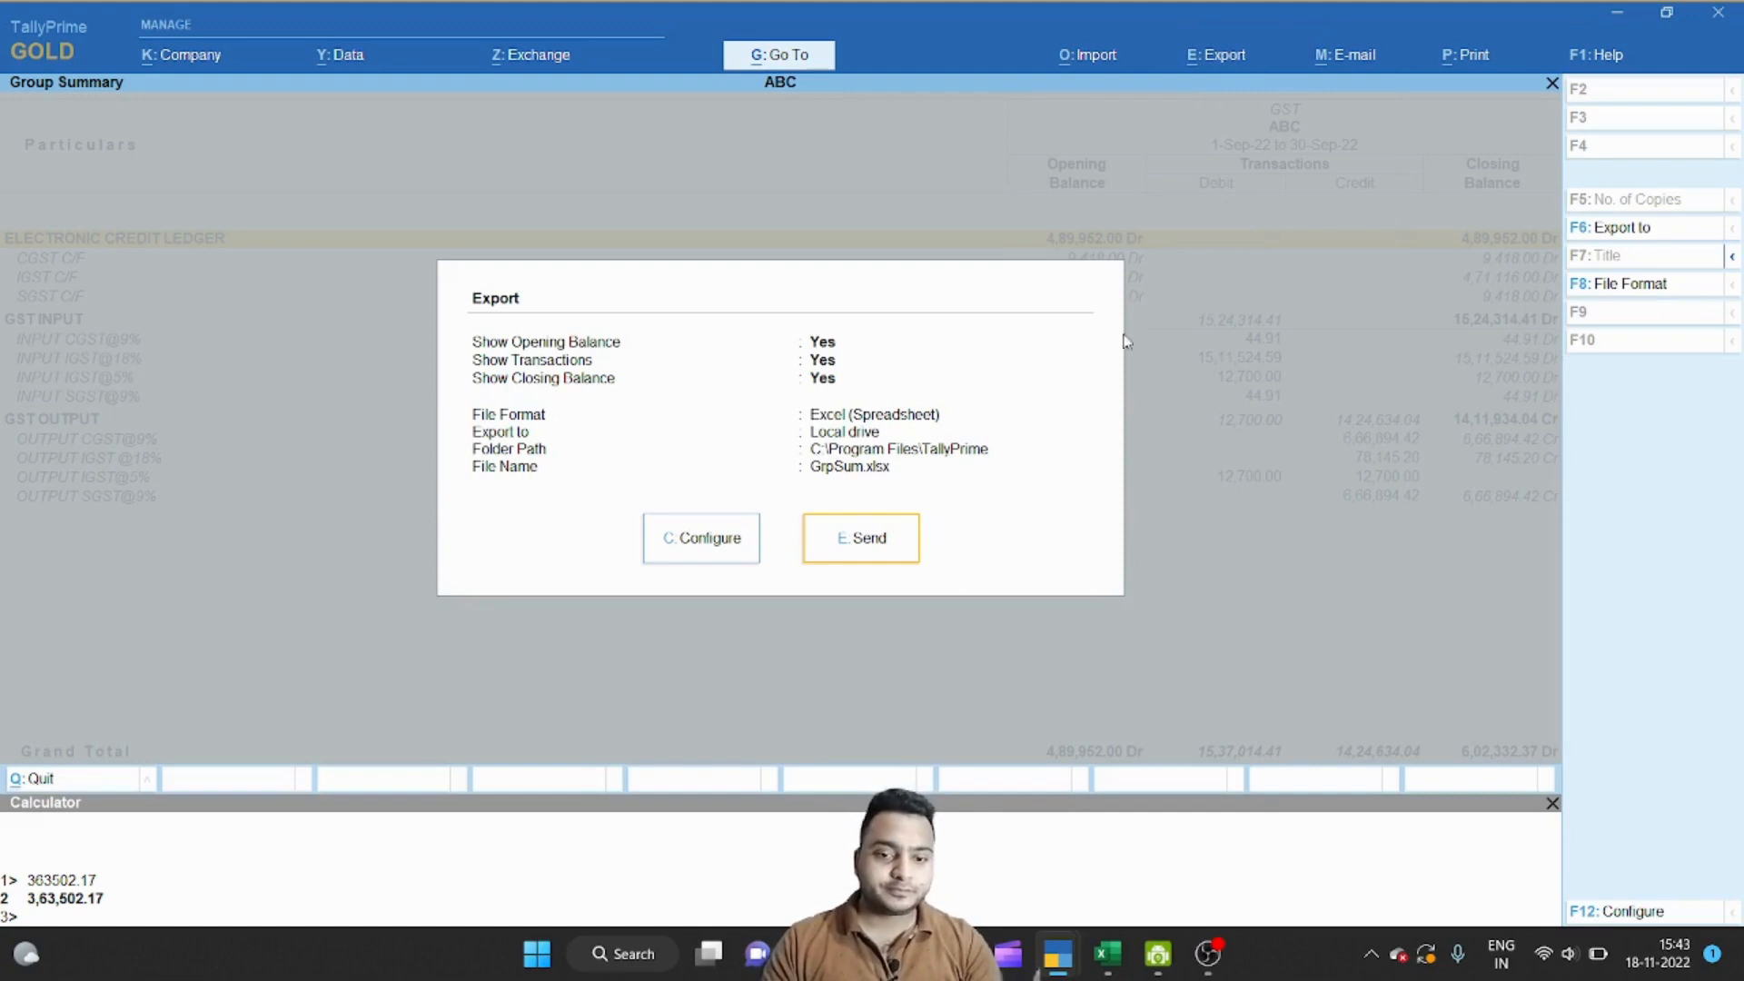
click(884, 550)
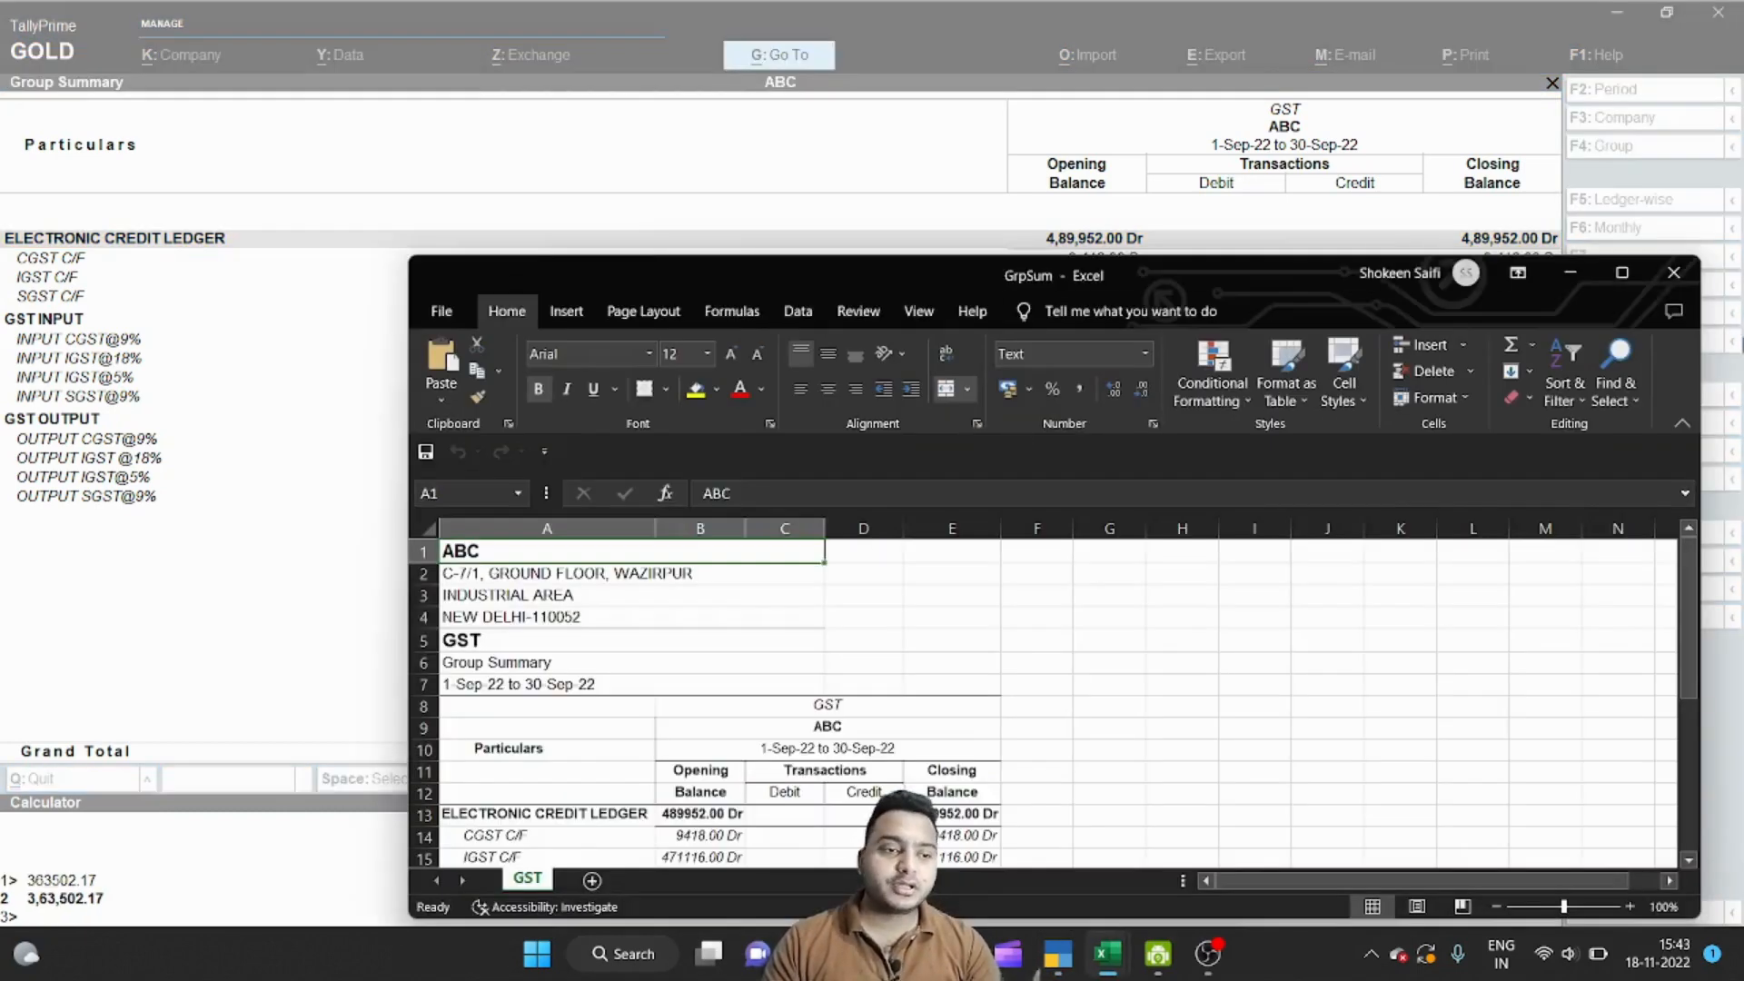
click(1622, 281)
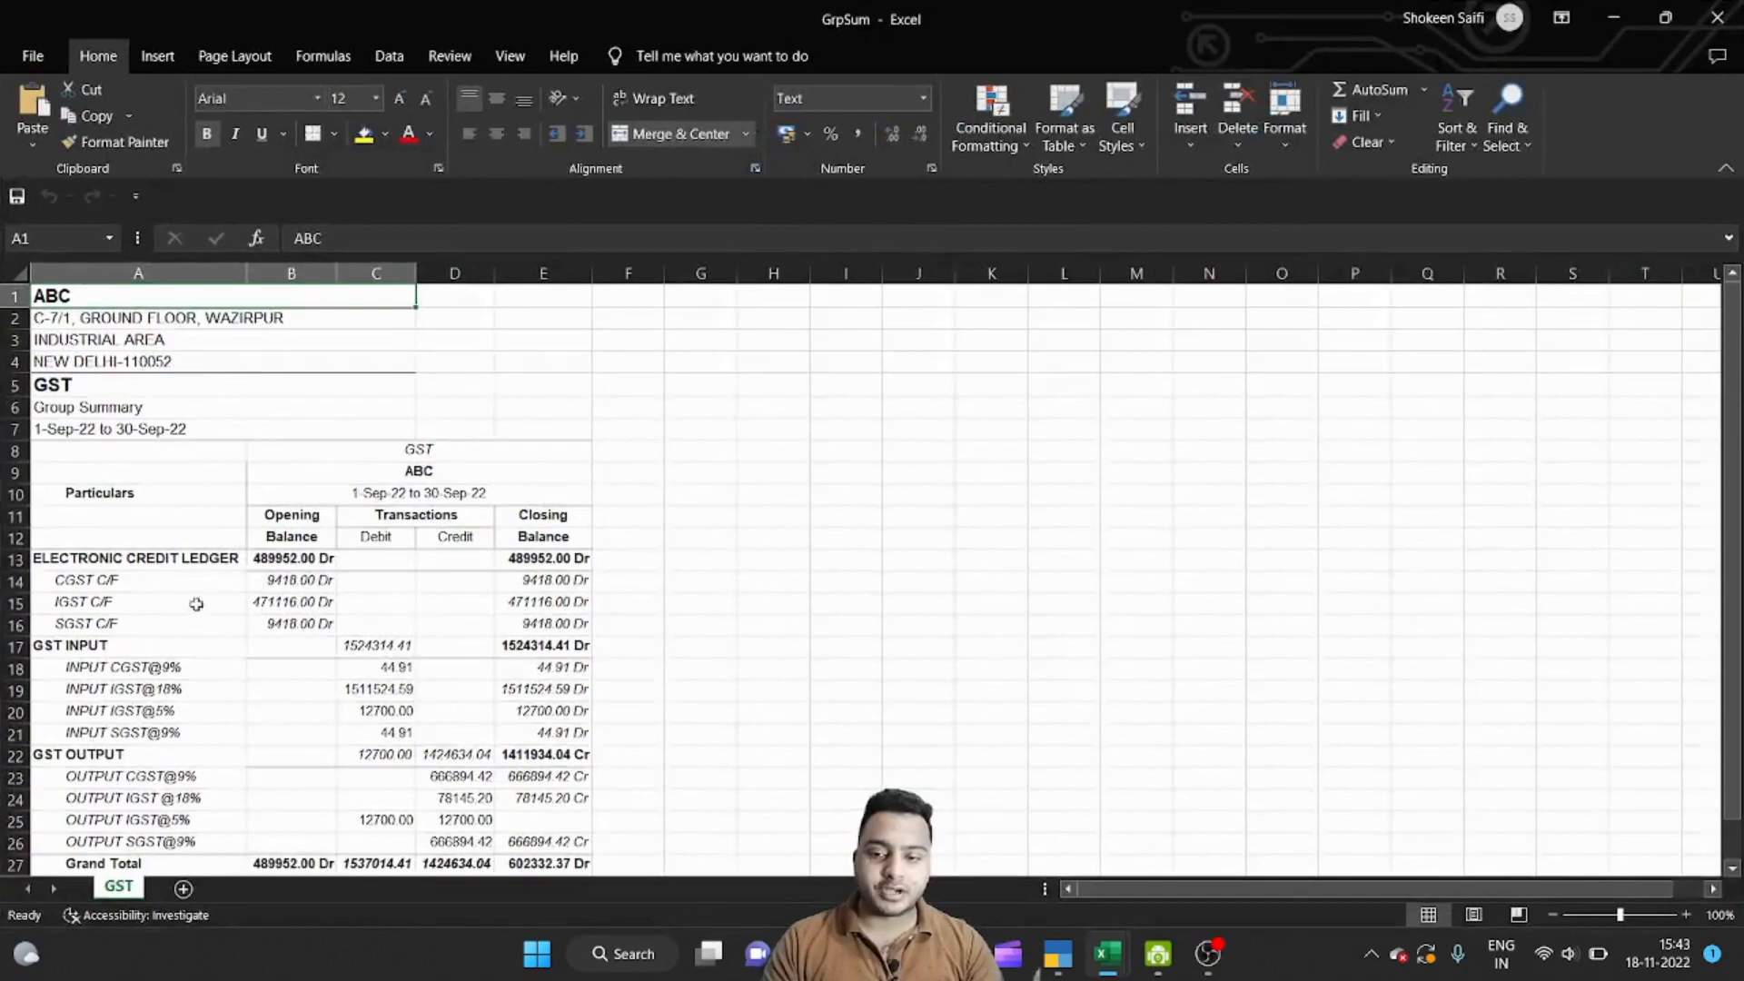
Step: Examine the exported GST sheet from the electronic credit ledger rows down past the grand totals
click(434, 599)
key(Down)
key(Down)
key(Down)
key(Down)
key(Down)
key(Down)
key(Down)
key(Down)
key(Down)
key(Down)
key(Down)
key(Down)
key(Down)
key(Down)
key(Down)
key(Down)
key(Down)
key(Down)
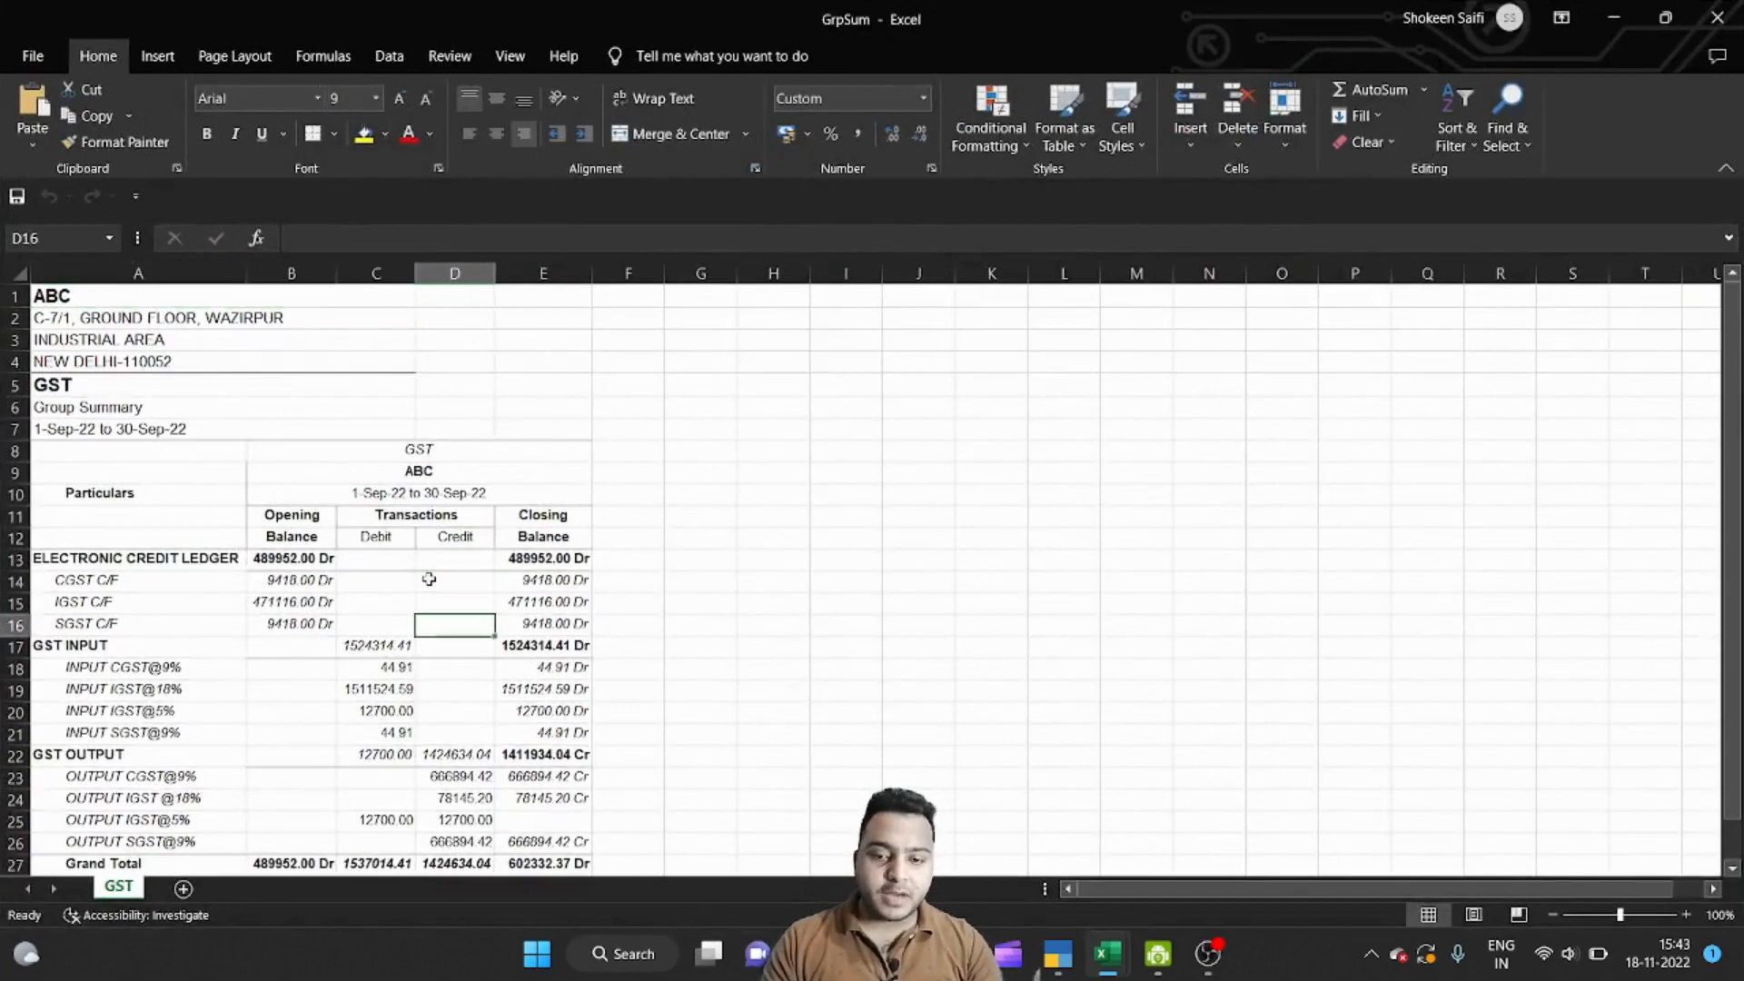
key(Down)
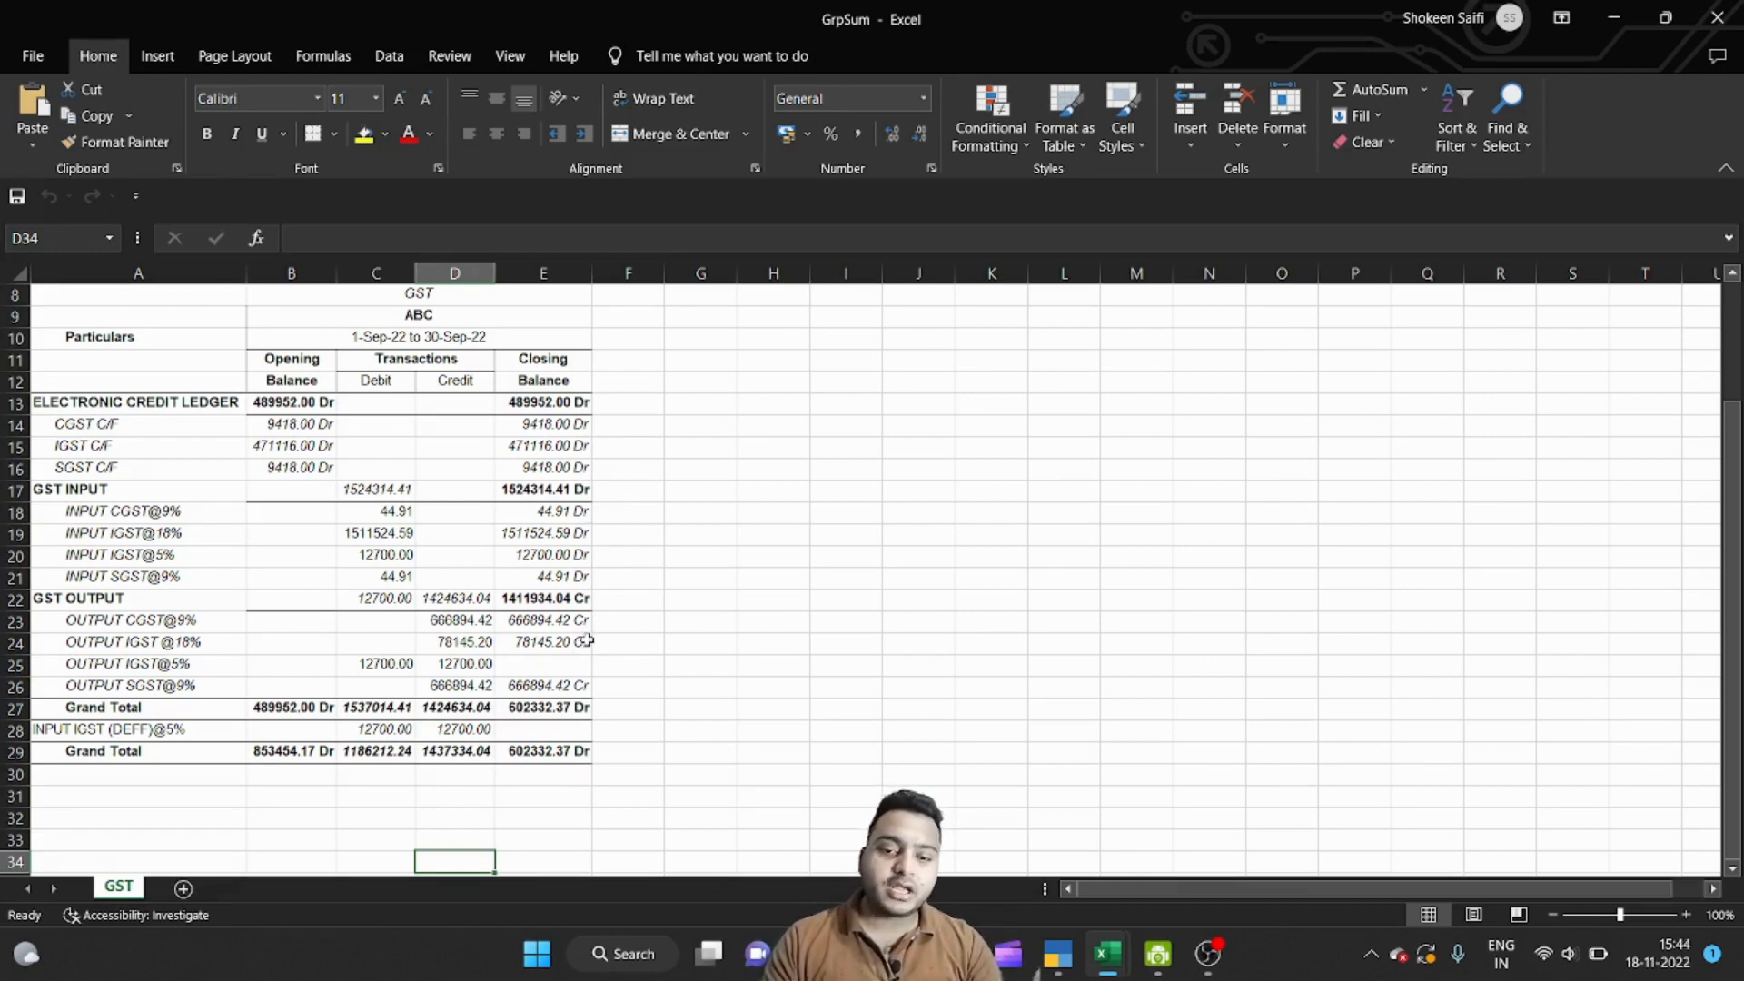
Step: Switch to ABC's TallyPrime window and open the September 2022 ledger vouchers of OUTPUT SGST@9%
mouse_move(1057, 954)
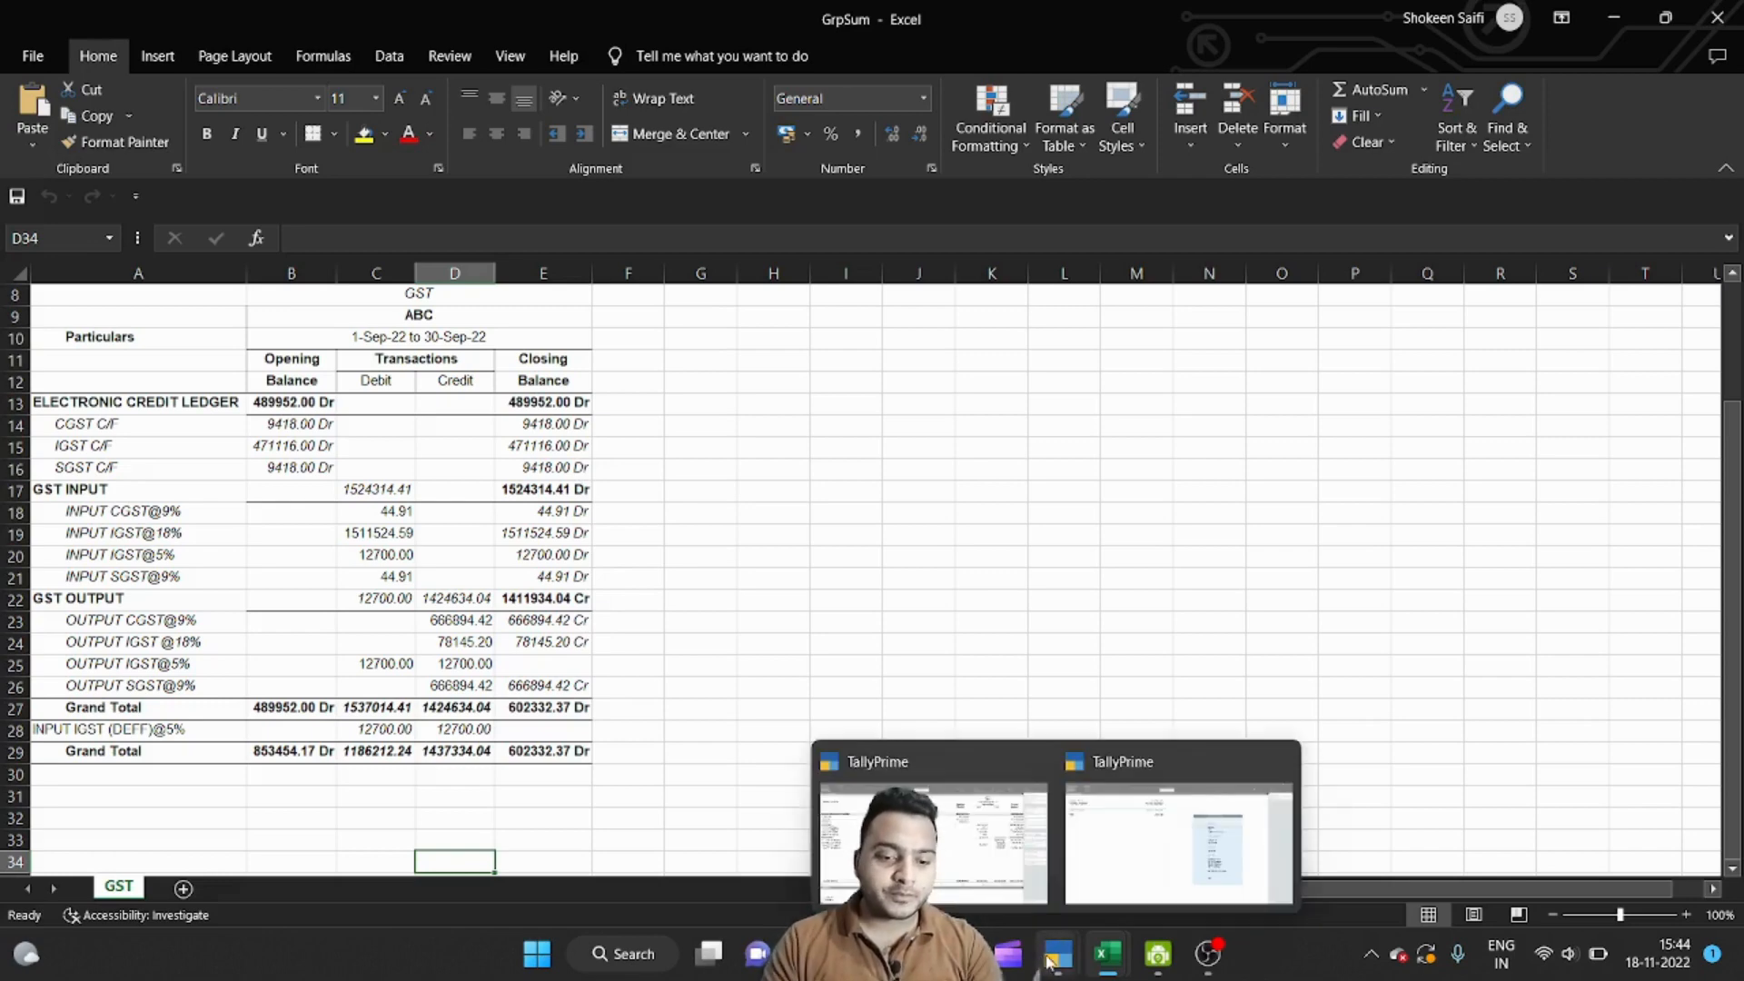
mouse_move(1124, 860)
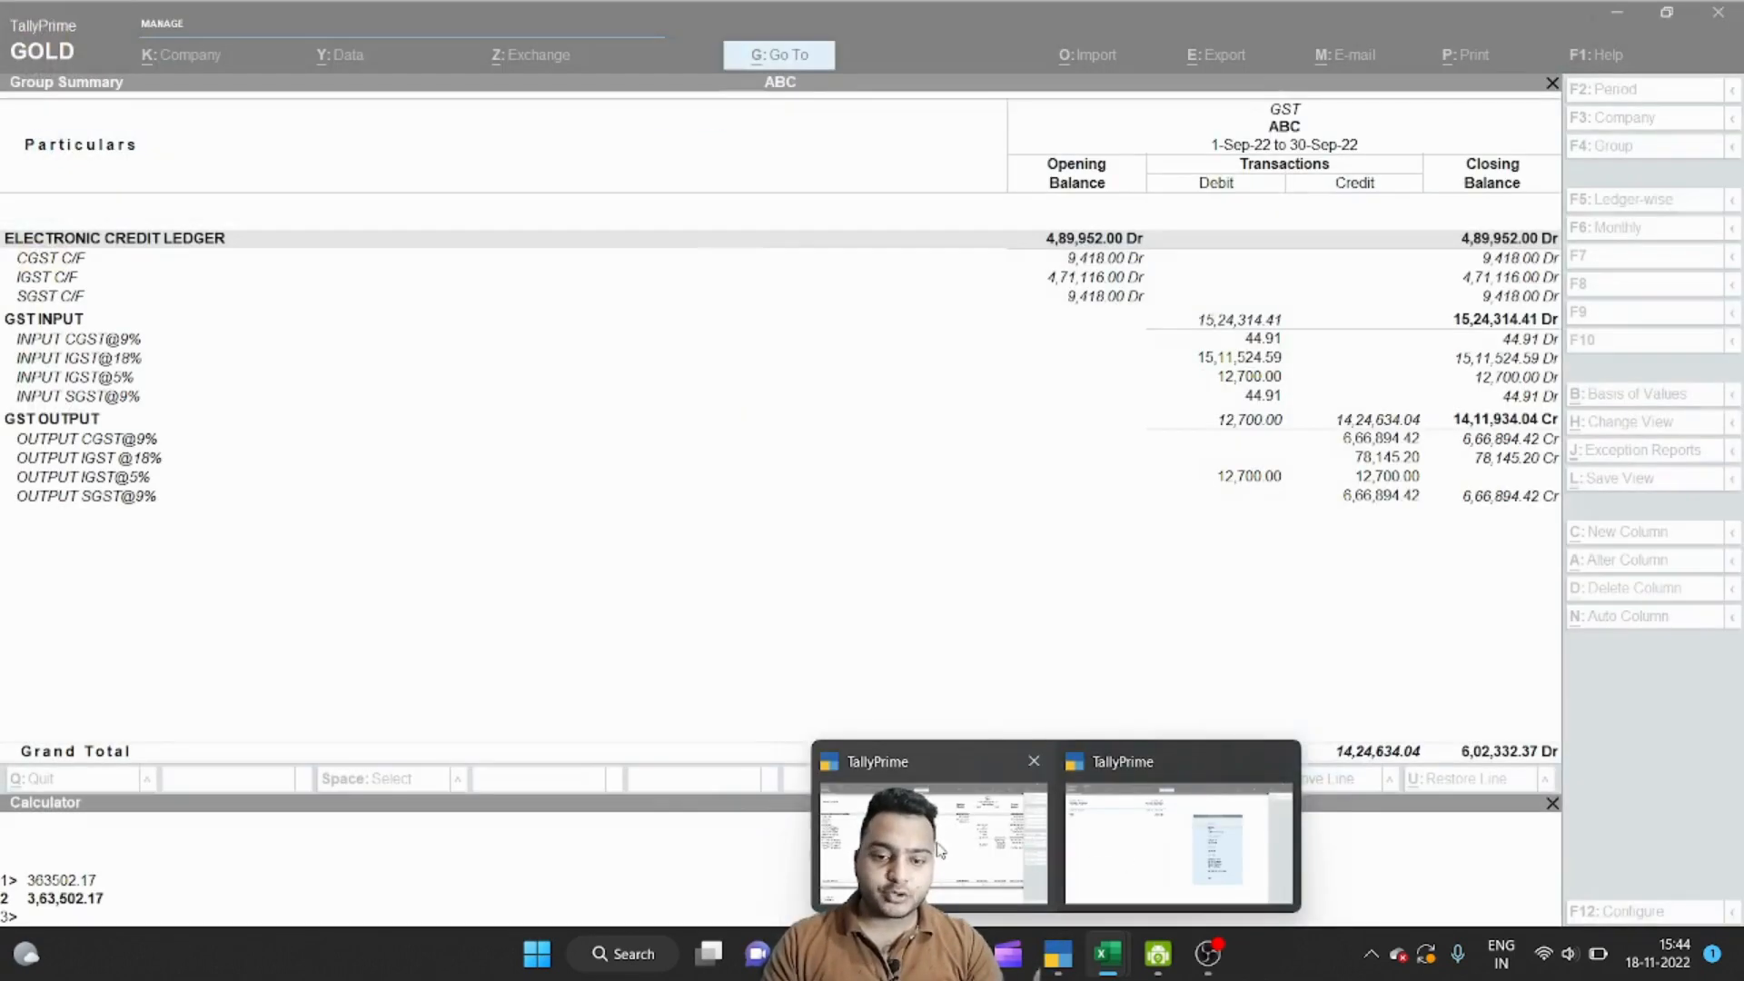
click(934, 845)
key(Down)
key(Down)
key(Down)
key(Down)
key(Down)
key(Down)
key(Down)
key(Down)
key(Down)
key(Down)
key(Down)
key(Down)
key(Down)
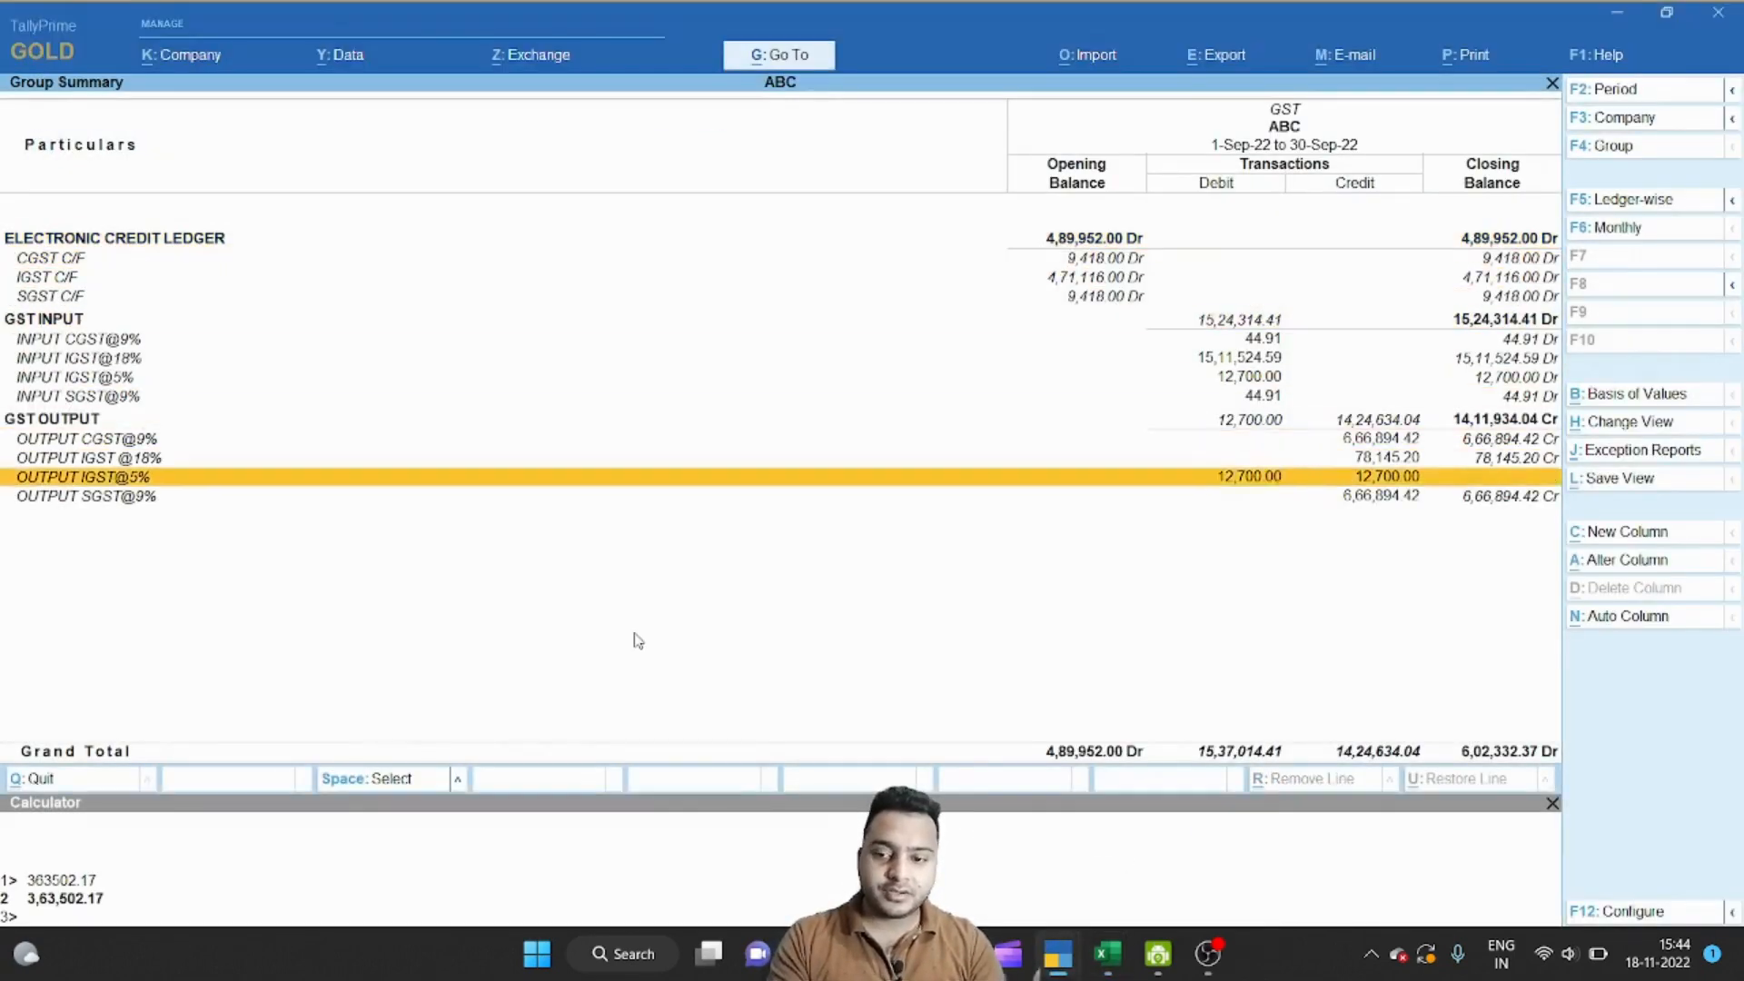
key(Return)
key(Return)
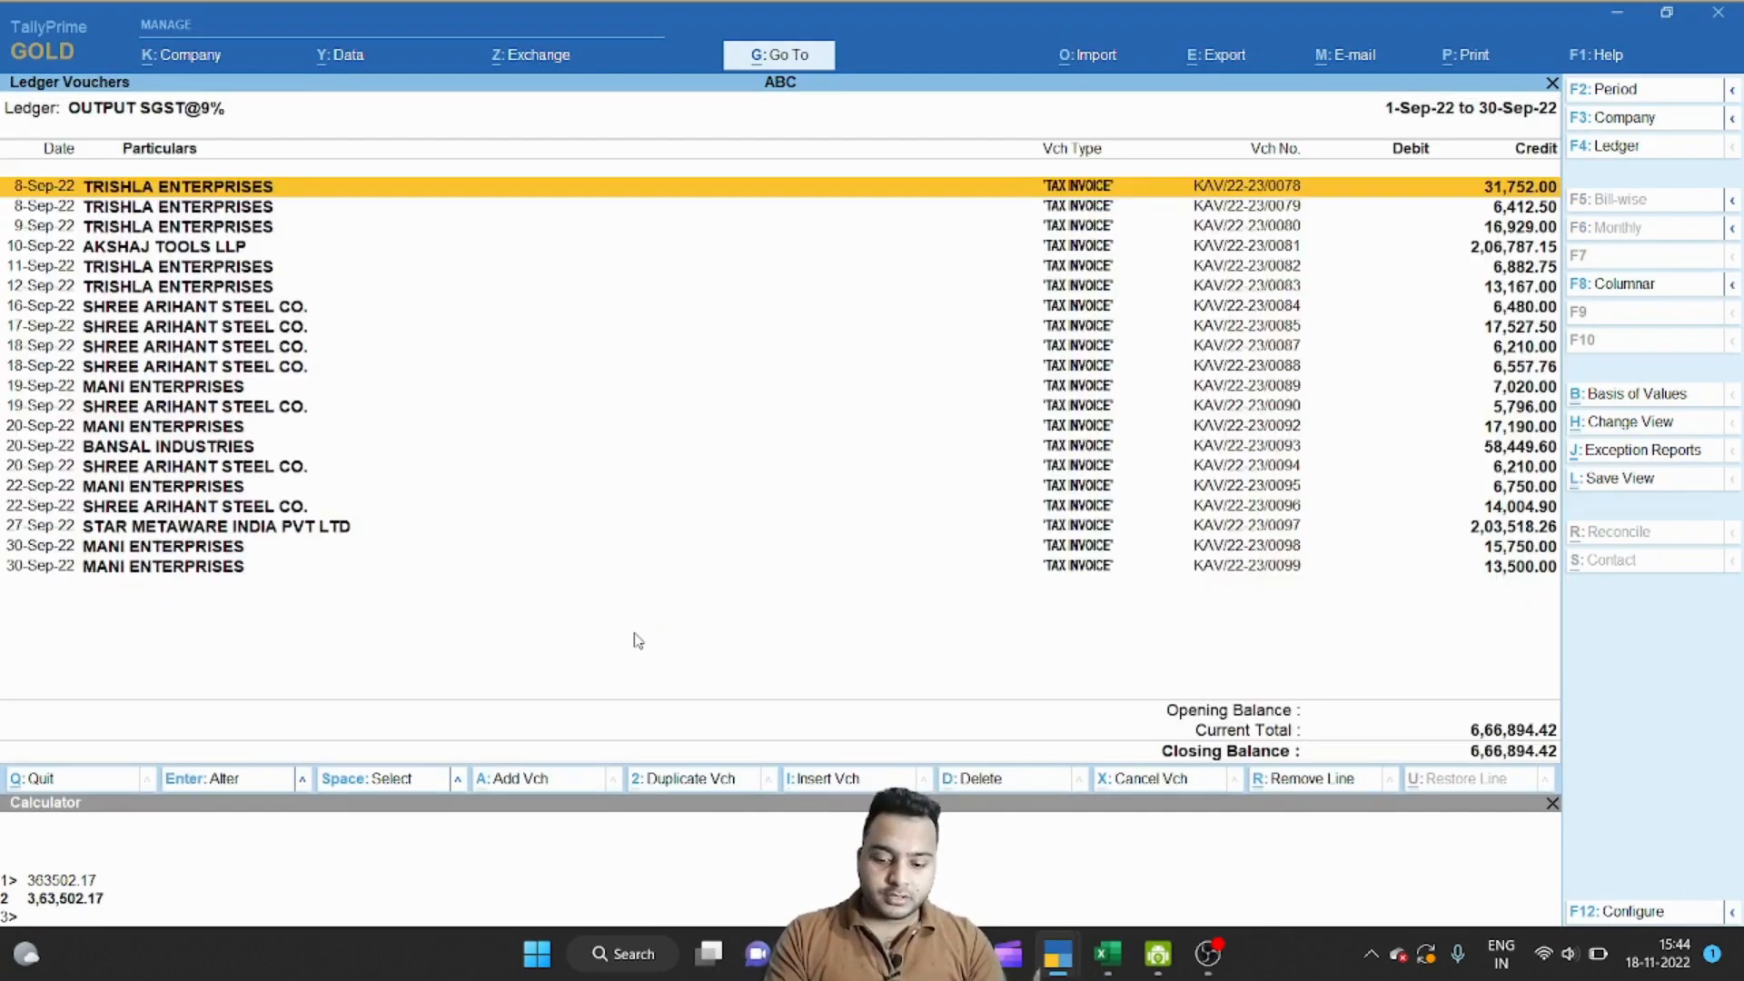
Step: Add a new voucher from the ledger, make it a Journal, and date it 30-9-2022
key(alt+a)
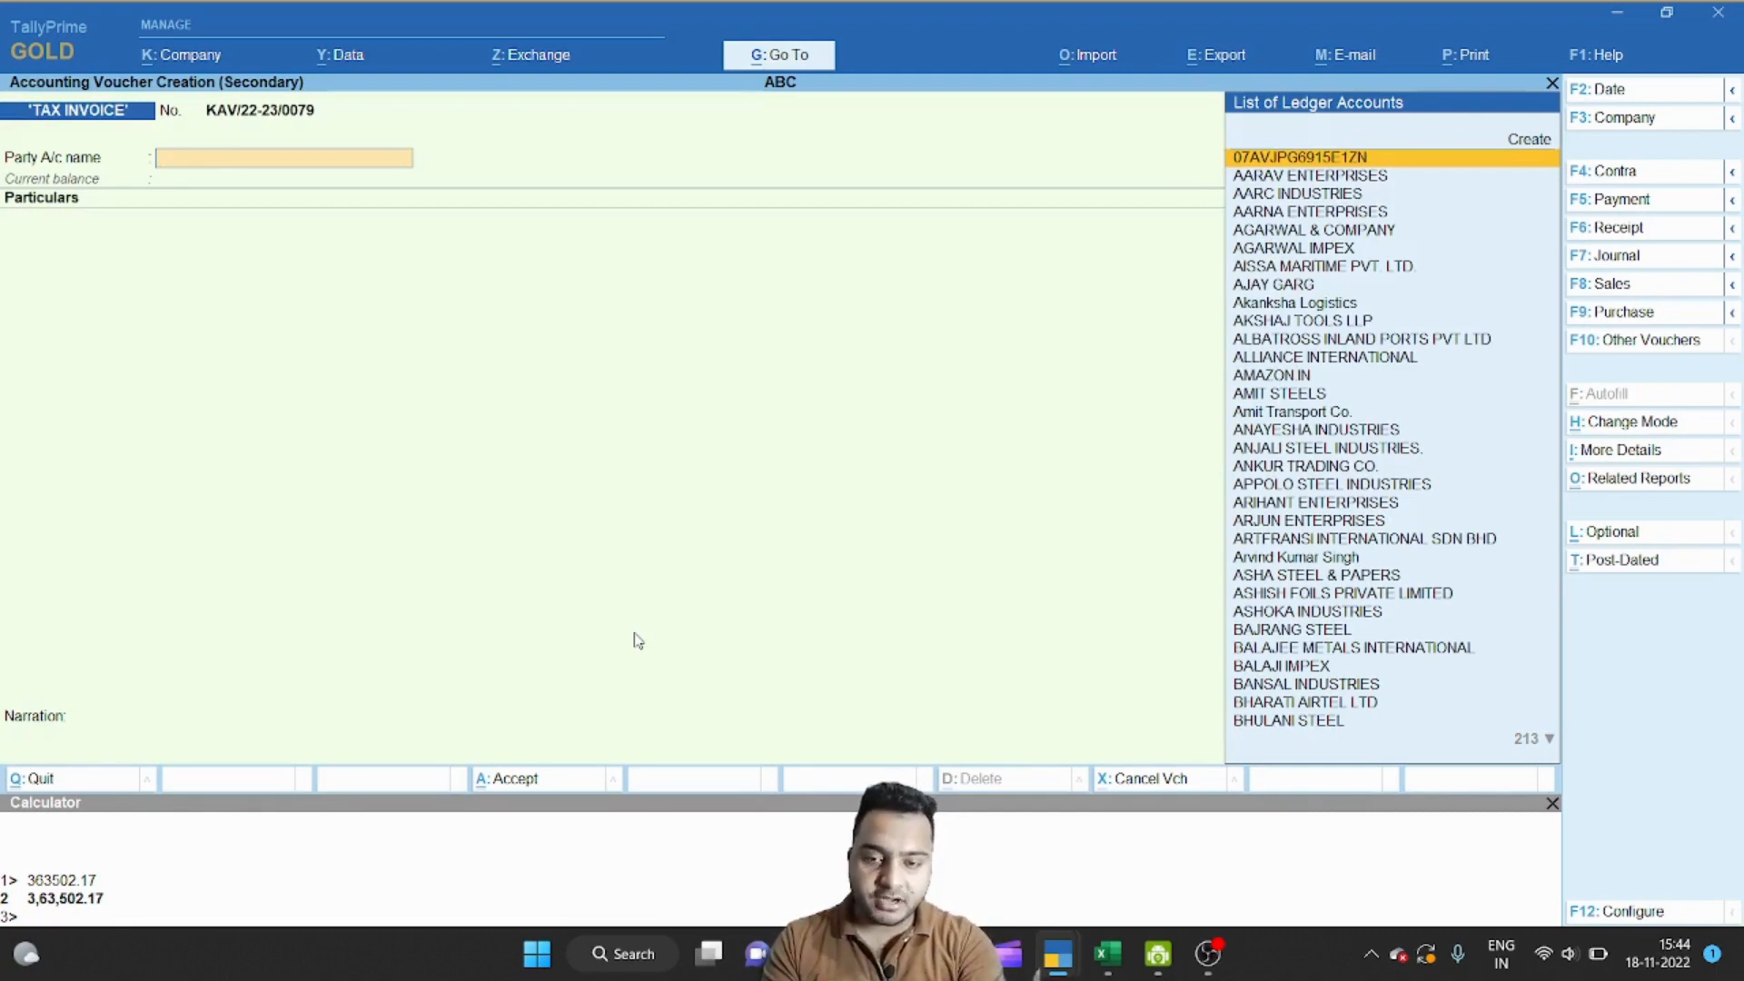
key(F7)
key(F2)
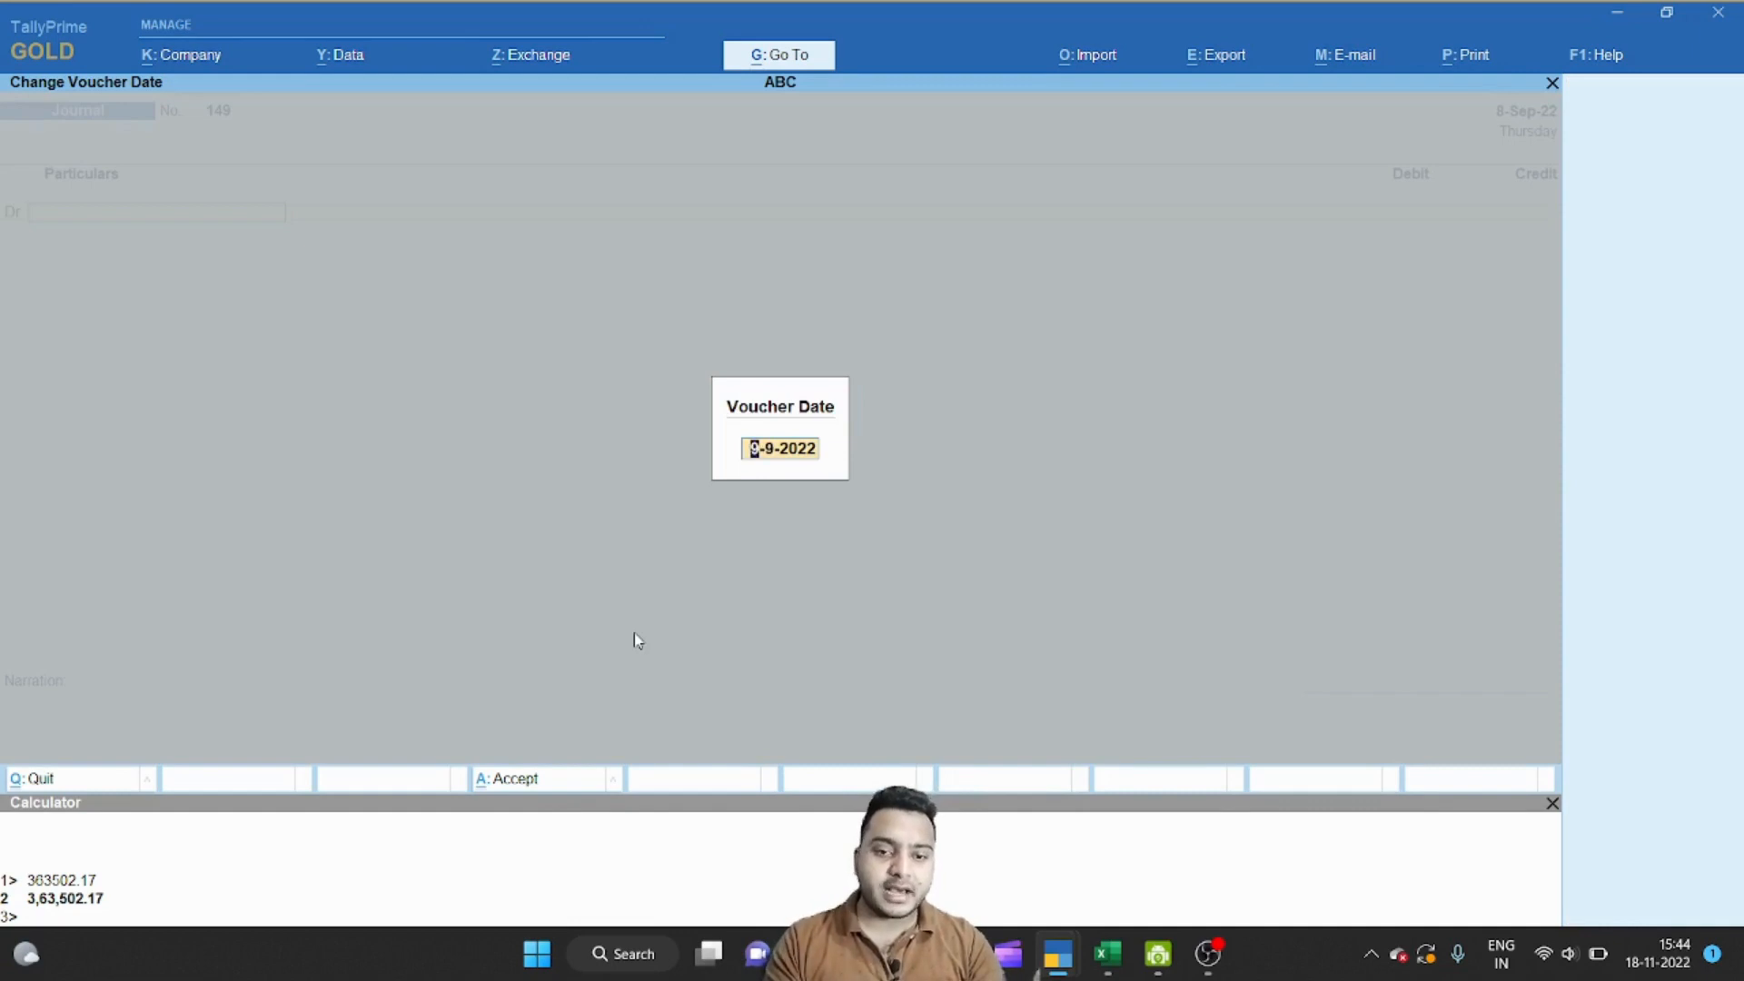
text(30)
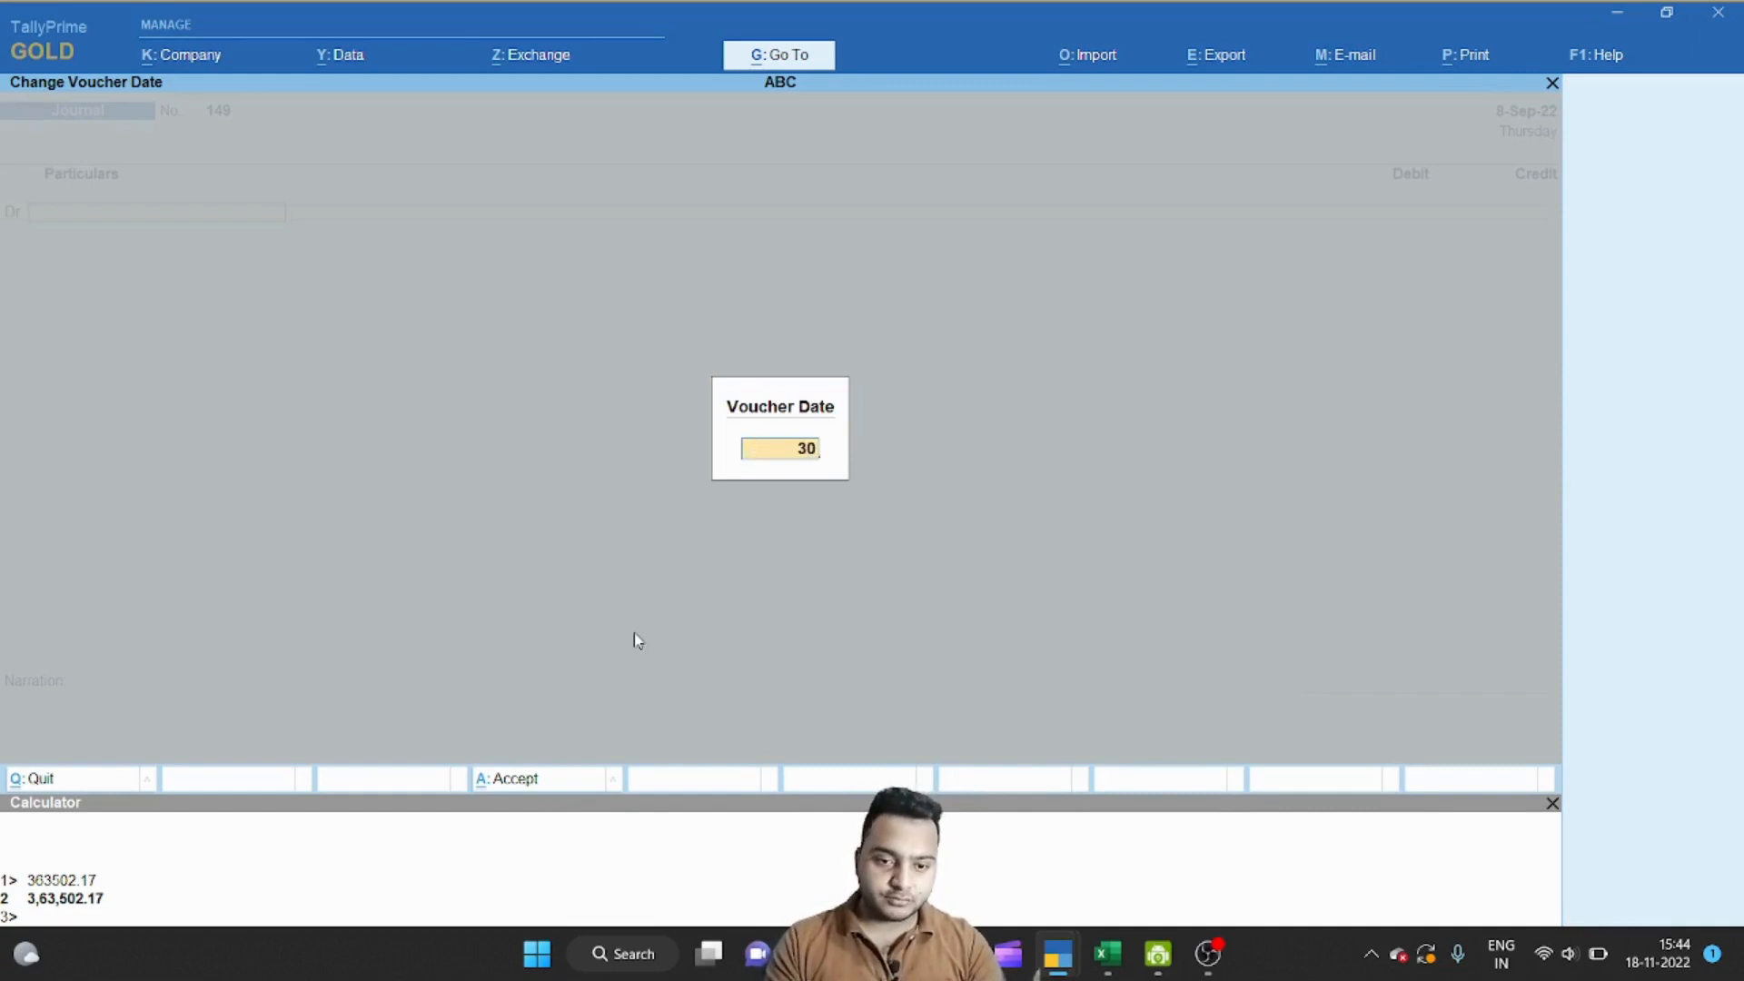
text(-9-2022)
key(Return)
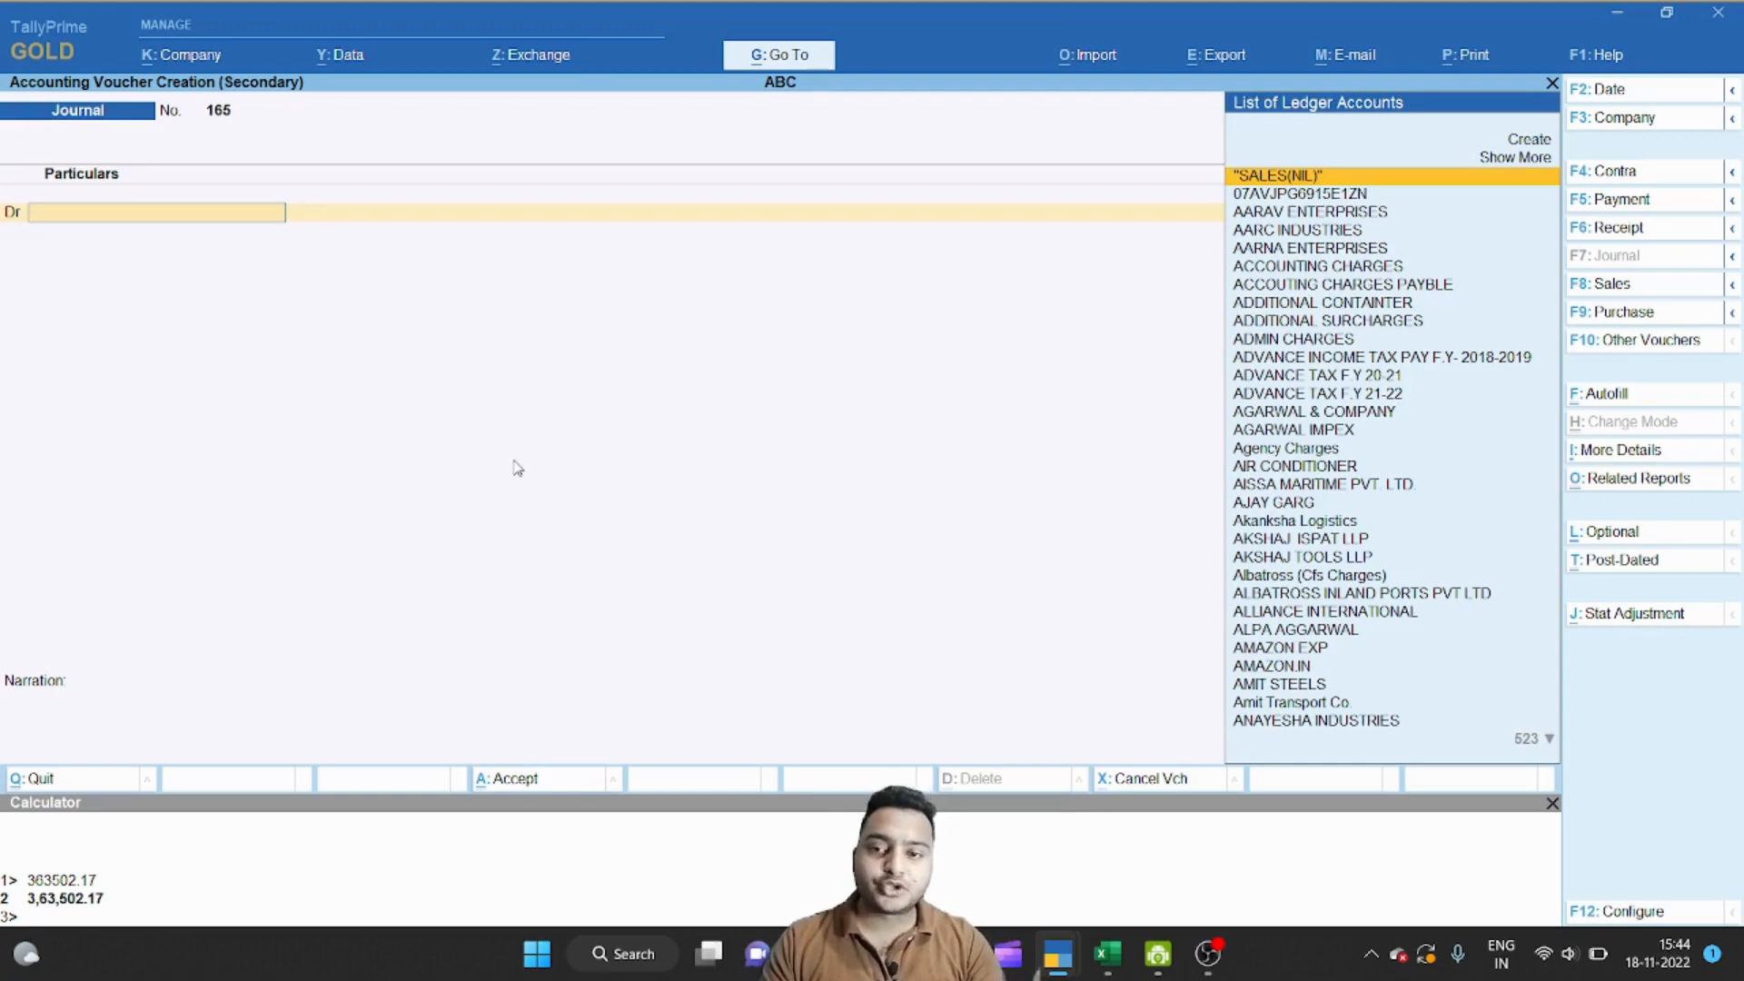
Step: Switch to the GrpSum workbook in Excel and examine the closing balances up to the CGST C/F row
key(alt+Tab)
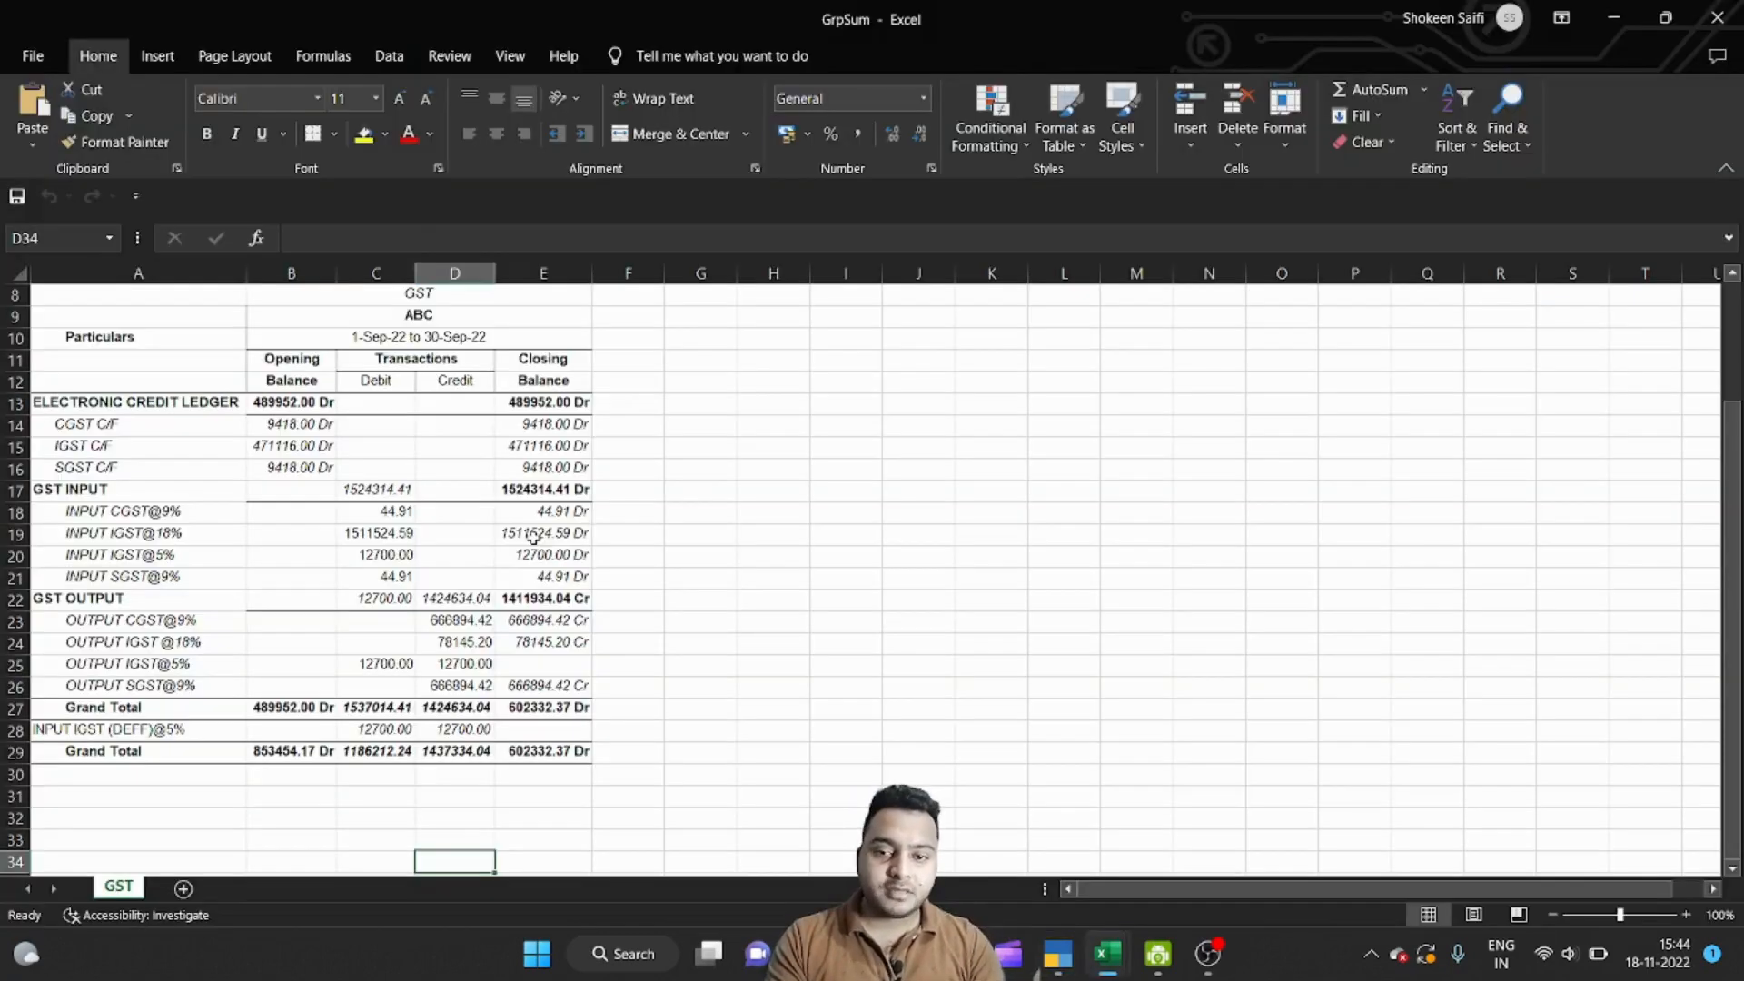
key(Up)
key(Up)
key(Up)
key(Up)
key(Up)
key(Up)
key(Up)
key(Up)
key(Up)
key(Up)
key(Up)
key(Up)
key(Up)
key(Up)
key(Up)
key(Right)
key(Up)
key(Up)
key(Up)
key(Up)
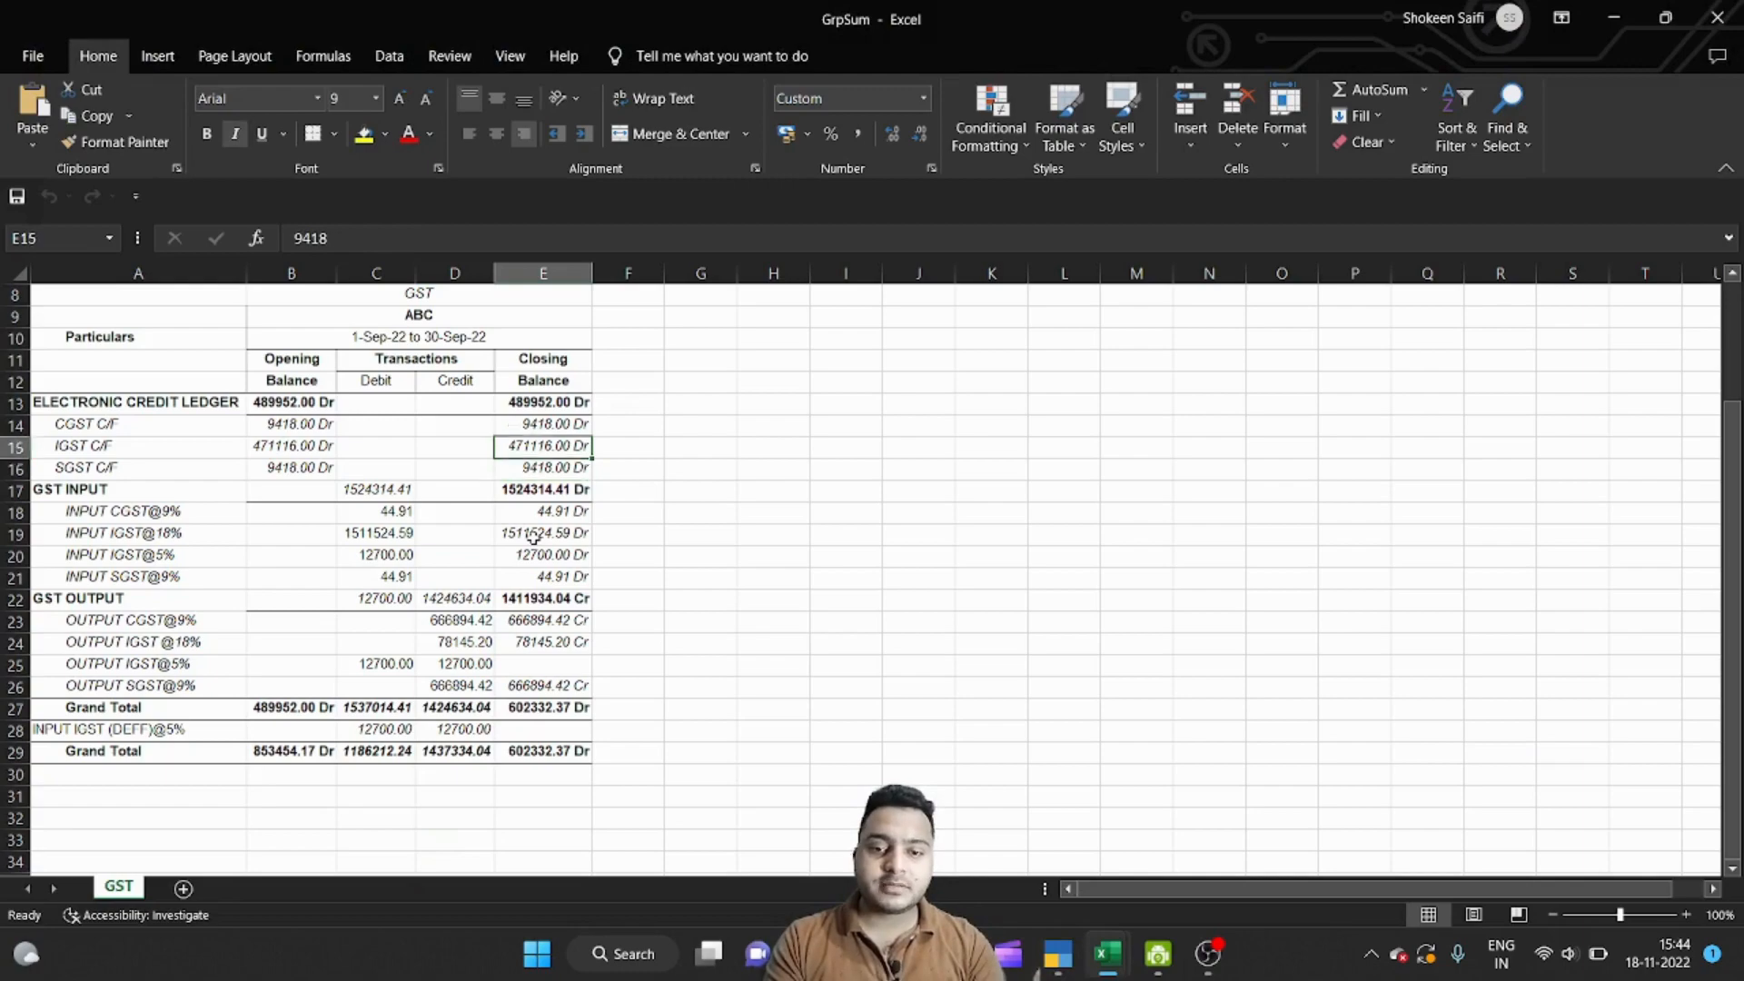
key(Up)
key(Up)
key(Down)
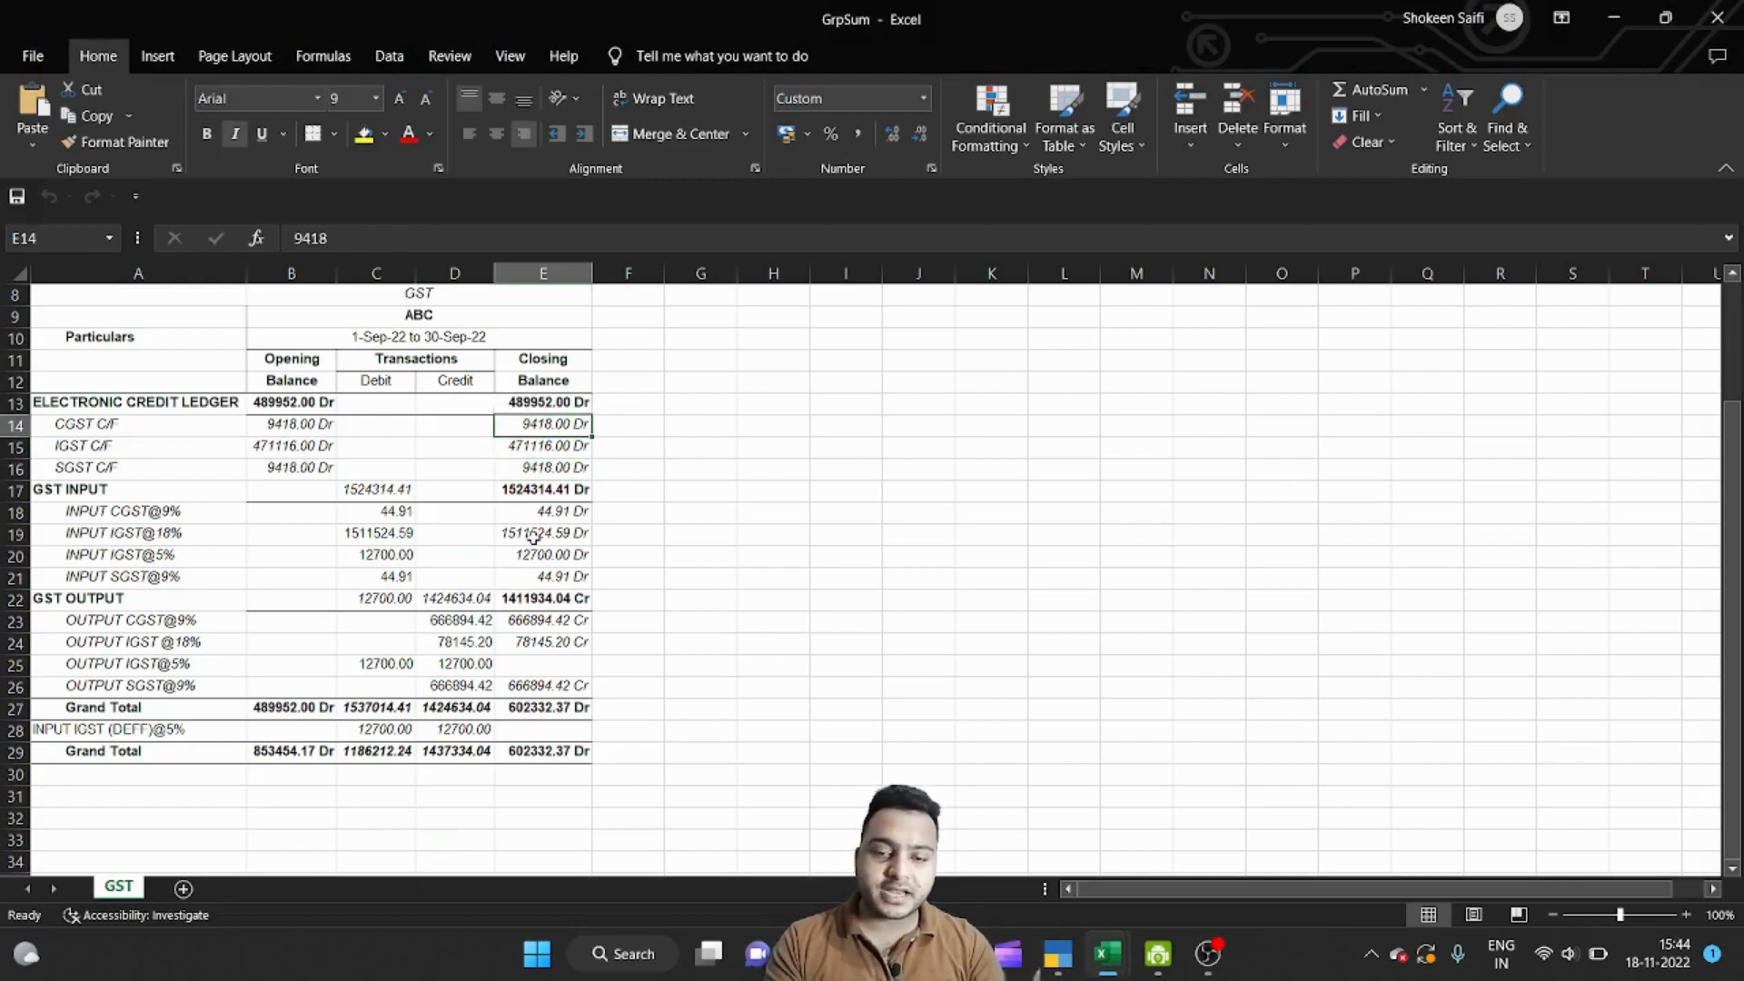
Step: Restore the GrpSum workbook to a smaller window over the voucher and select the OUTPUT CGST@9% closing balance in E23
click(1665, 17)
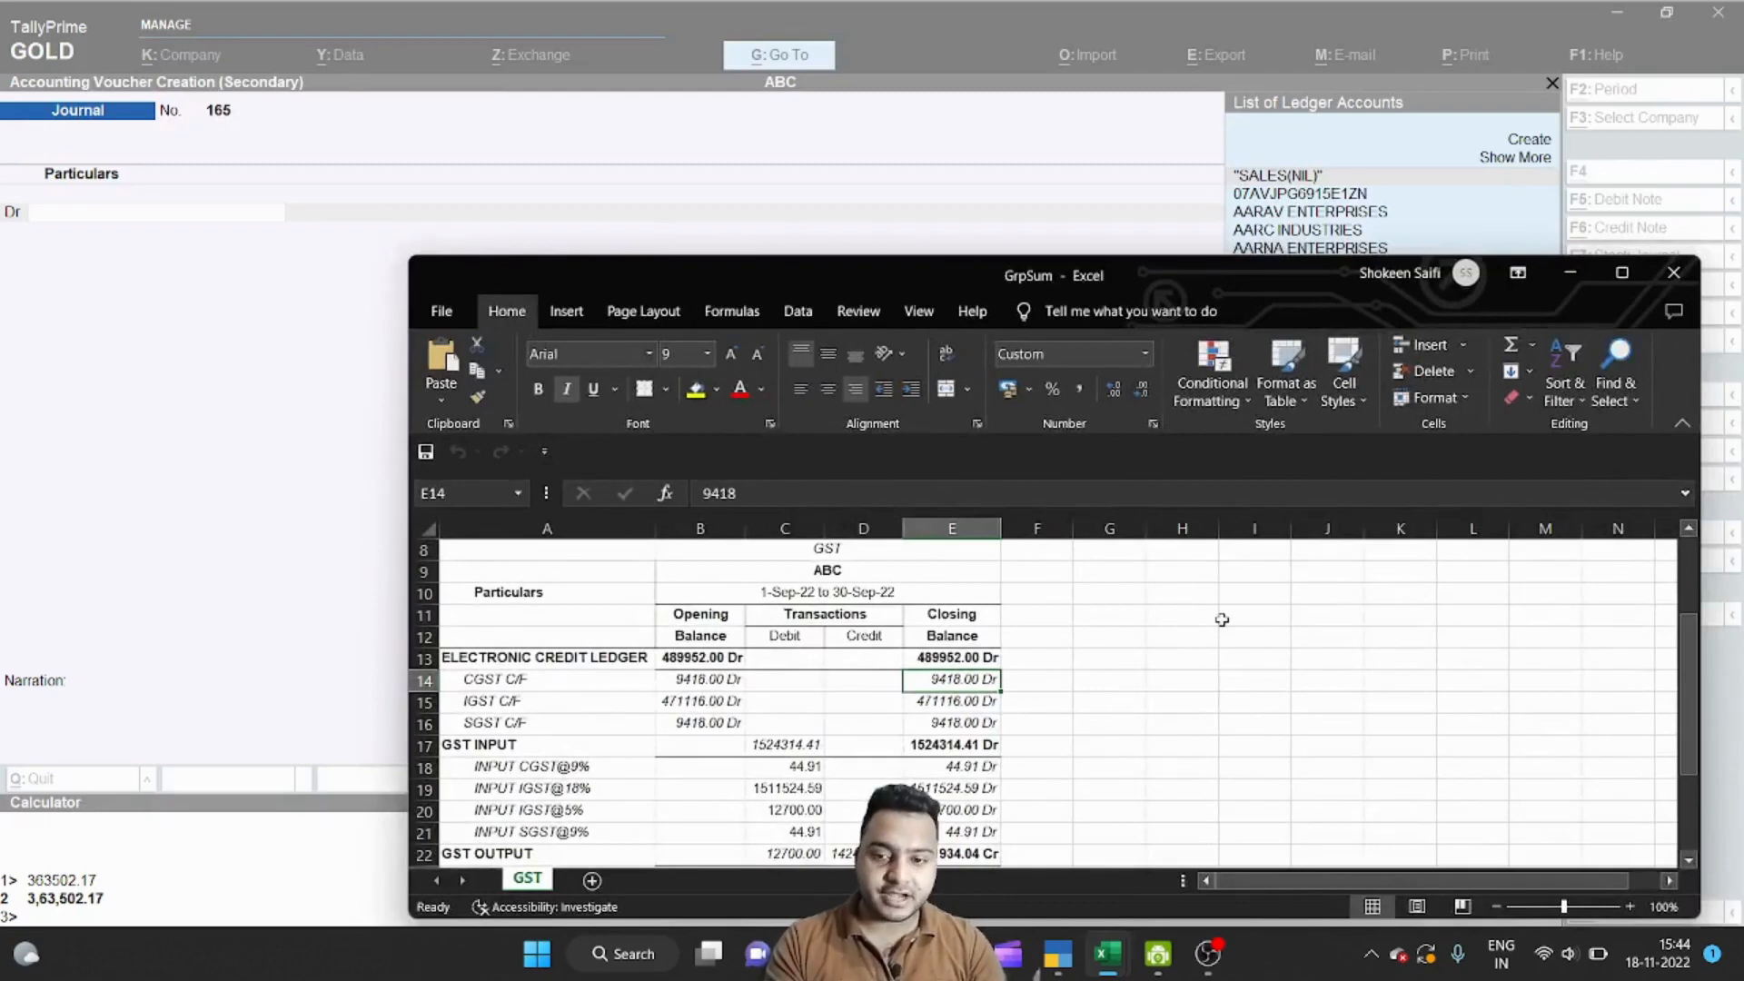
key(alt)
key(alt)
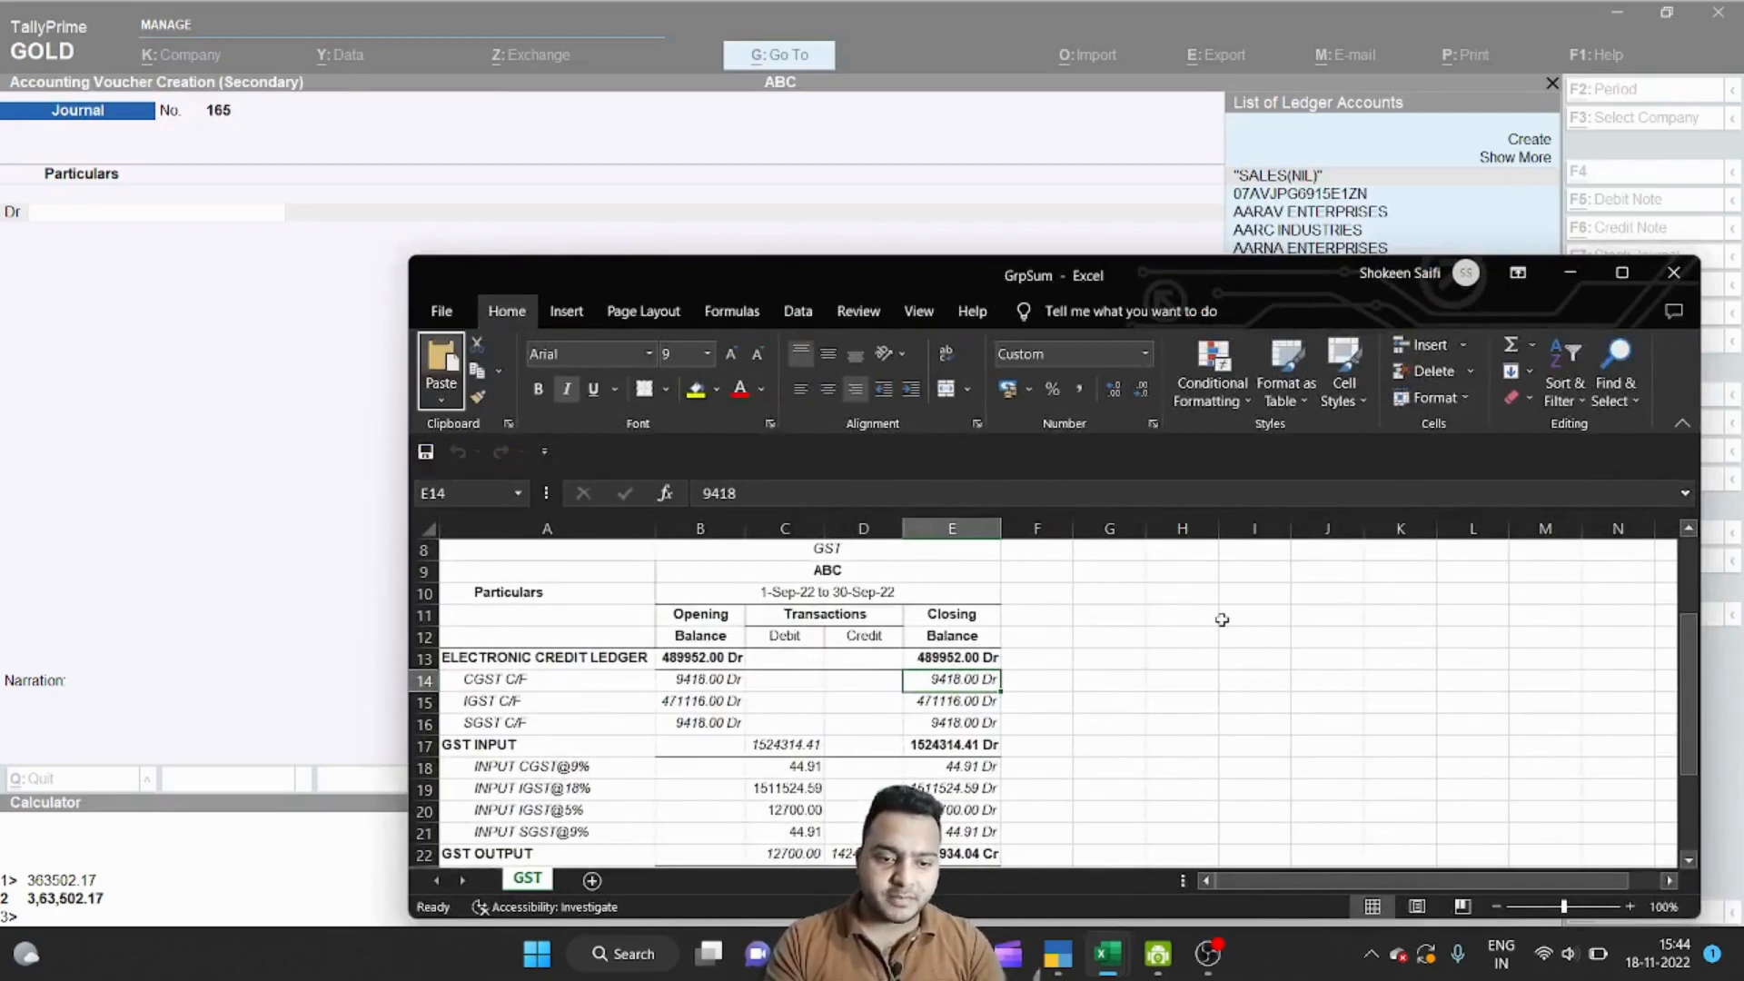
key(Down)
key(Down)
key(Down)
key(Down)
key(Down)
key(Down)
key(Down)
key(Down)
key(Down)
key(Down)
key(Down)
key(Down)
key(Down)
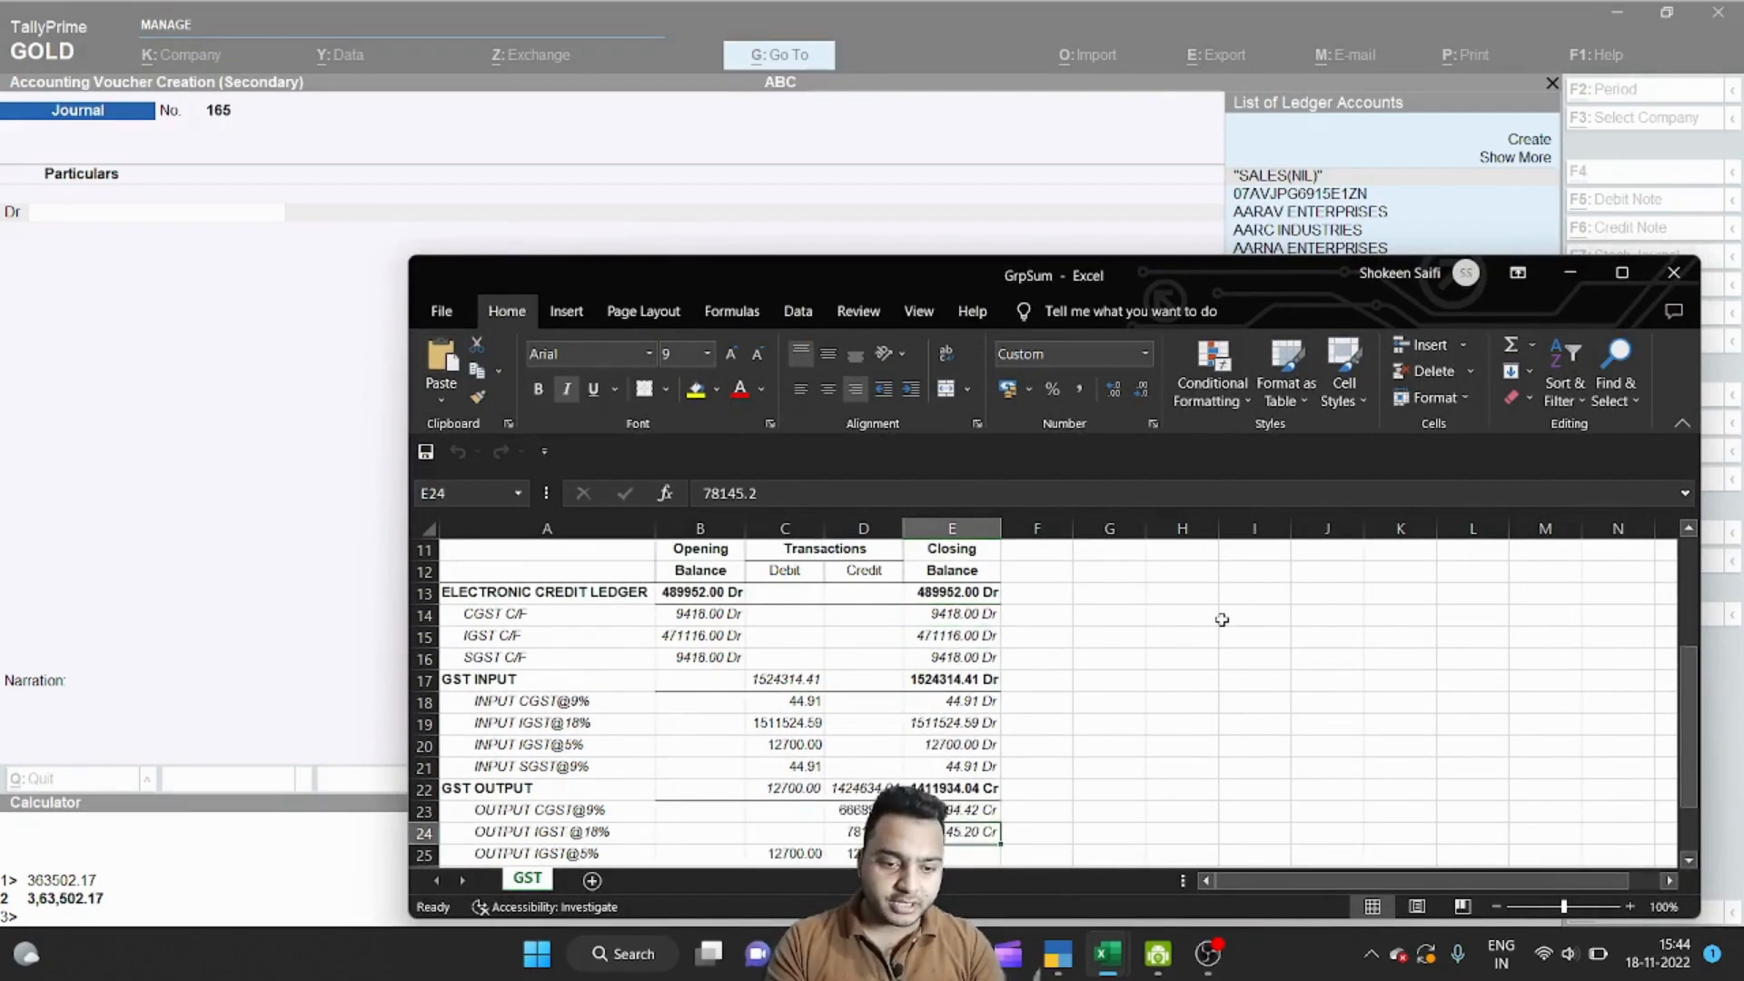
key(Up)
key(Up)
key(Up)
key(Up)
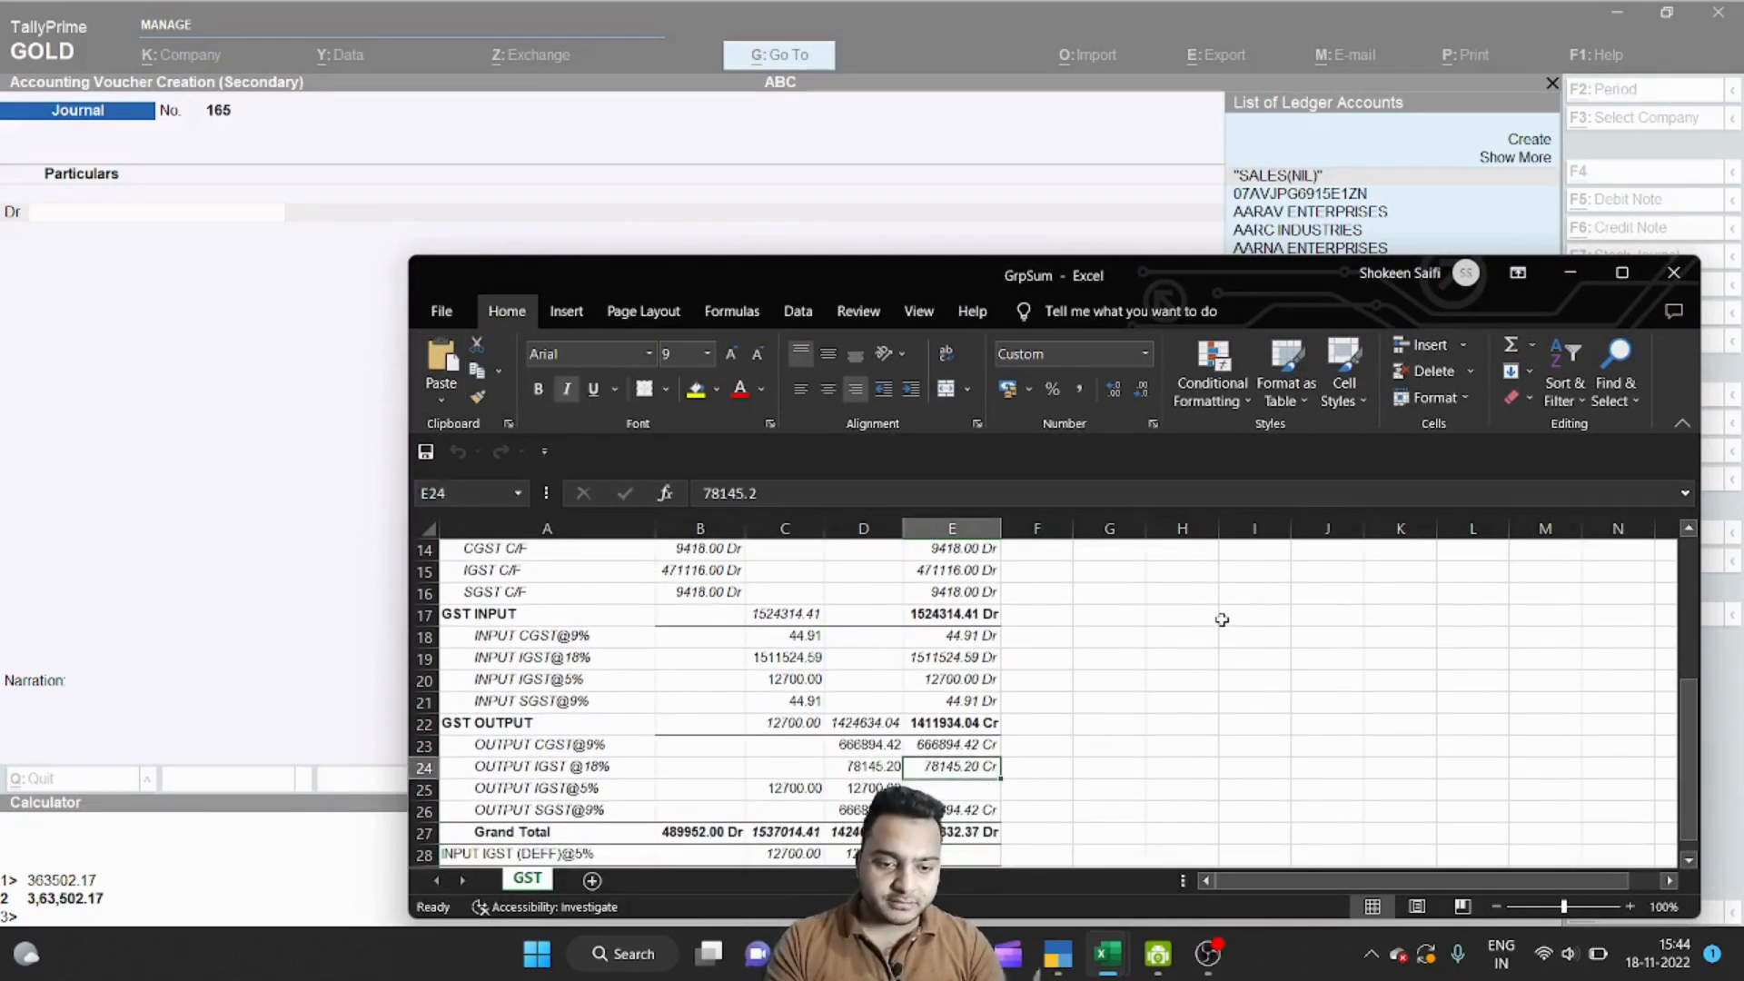
key(Down)
key(Down)
key(Down)
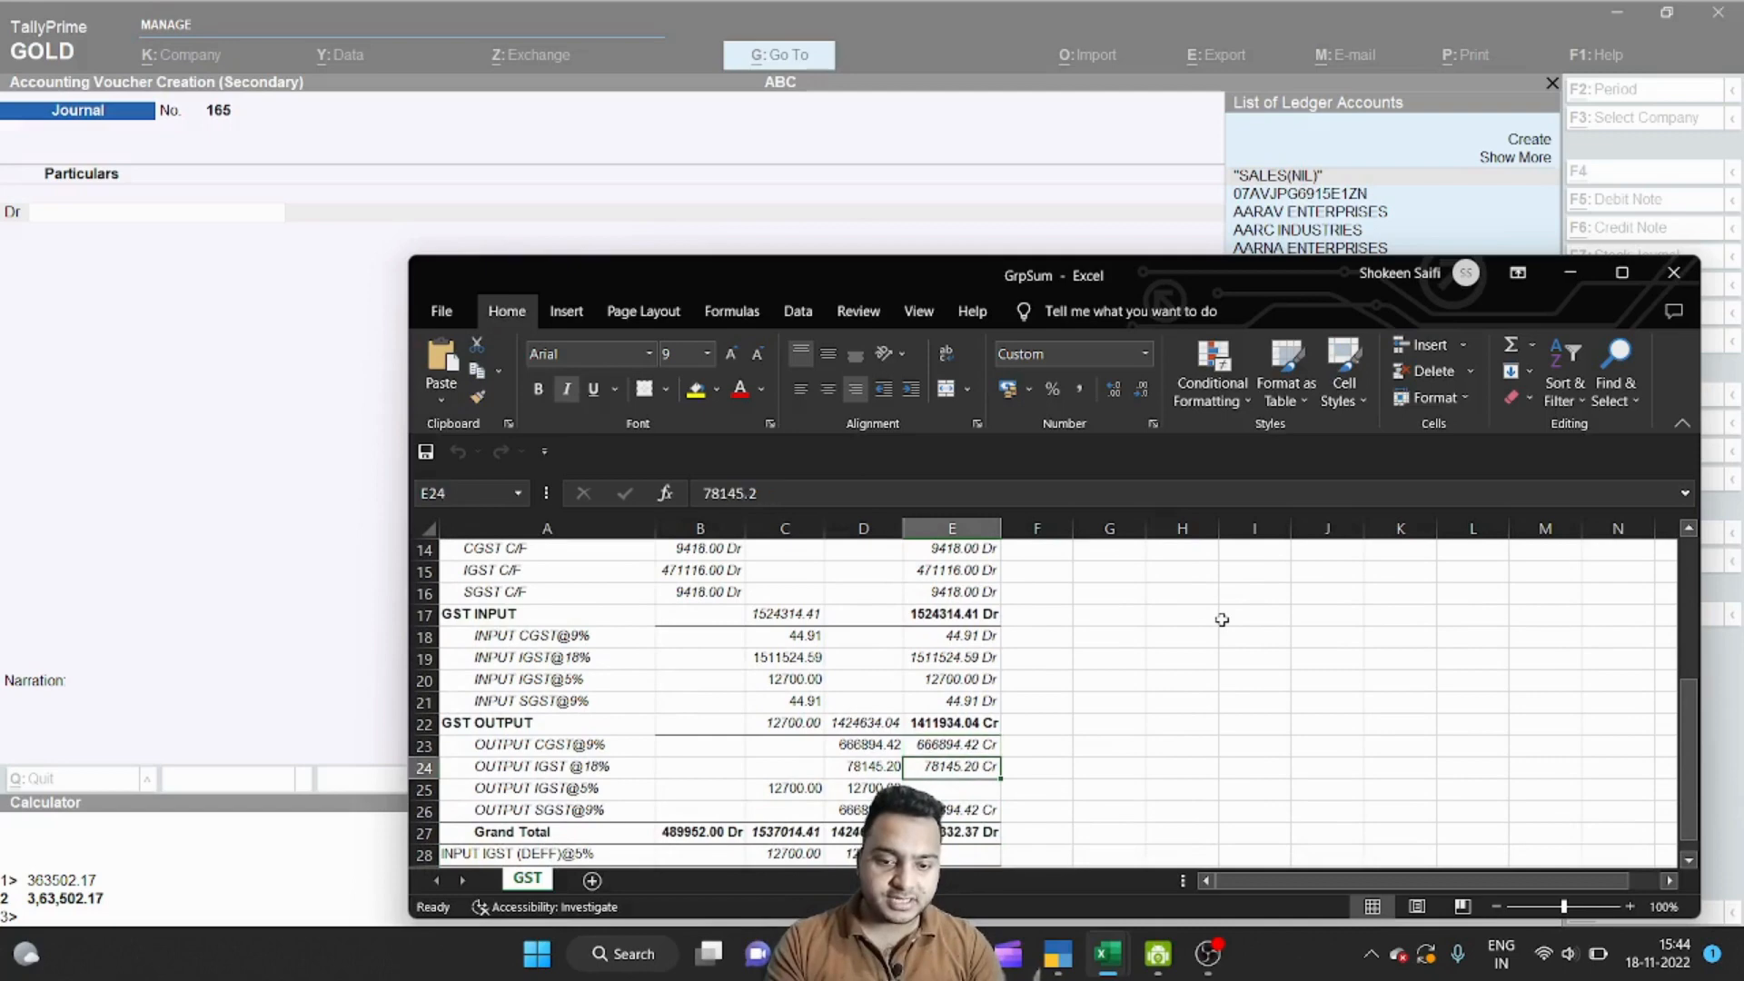
key(Up)
key(Up)
key(Up)
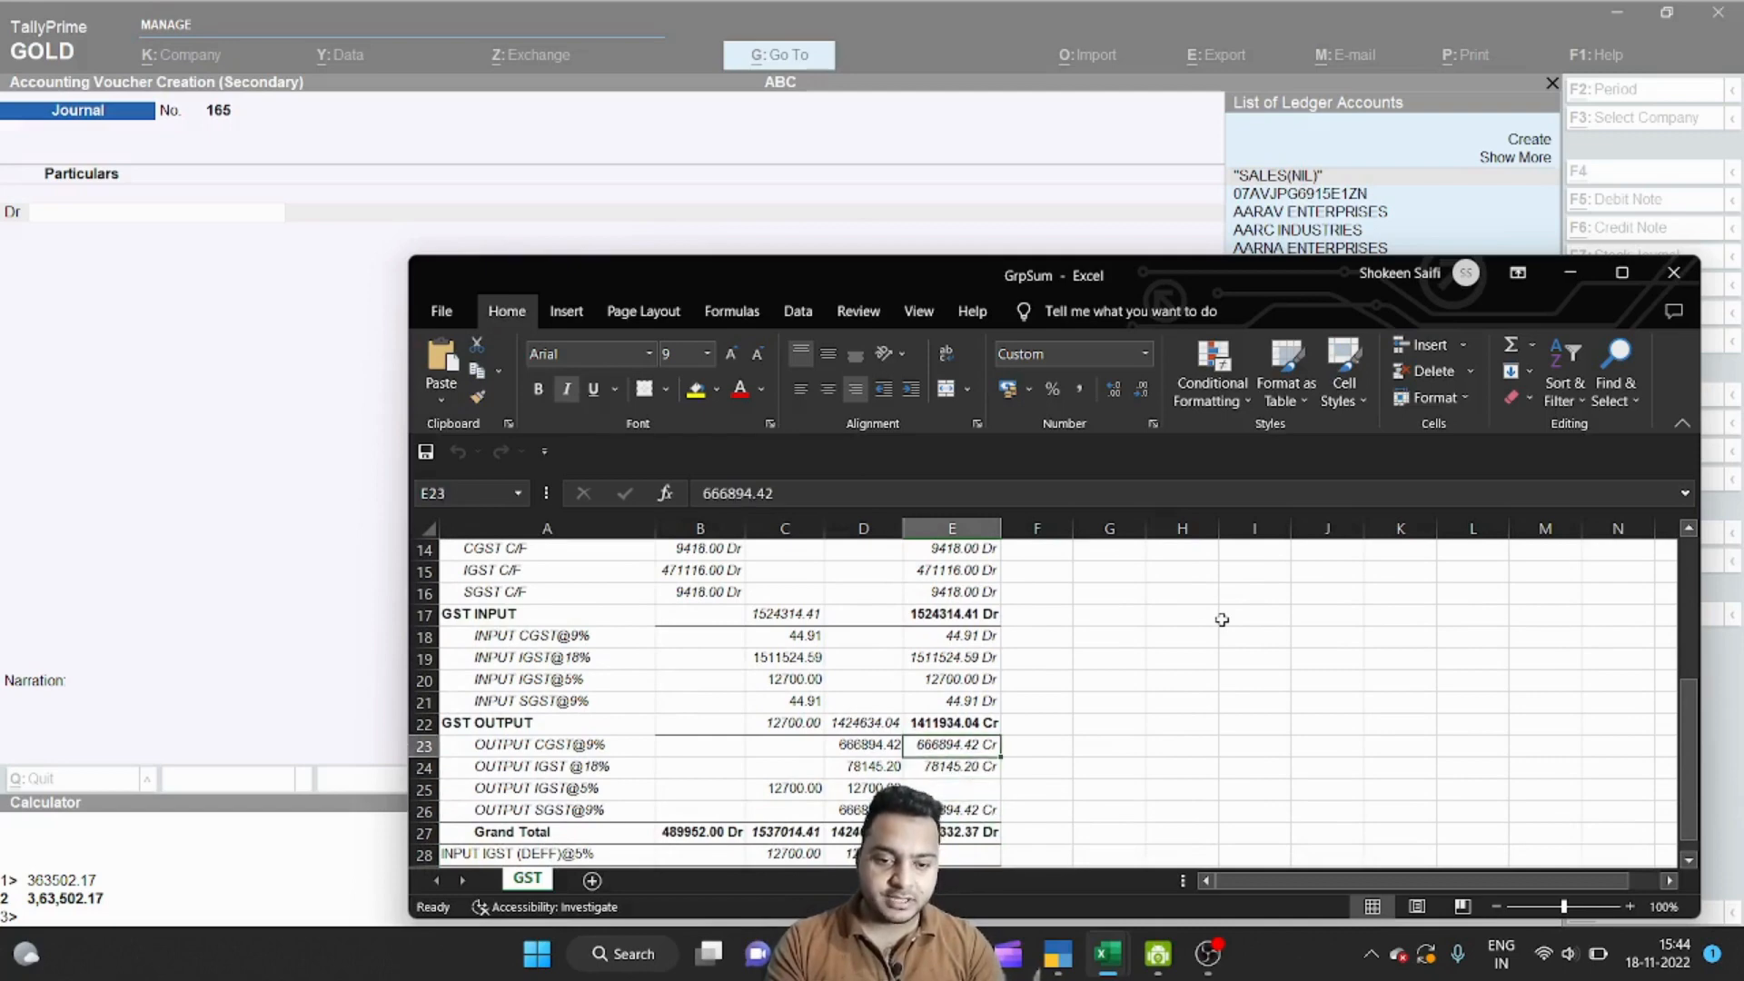
Step: Switch to TallyPrime and choose OUTPUT SGST@9% as the first debit ledger of the journal voucher
key(alt+Tab)
text(OUTPUT)
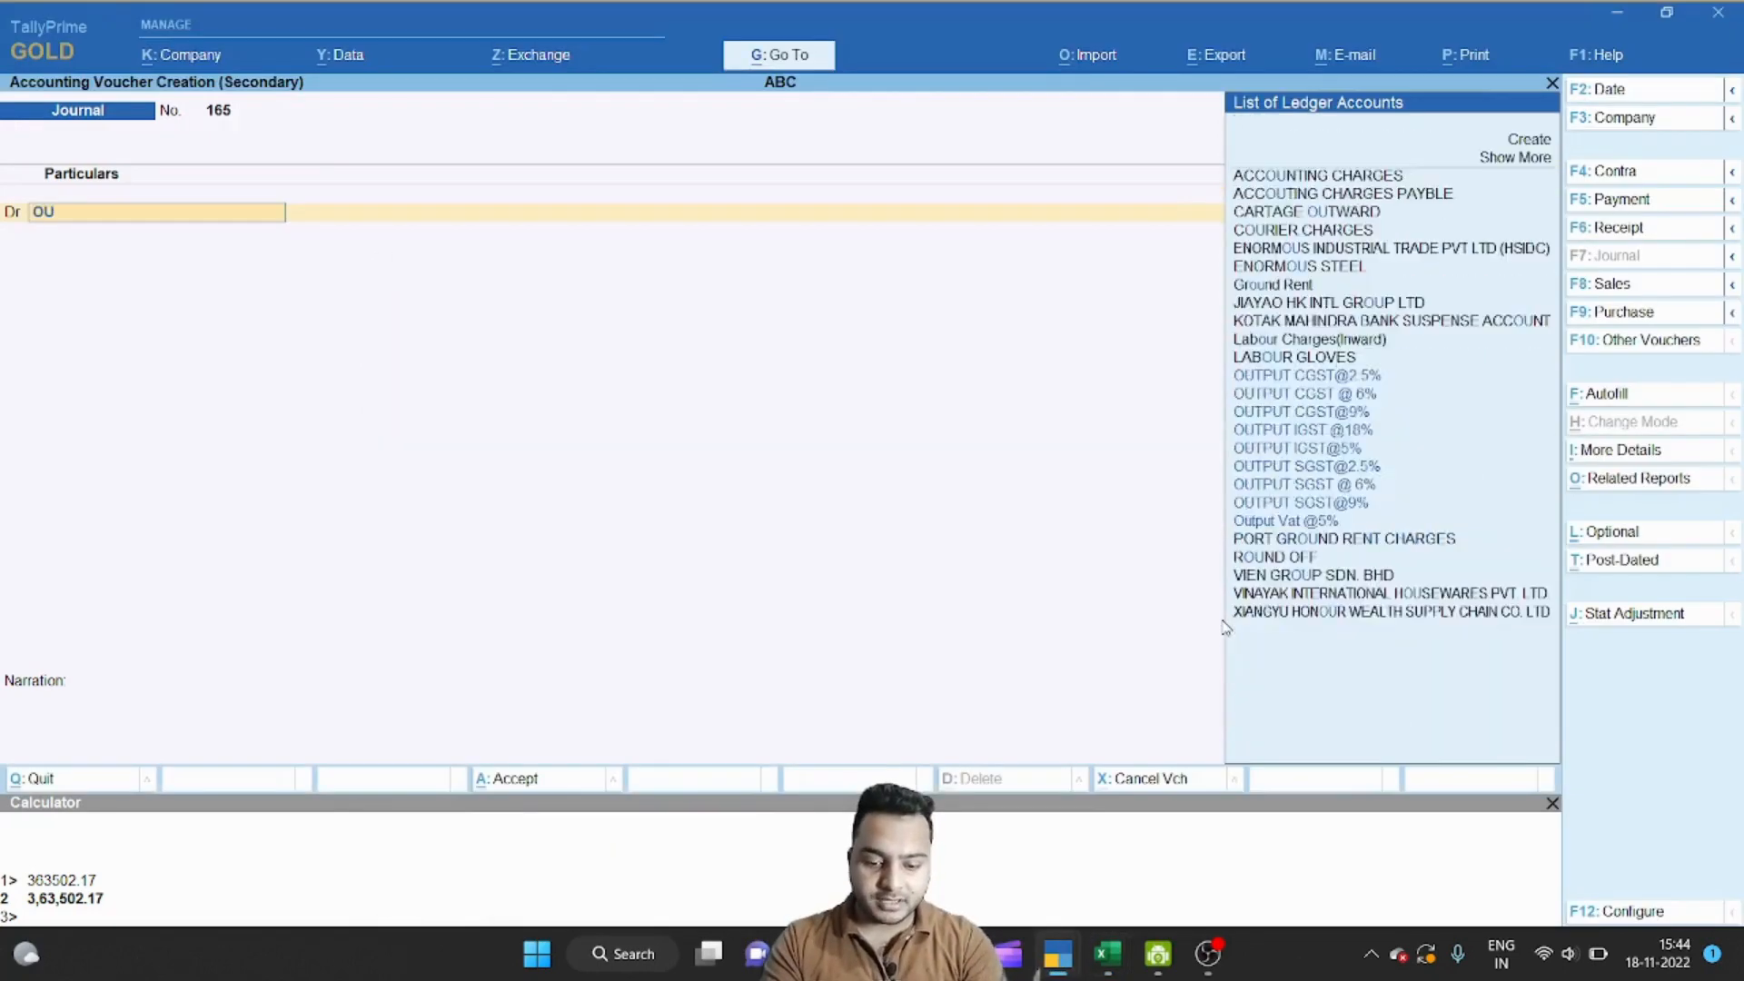
key(Down)
key(Down)
key(Down)
key(Down)
key(Down)
key(Down)
key(Down)
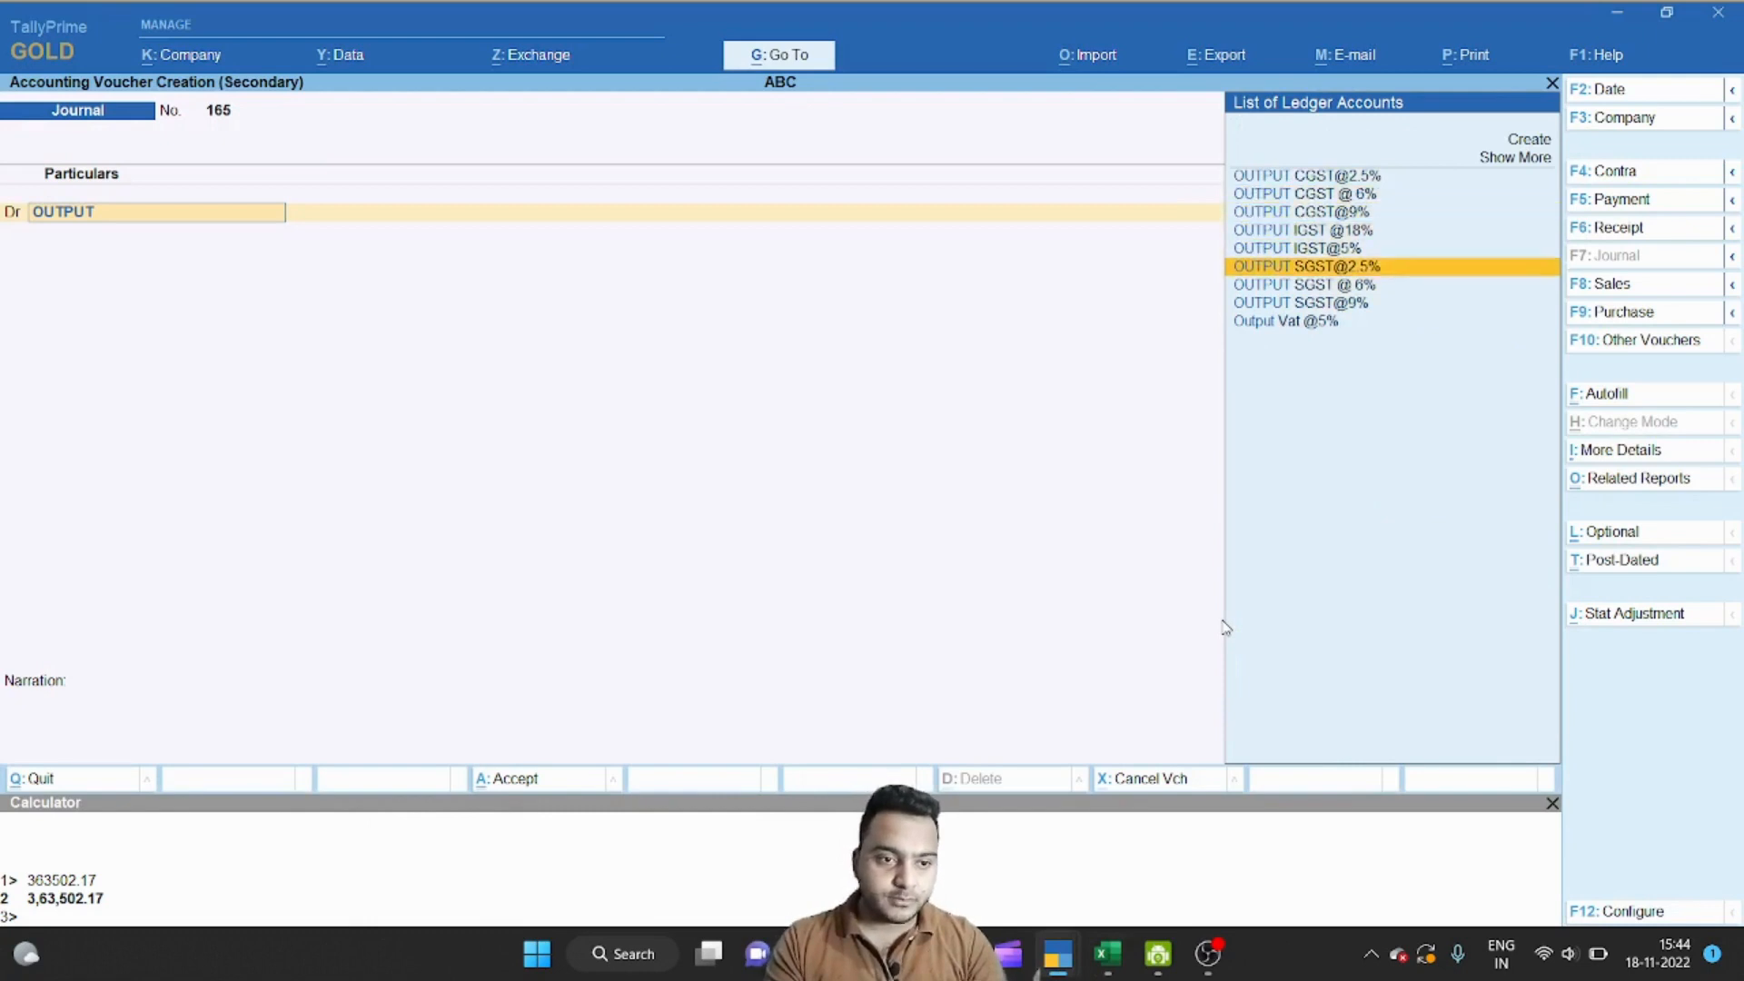
key(Return)
Step: Copy 666894.42 from cell E23 of the GrpSum workbook and paste it as the OUTPUT SGST@9% debit amount
key(alt+Tab)
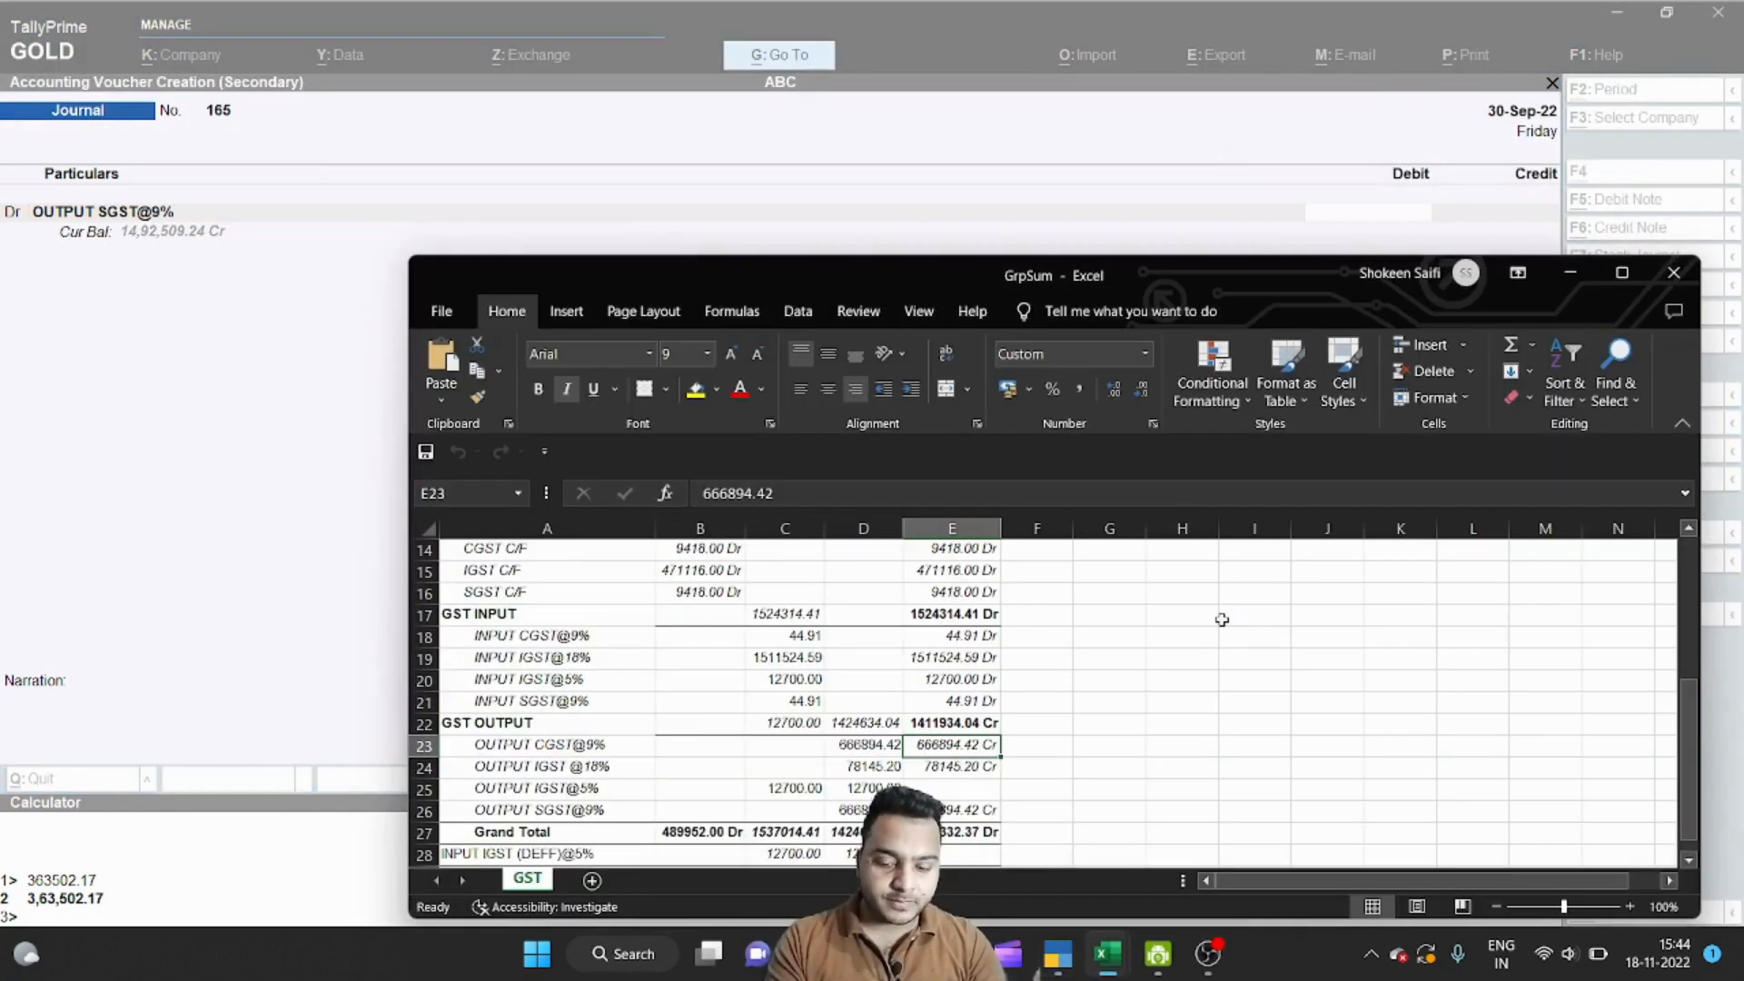
key(F2)
key(shift+Home)
key(ctrl+c)
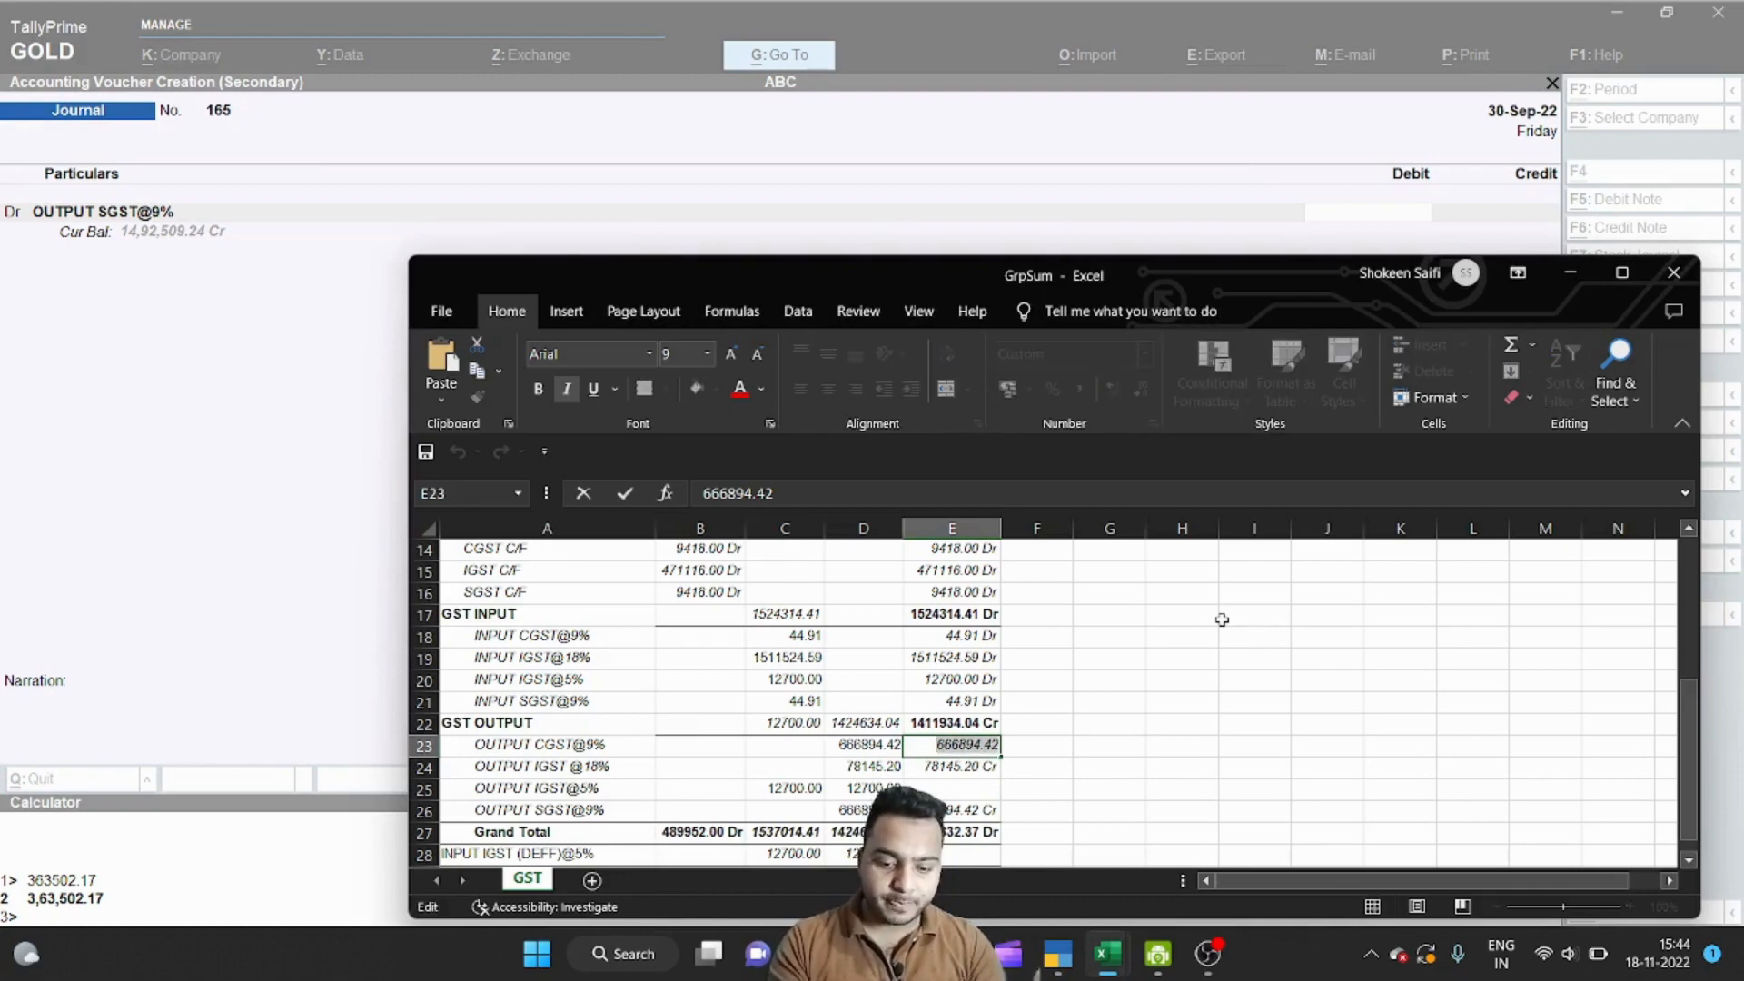
key(Escape)
key(alt+Tab)
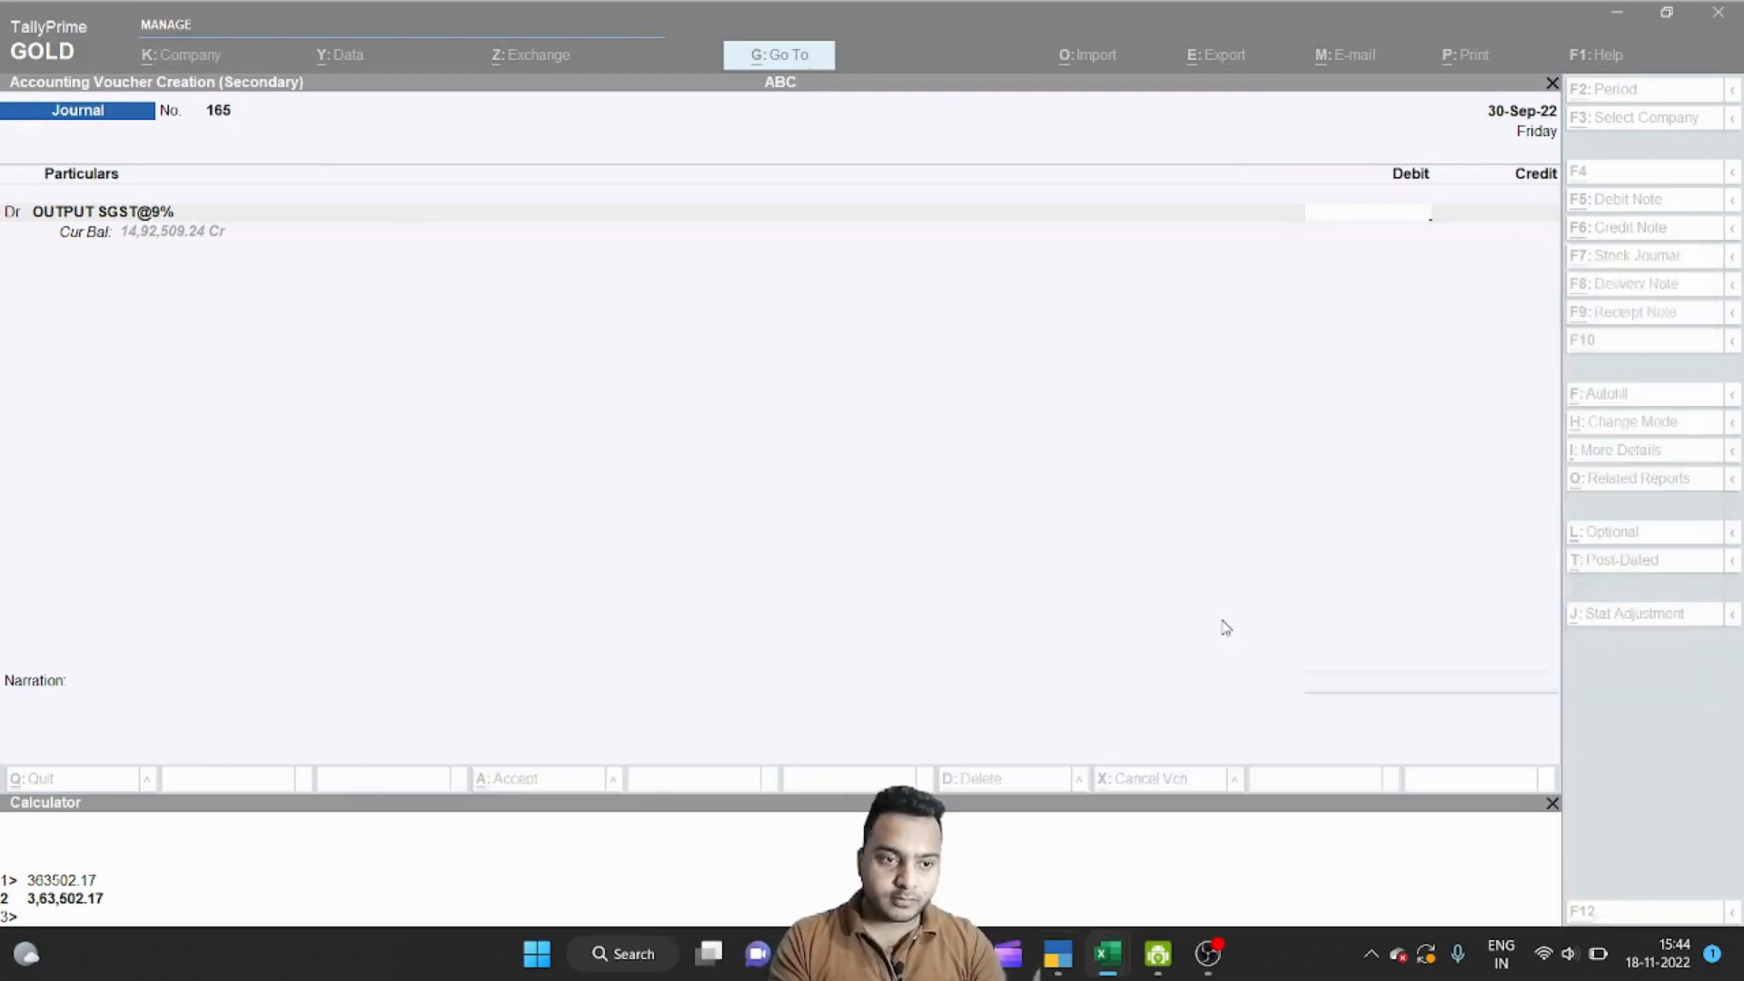
key(ctrl+v)
key(Return)
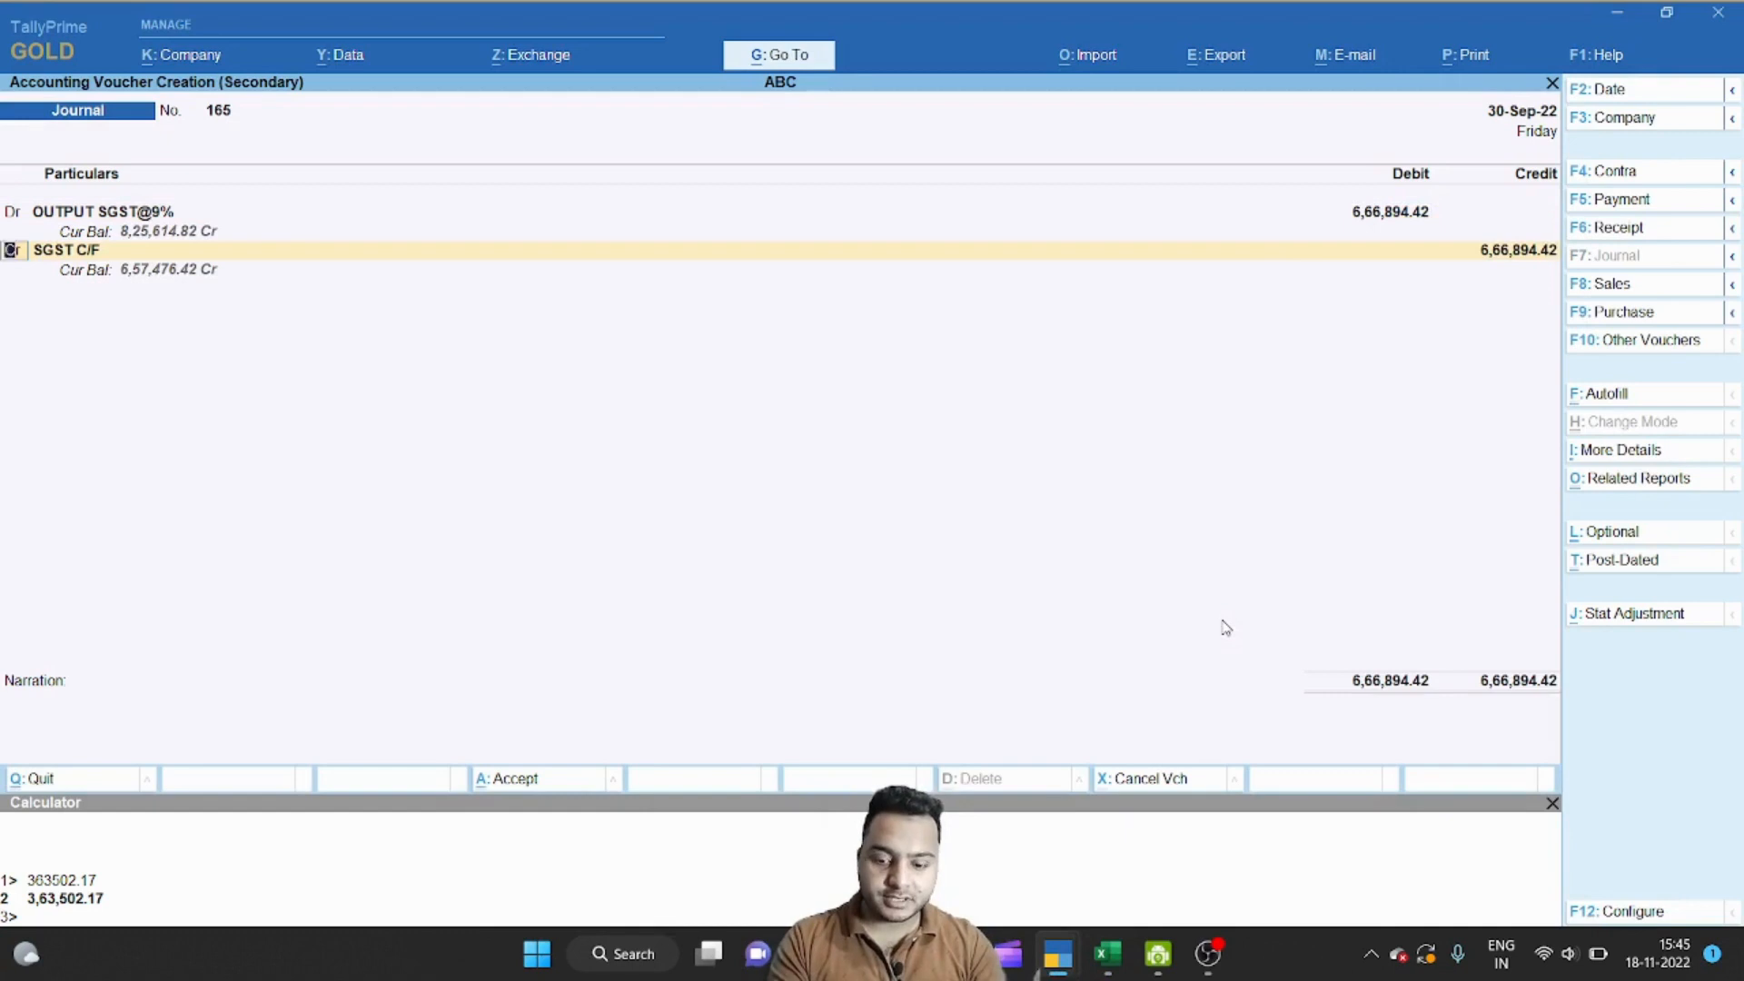
Step: Make the second journal line a debit to OUTPUT CGST@9% for 666894.42
key(d)
key(Return)
text(OUTP)
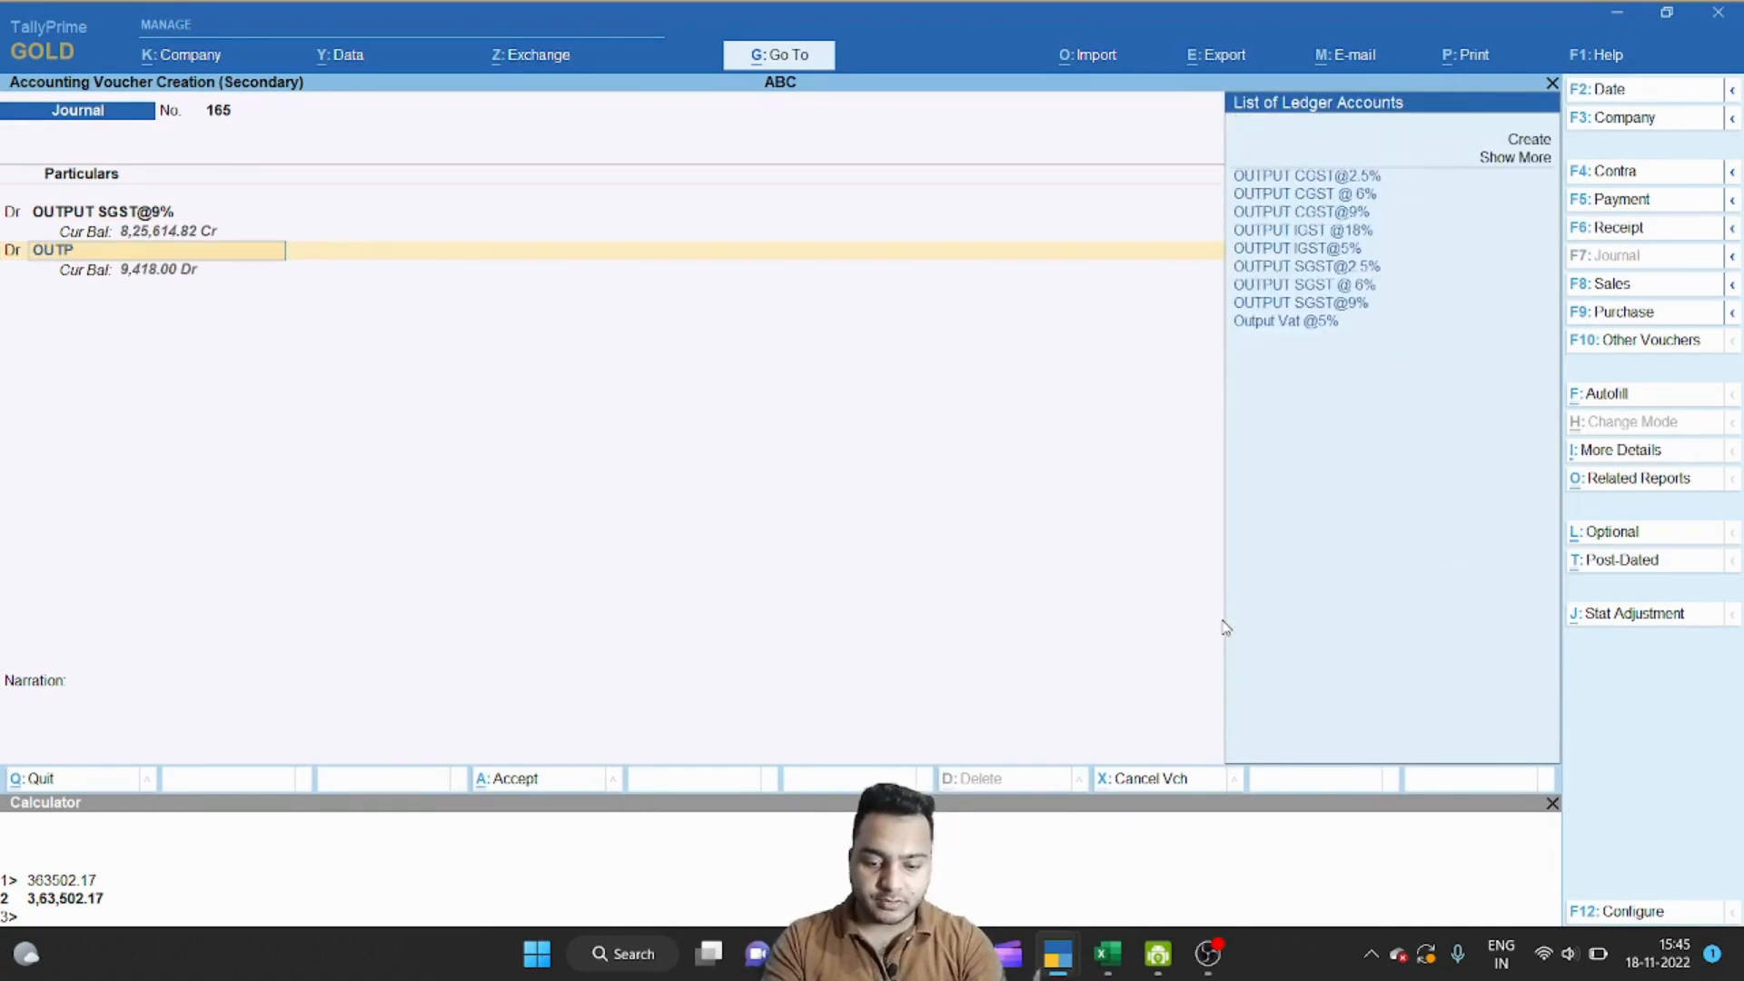
text(UT CGS)
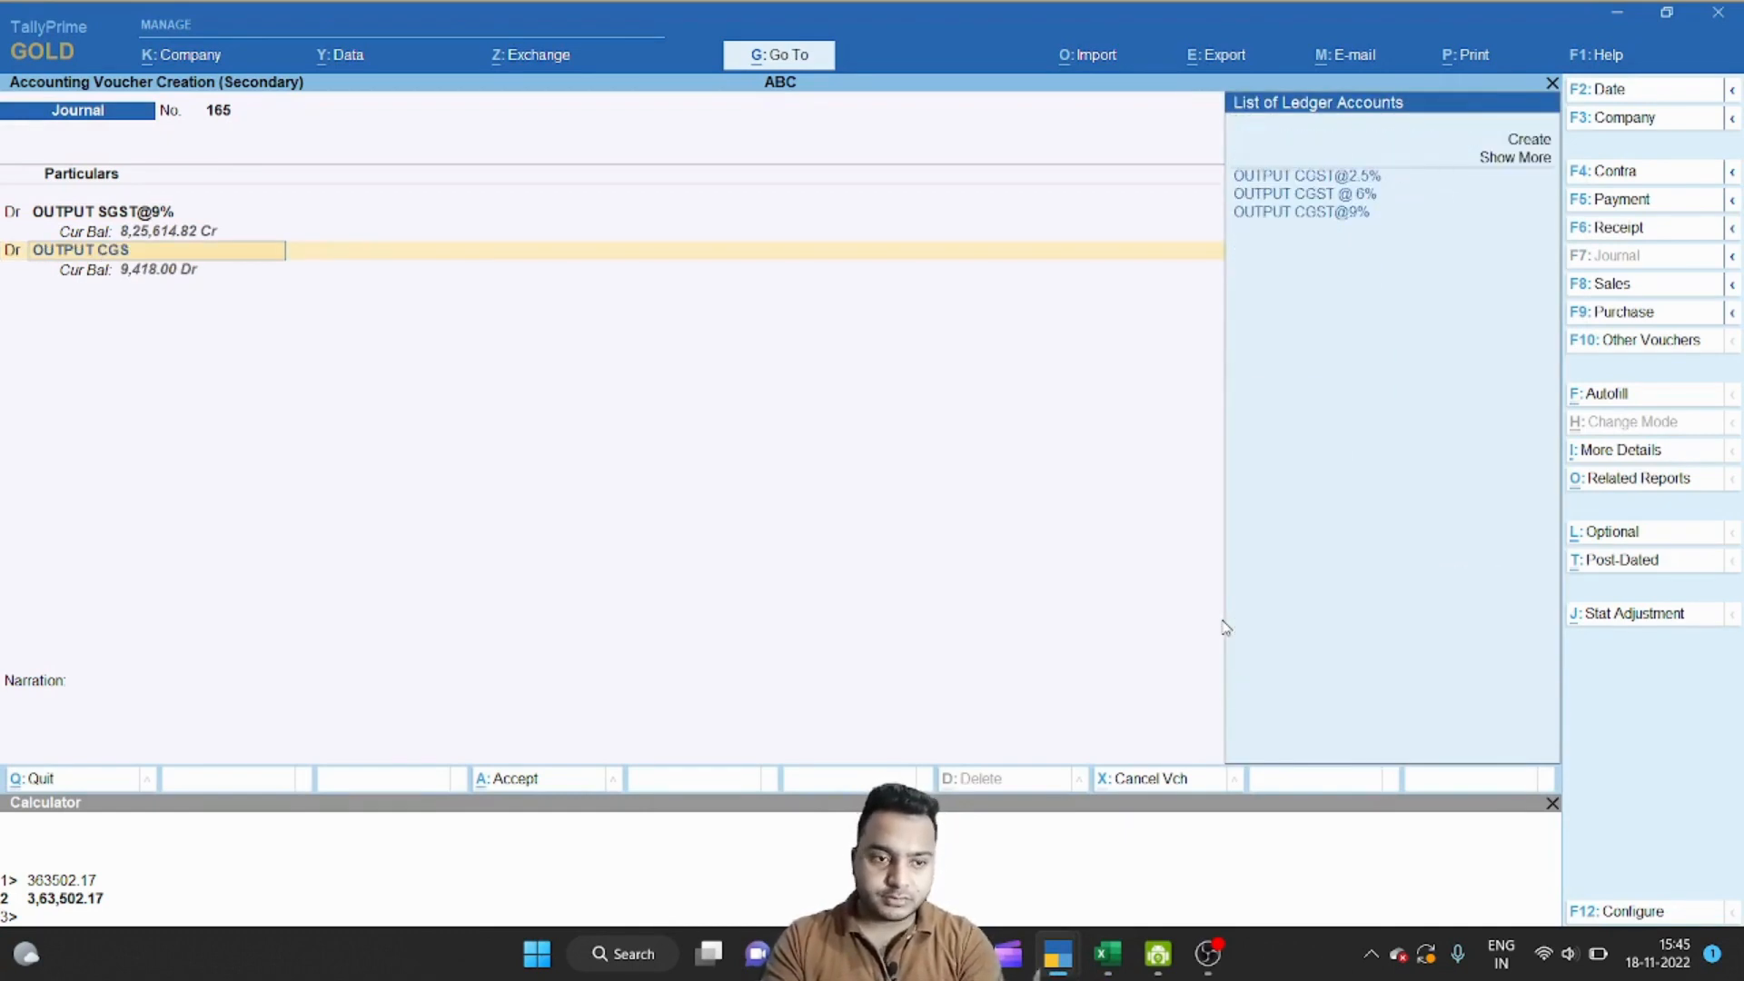
key(Down)
key(Down)
key(Return)
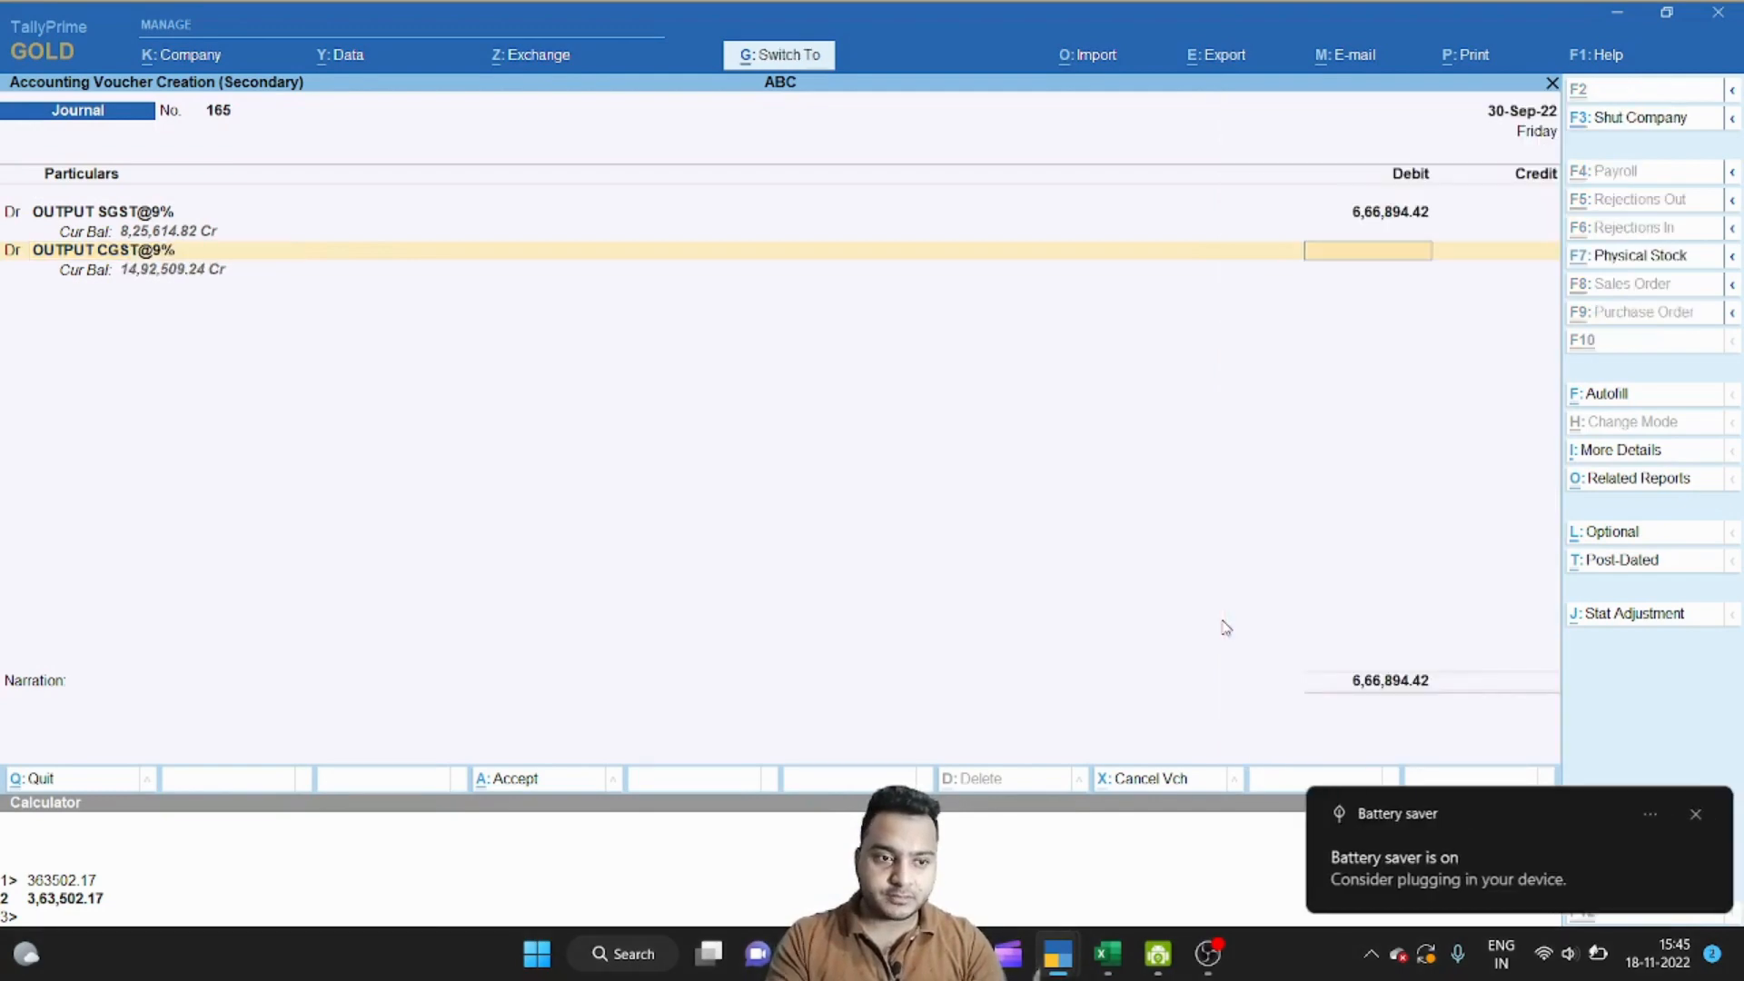
key(Return)
Step: Add a third debit line to the journal voucher with the IGST C/F ledger
key(d)
key(Return)
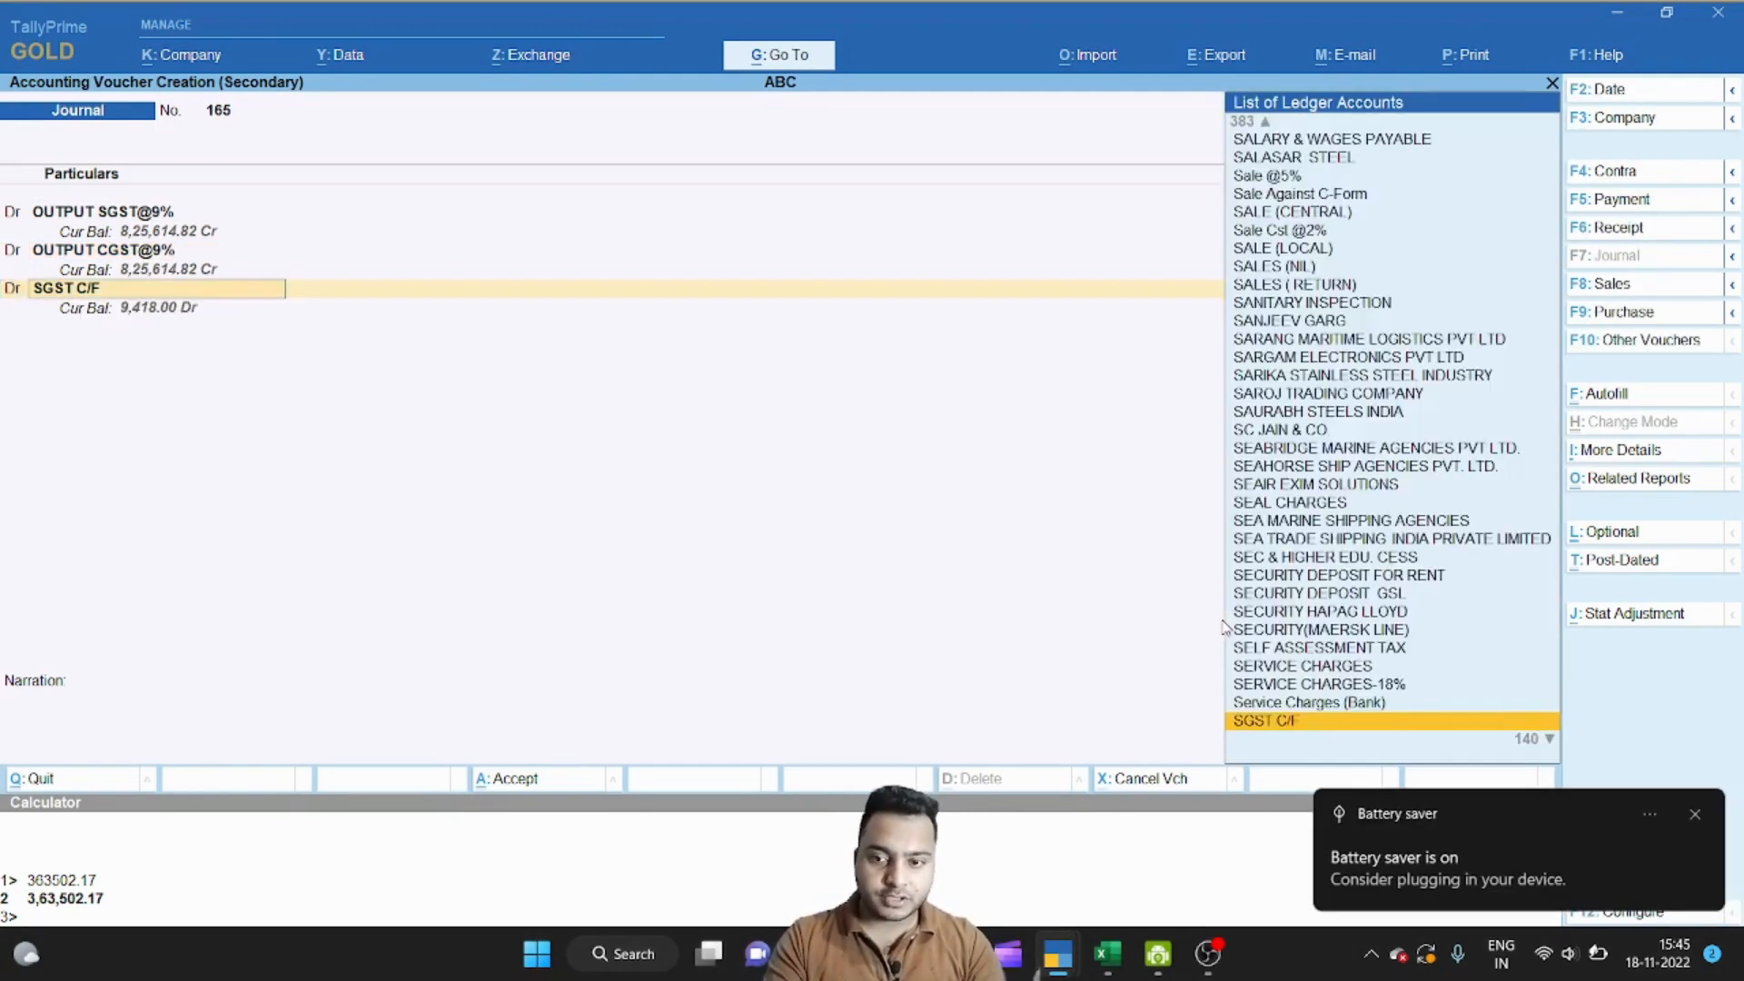
text(IGST)
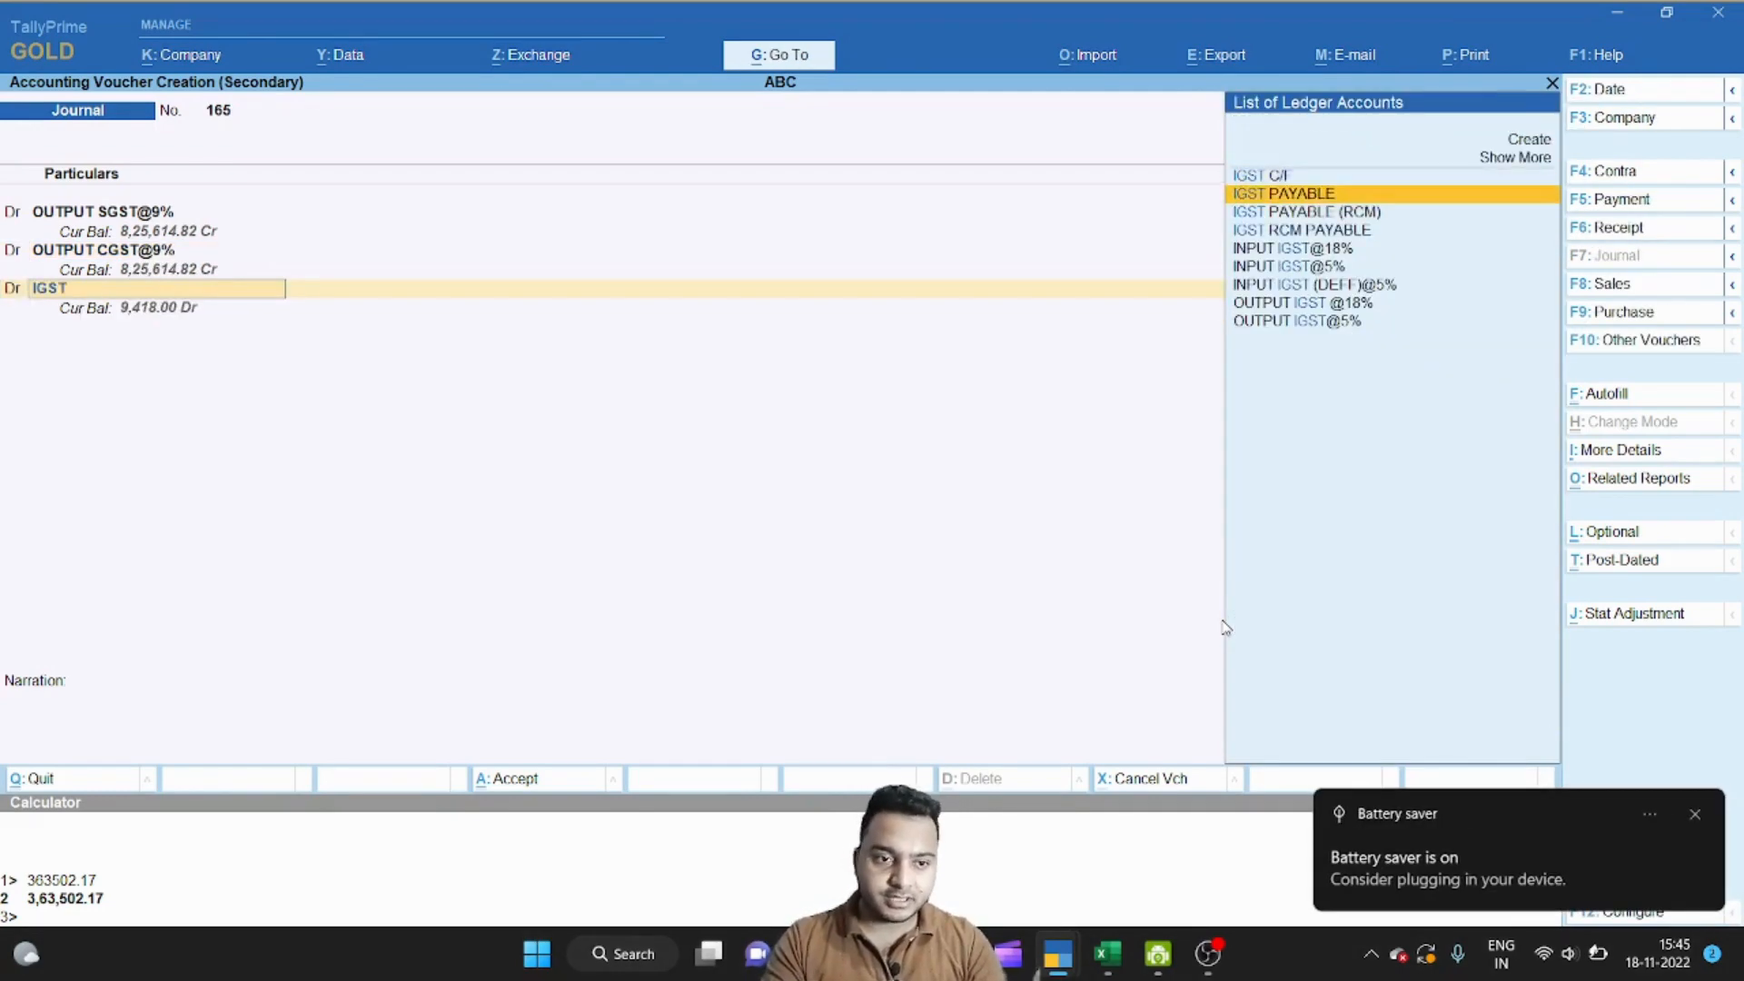
key(Return)
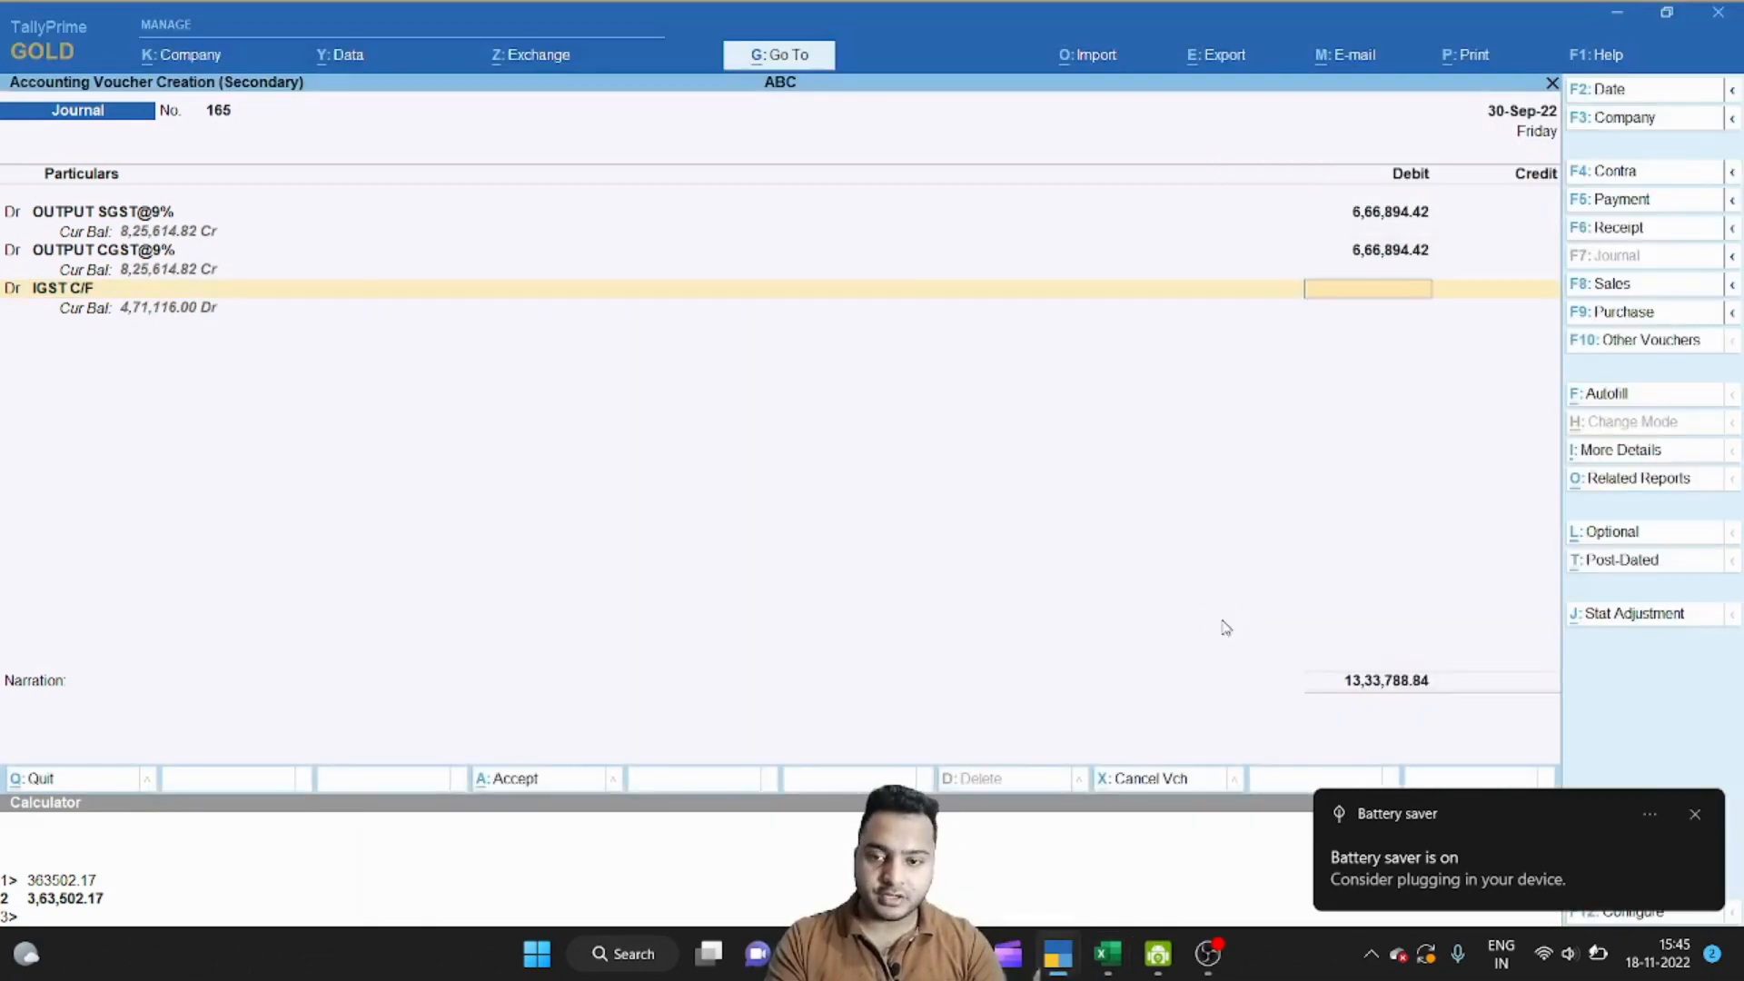
key(alt+Tab)
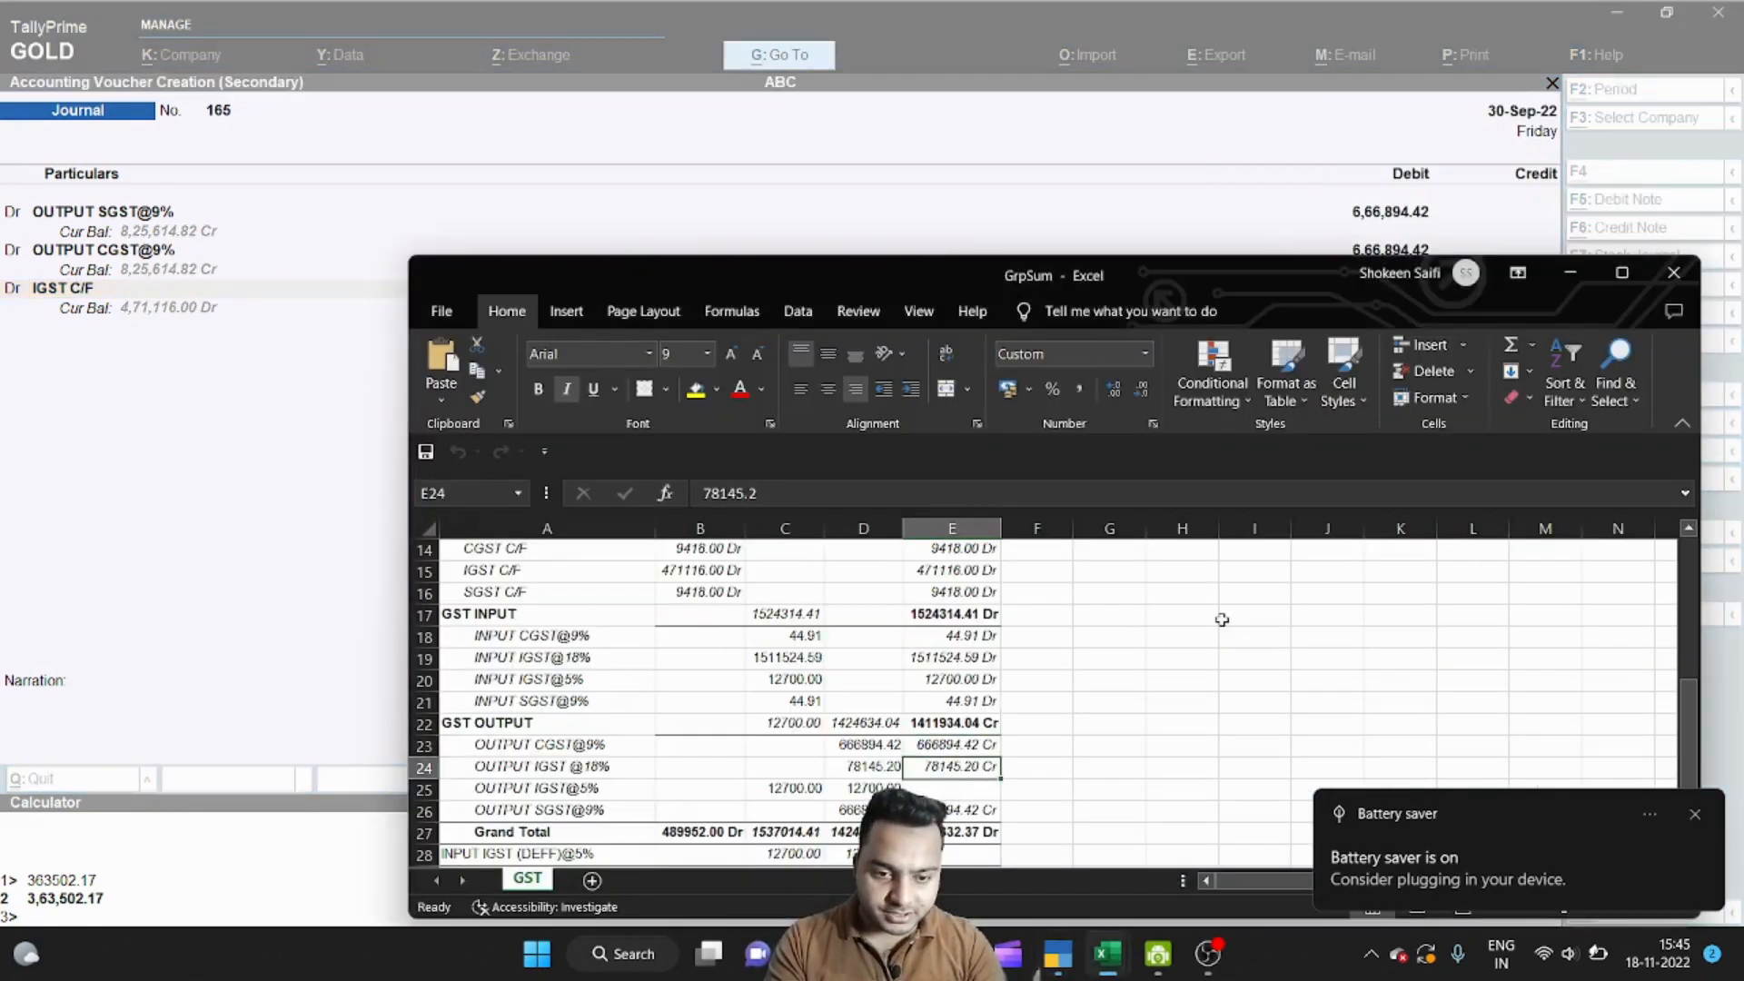
key(F2)
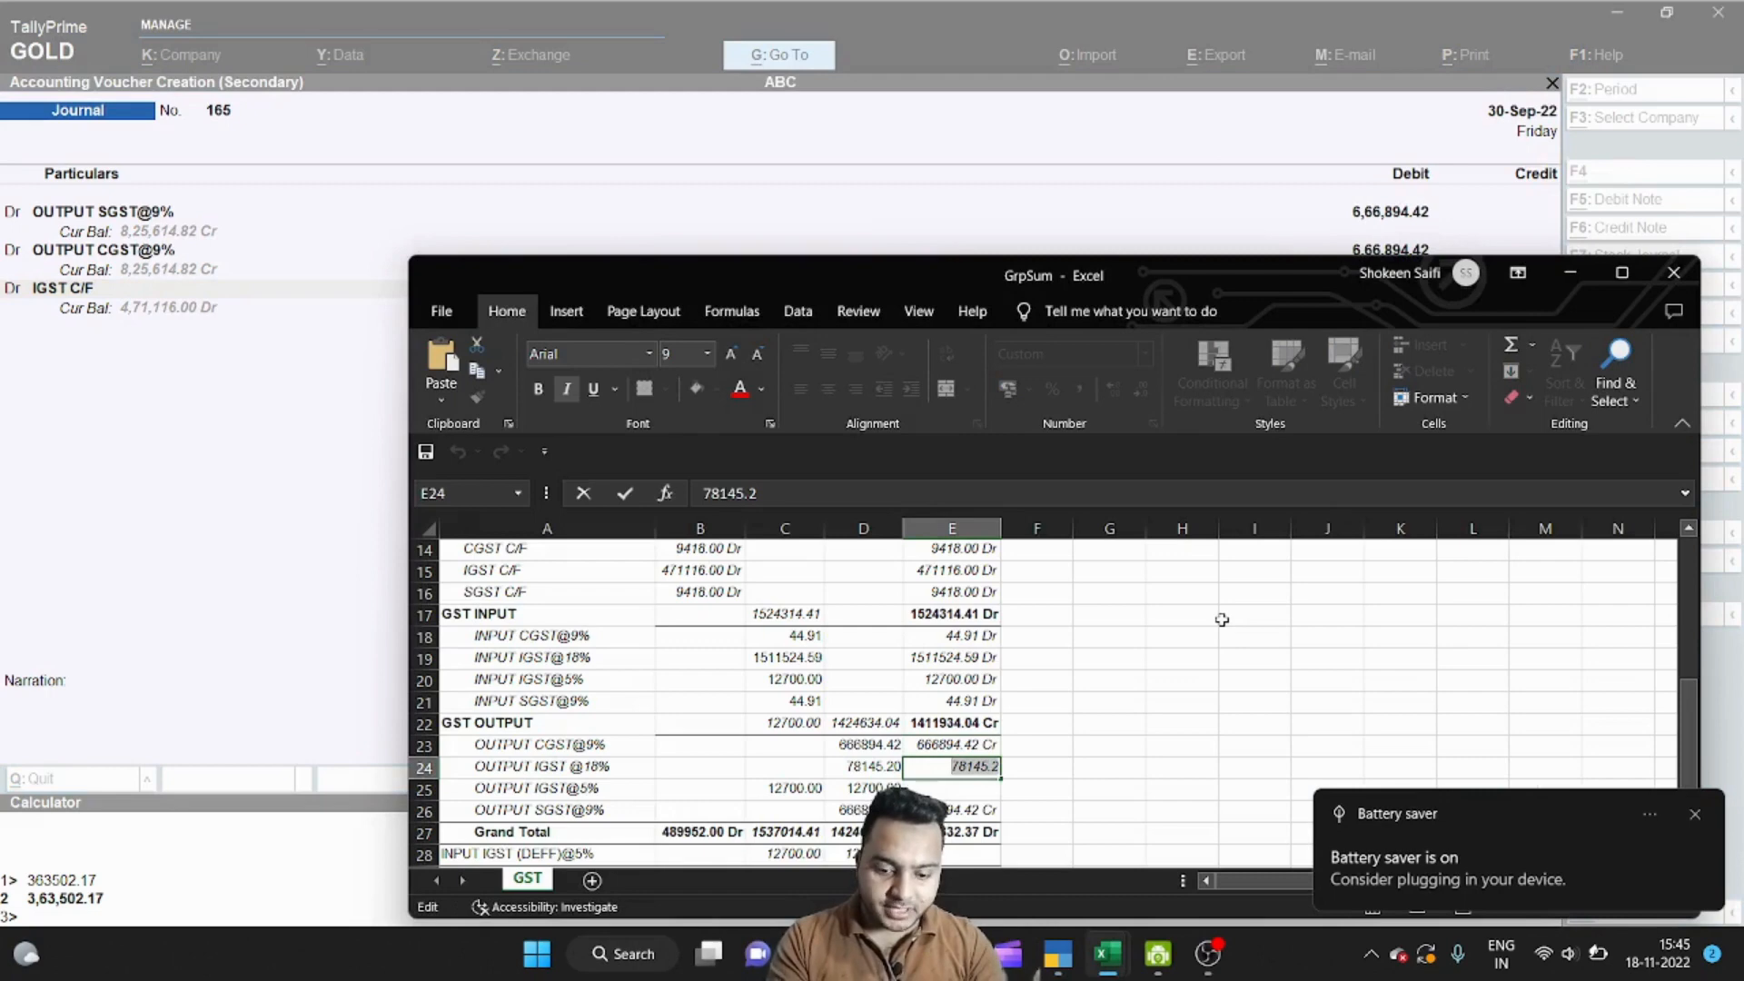
key(Escape)
key(alt+Tab)
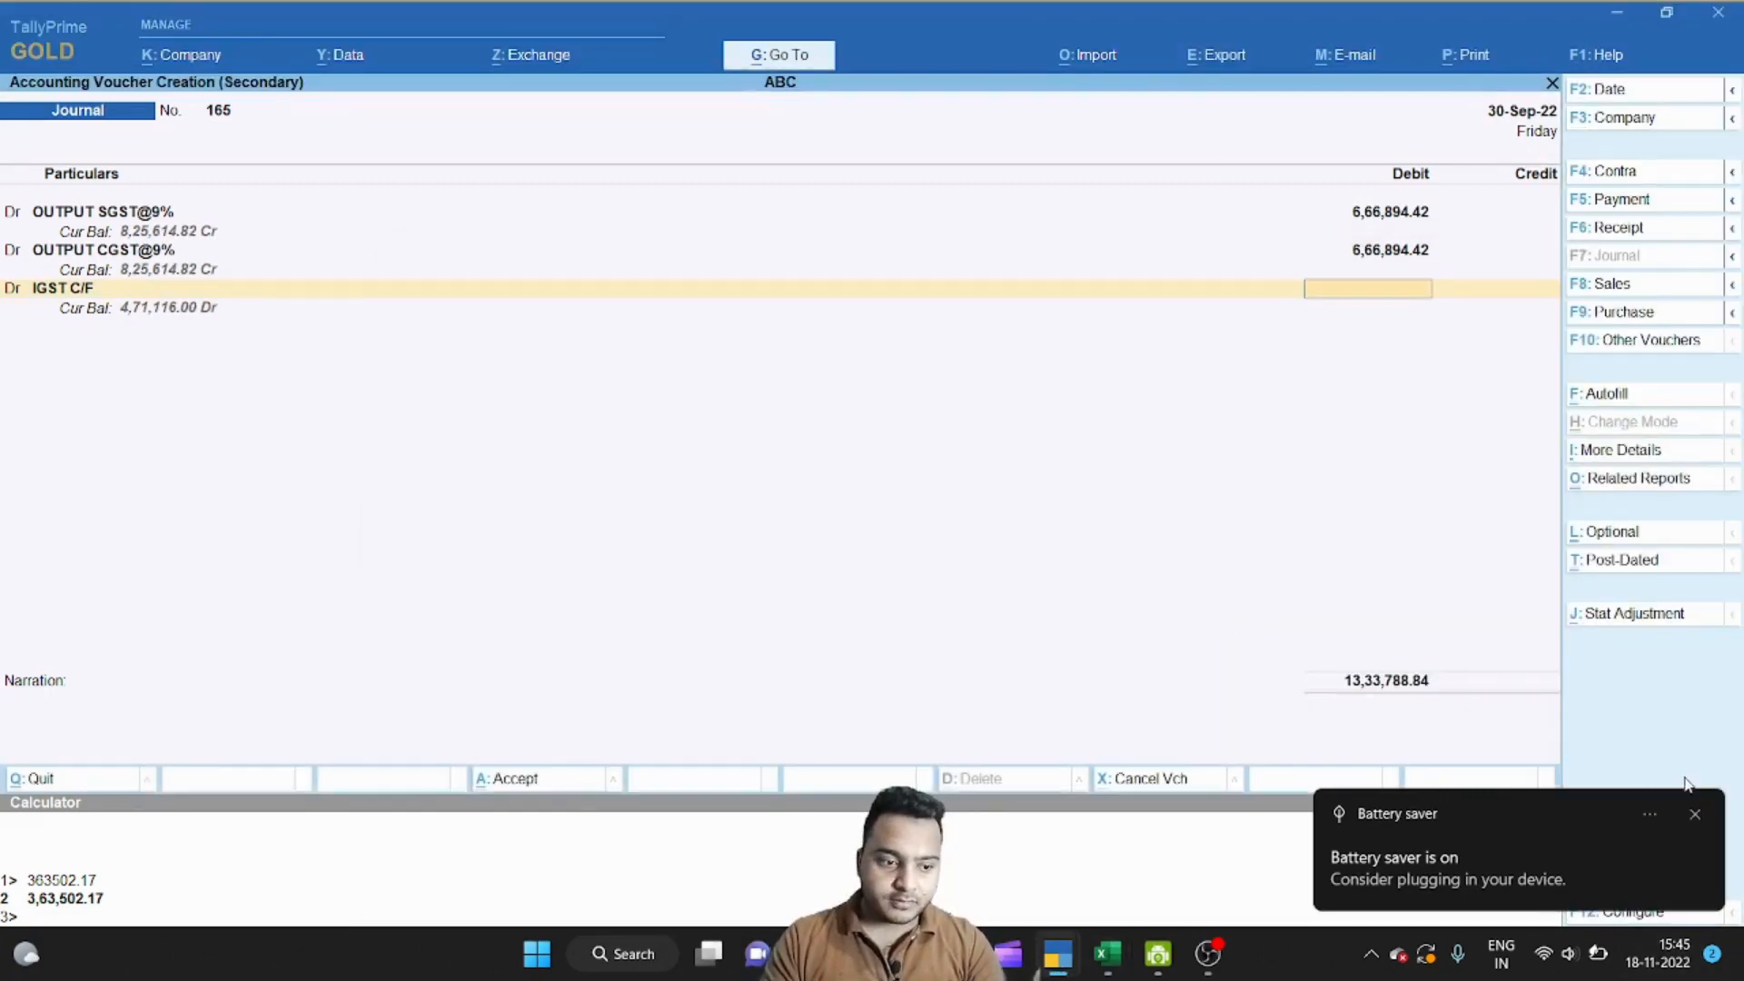
click(1695, 812)
click(646, 541)
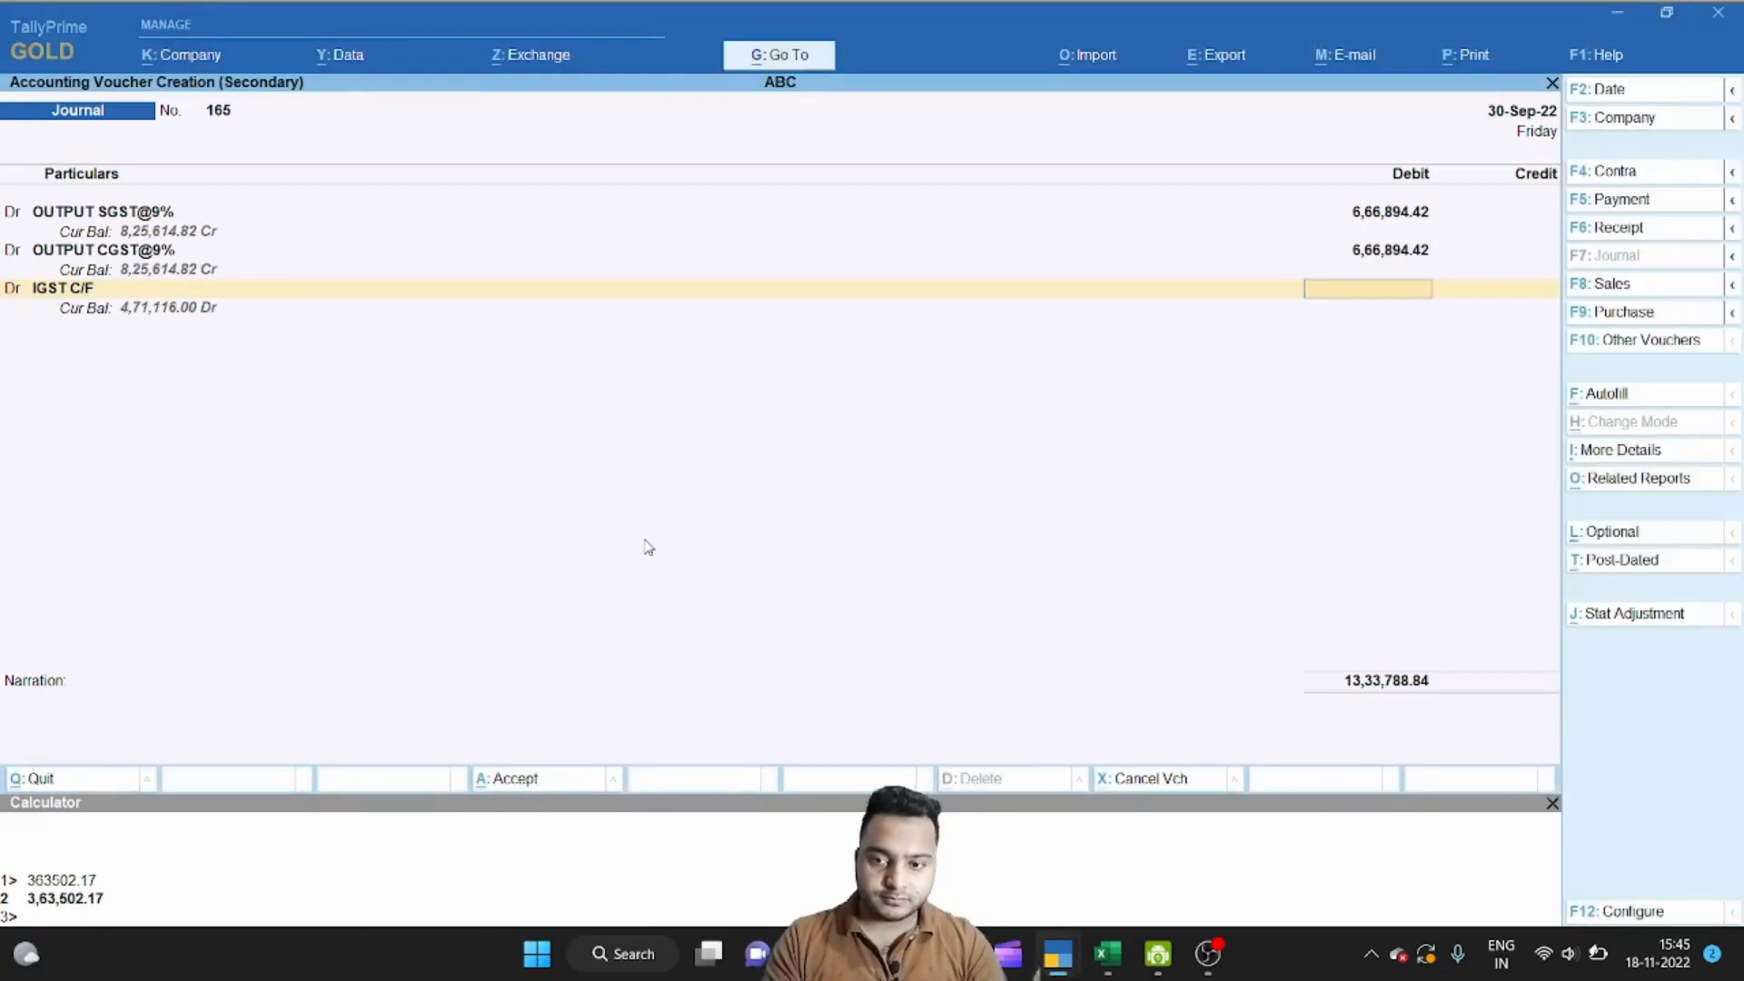
Step: Replace the third debit ledger with INPUT IGST@18% and enter 78145.2 as its debit amount
key(BackSpace)
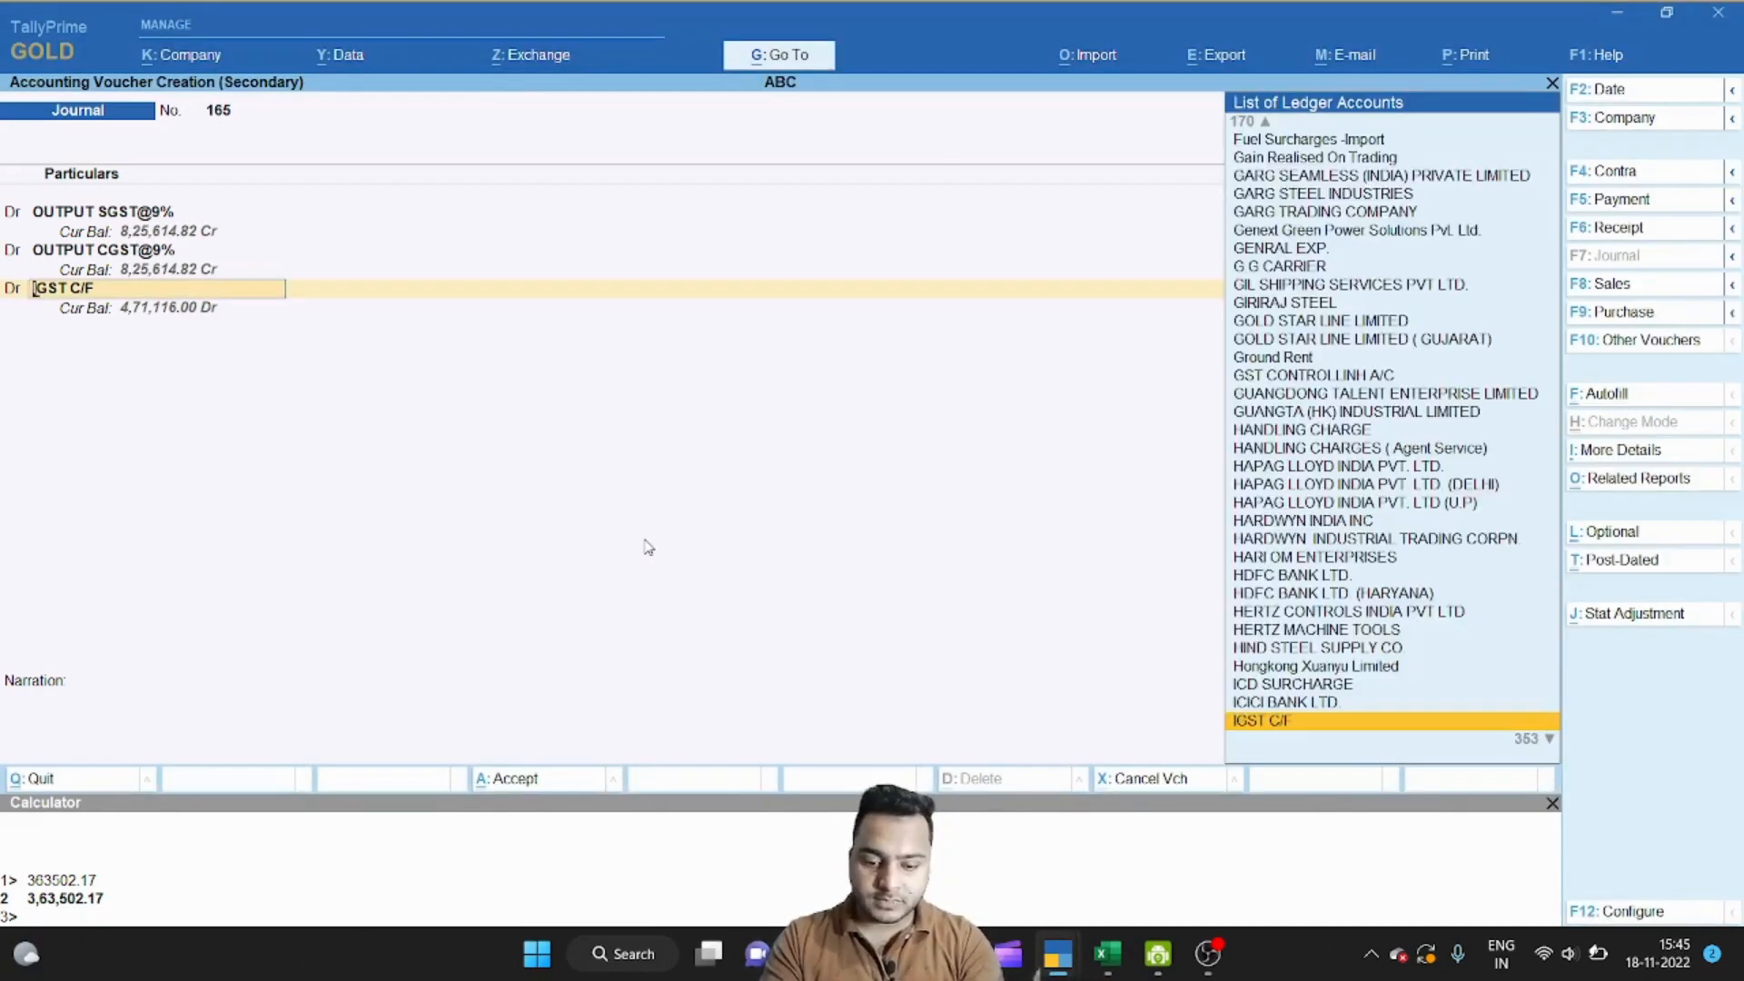
text(IGST)
key(Down)
key(Down)
key(Down)
key(Down)
key(Down)
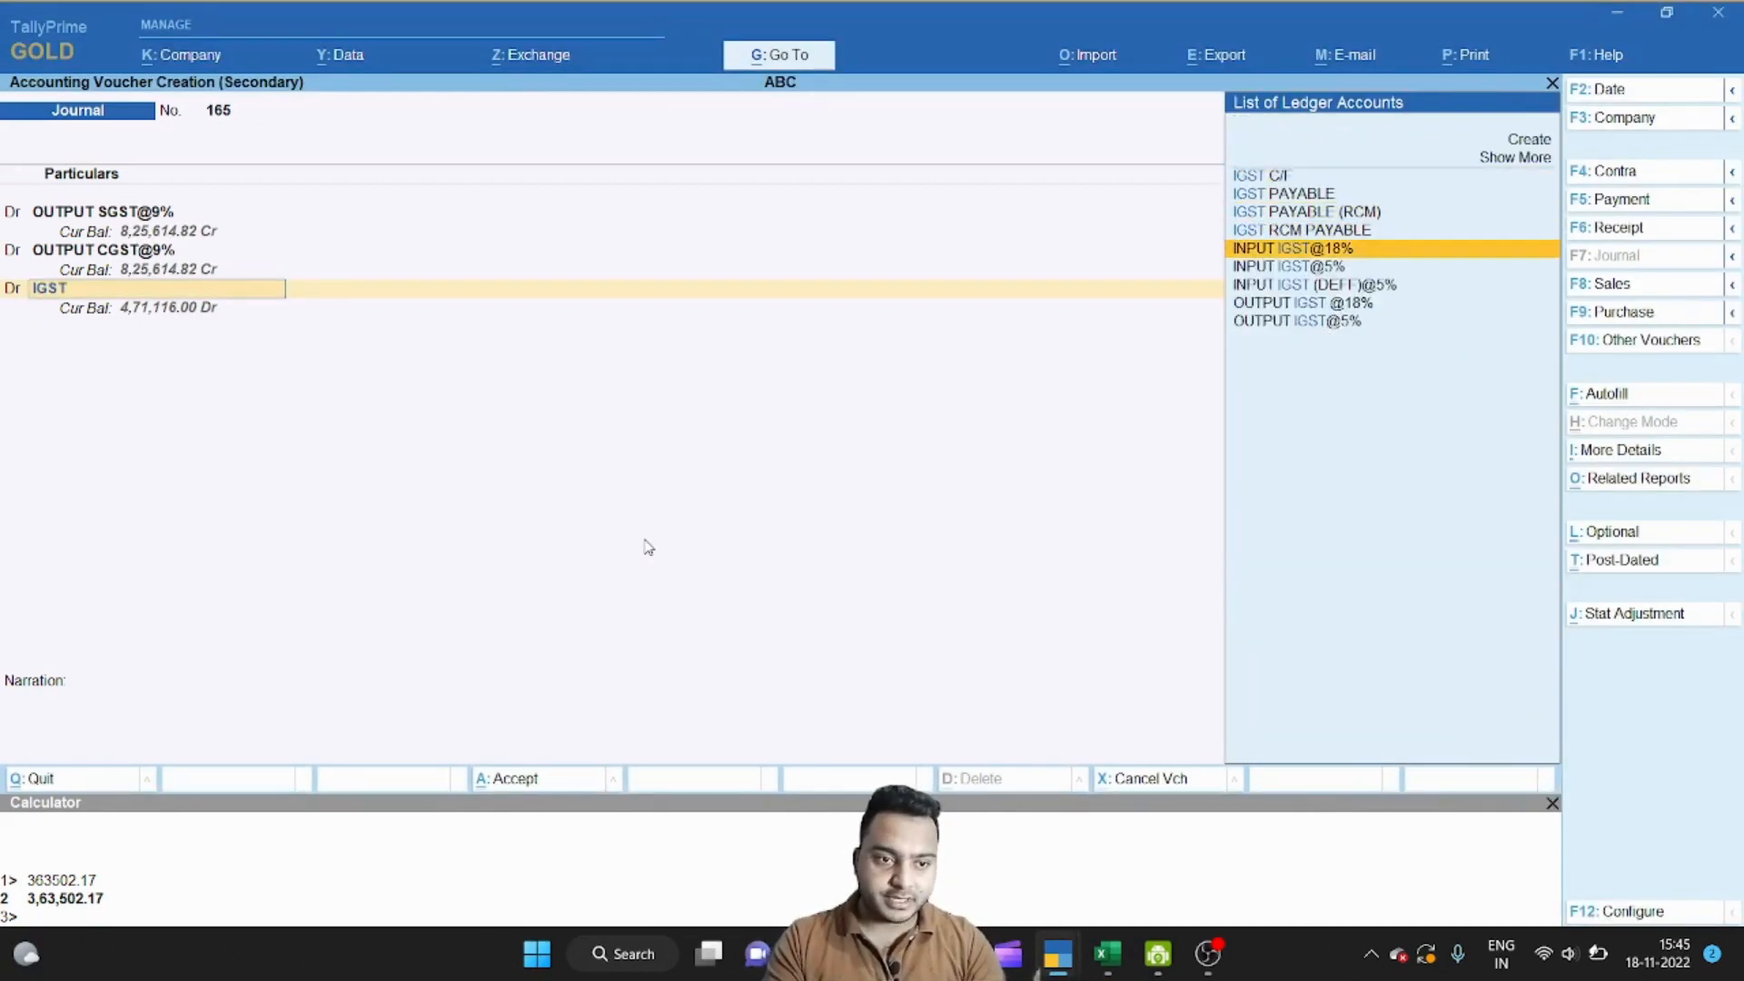
key(Return)
text(78145.2)
key(Return)
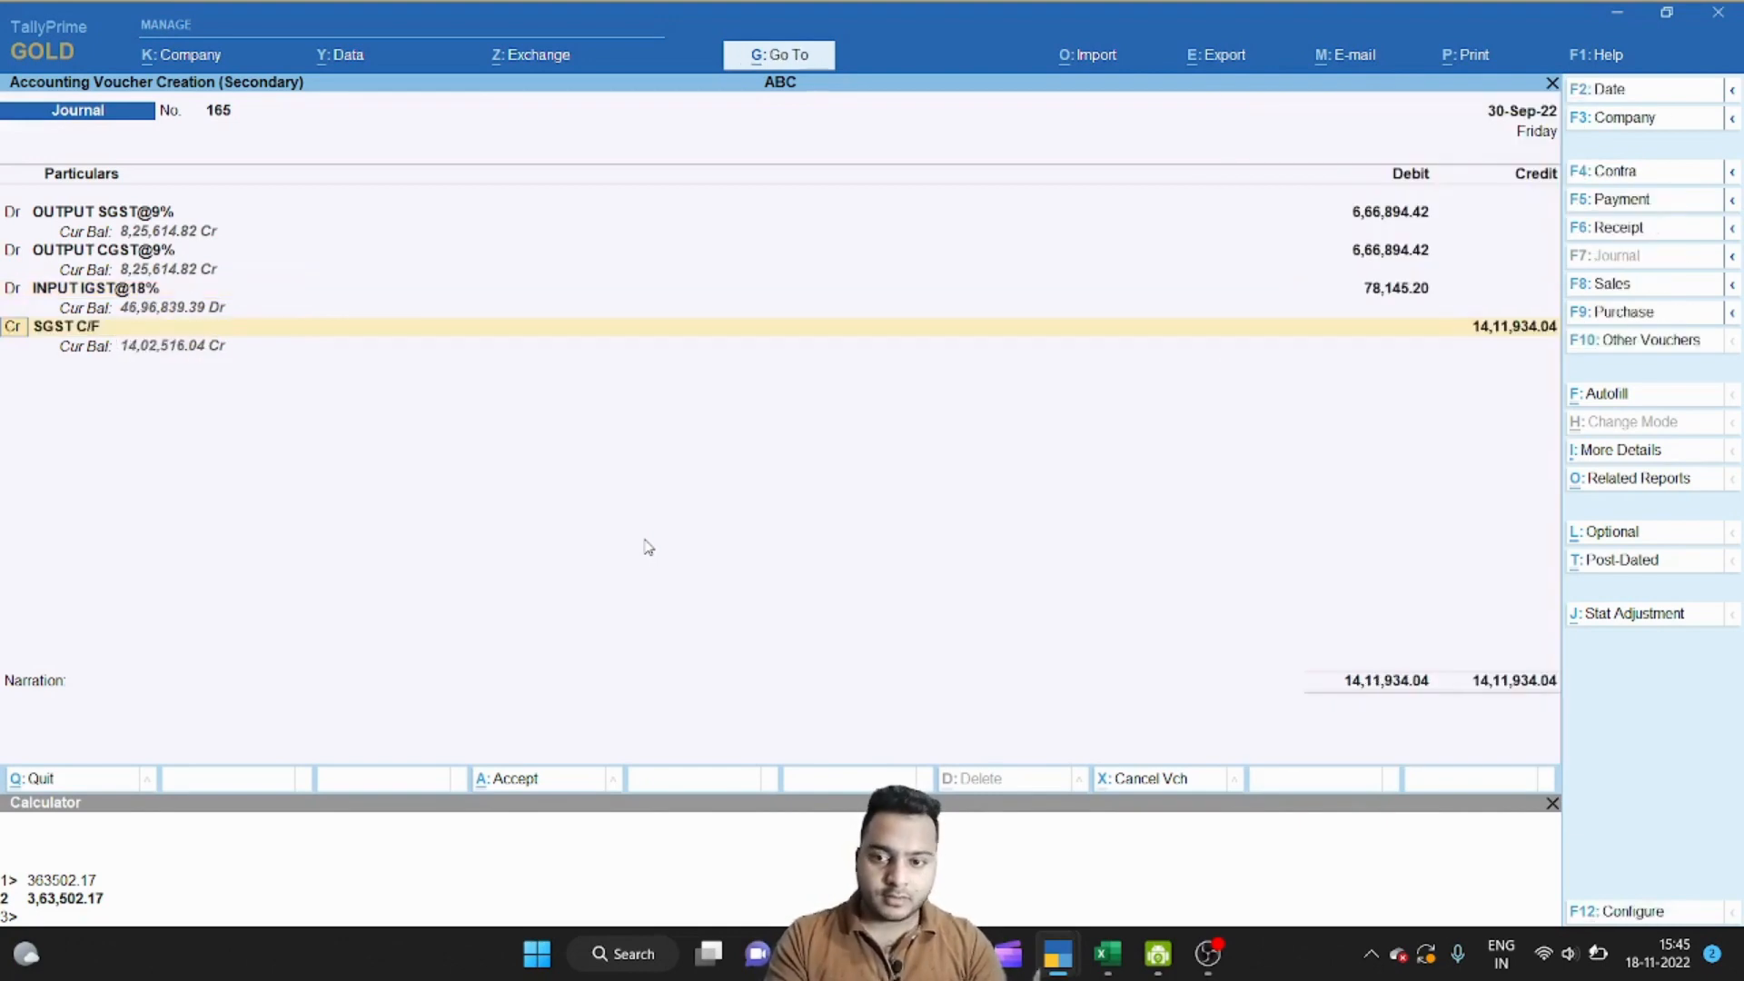
Step: Keep the fourth journal line as a credit, then switch to the GrpSum workbook and select the CGST C/F closing balance in E14
key(Return)
key(alt+Tab)
key(Up)
key(Up)
key(Up)
key(Up)
key(Up)
key(Up)
key(Up)
key(Up)
key(Up)
key(Up)
key(Up)
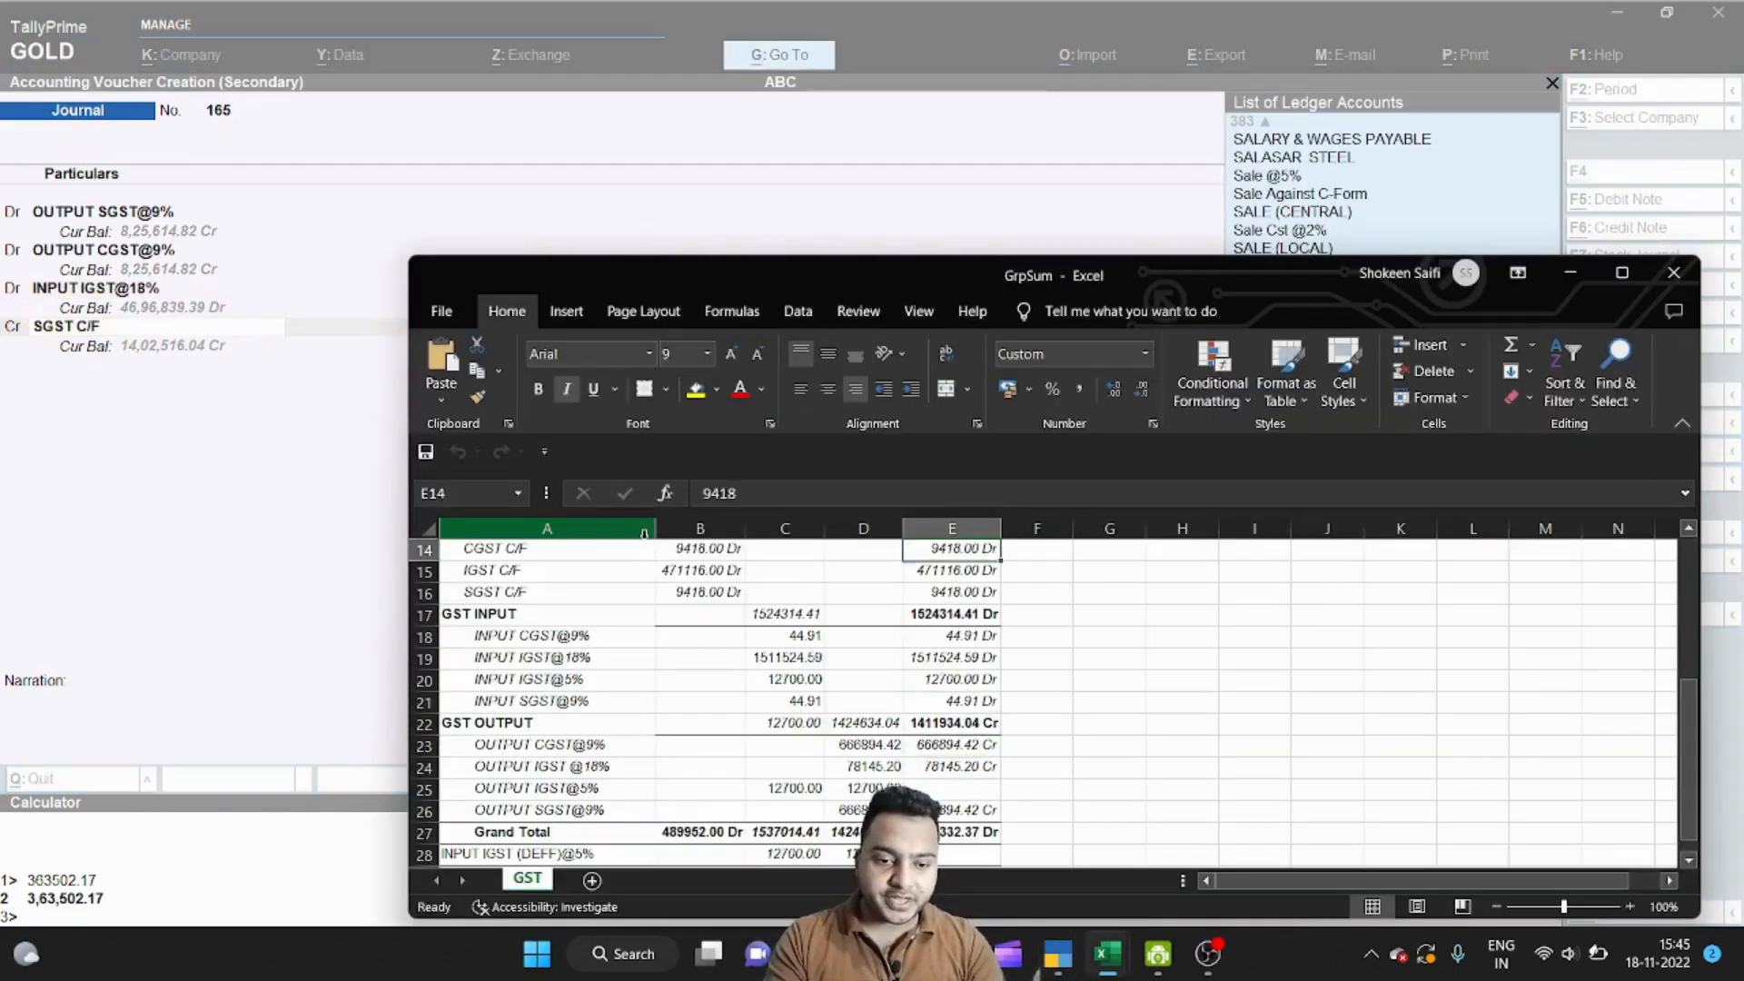
key(Down)
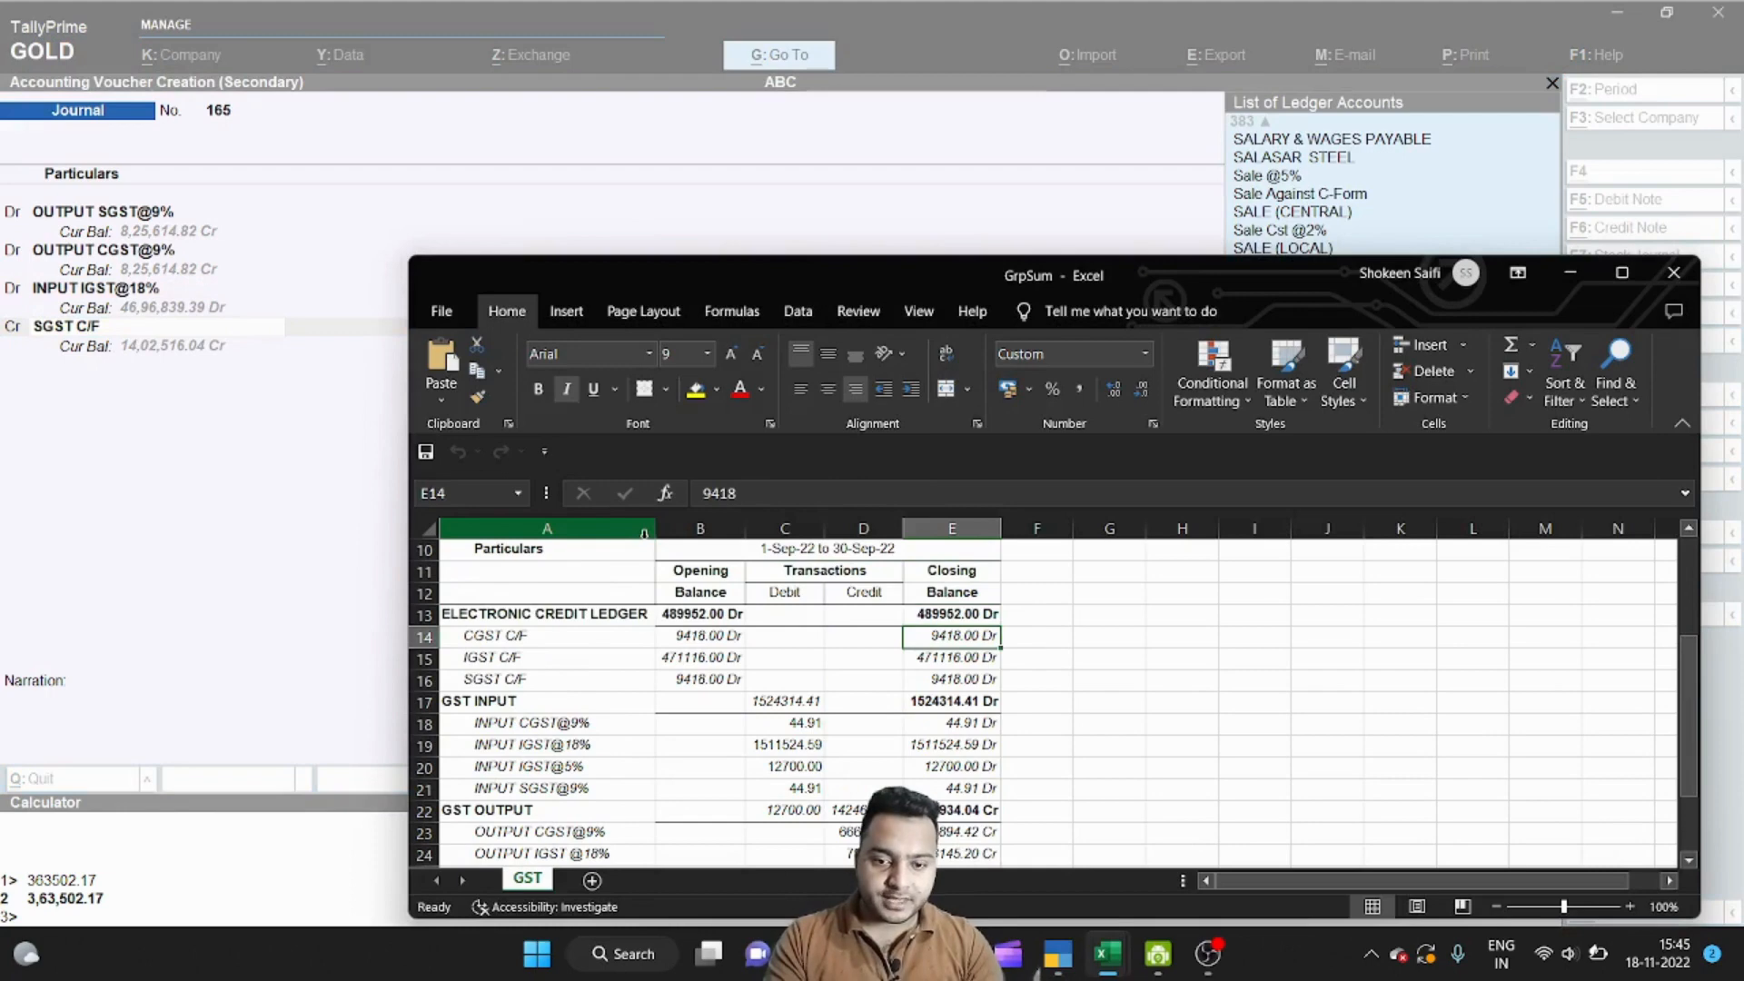
Step: Switch back to TallyPrime and choose CGST C/F as the first credit ledger of the journal
key(alt+Tab)
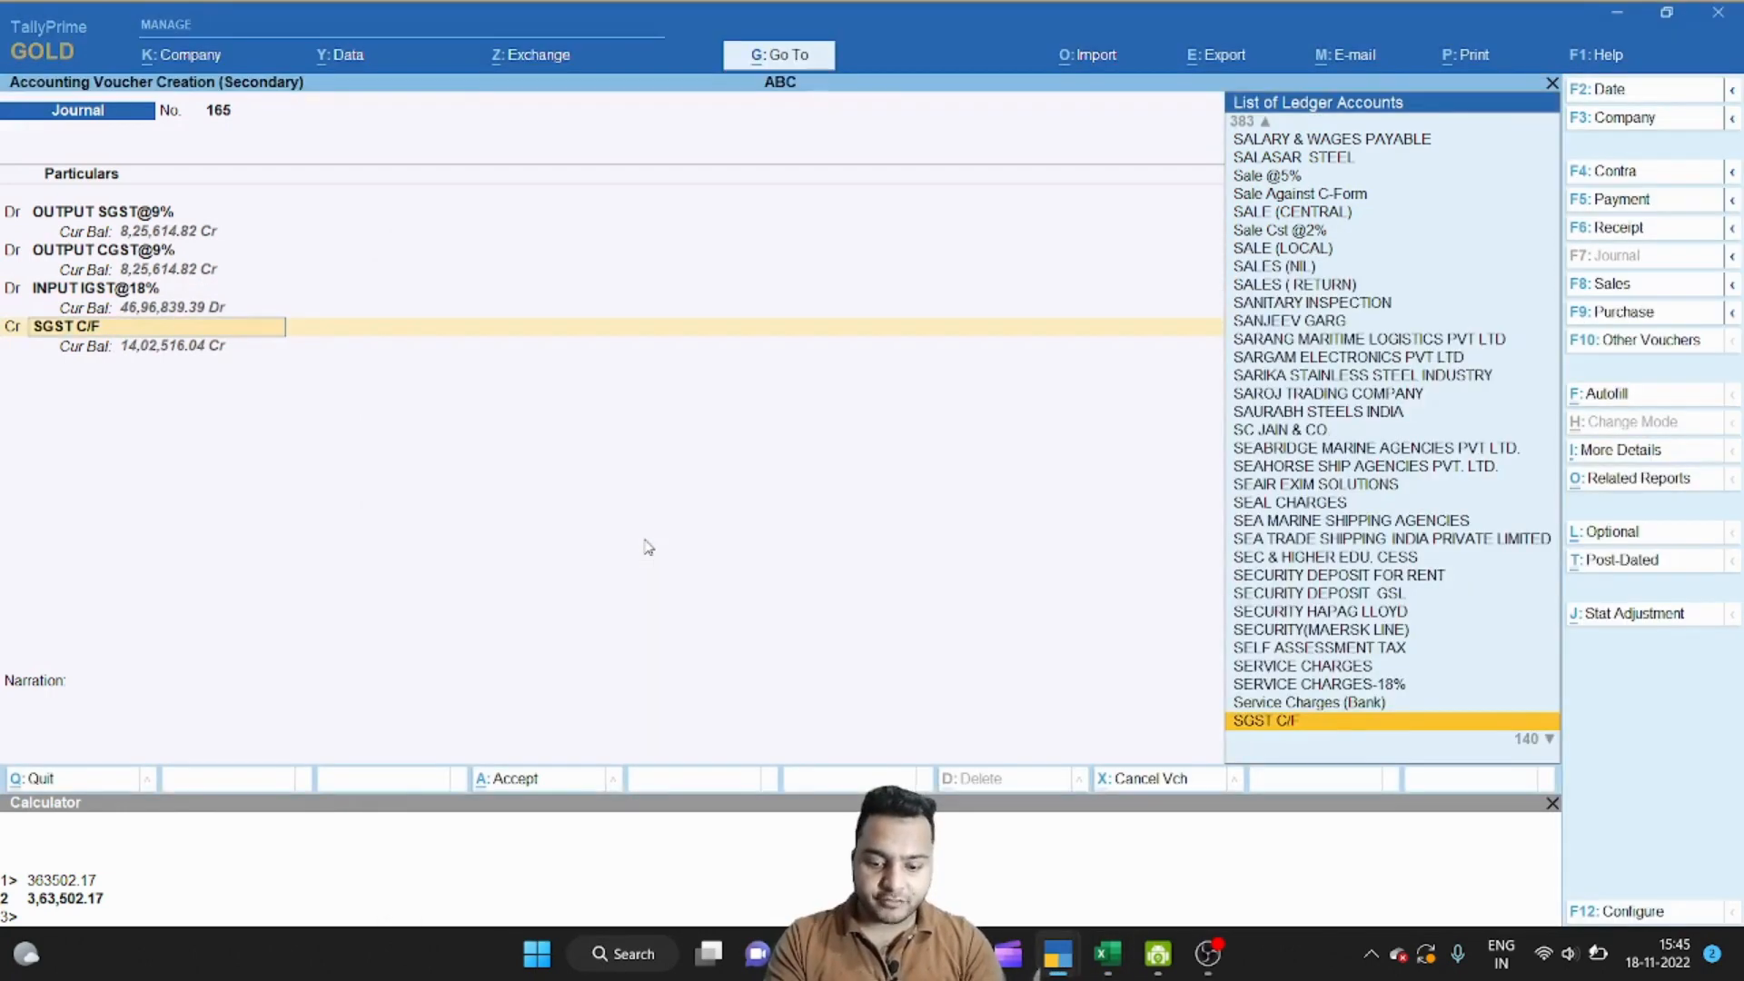
text(CGST C)
key(Return)
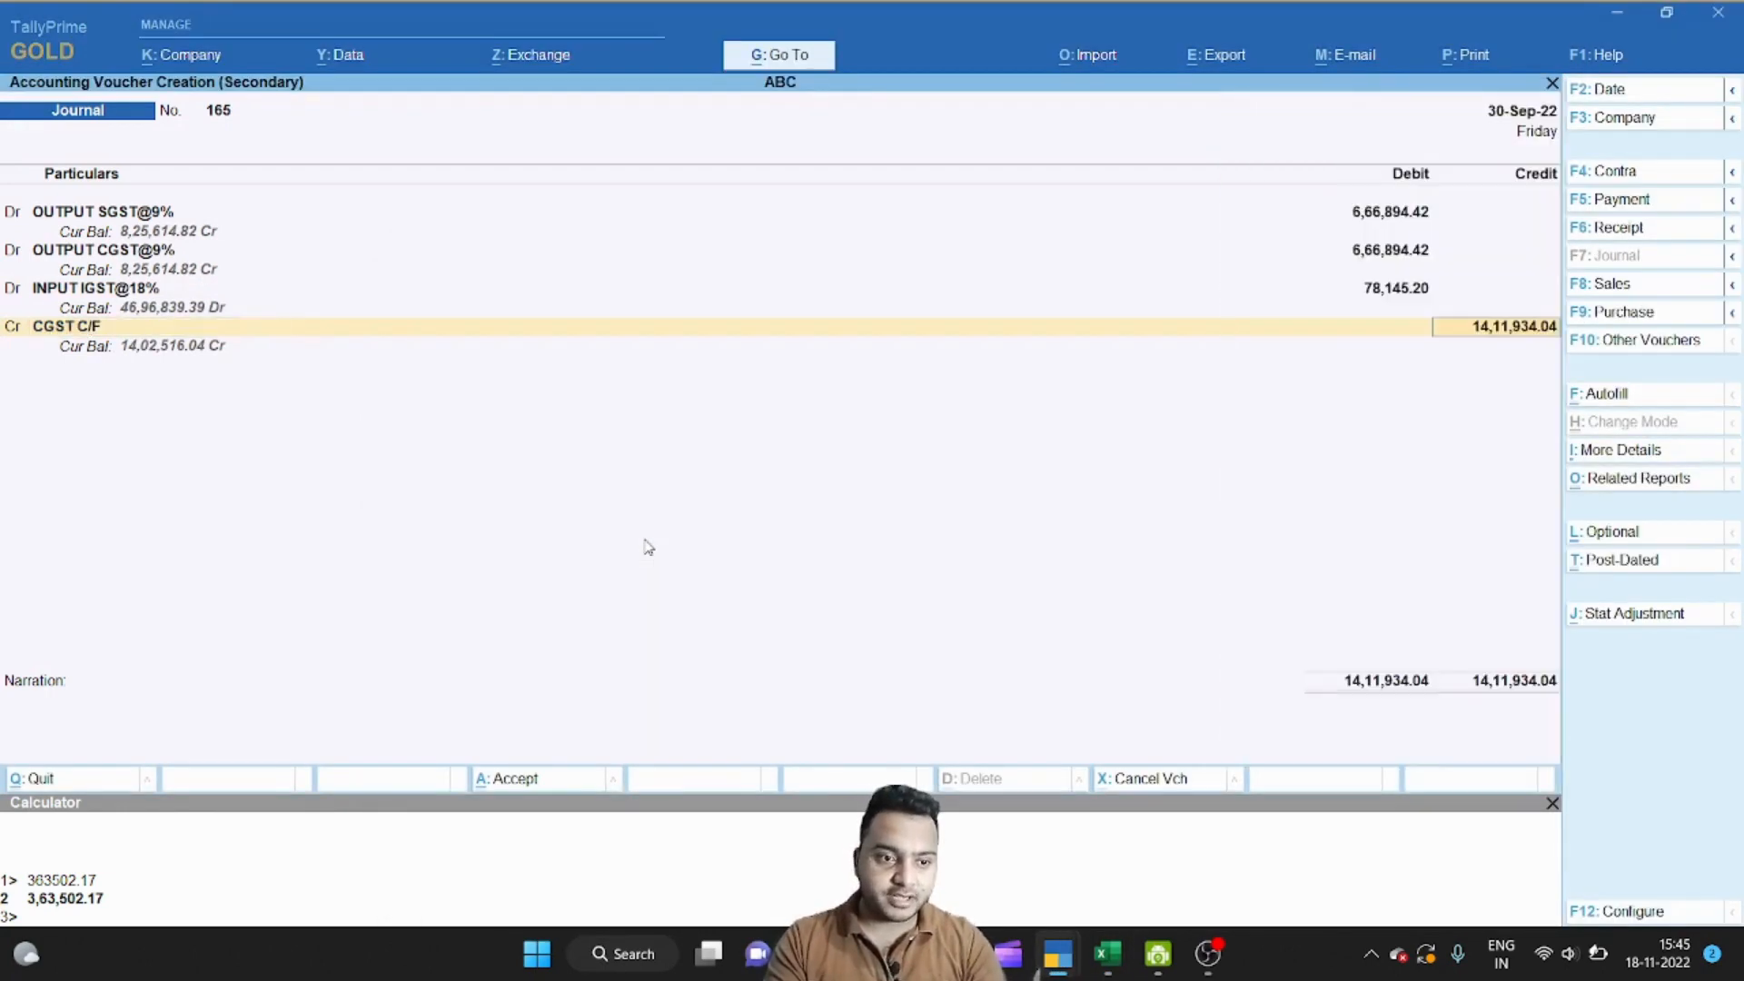
Step: Copy 9418 from cell E14 of the GrpSum workbook and paste it as the CGST C/F credit amount
key(alt+Tab)
key(F2)
key(shift+Home)
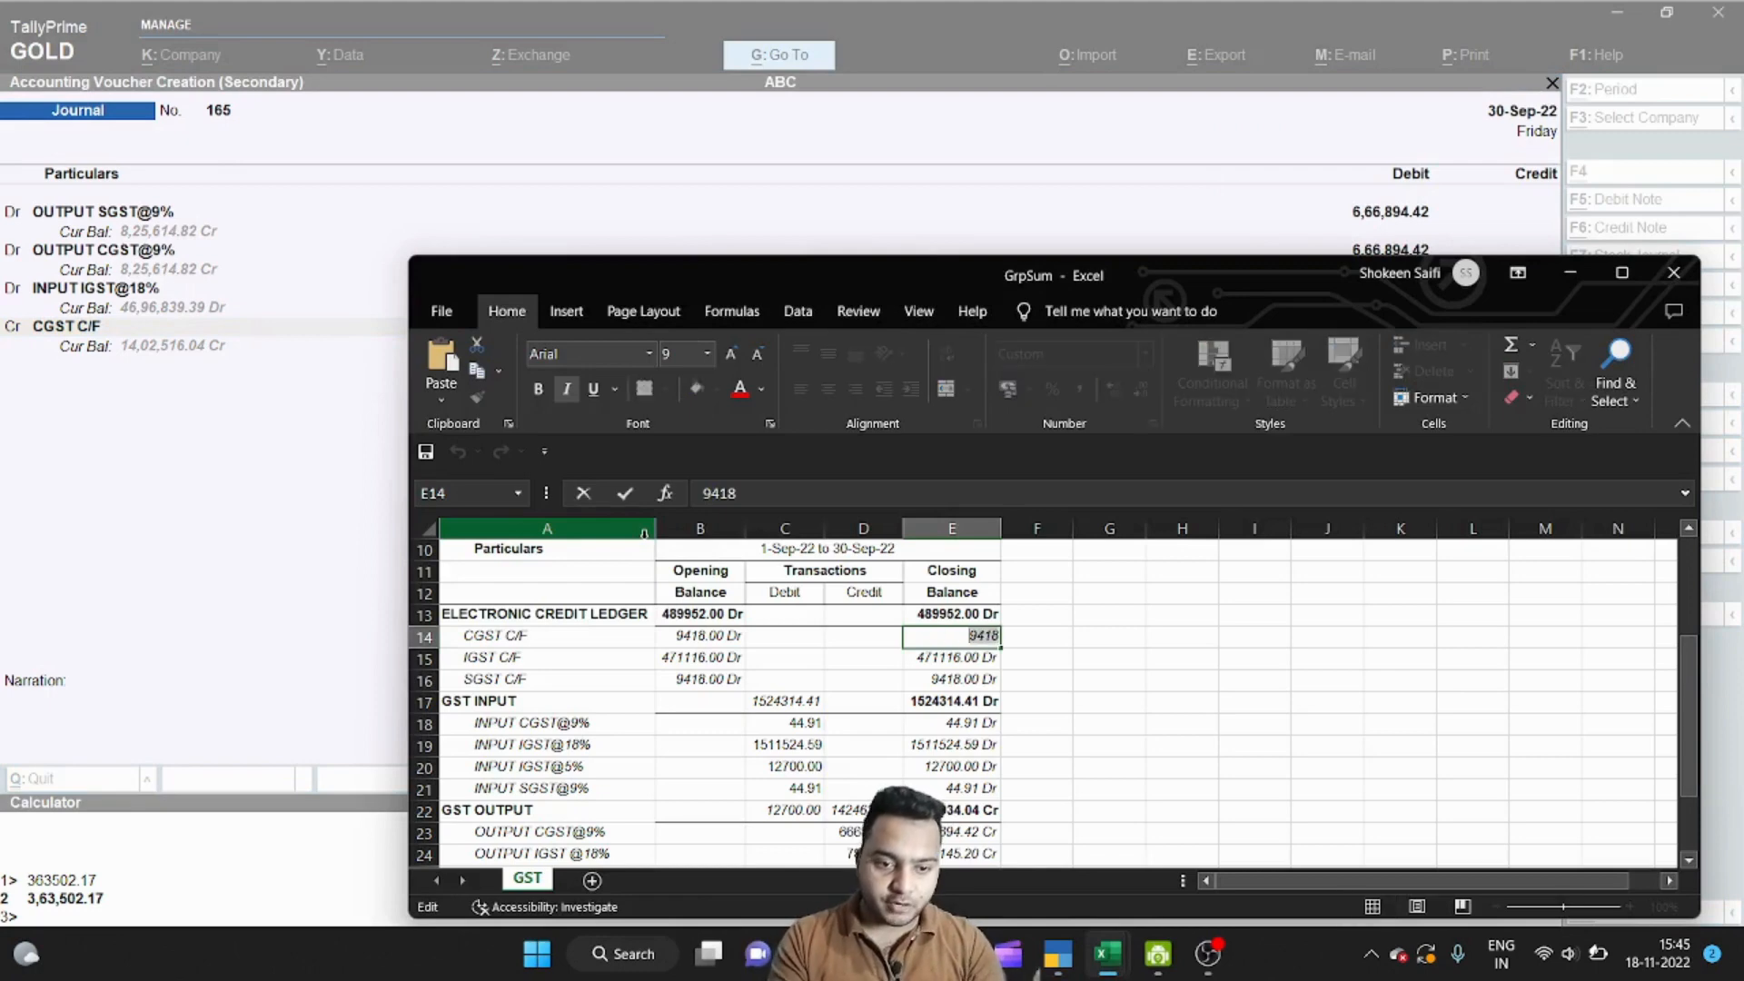
key(ctrl+c)
key(Escape)
key(alt+Tab)
key(ctrl+v)
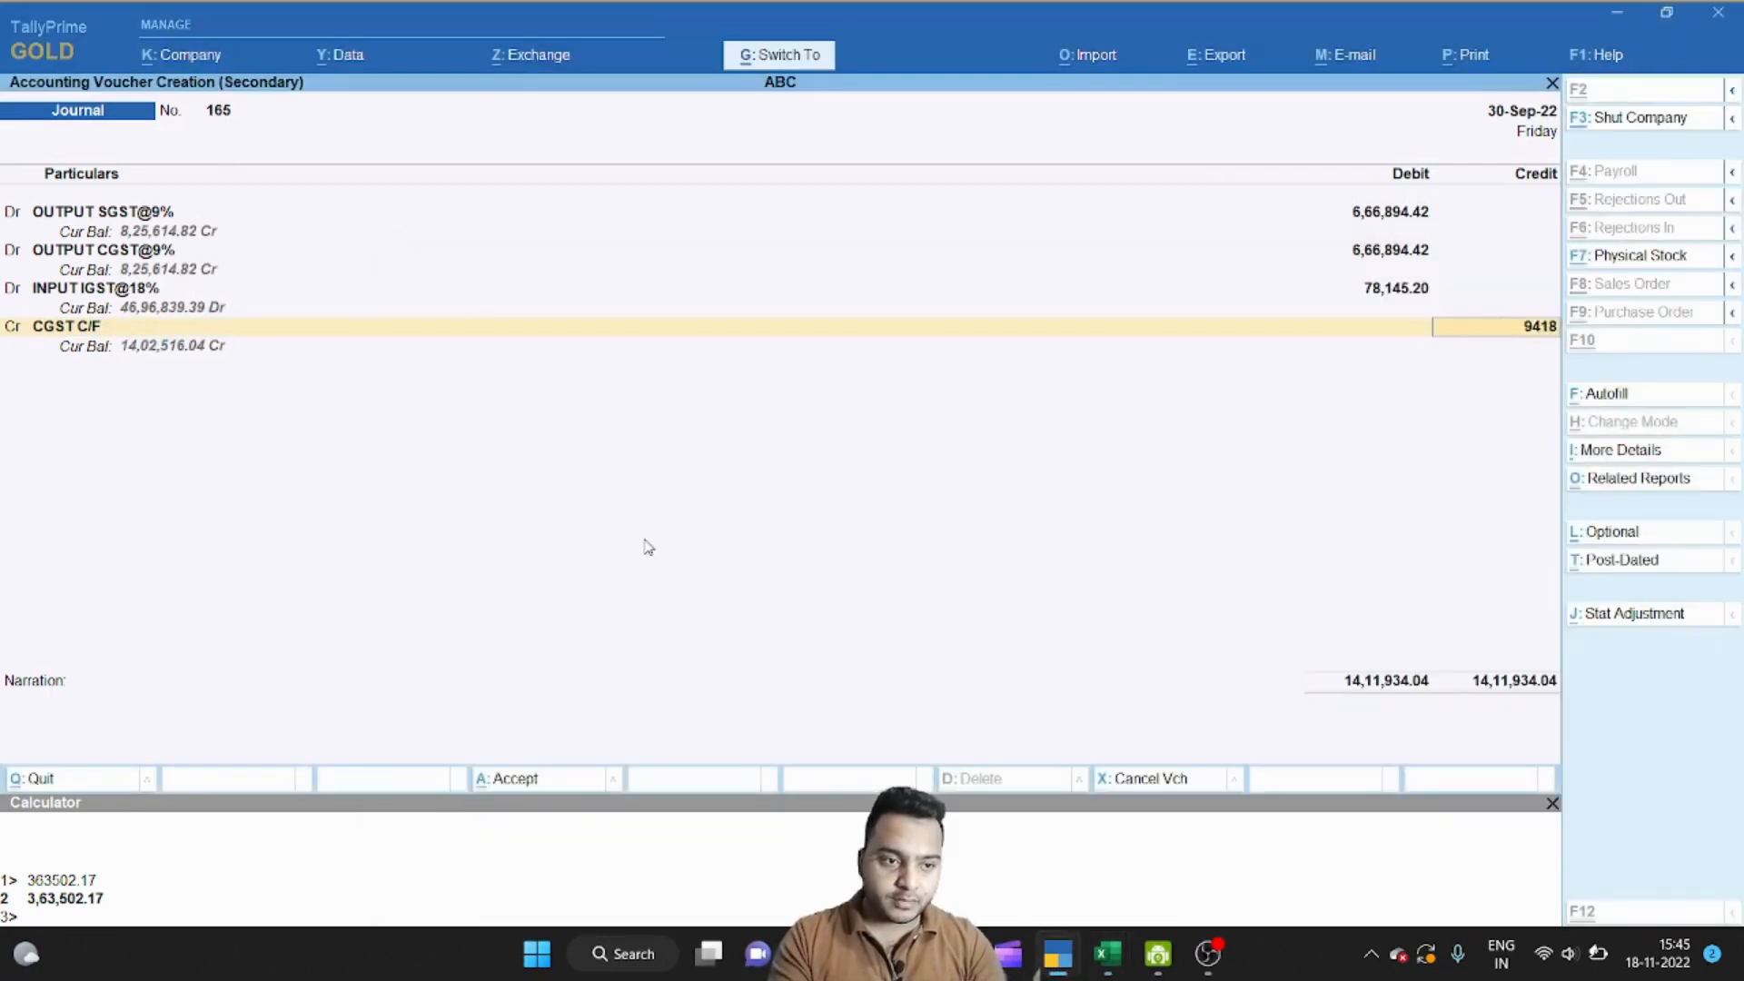
key(Return)
Step: Add a second credit line to SGST C/F for the same copied amount, 9418
key(Return)
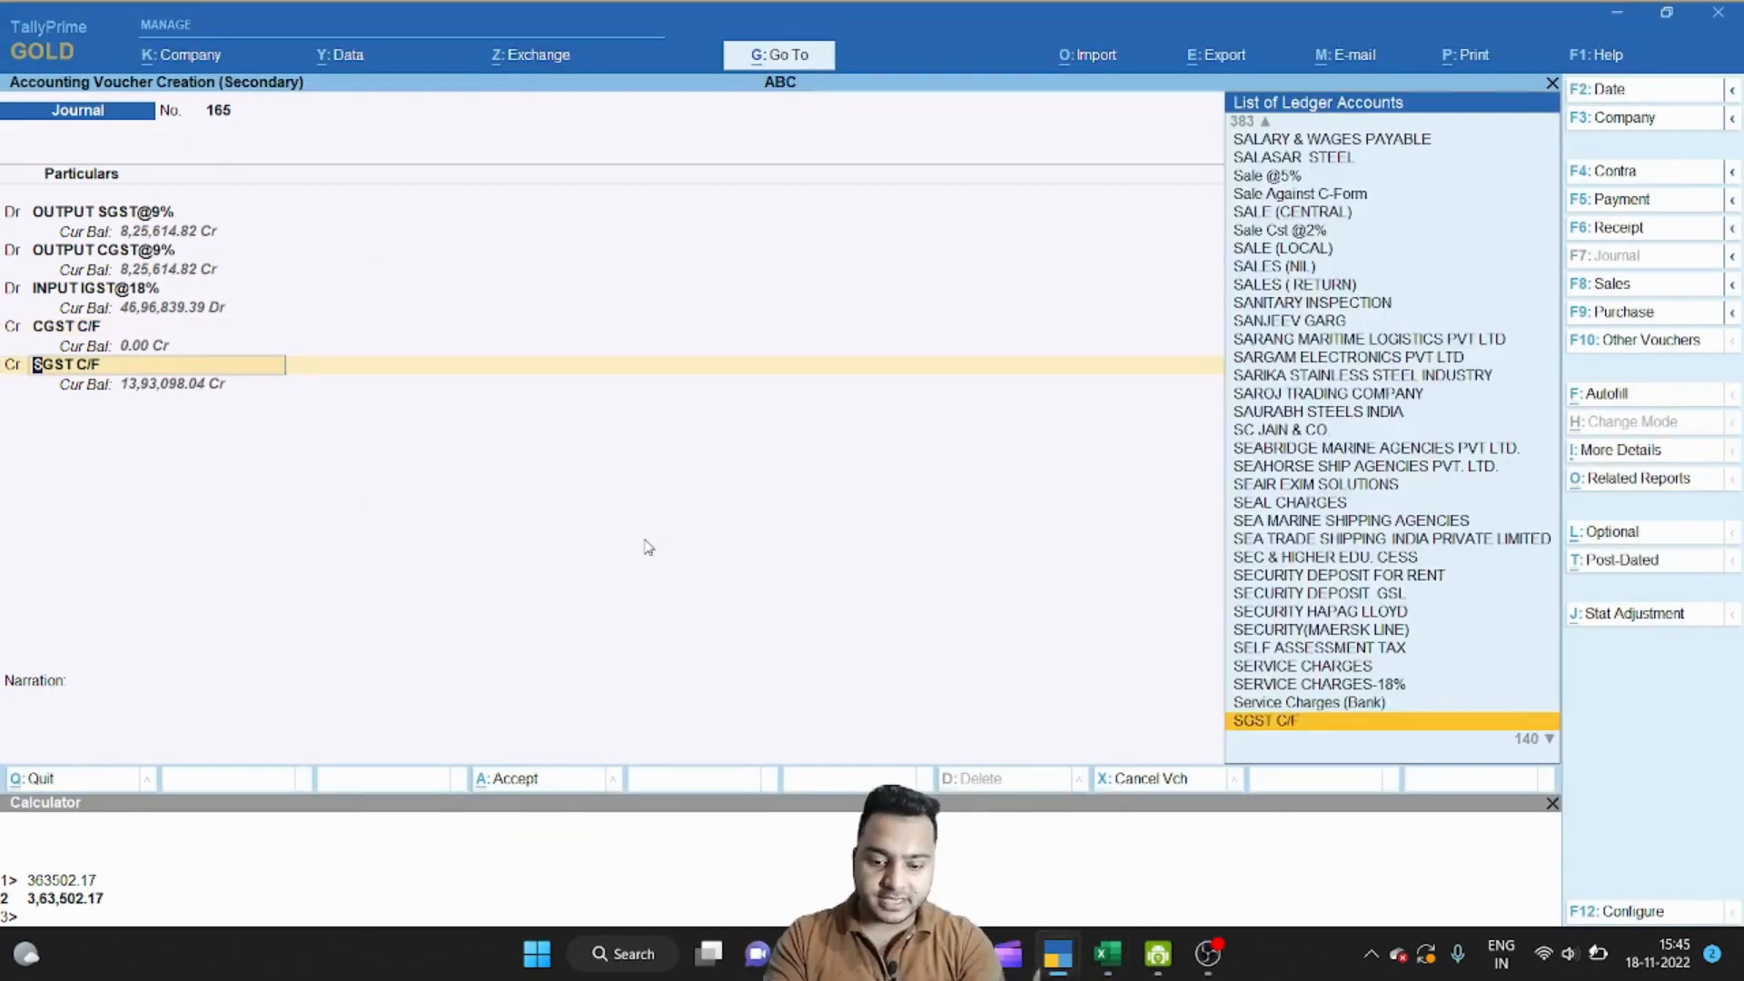
text(SGST C/F)
key(Return)
key(ctrl+v)
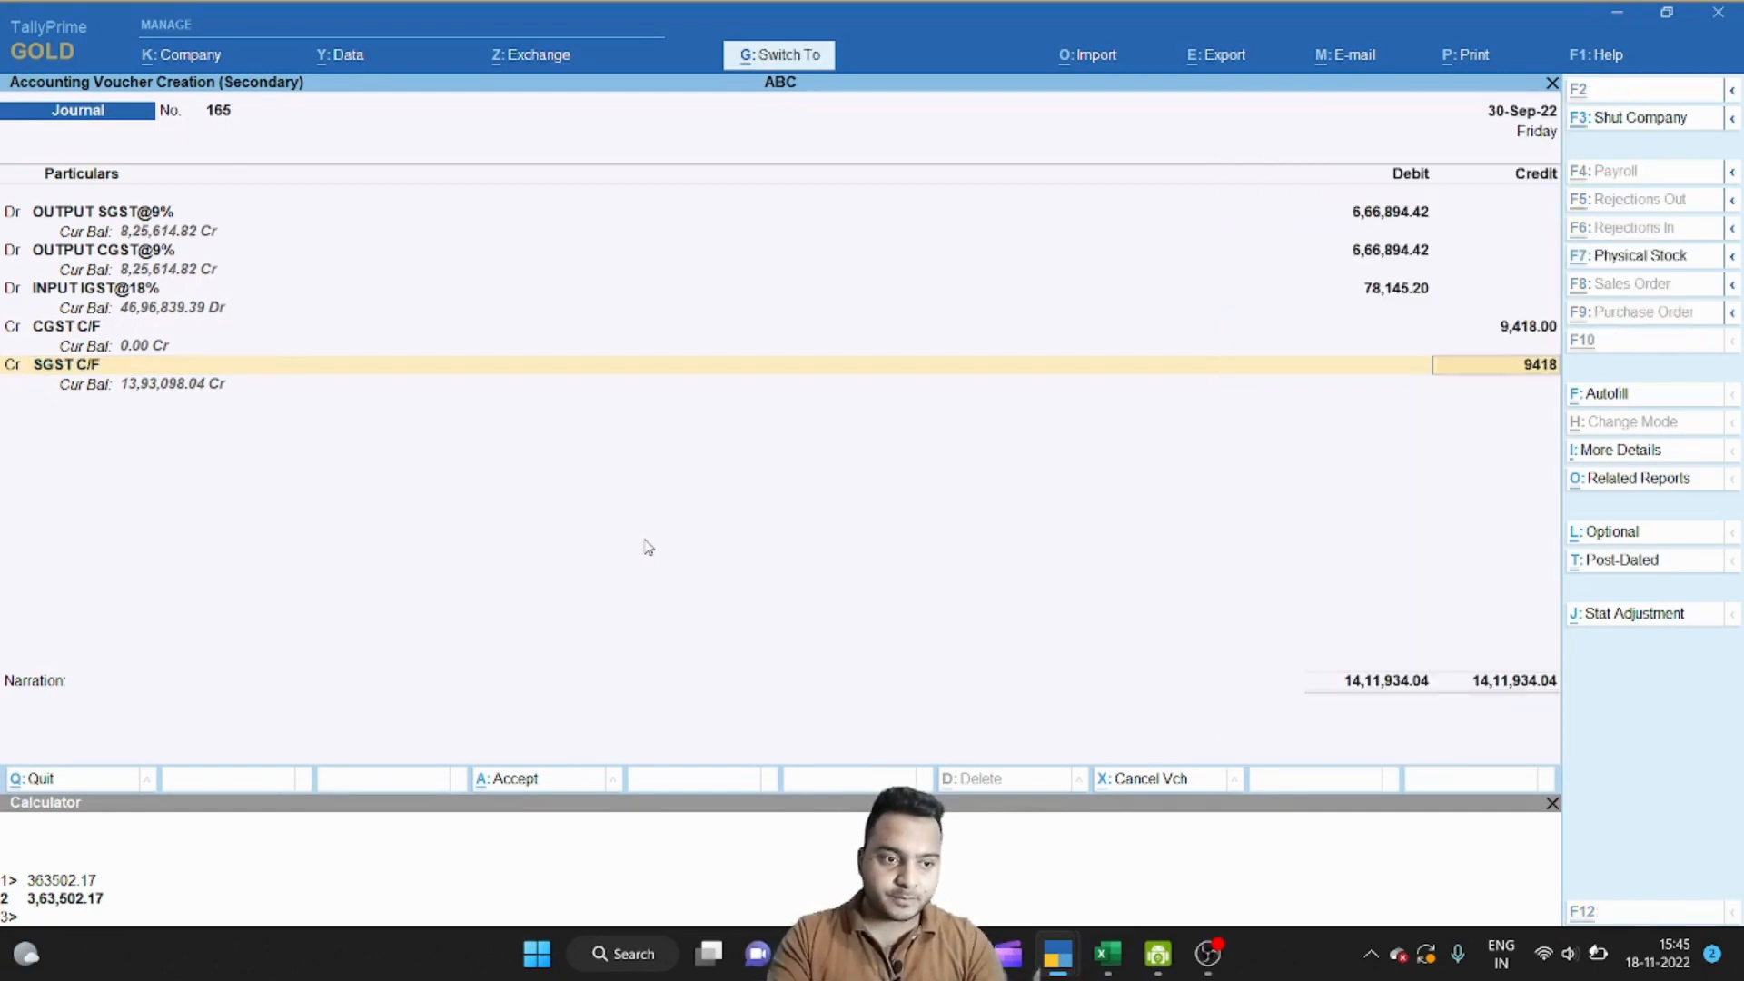
key(Return)
Step: Add a third credit line to the journal with the IGST C/F ledger
key(Return)
text(IH)
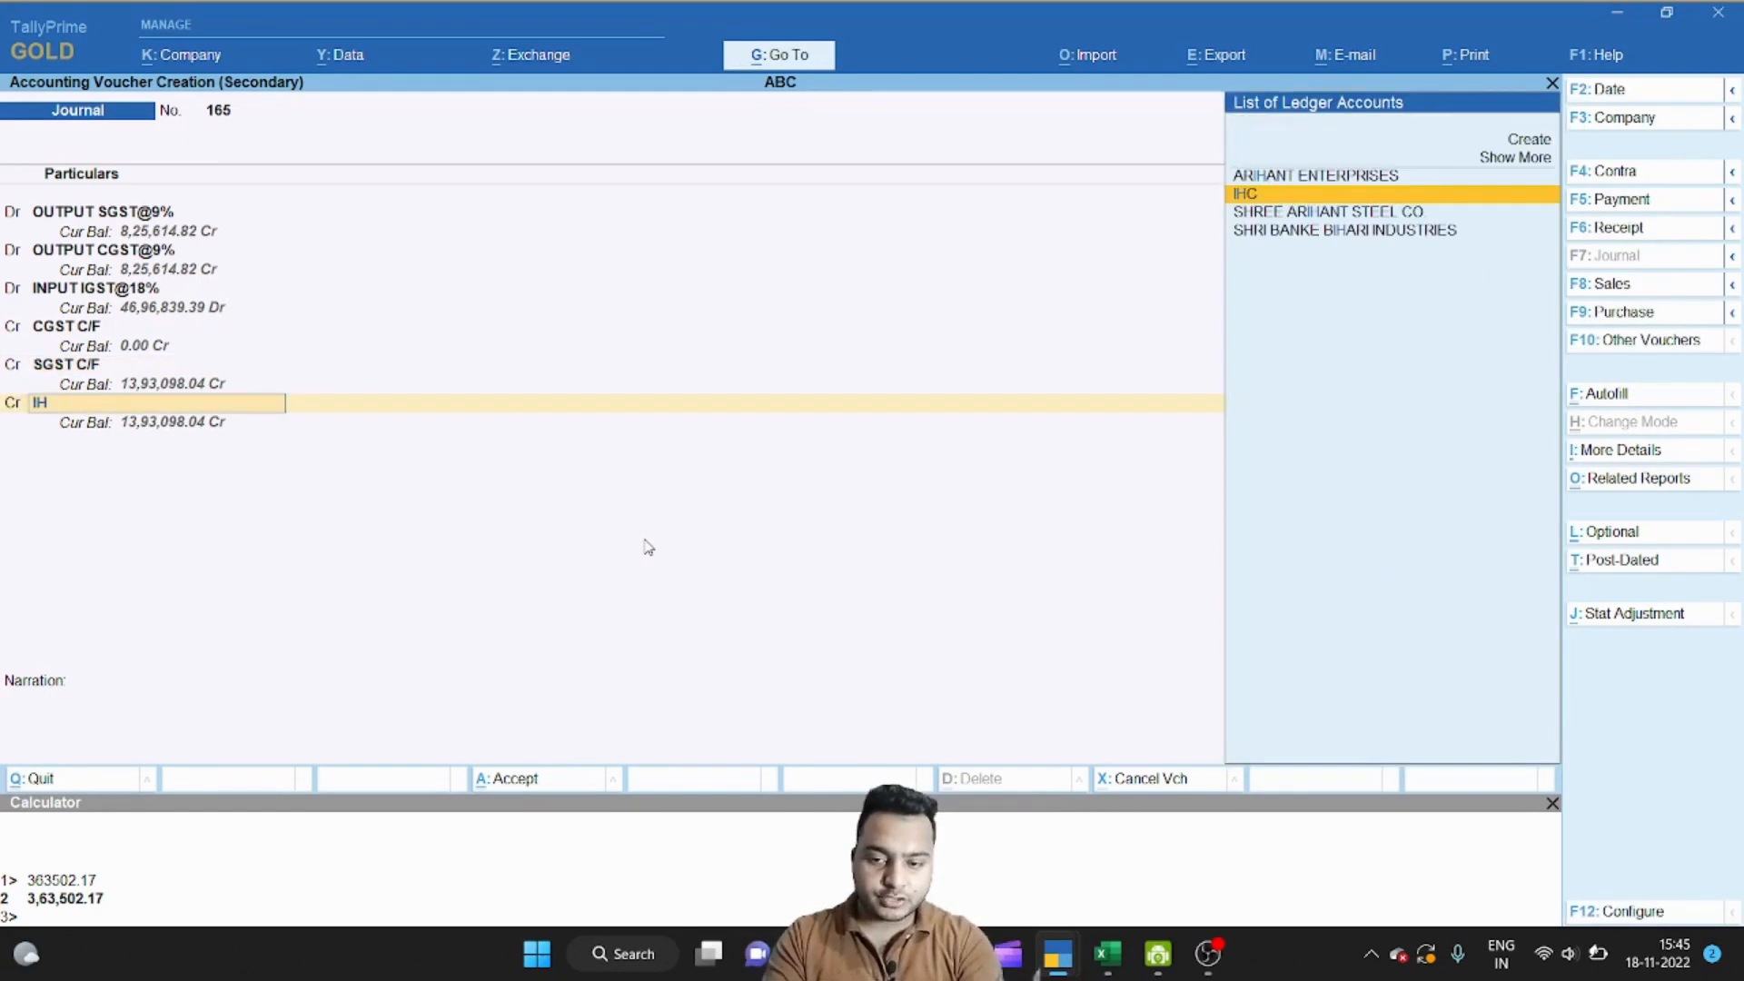
key(BackSpace)
text(GS)
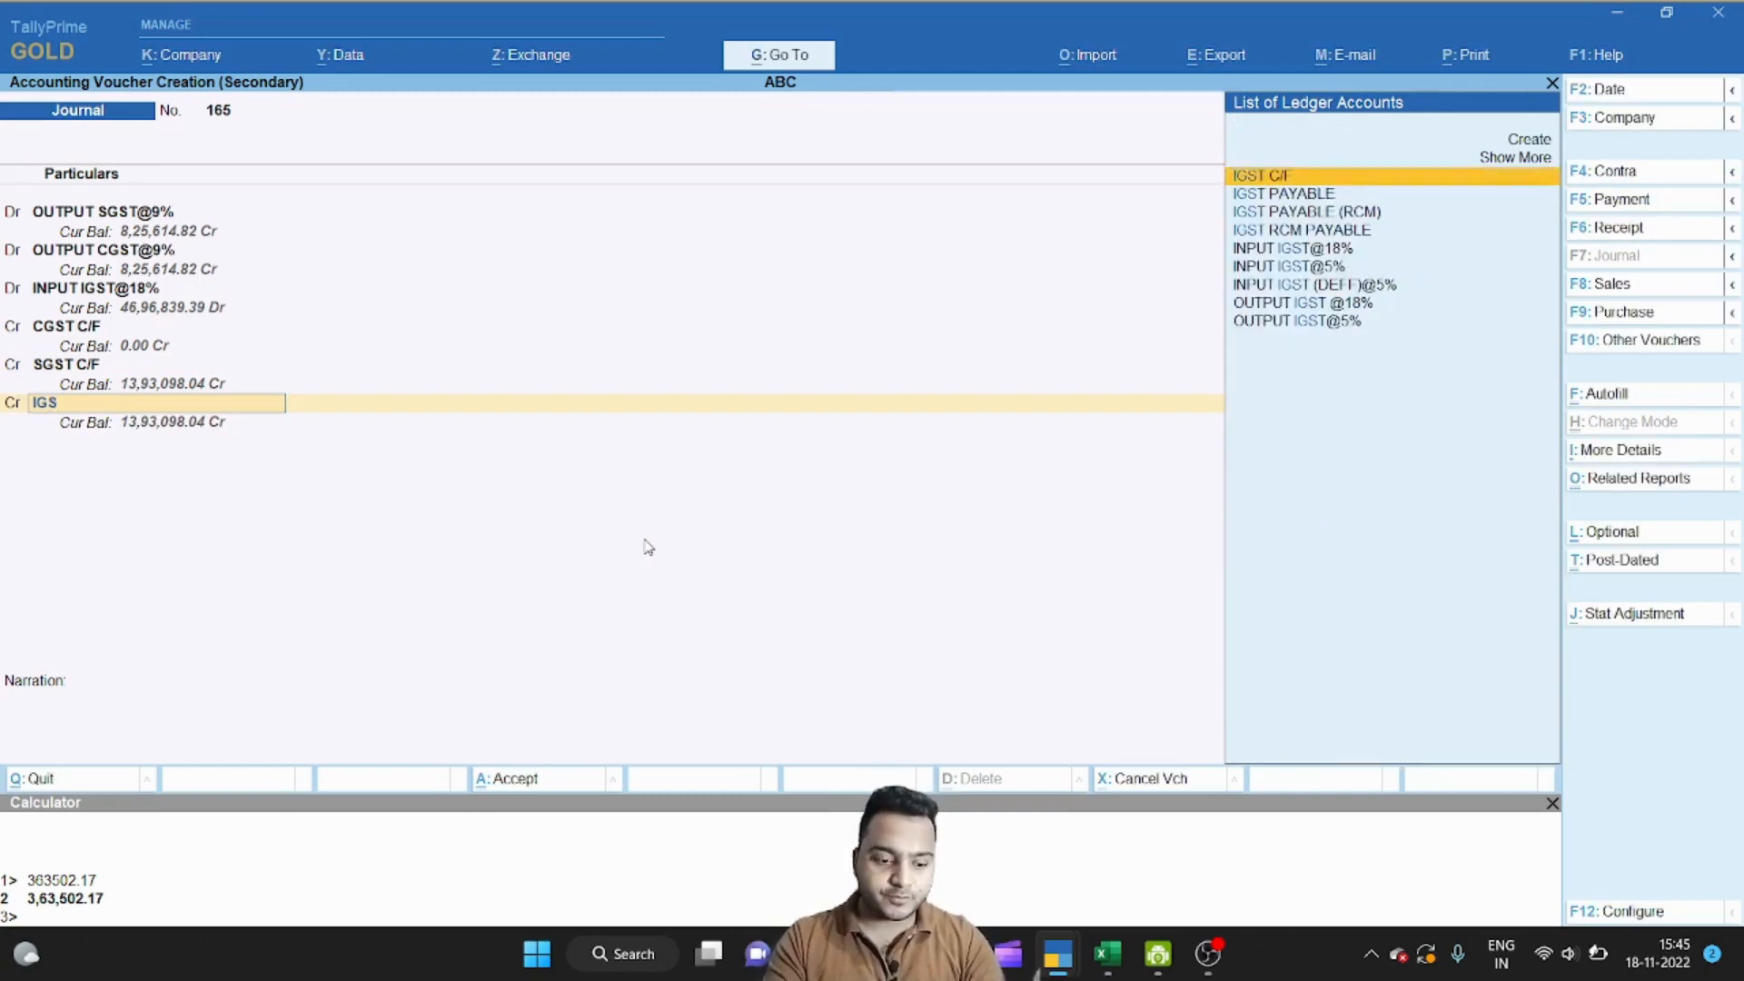
key(Return)
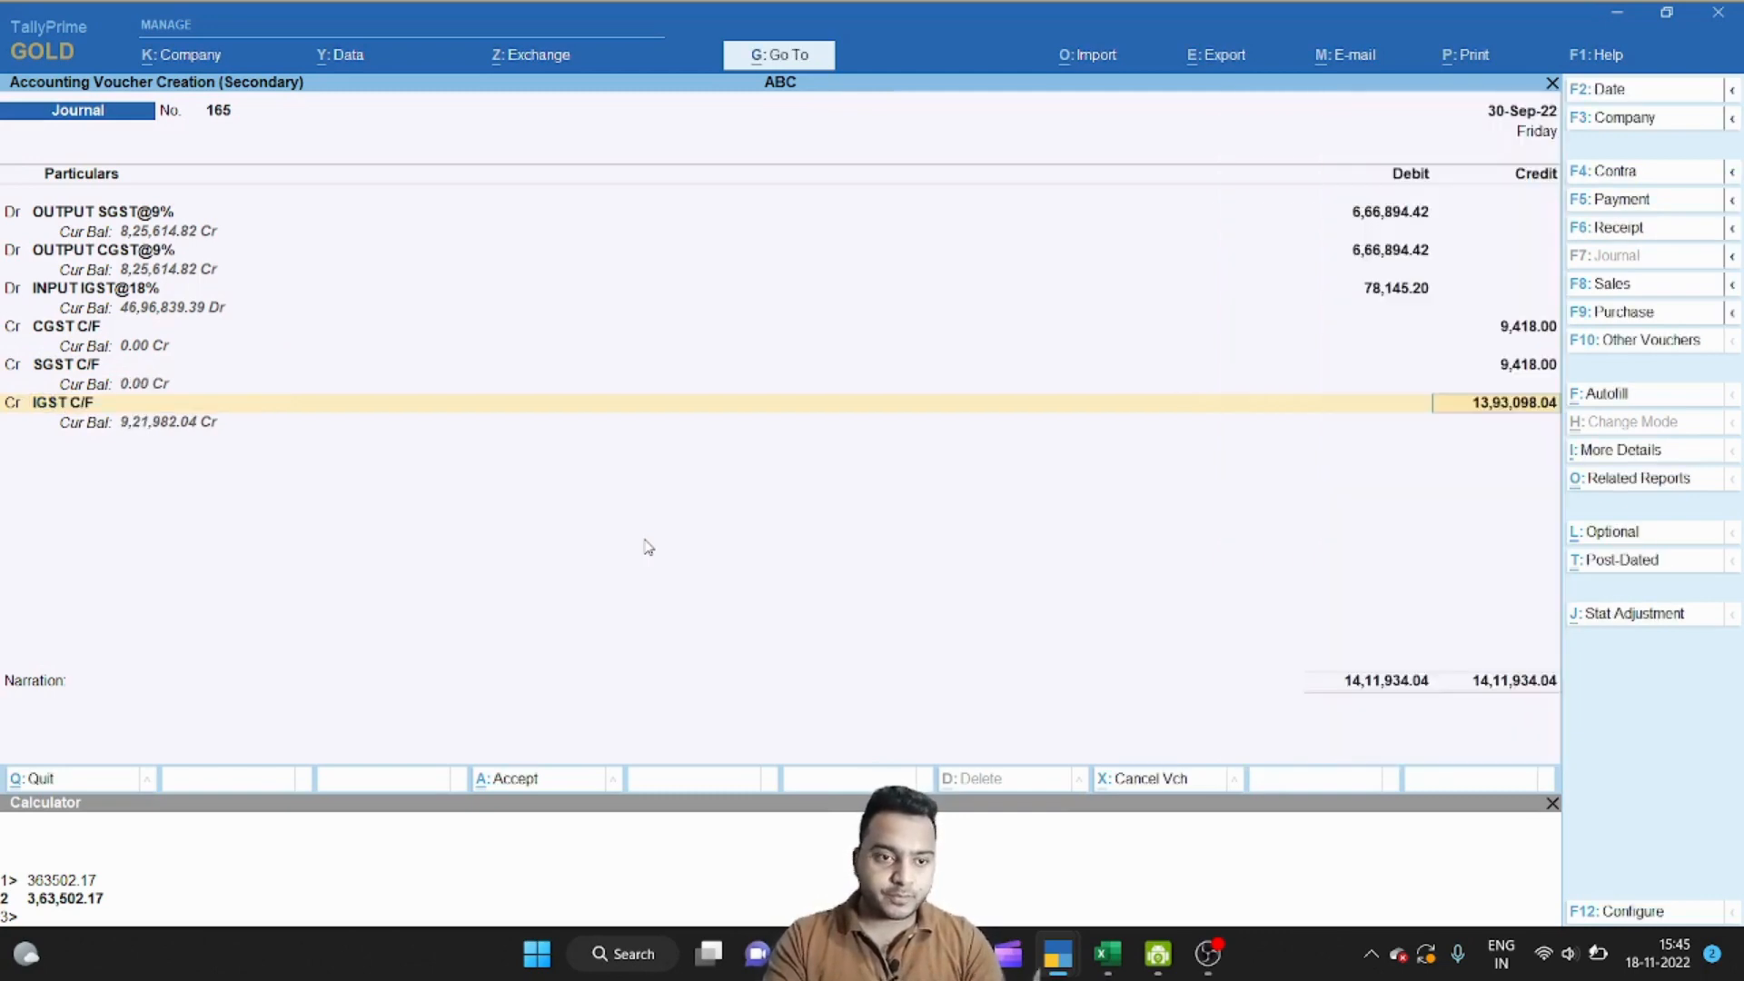
Step: Switch to the GrpSum workbook and get the IGST C/F closing balance, 471116, from cell E15
key(alt+Tab)
key(Down)
key(F2)
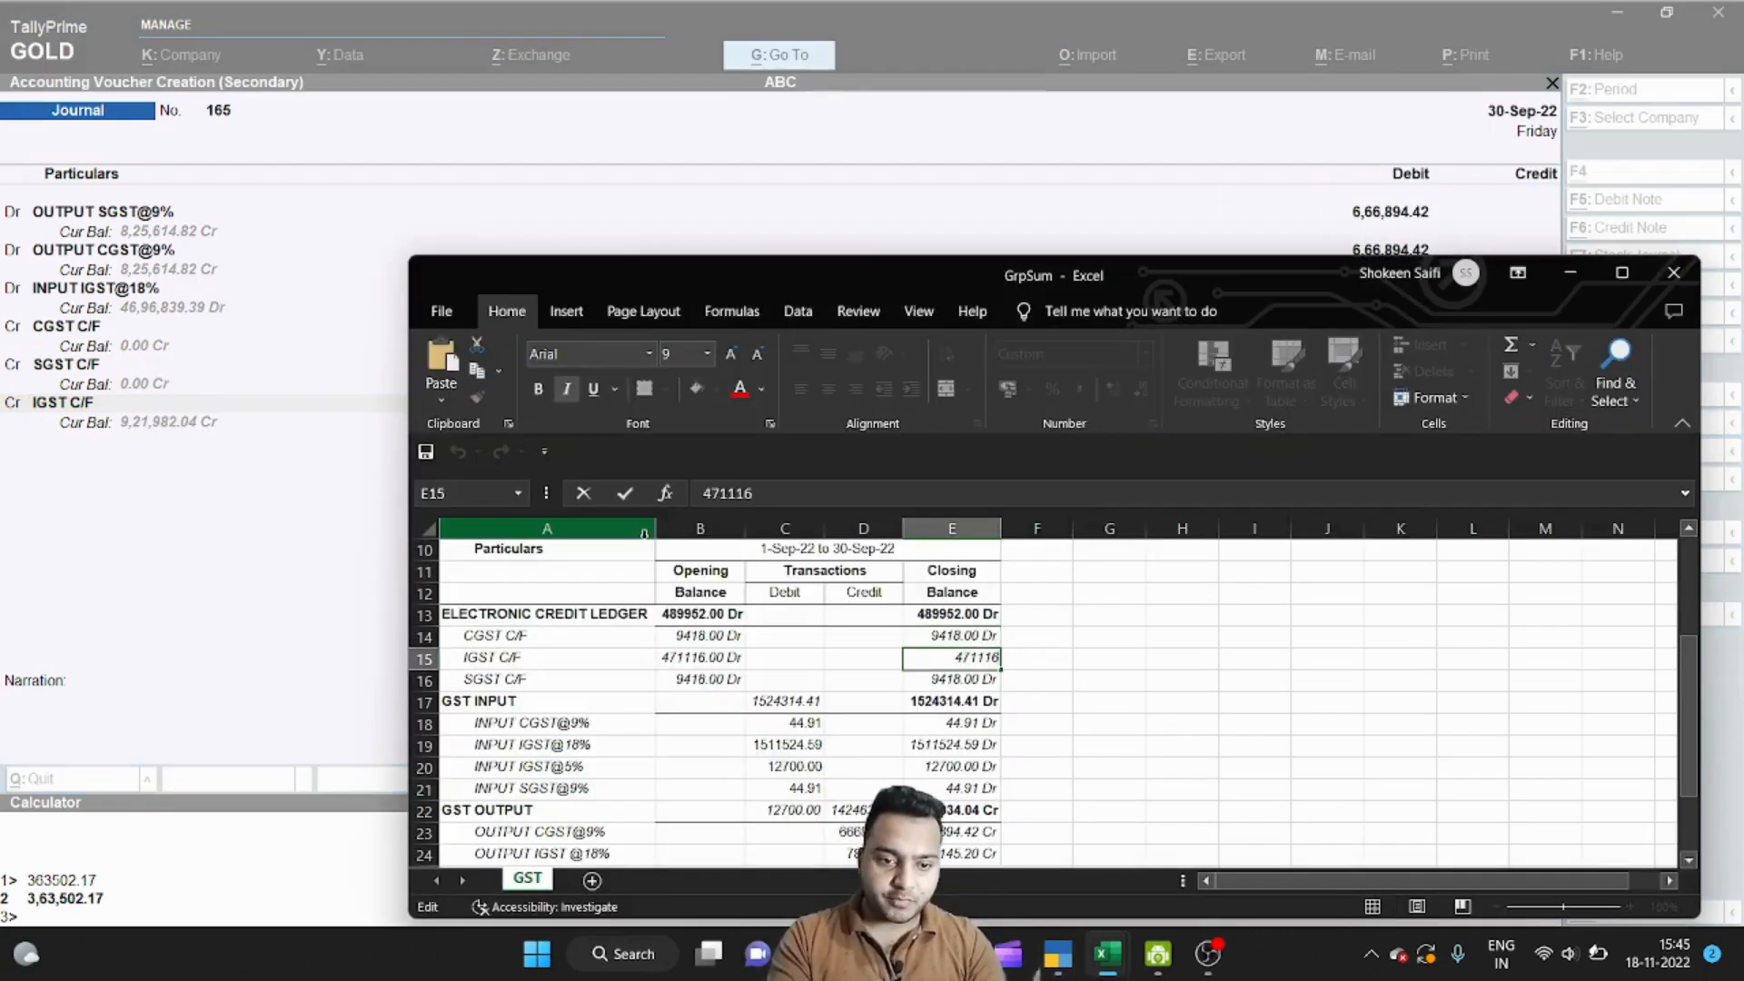
key(shift+Home)
key(Escape)
Step: Return to the journal voucher in TallyPrime and enter 4,71,116.00 as the IGST C/F credit amount
key(alt+Tab)
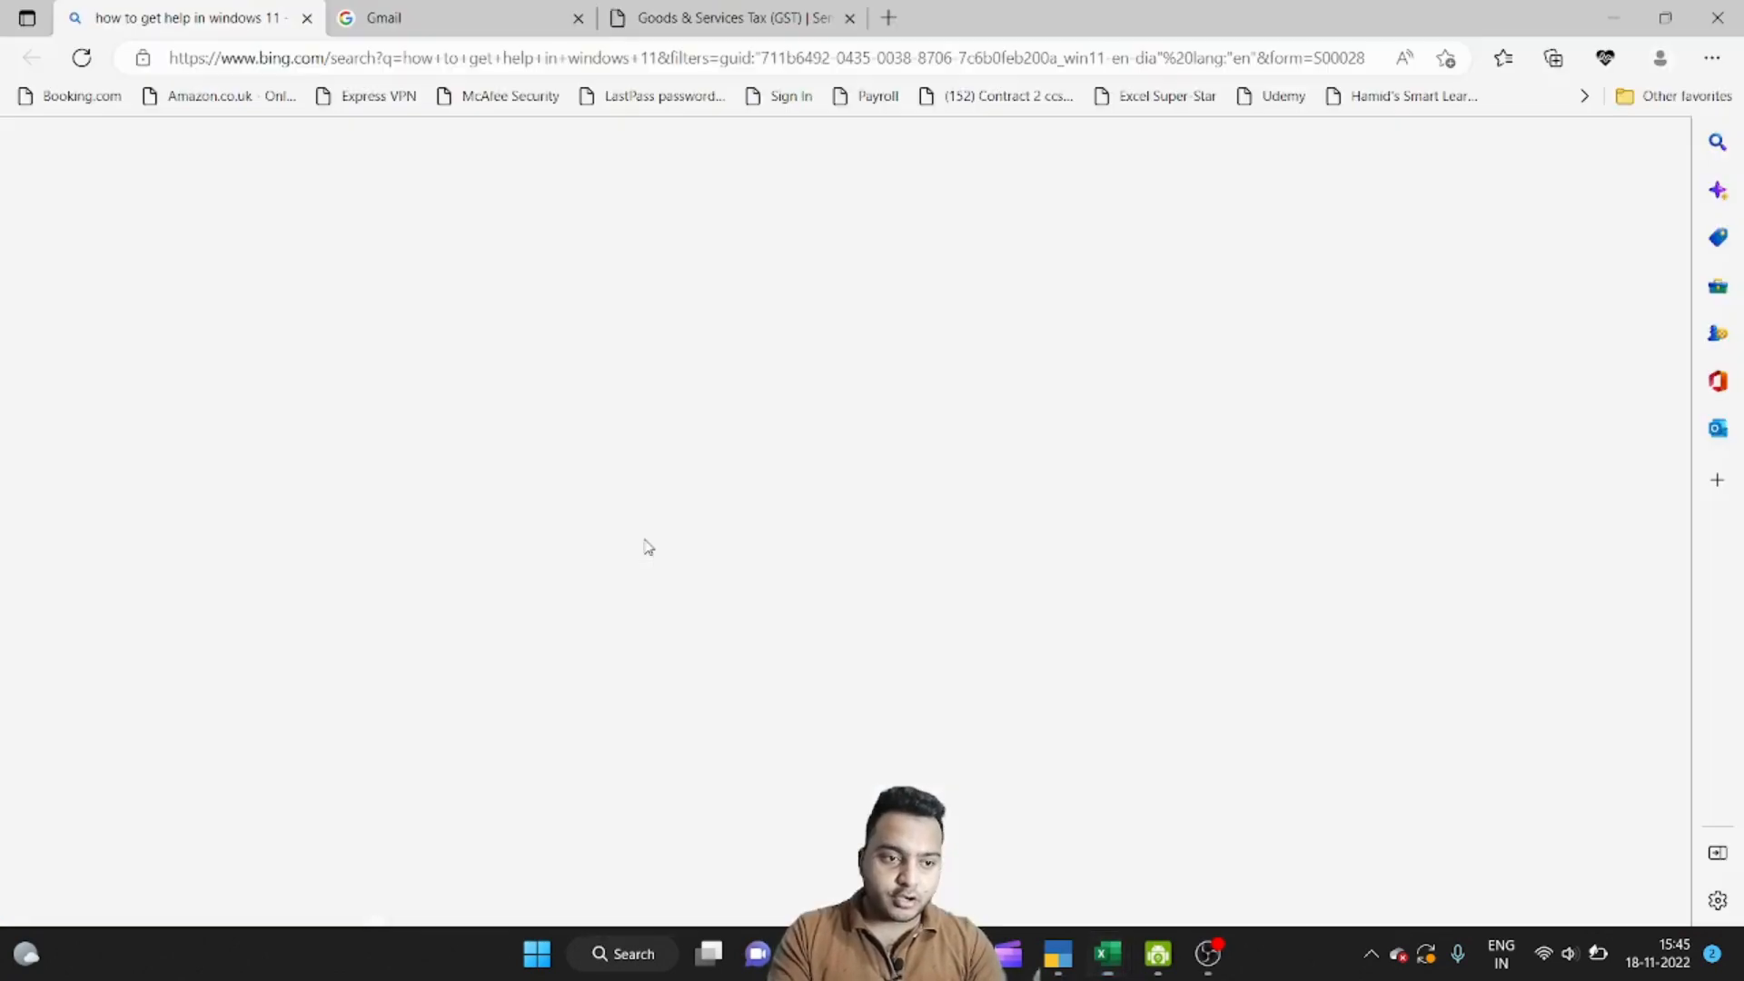
key(alt+Tab)
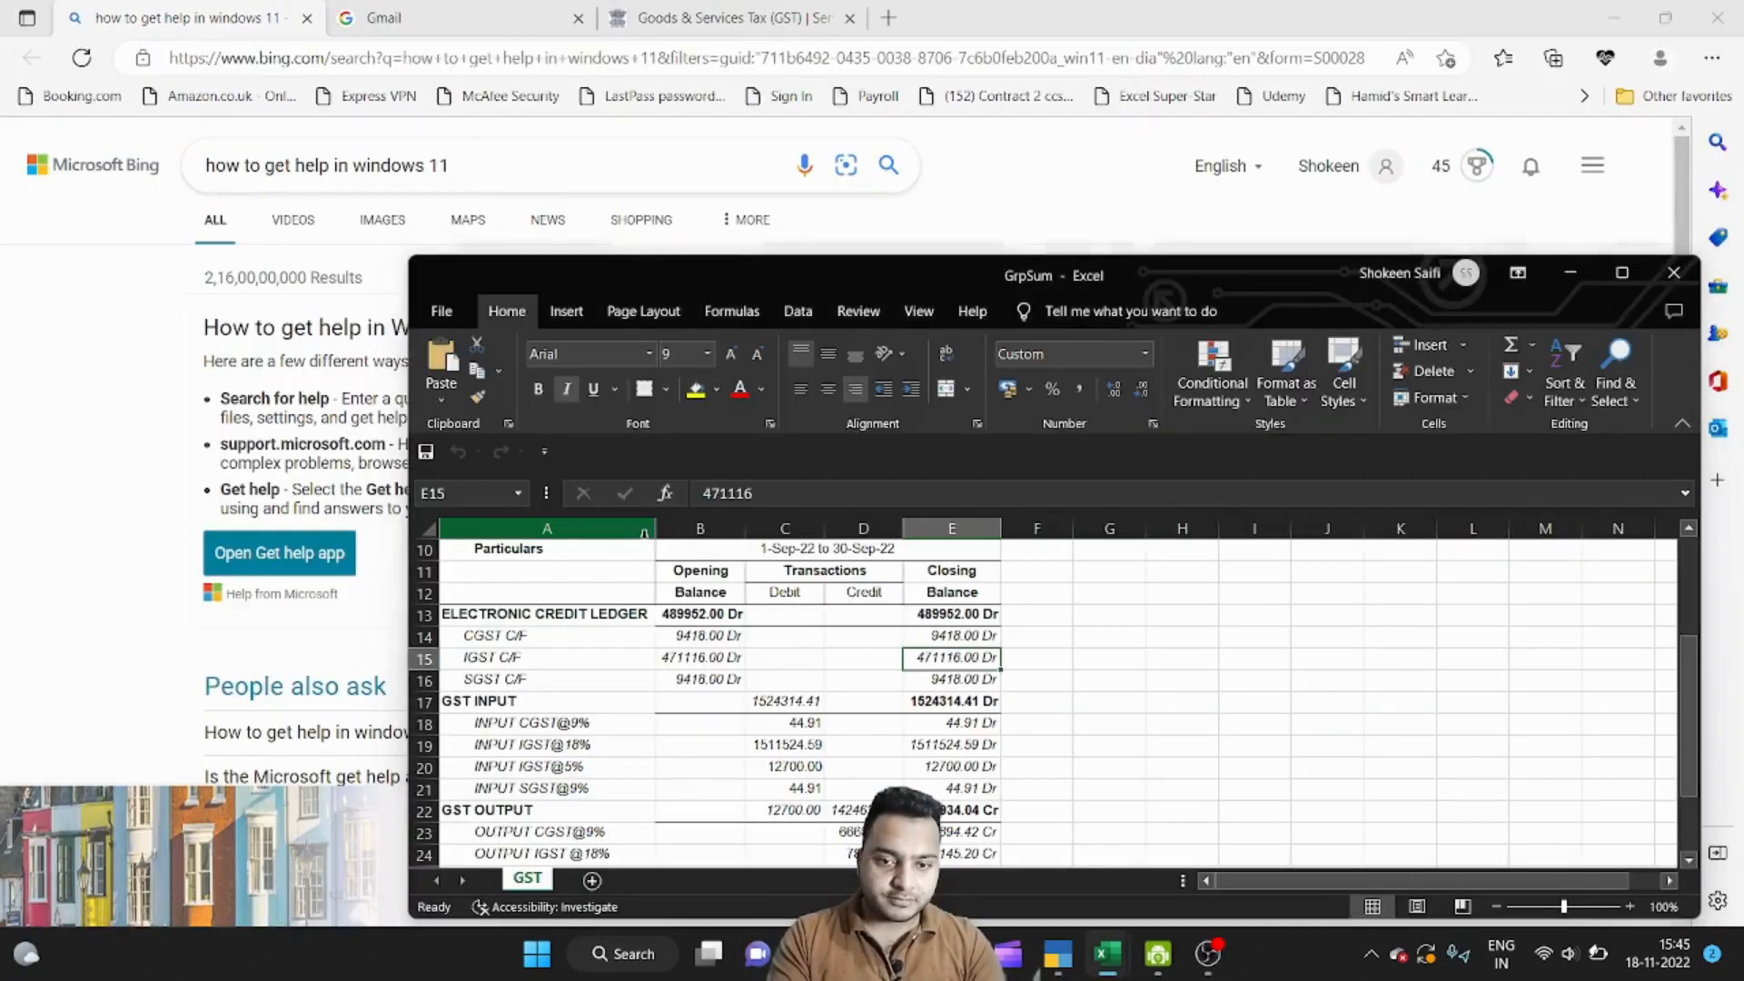
key(alt+Tab)
key(Tab)
key(Down)
key(Left)
key(Left)
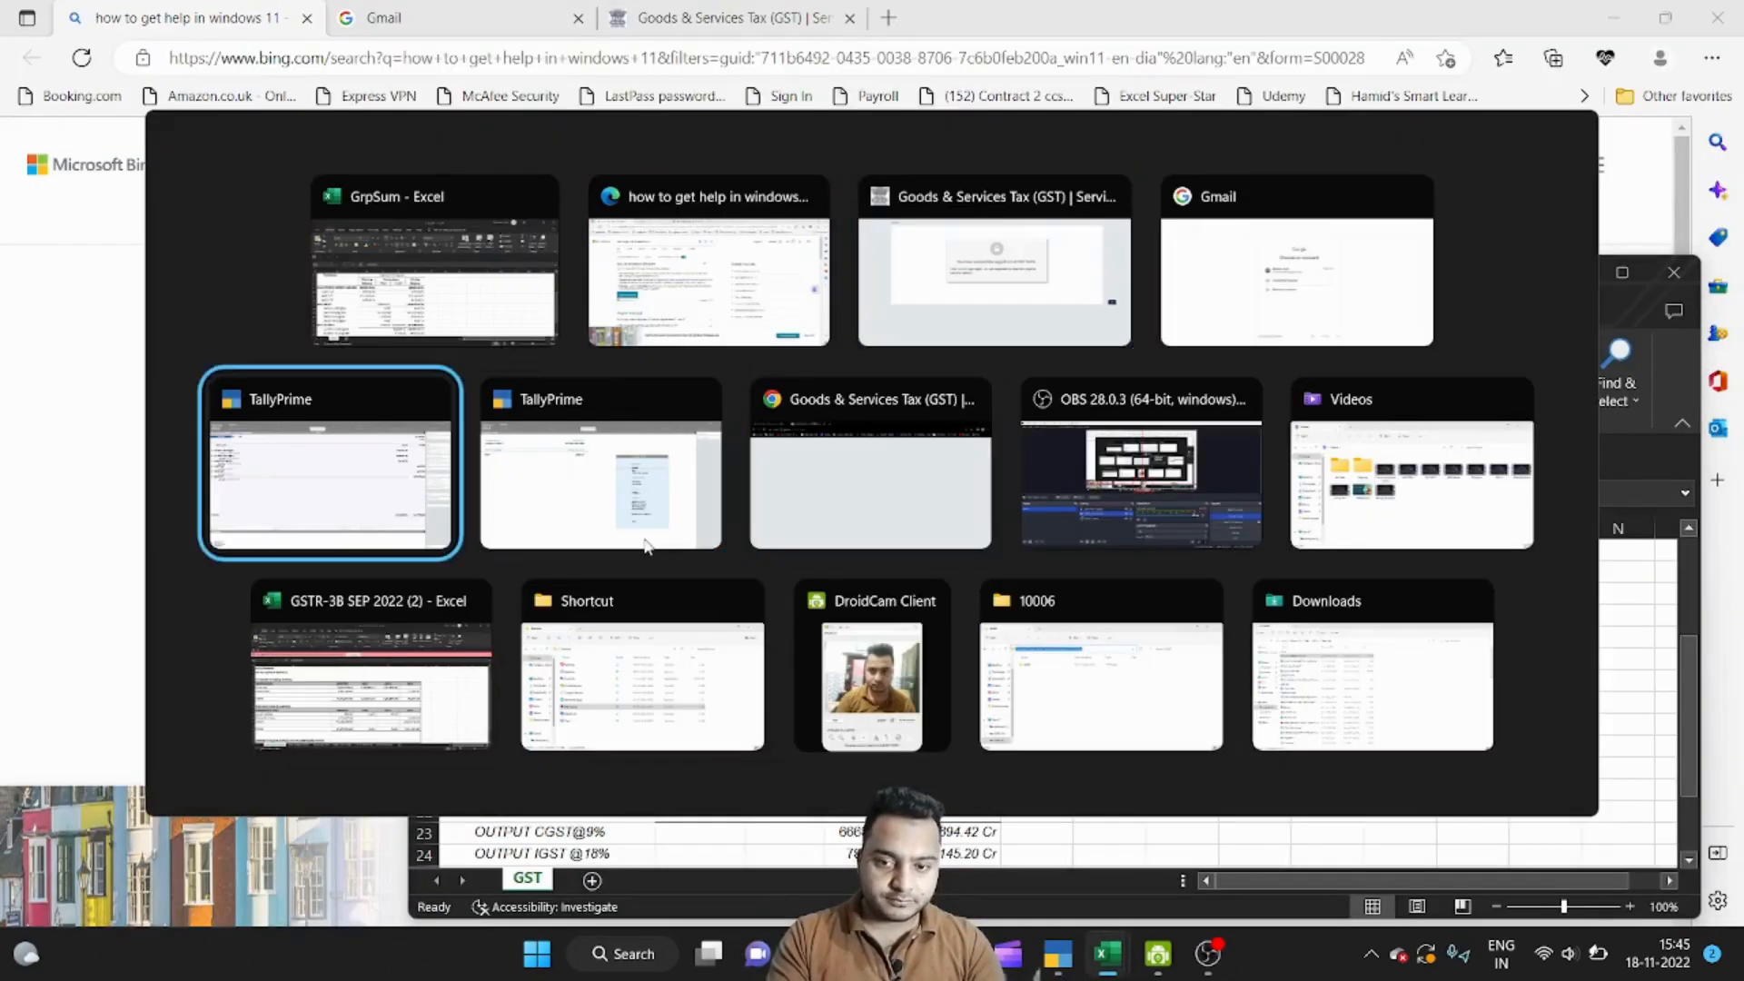
text(4,71,116.00)
key(Return)
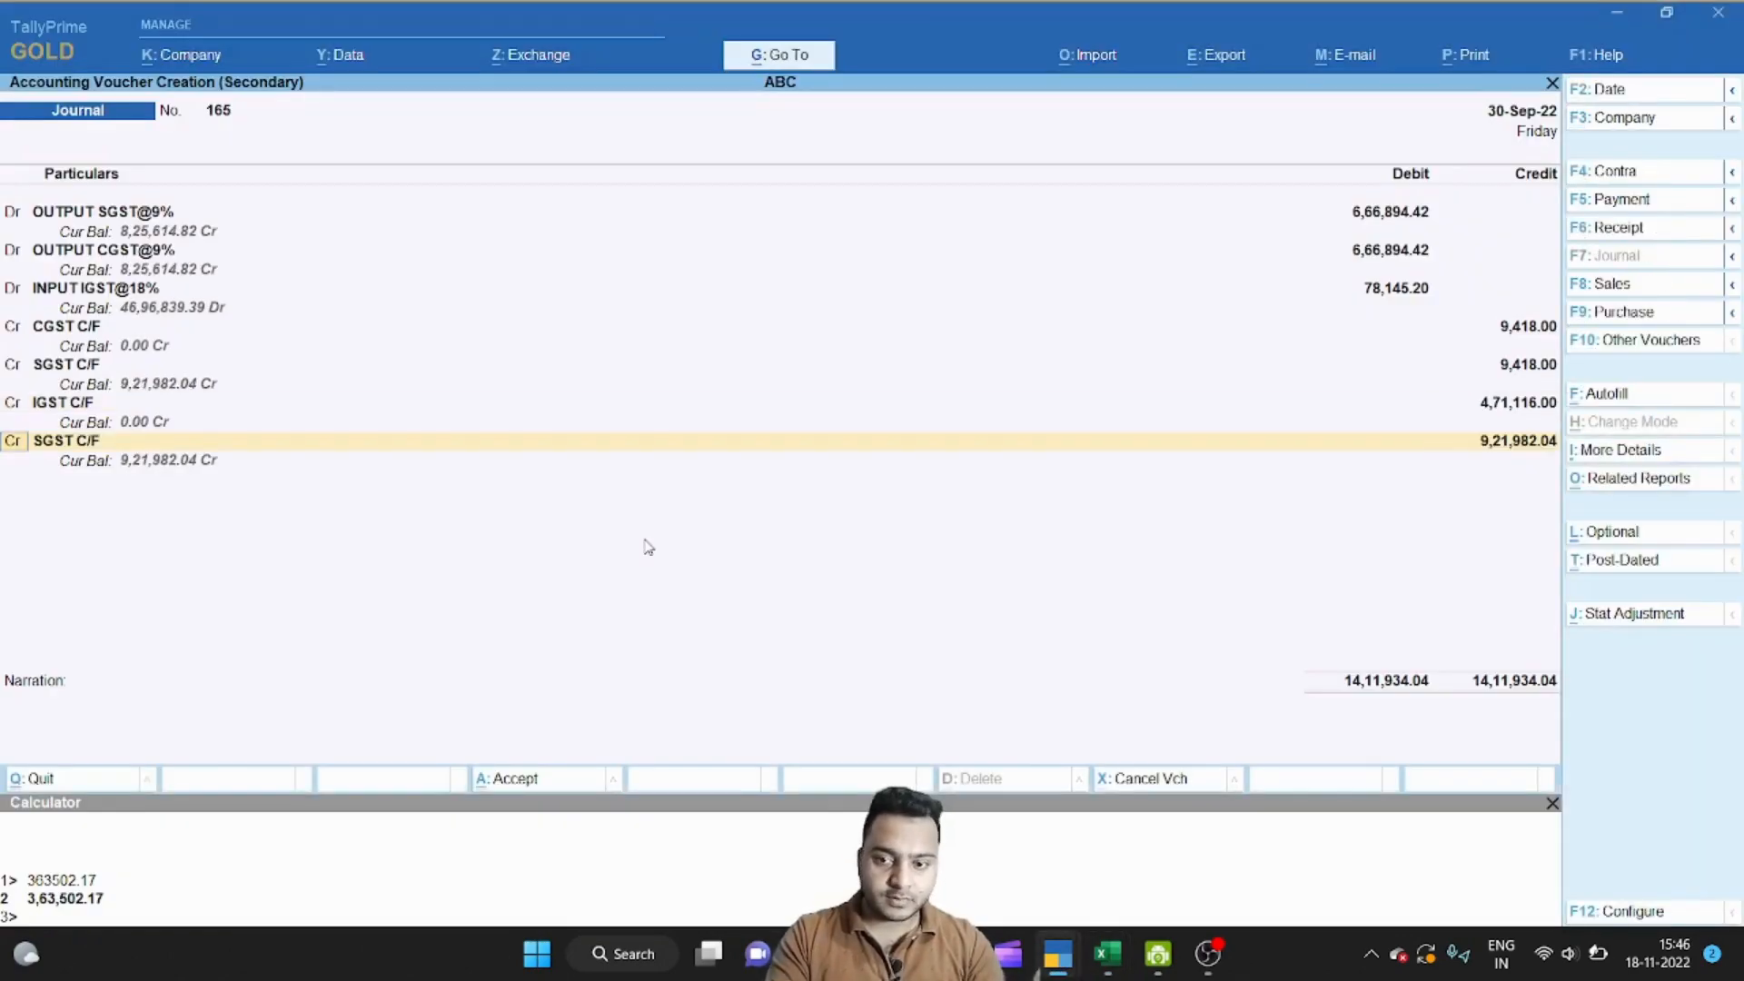
Step: Switch to the GrpSum workbook and select the INPUT CGST@9% closing balance in E18
key(alt+Tab)
key(Down)
key(Down)
key(Down)
key(Down)
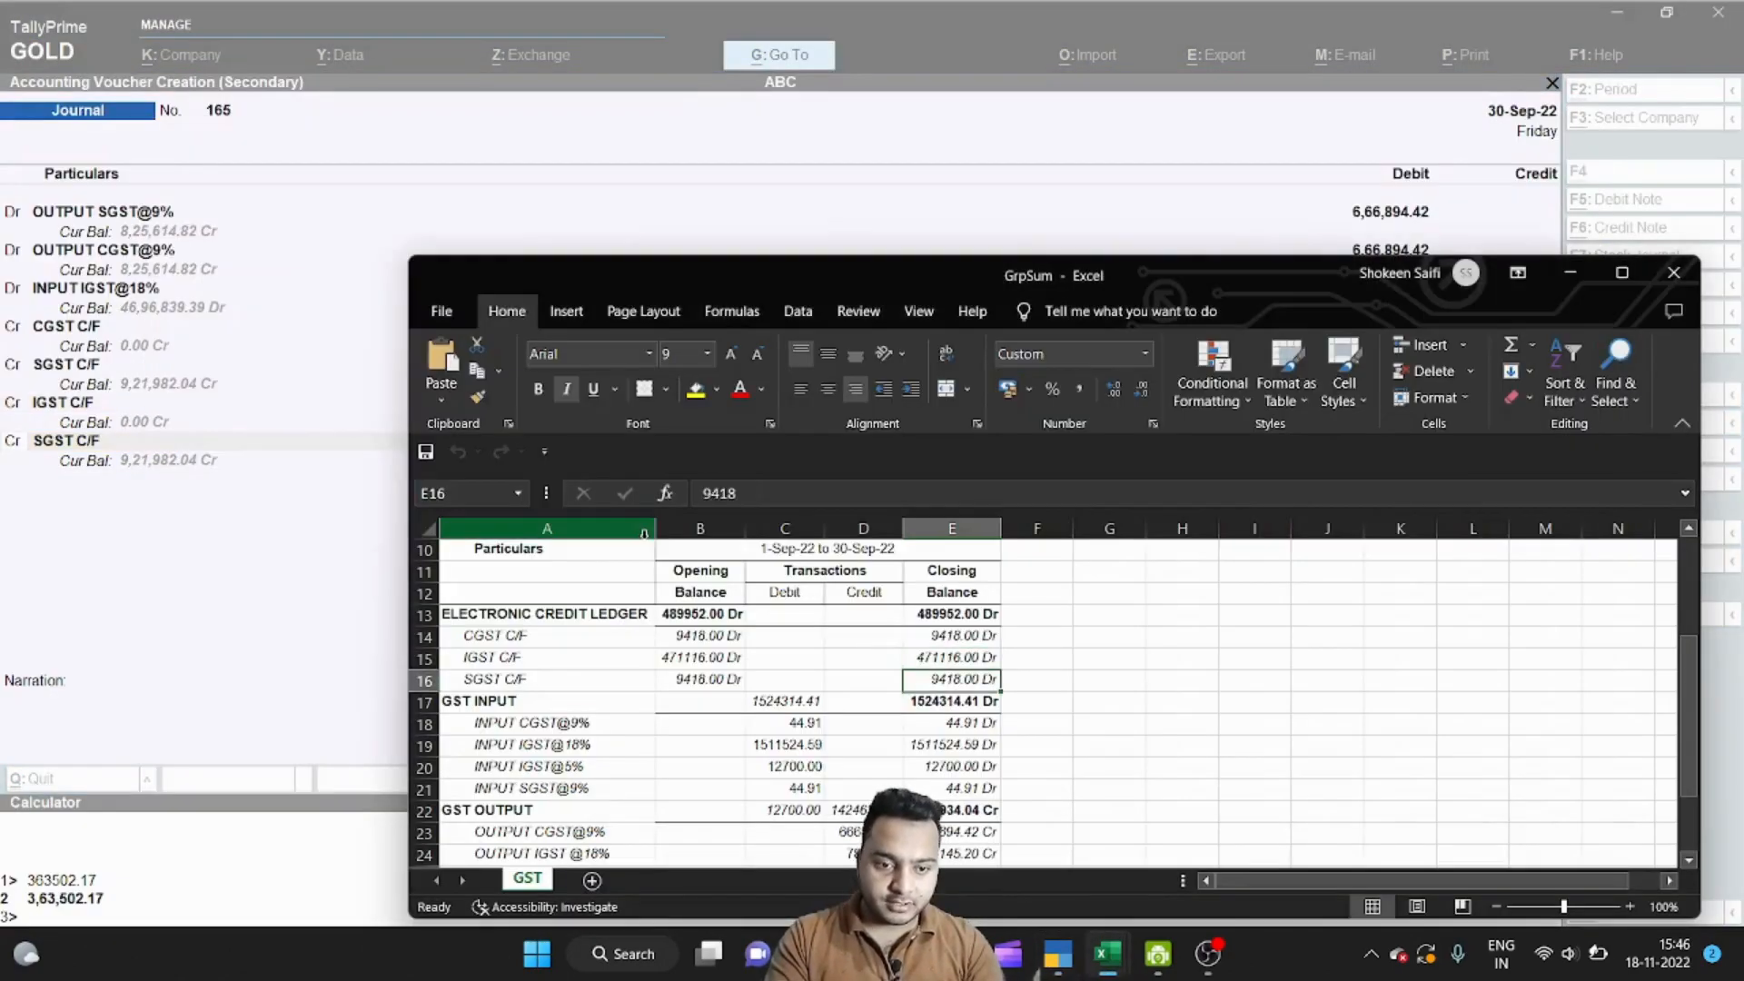
key(ctrl+c)
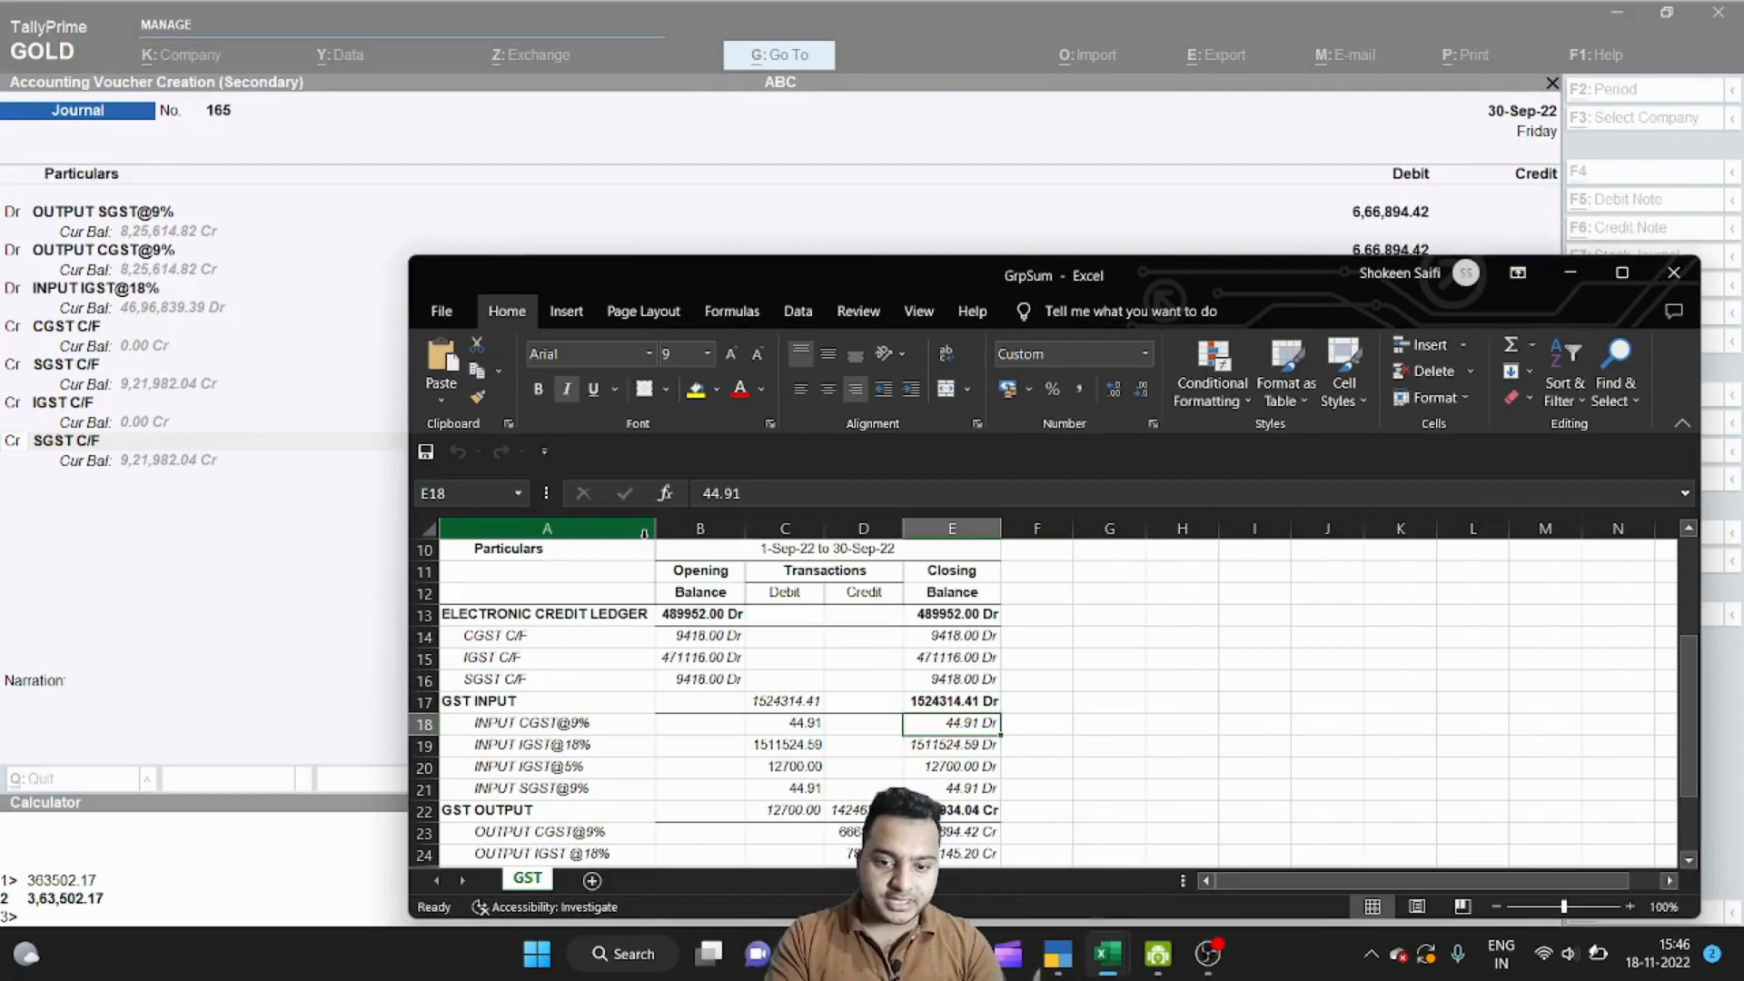
Step: Switch back to TallyPrime and choose INPUT CGST@9% as the fourth credit ledger of the journal
key(alt+Tab)
key(Return)
key(alt+Tab)
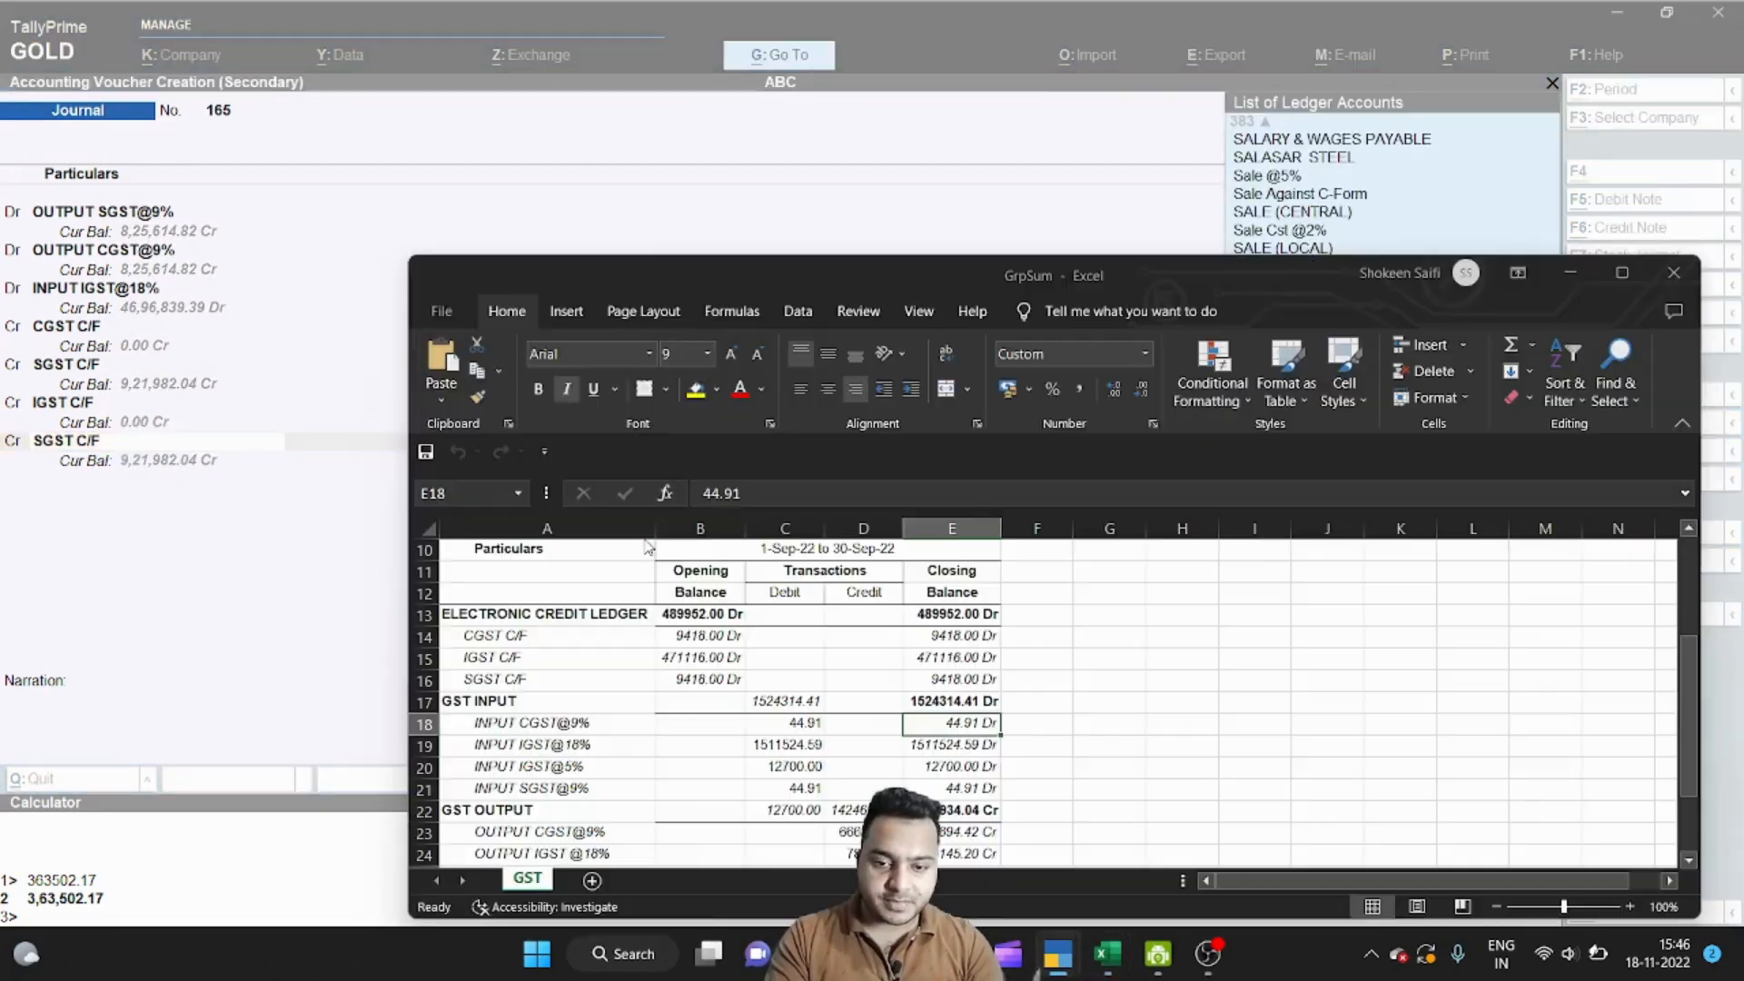
key(alt+Tab)
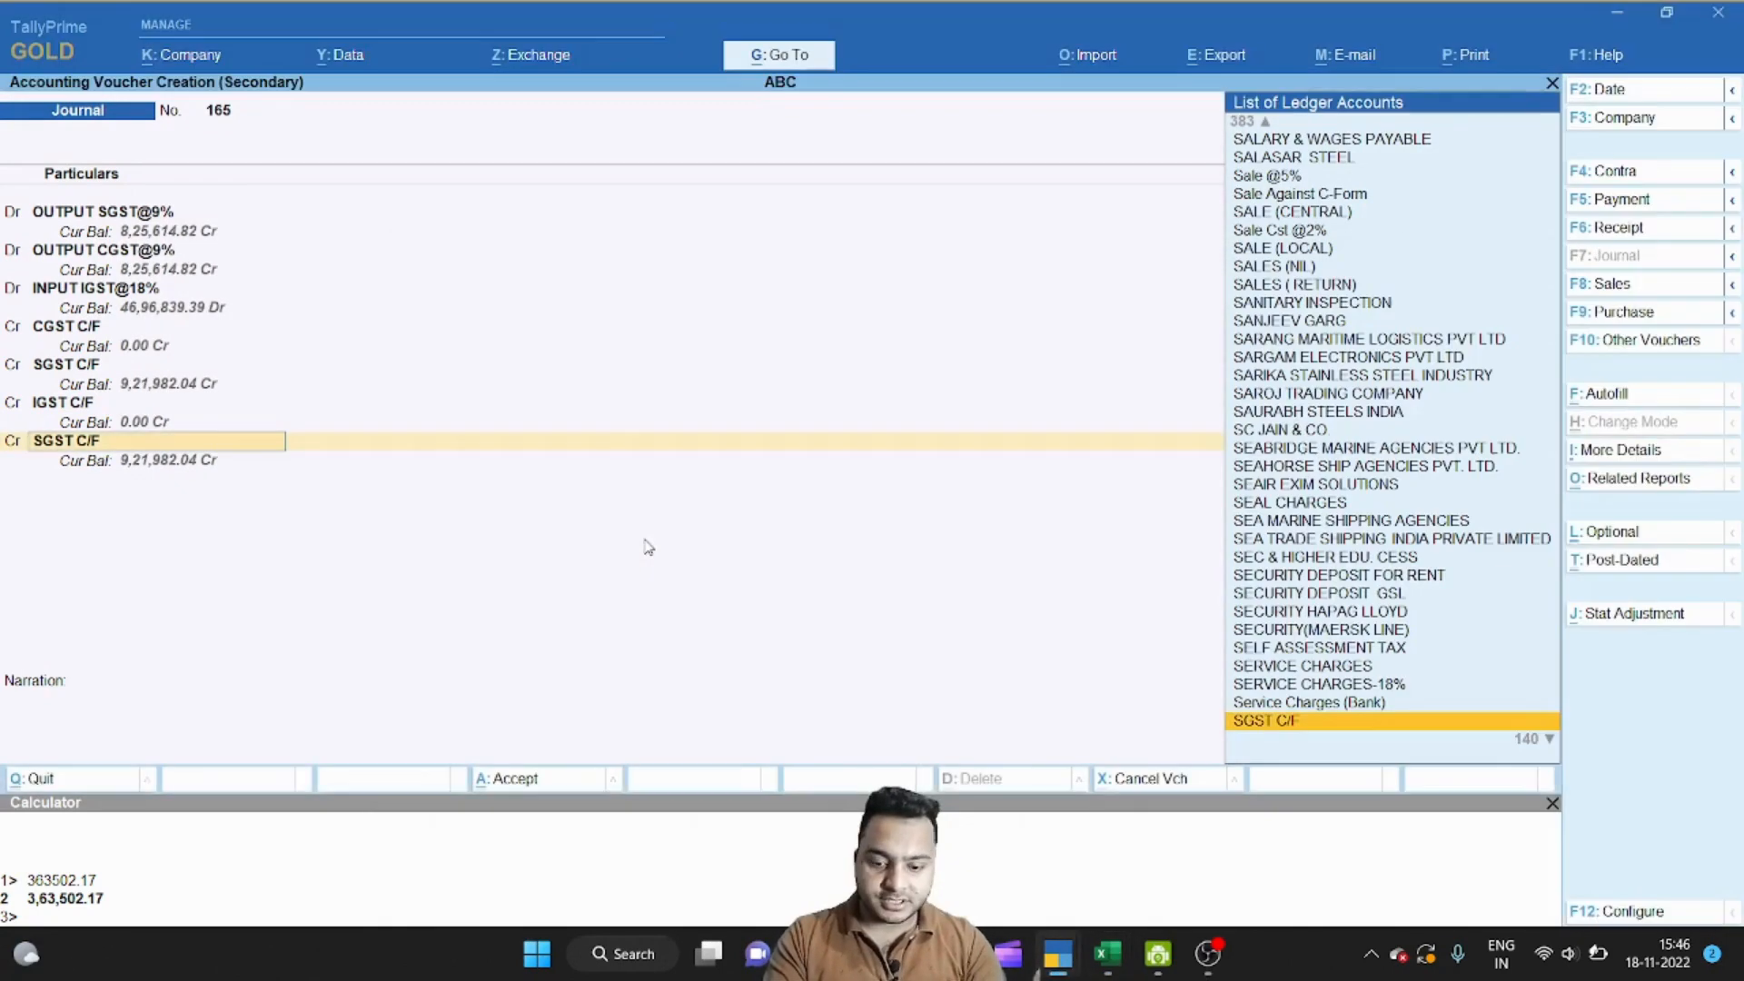
text(IN)
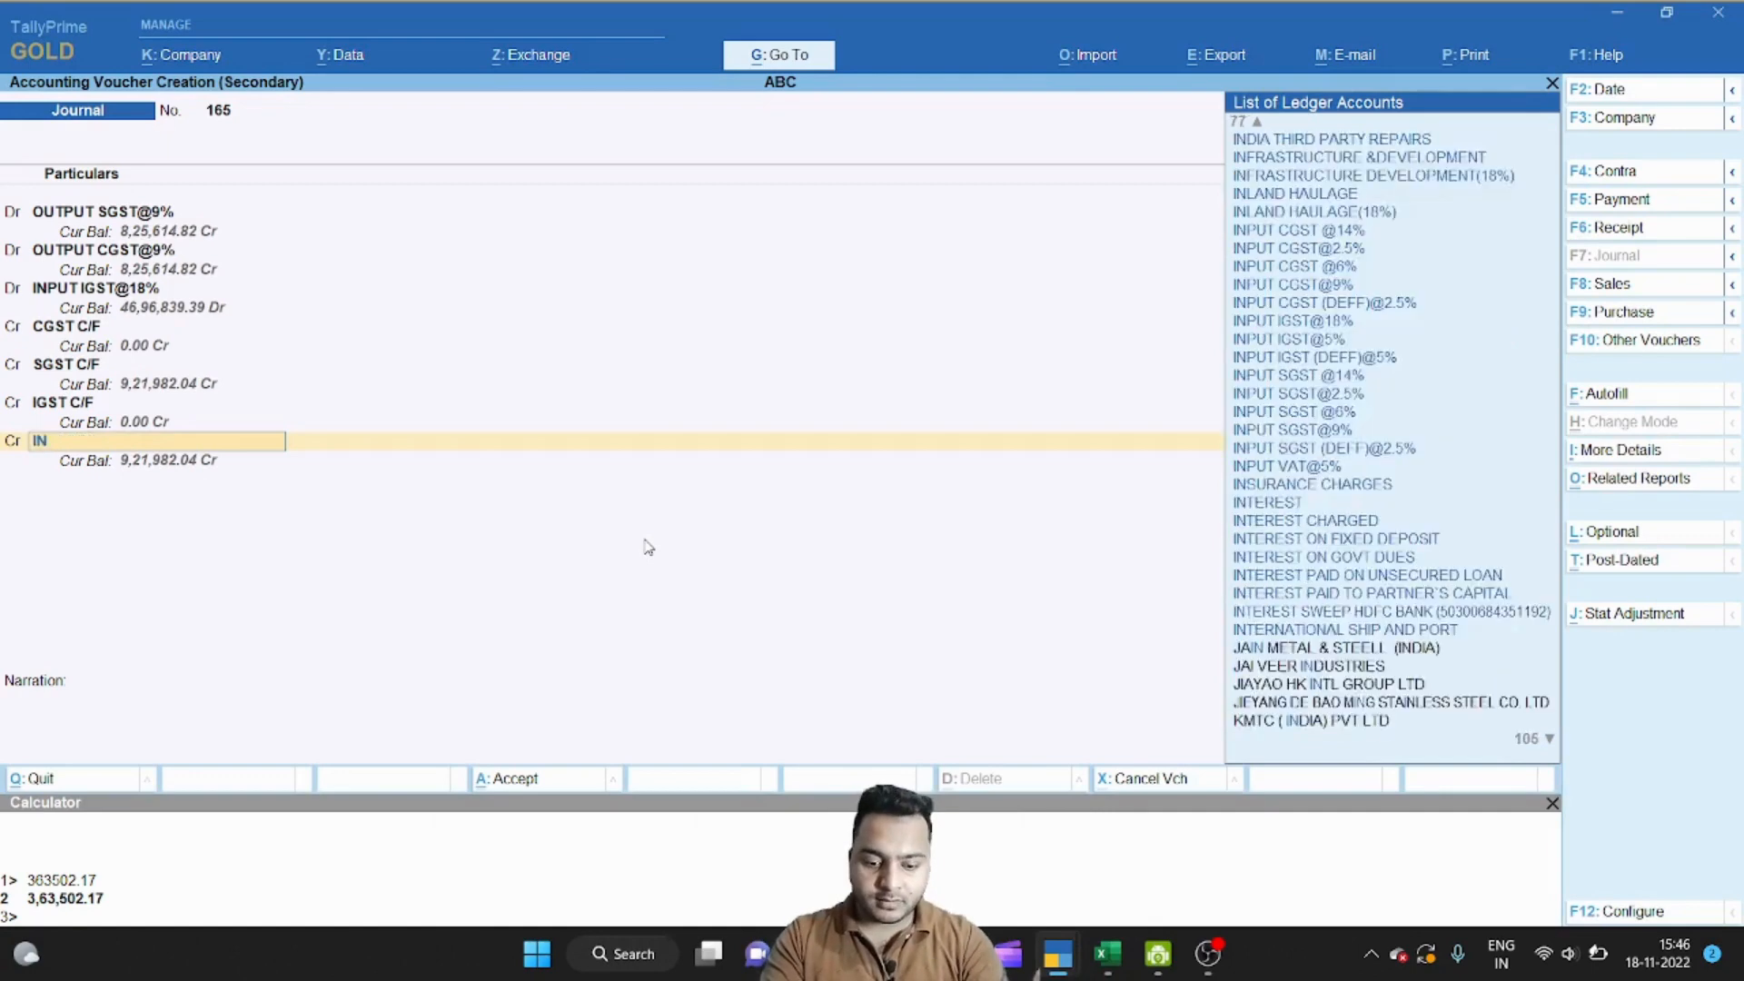
text(PUT CGS)
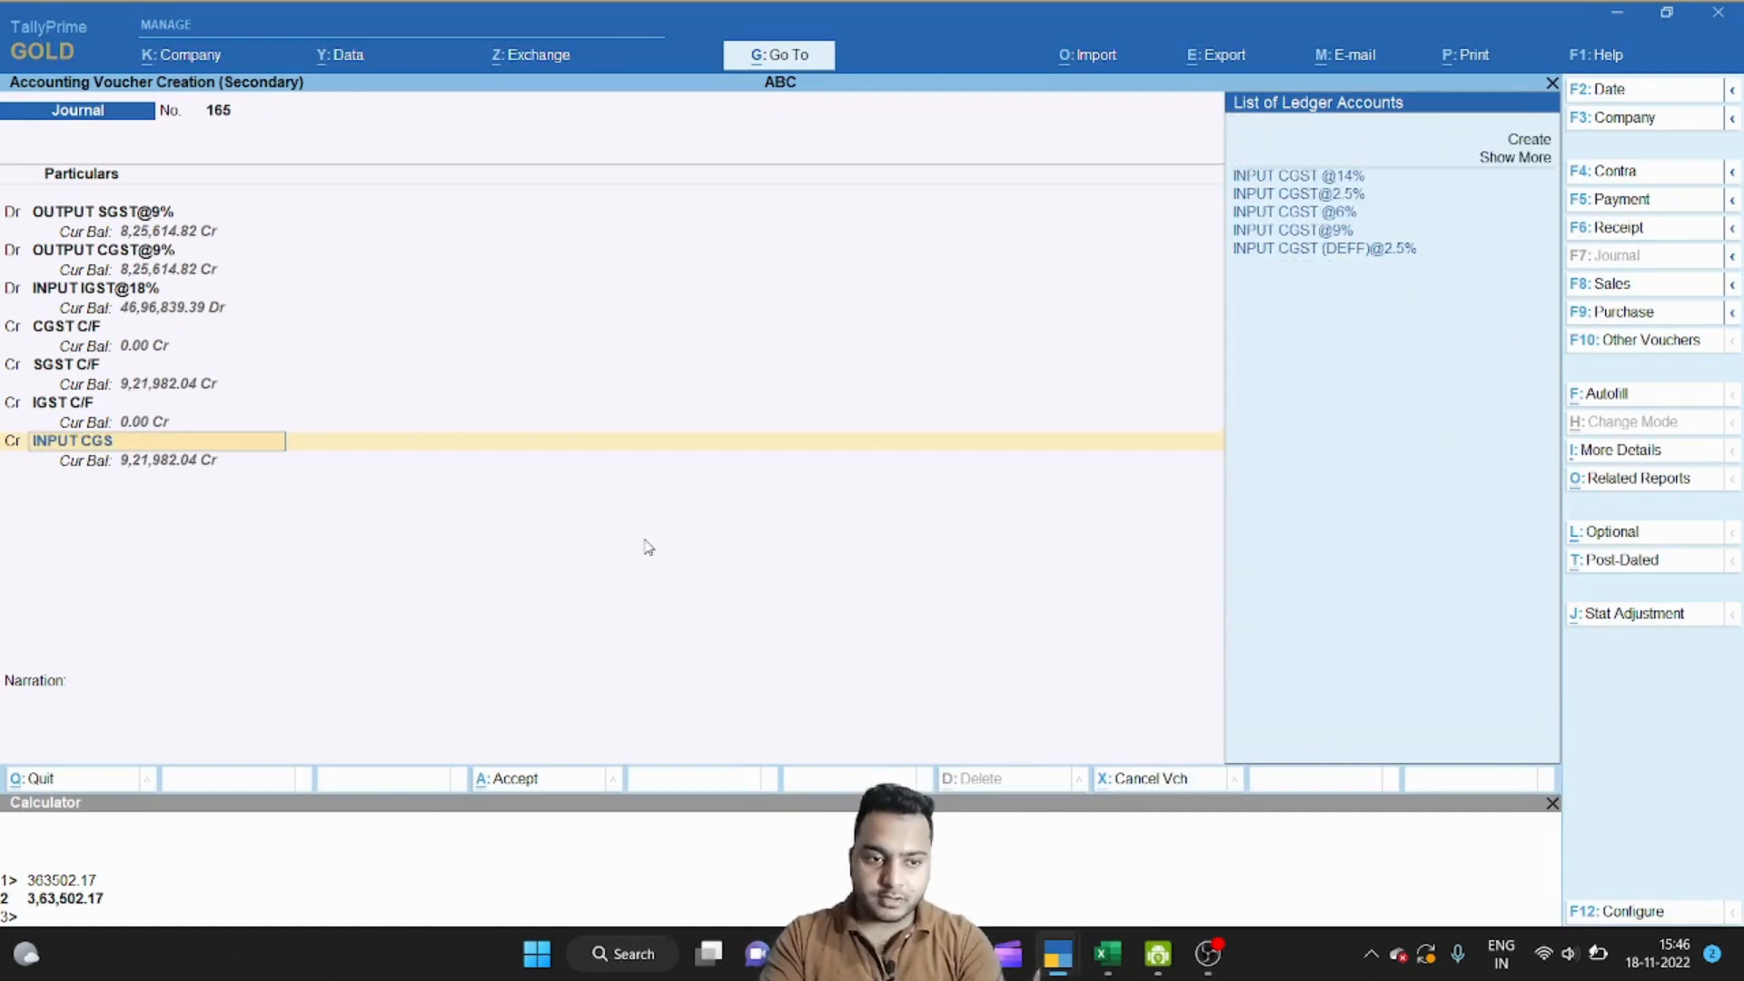
text(T)
key(Down)
key(Down)
key(Down)
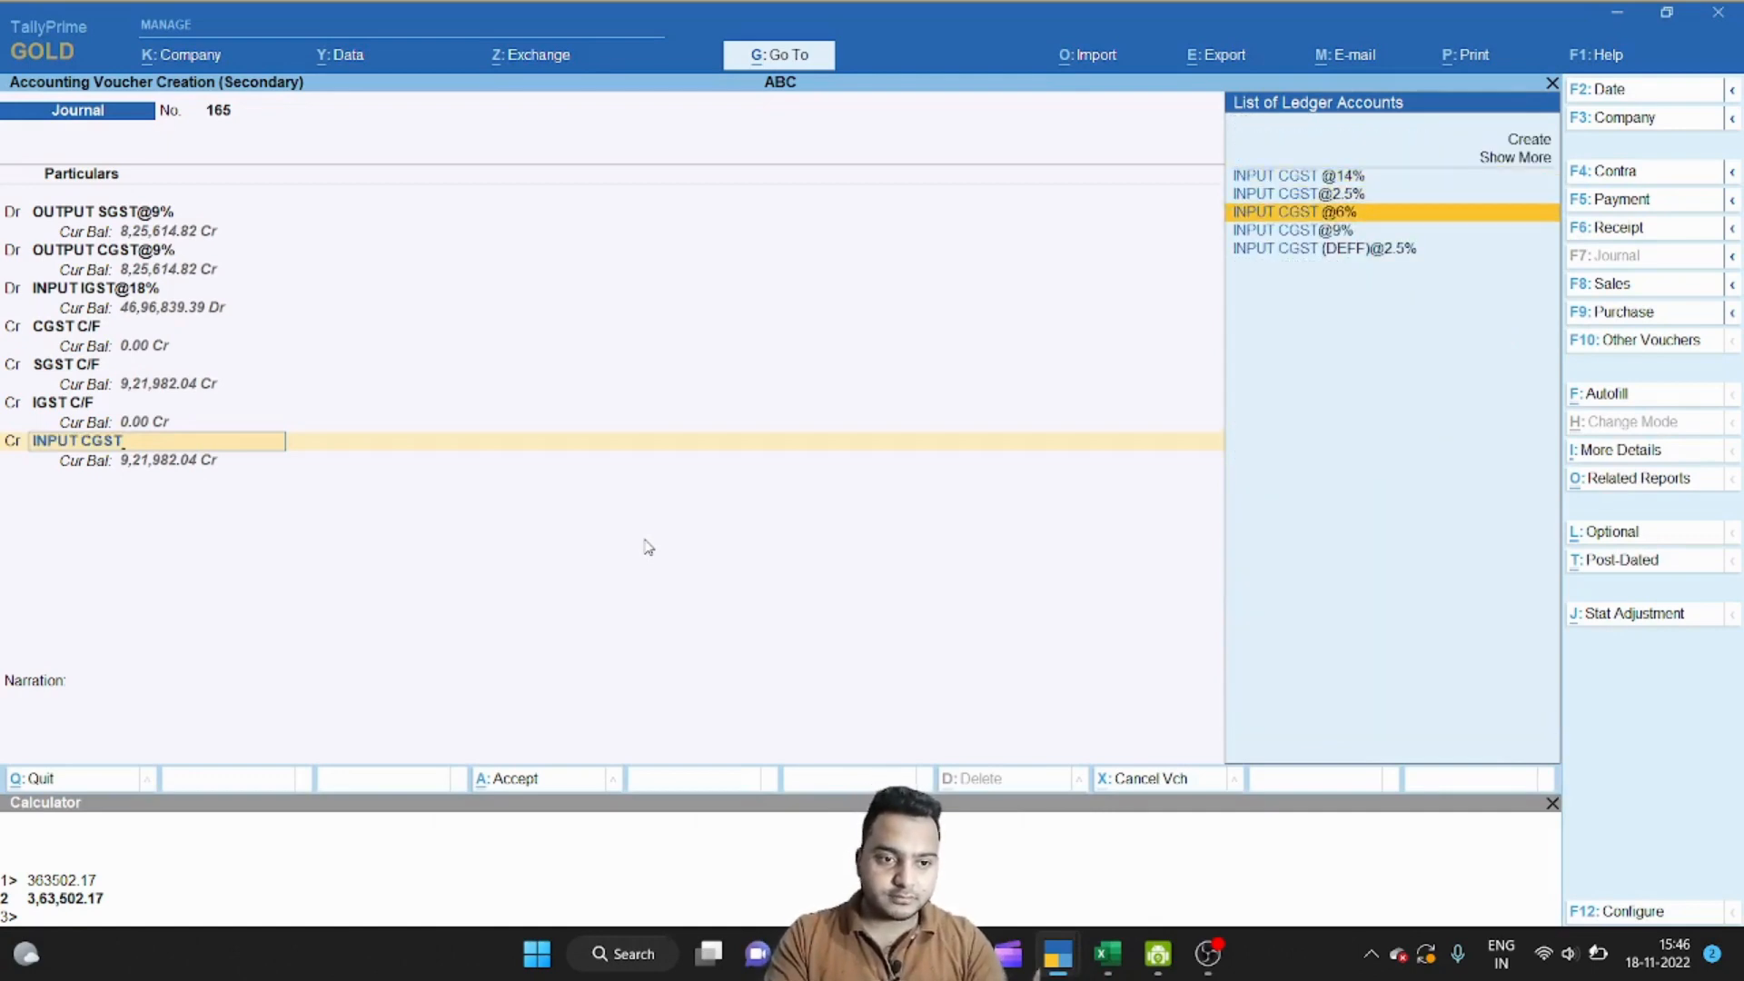
key(Down)
key(Return)
Step: Check the INPUT CGST@9% closing balance in the GrpSum workbook and enter 44.91 as its credit amount in the TallyPrime journal
key(alt+Tab)
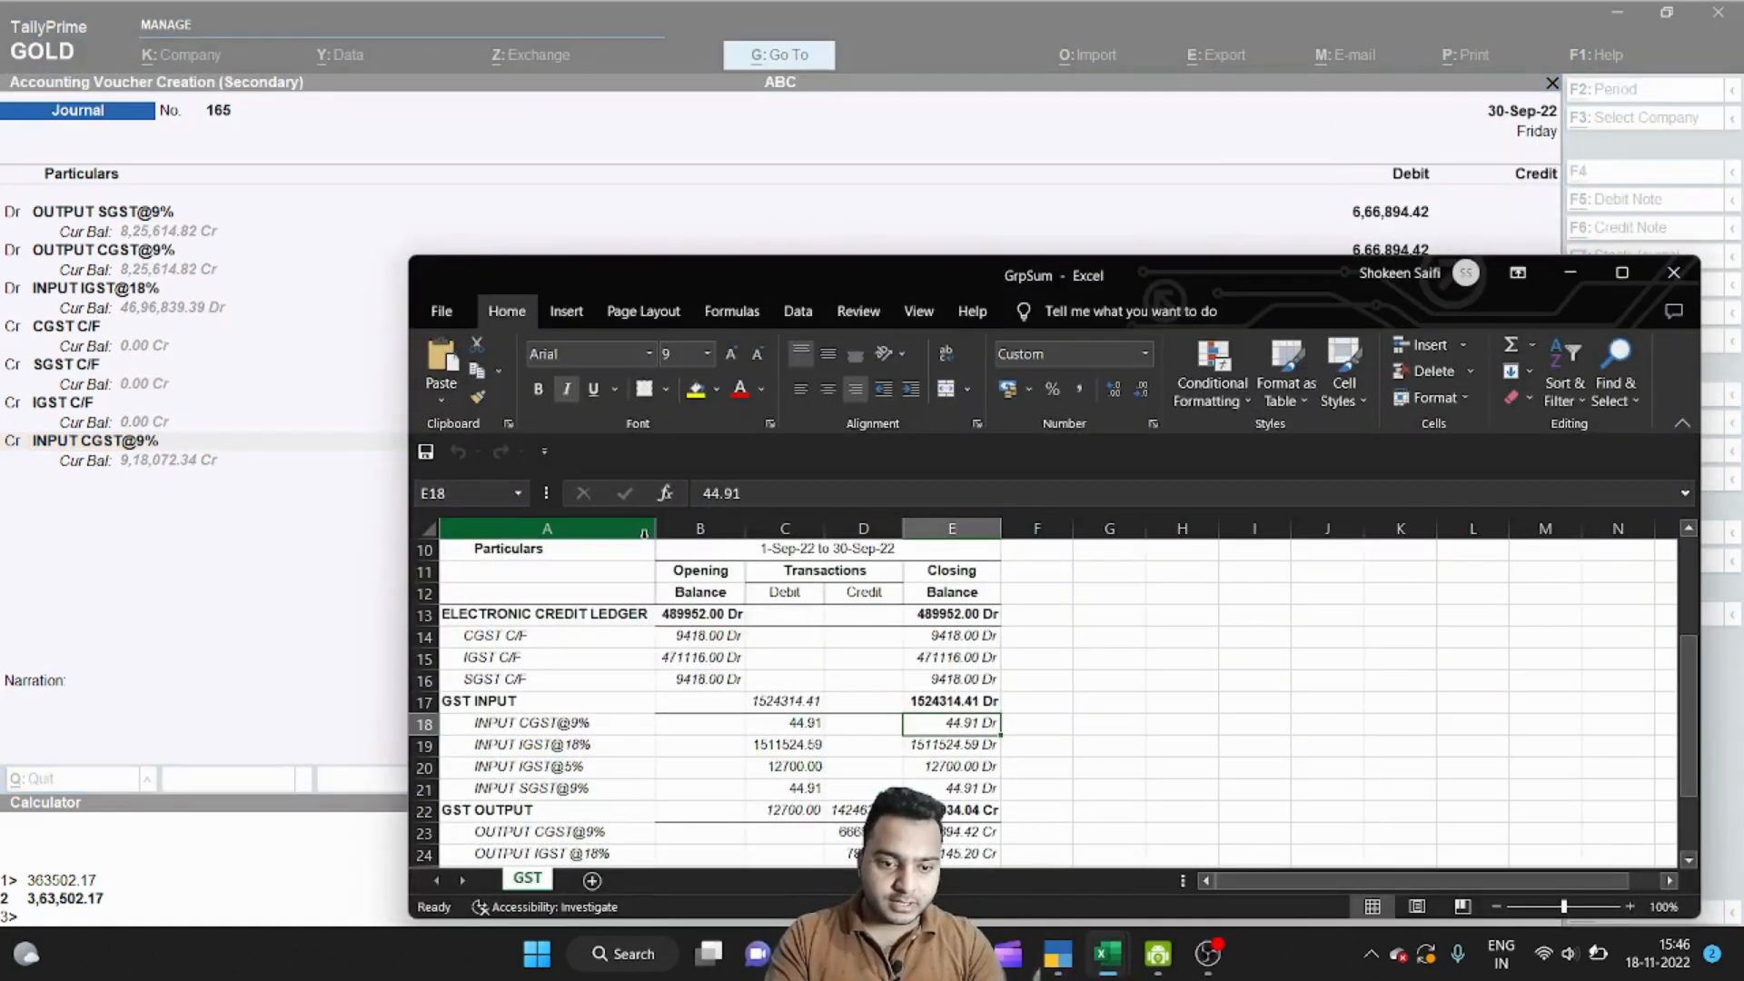
key(alt+Tab)
text(44.91)
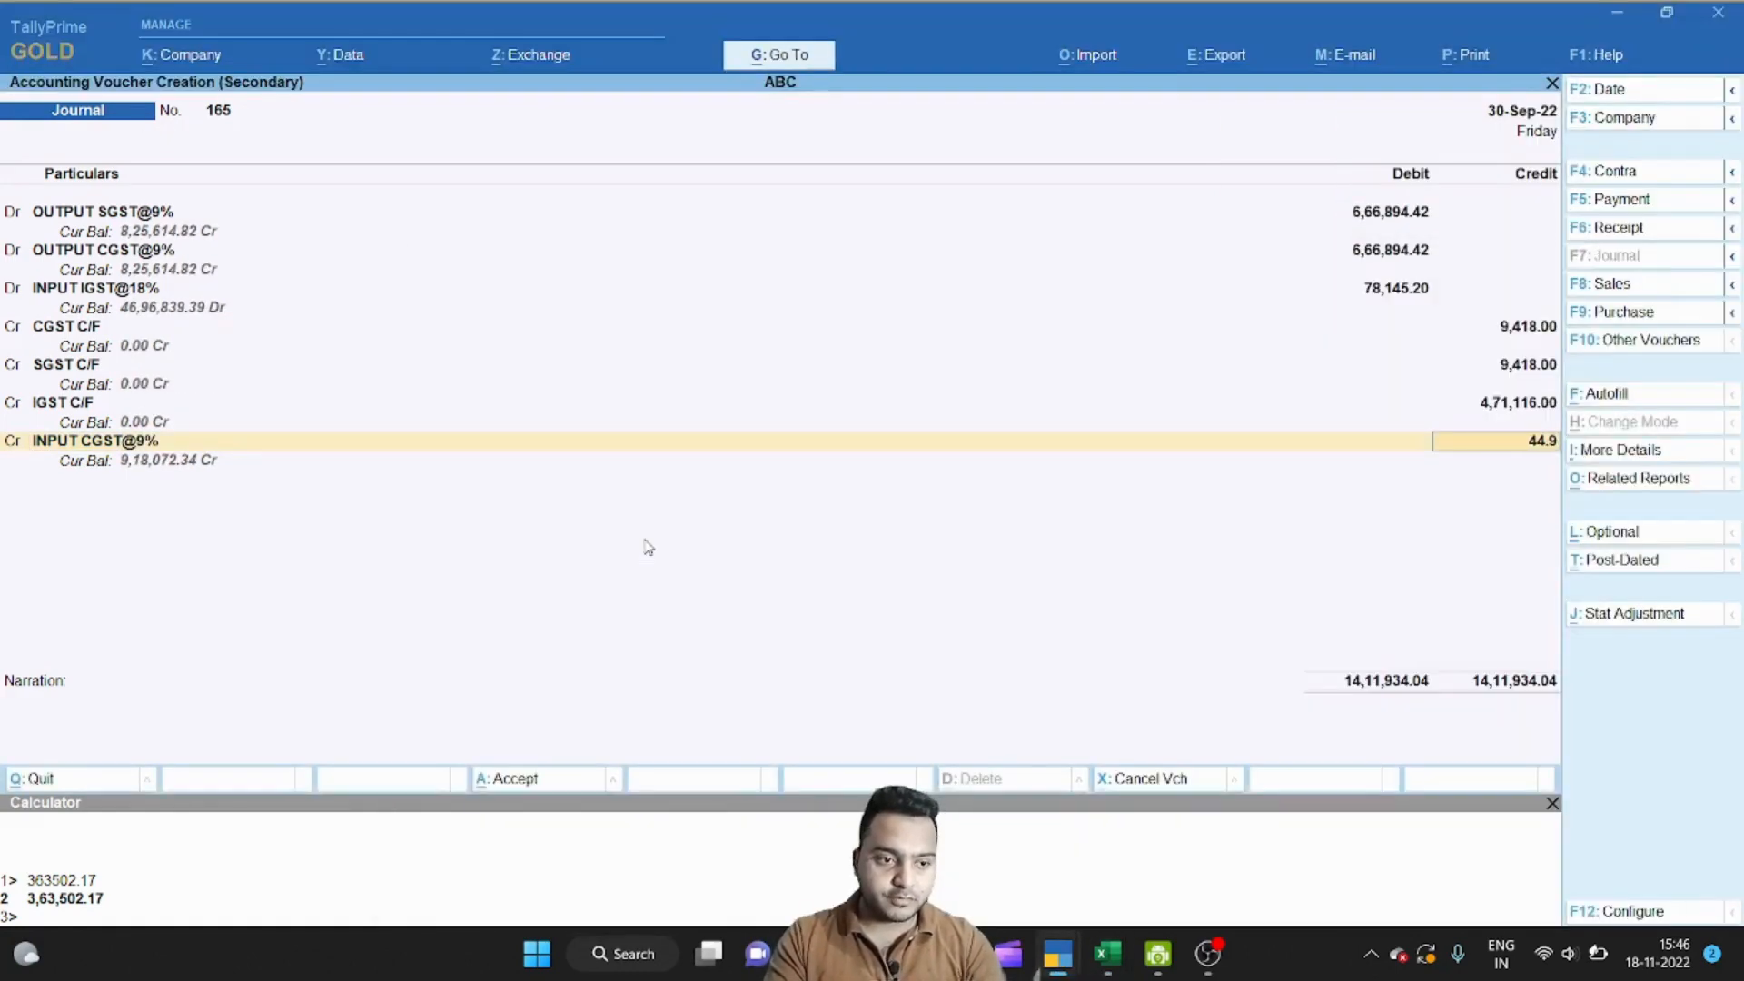
key(Return)
Step: Switch to the GrpSum workbook and copy the INPUT IGST@18% closing balance, 1511524.59, from cell E19
key(alt+Tab)
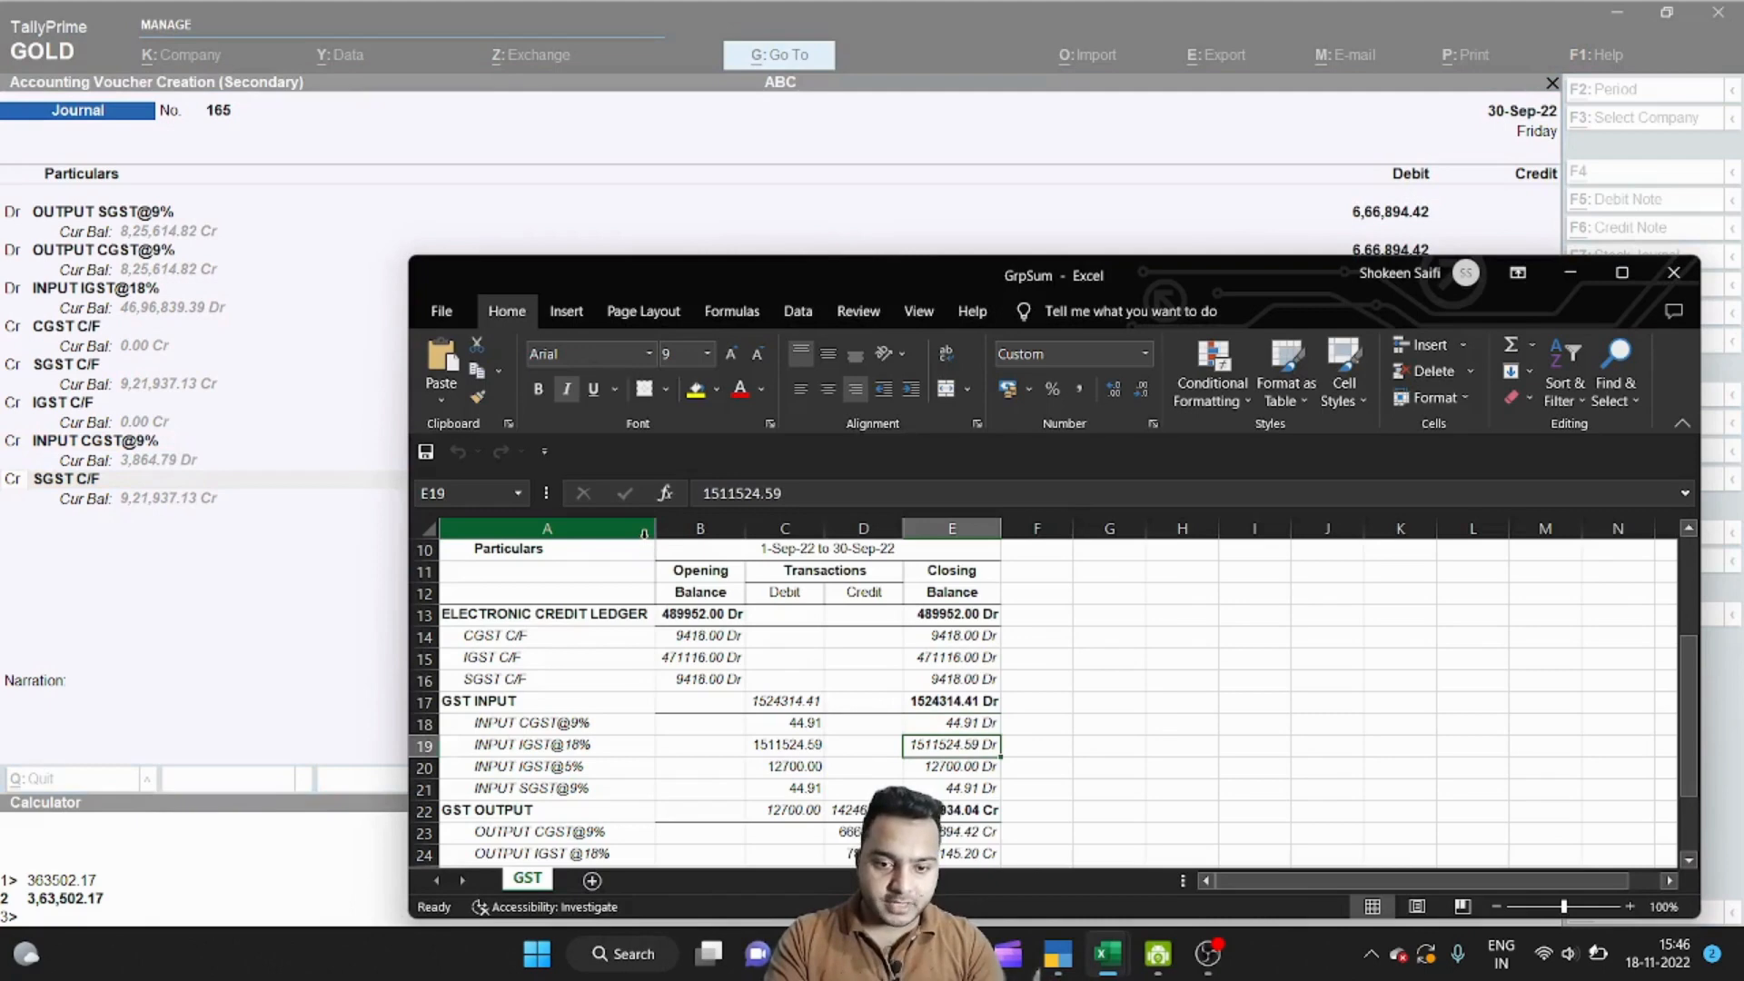
key(F2)
key(shift+Home)
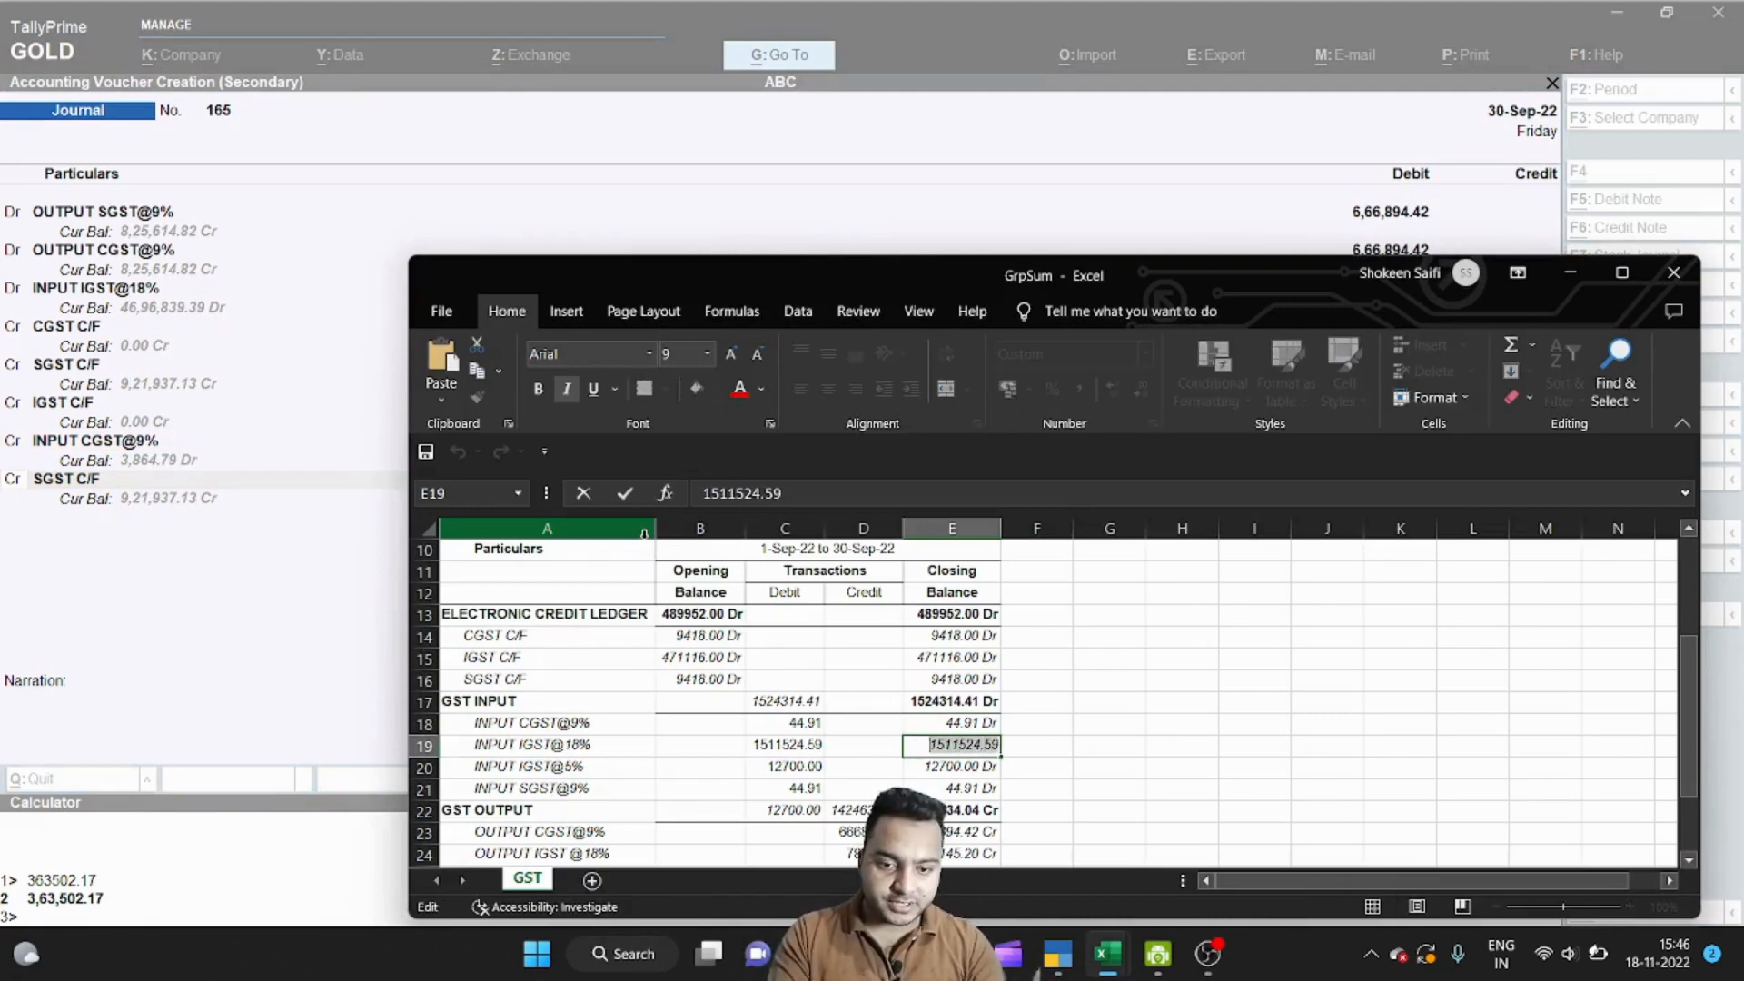
key(ctrl+c)
key(Escape)
Step: Return to the journal in TallyPrime and credit the INPUT IGST@18% ledger with 15,11,524.59
key(alt+Tab)
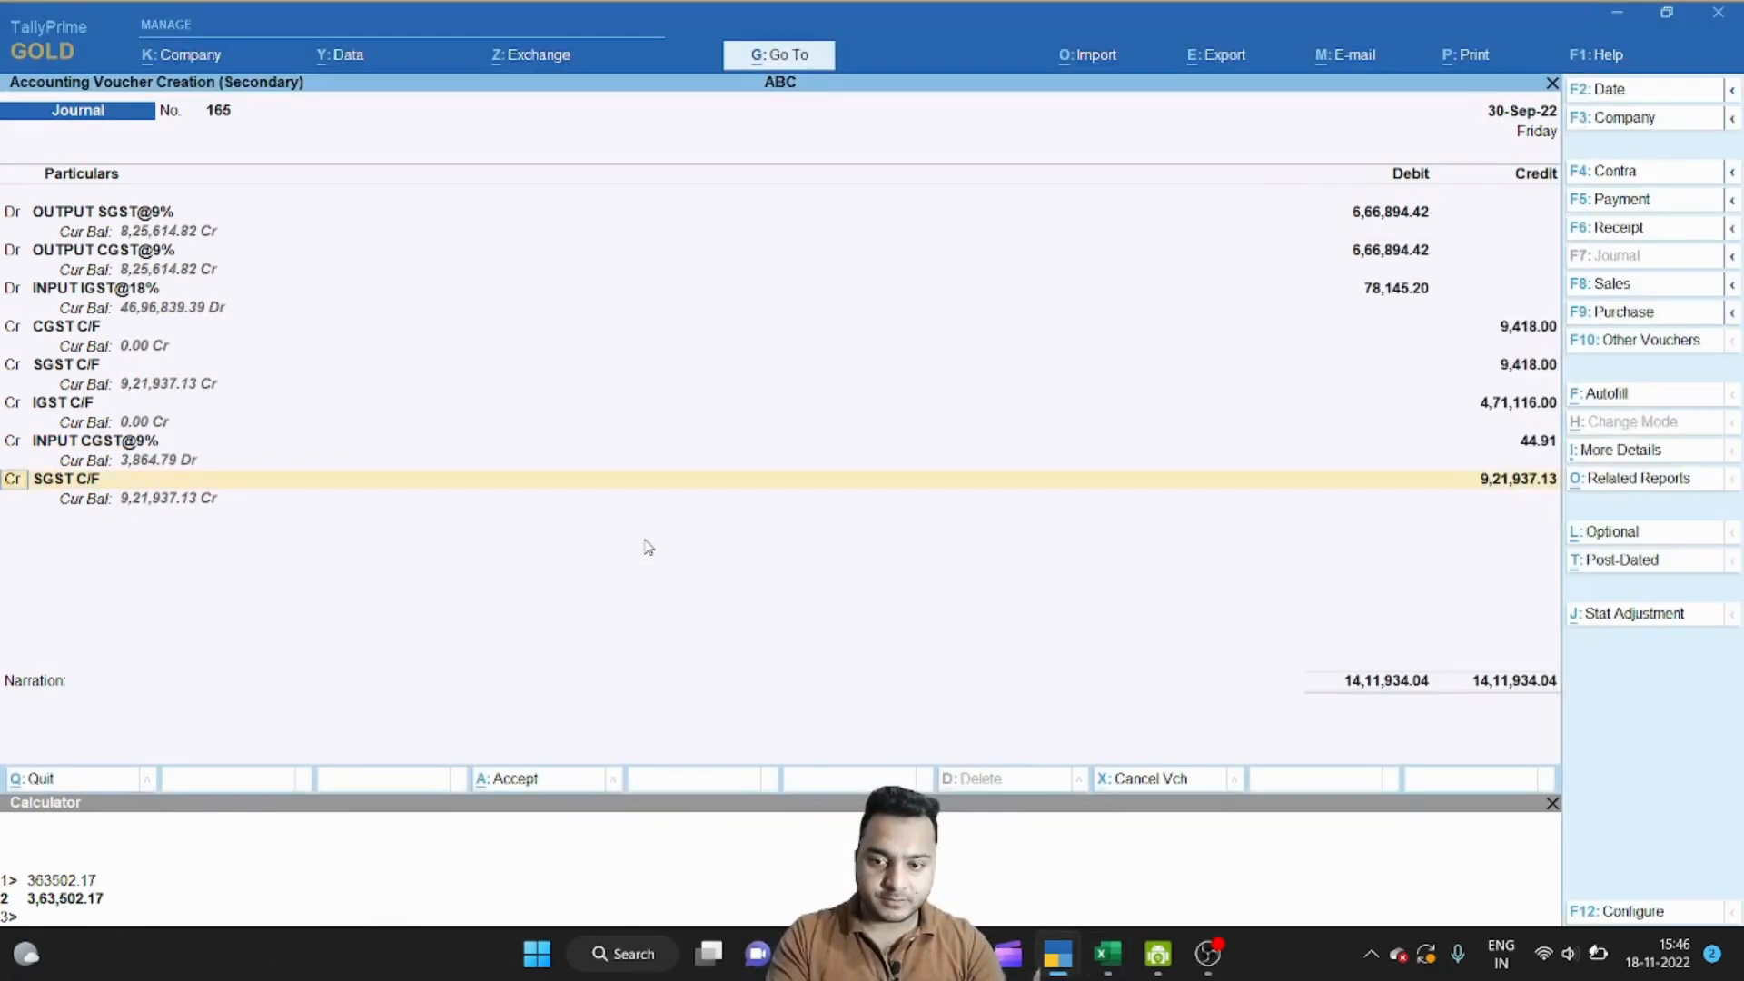
text(INPUT)
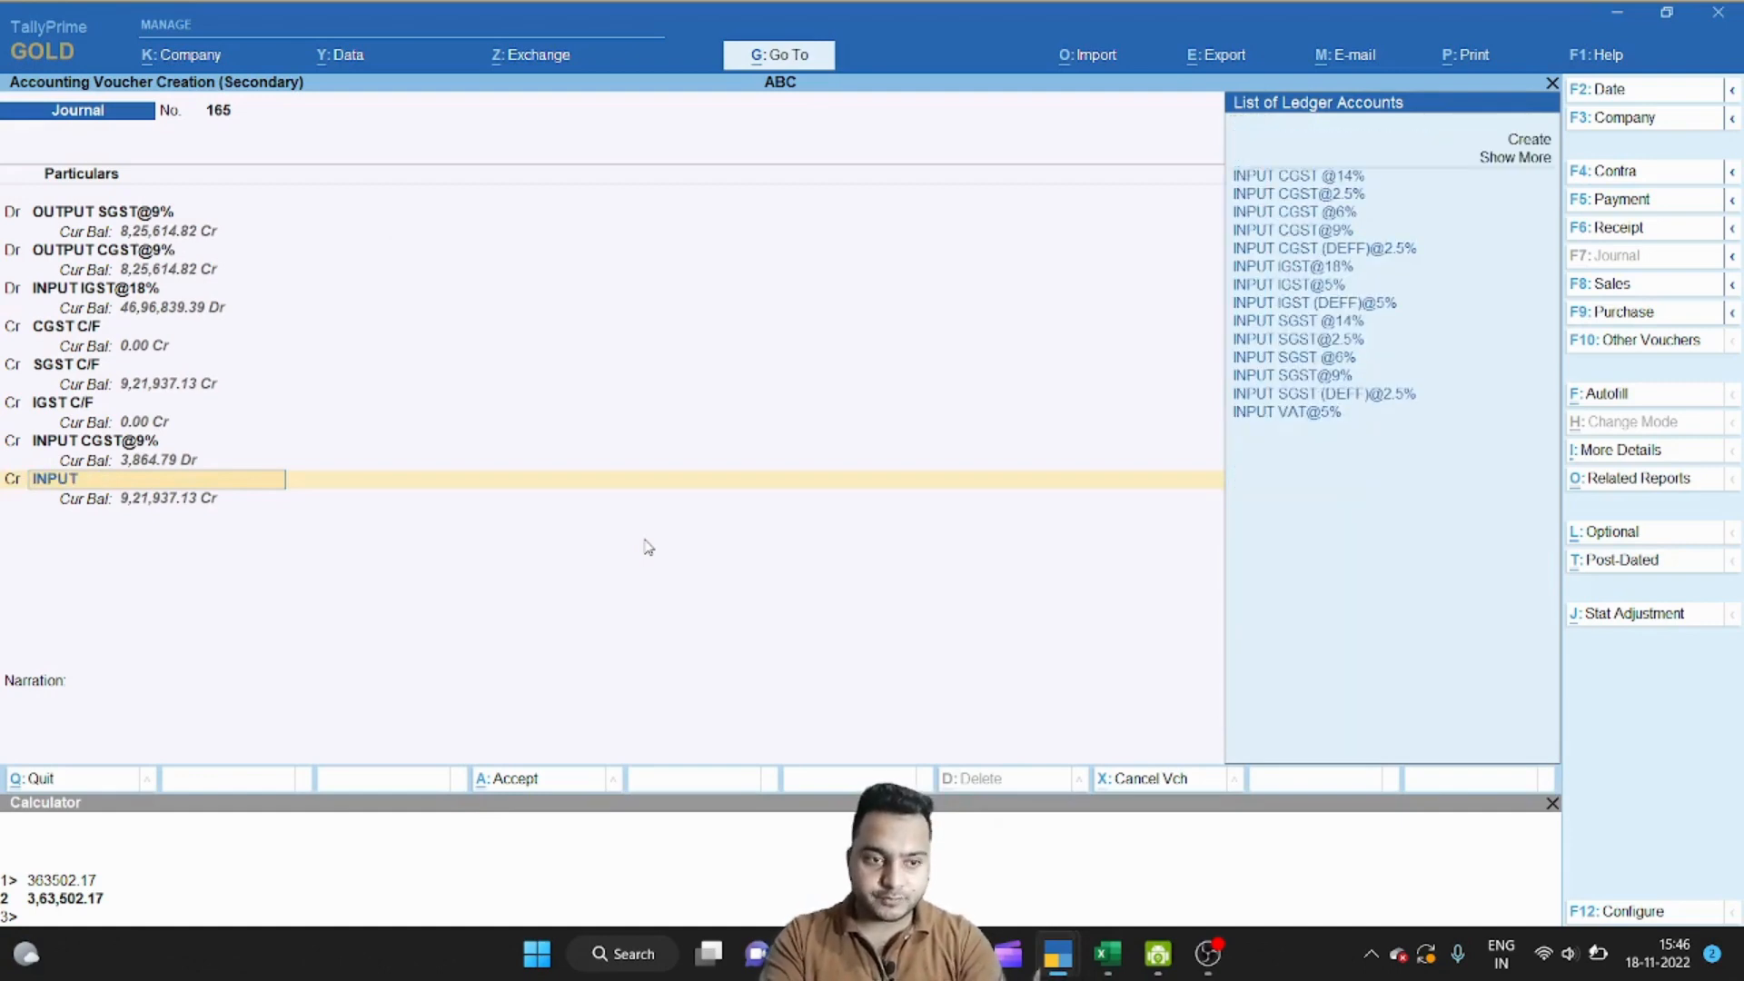
key(Down)
key(Down)
key(Down)
key(Down)
key(Down)
key(Down)
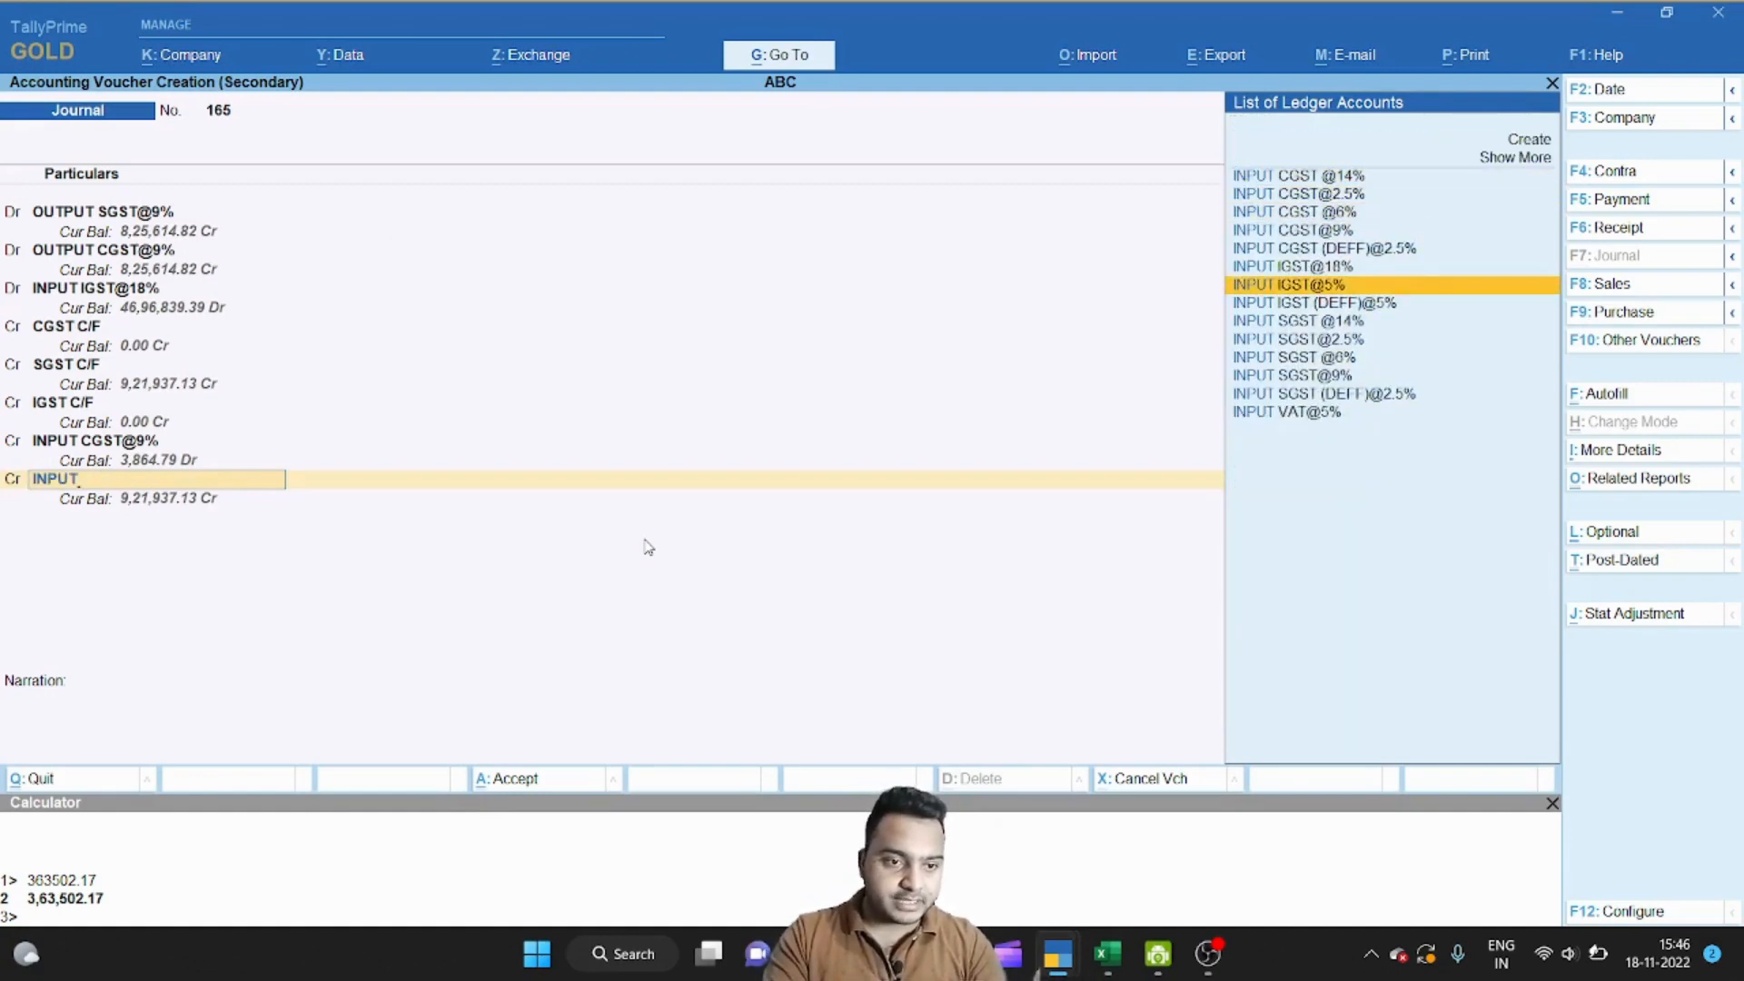
key(Up)
key(Return)
key(Return)
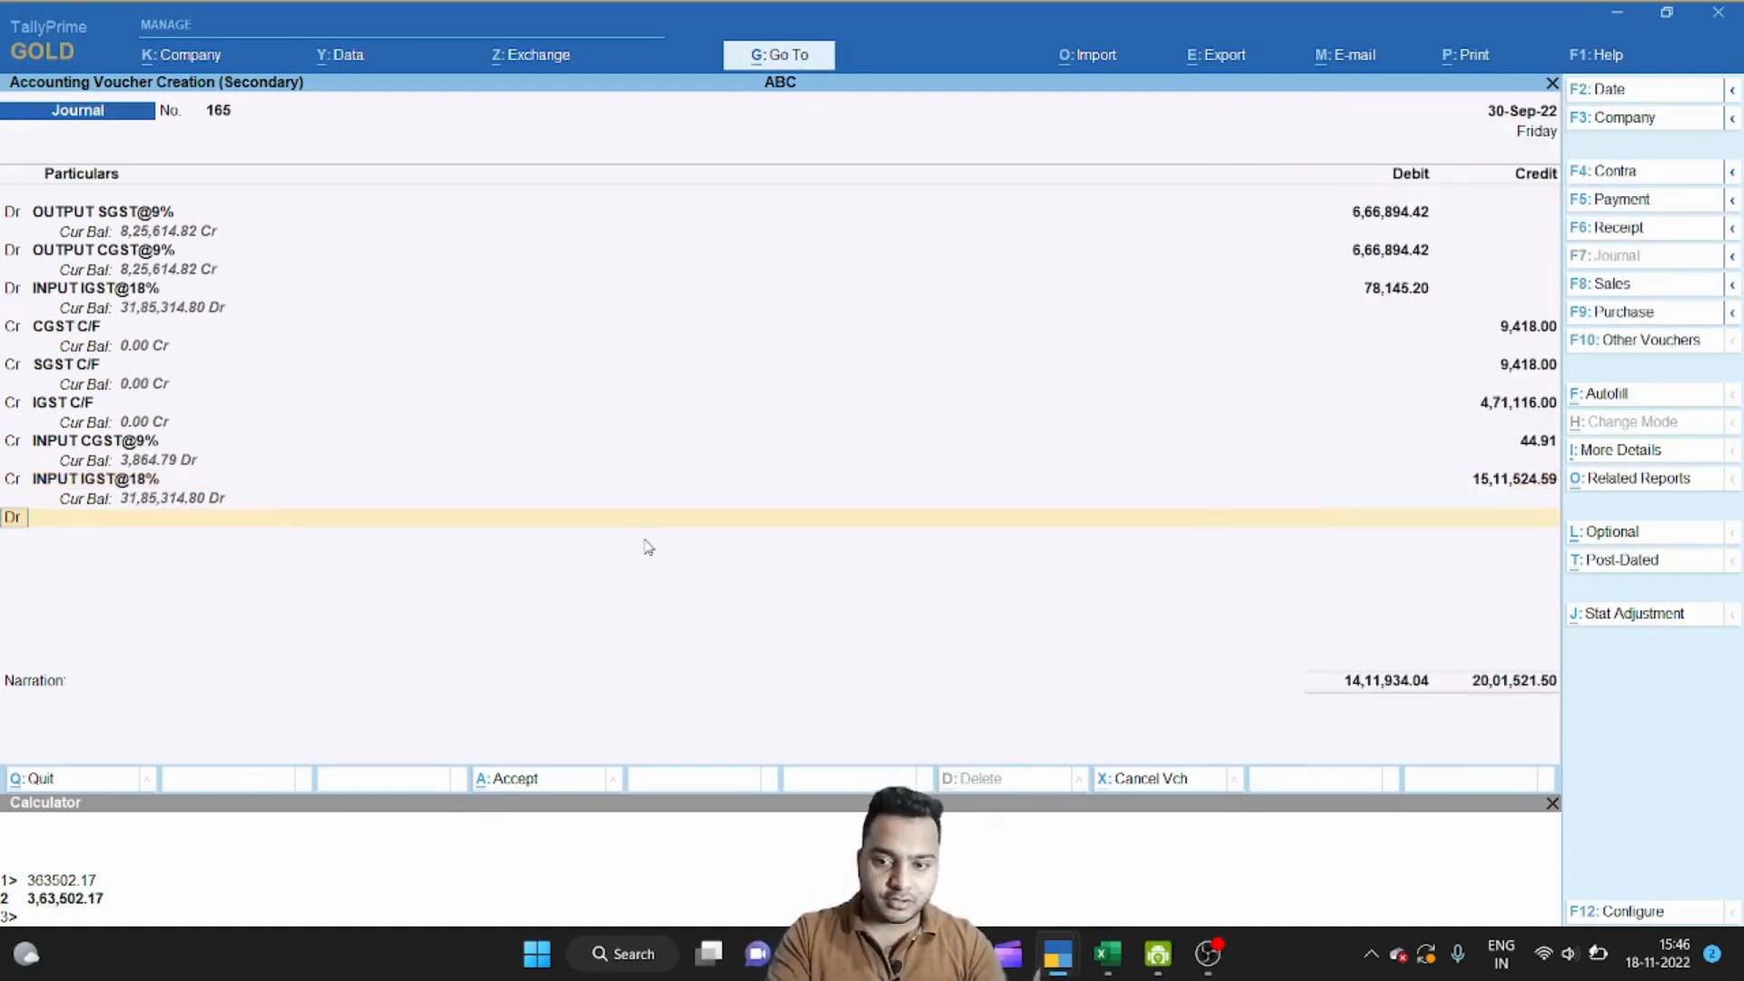
Step: Add another credit line to the journal and choose INPUT IGST@5% as its ledger
key(Return)
key(BackSpace)
key(c)
key(Return)
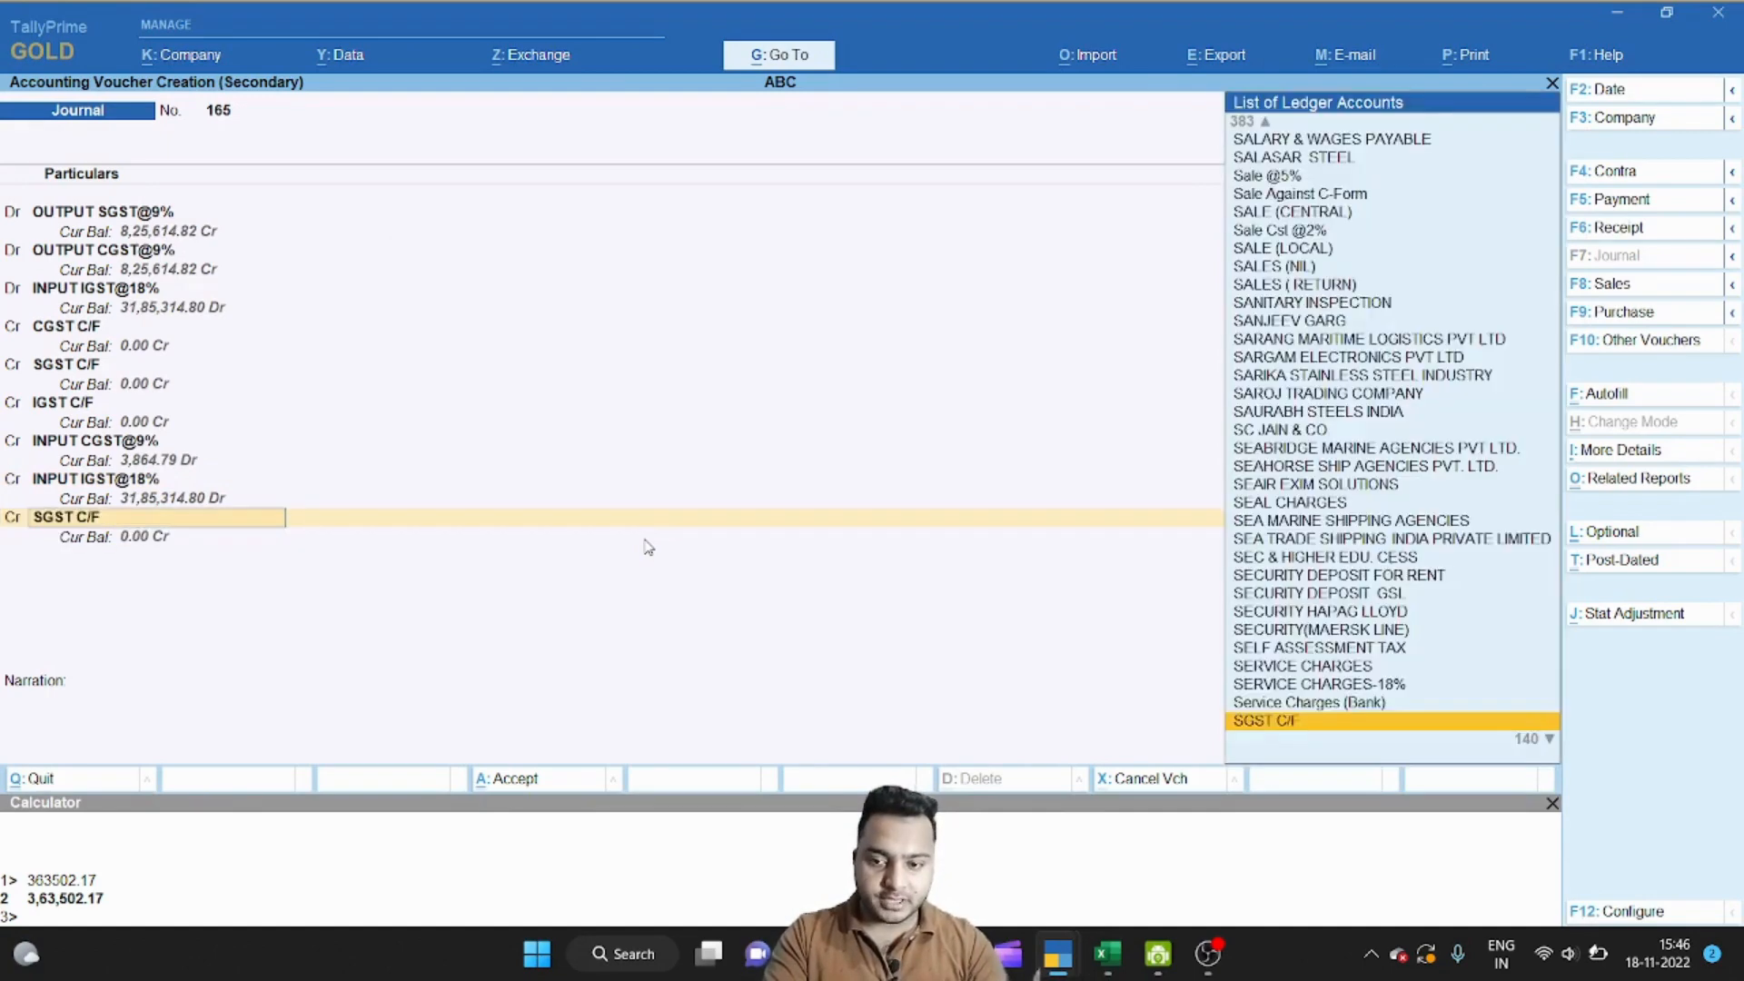
text(INPUT)
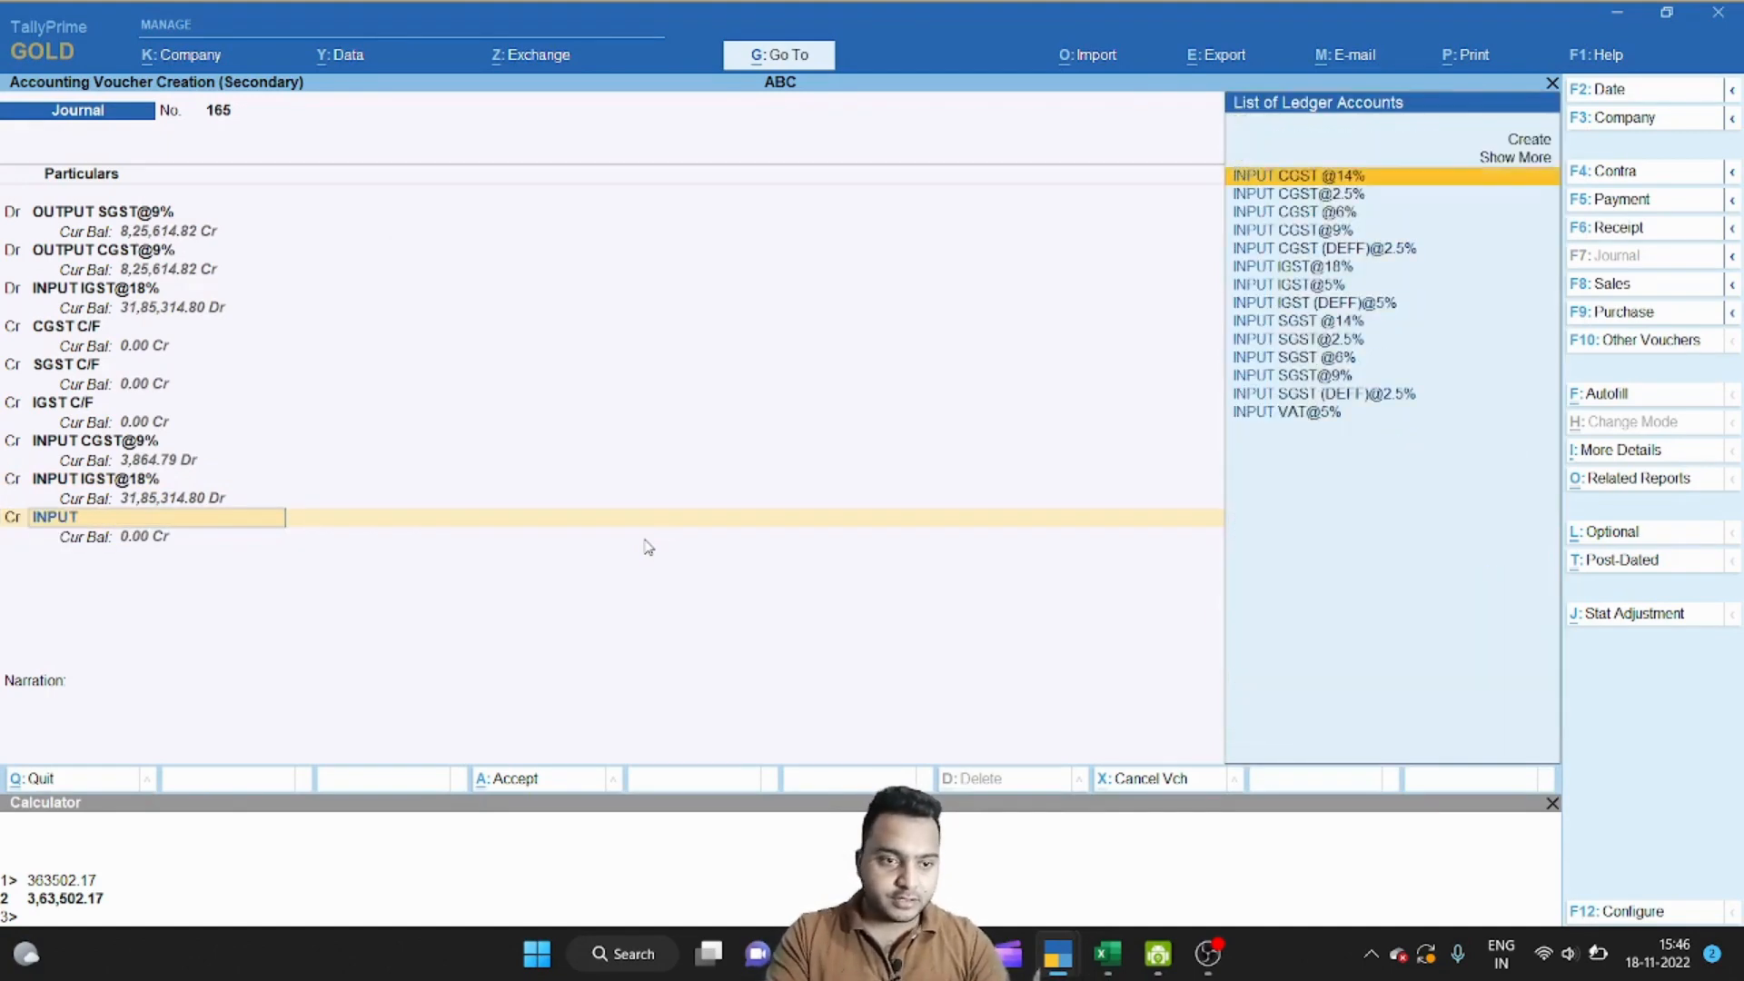
key(Down)
key(Down)
key(Down)
key(Down)
key(Down)
key(Down)
key(Down)
key(Up)
key(Return)
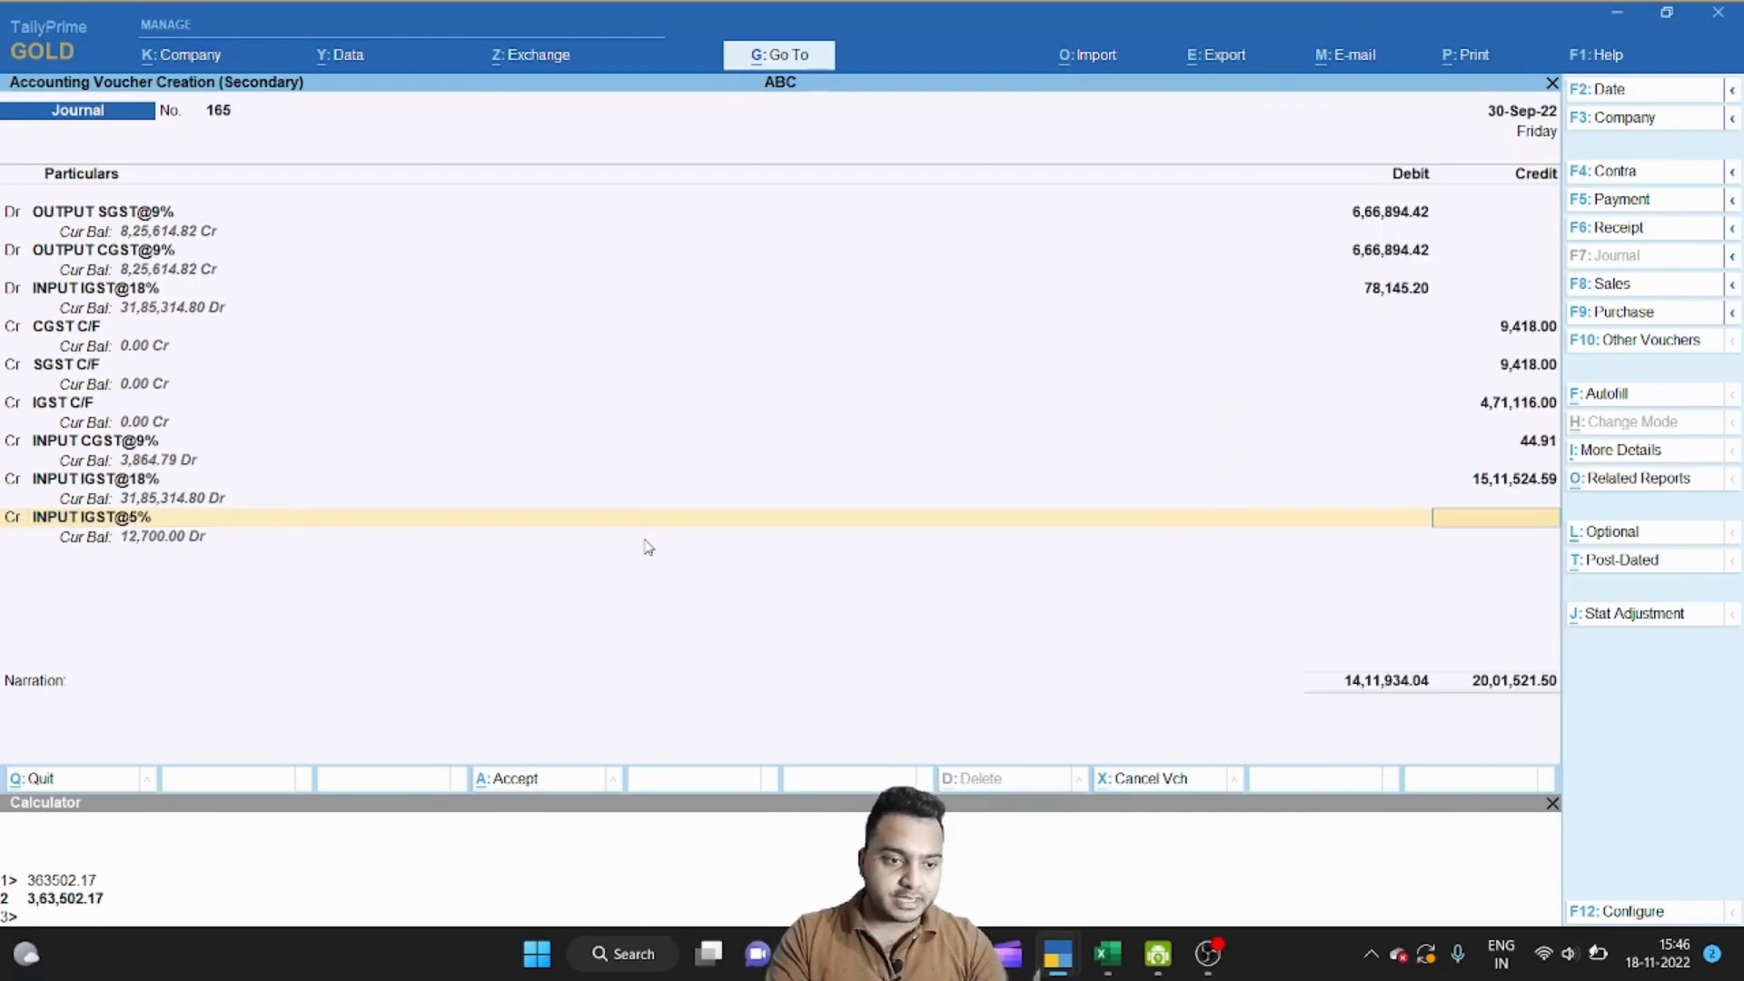
Step: Switch to the GrpSum workbook and copy the INPUT IGST@5% closing balance, 12700, from cell E20
key(alt+Tab)
key(Down)
key(F2)
key(shift+Home)
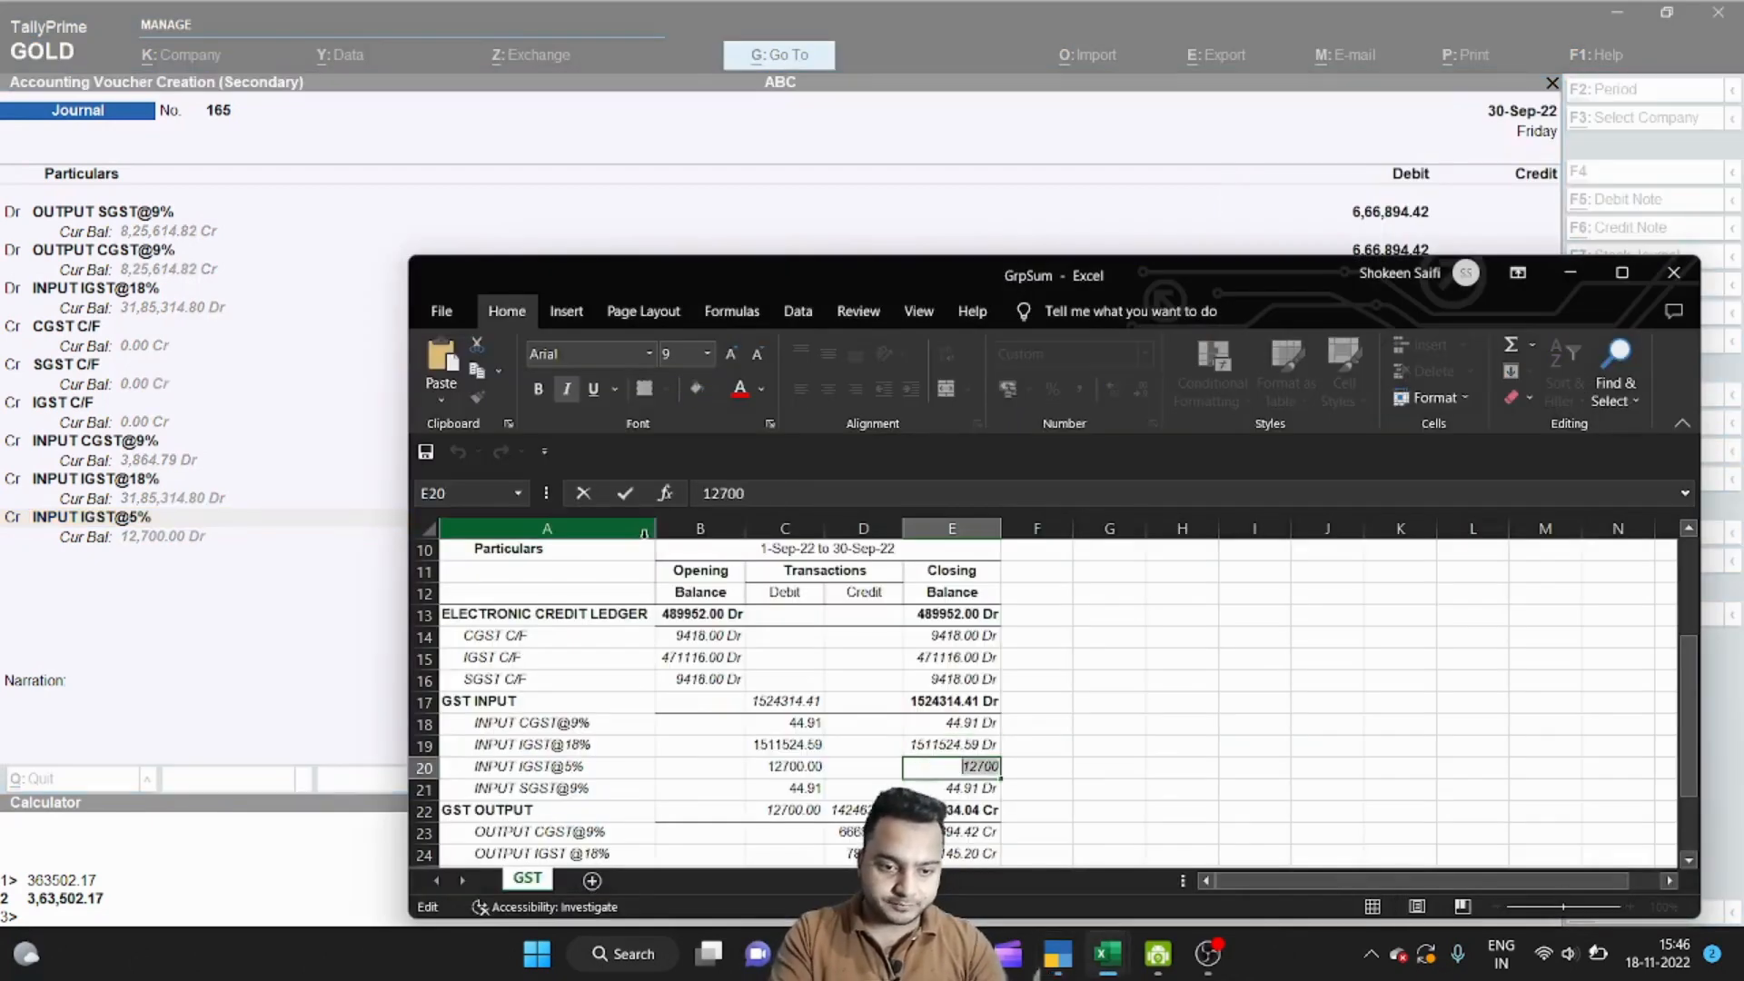
key(ctrl+c)
key(Escape)
Step: Switch back to TallyPrime and enter 12,700.00 as the INPUT IGST@5% credit amount
key(alt+Tab)
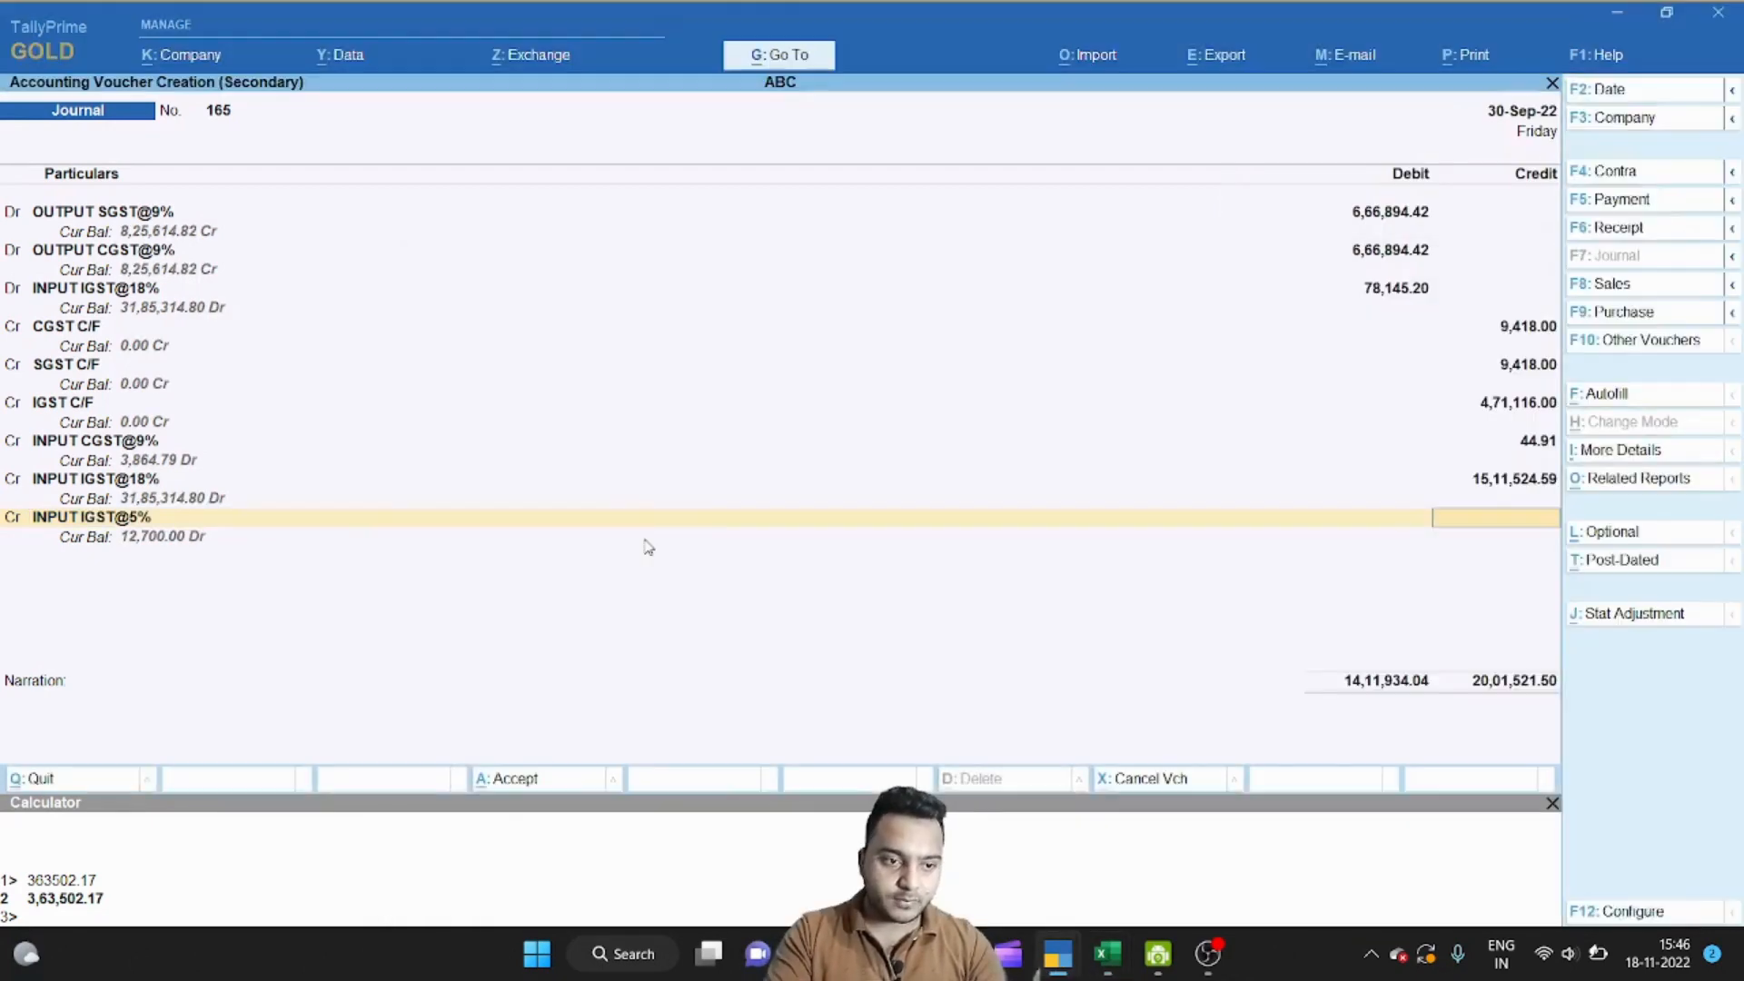
key(ctrl+alt+v)
key(Return)
Step: Start another credit line in the journal and copy the INPUT SGST@9% closing balance from cell E21 of the GrpSum workbook
text(c)
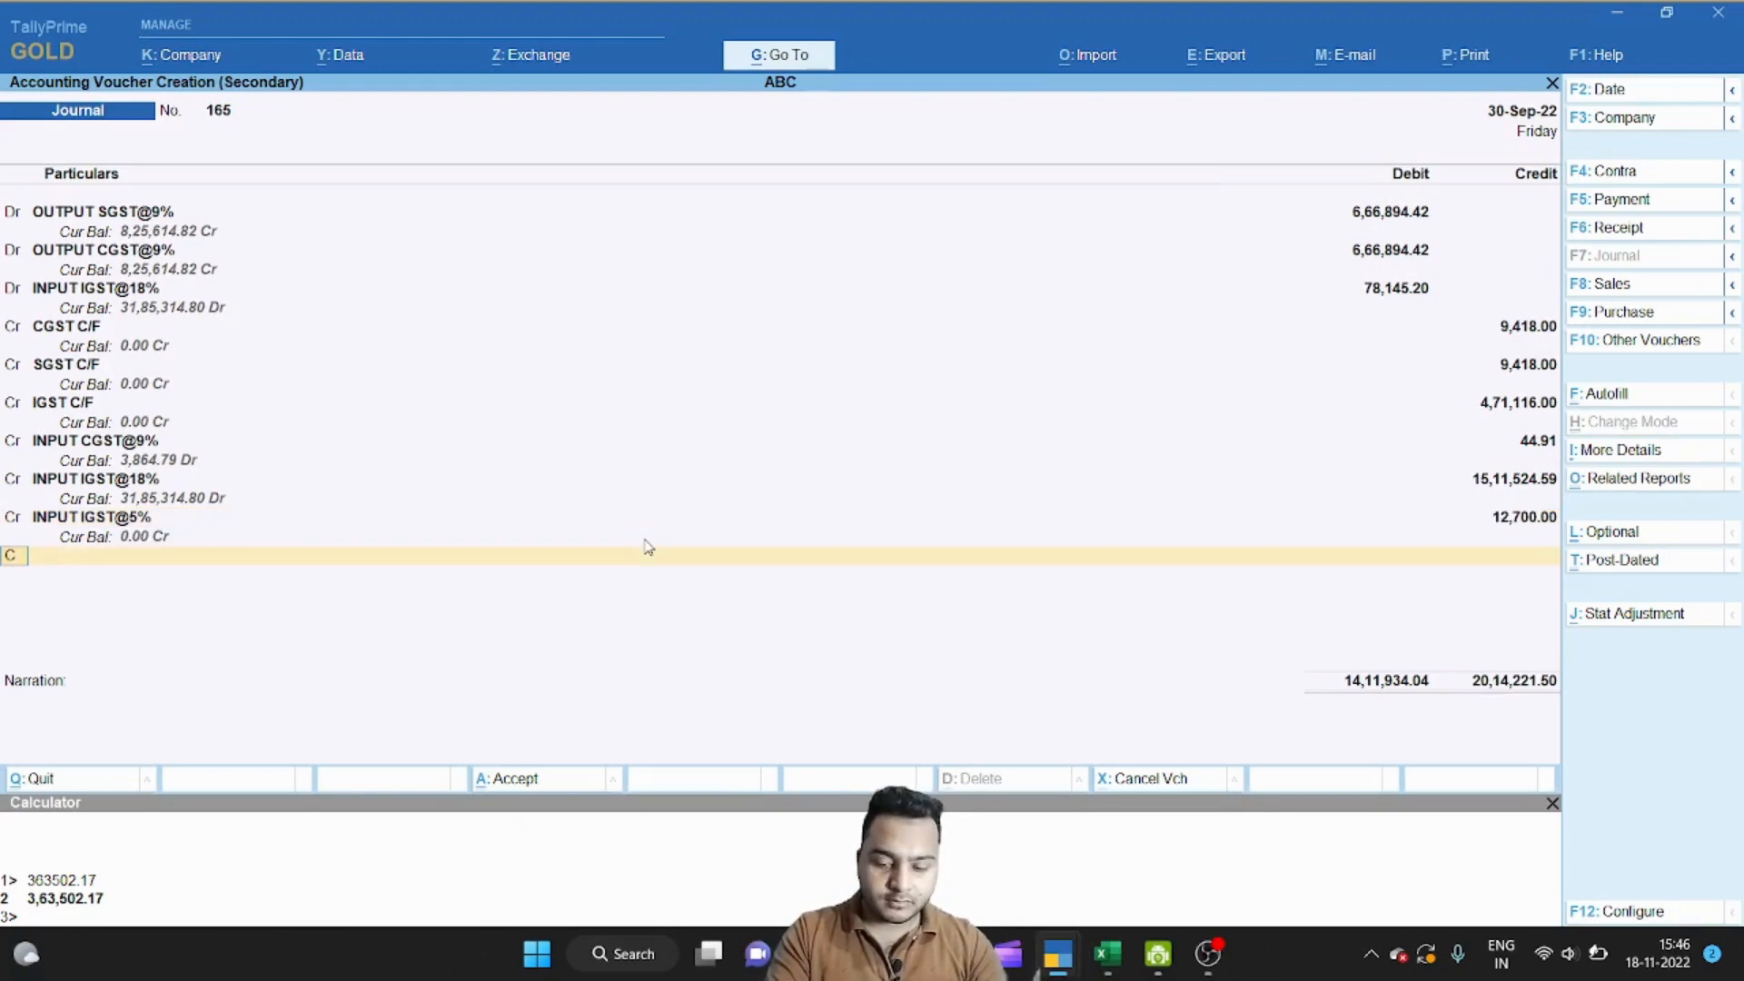
key(Return)
key(alt+Tab)
key(Down)
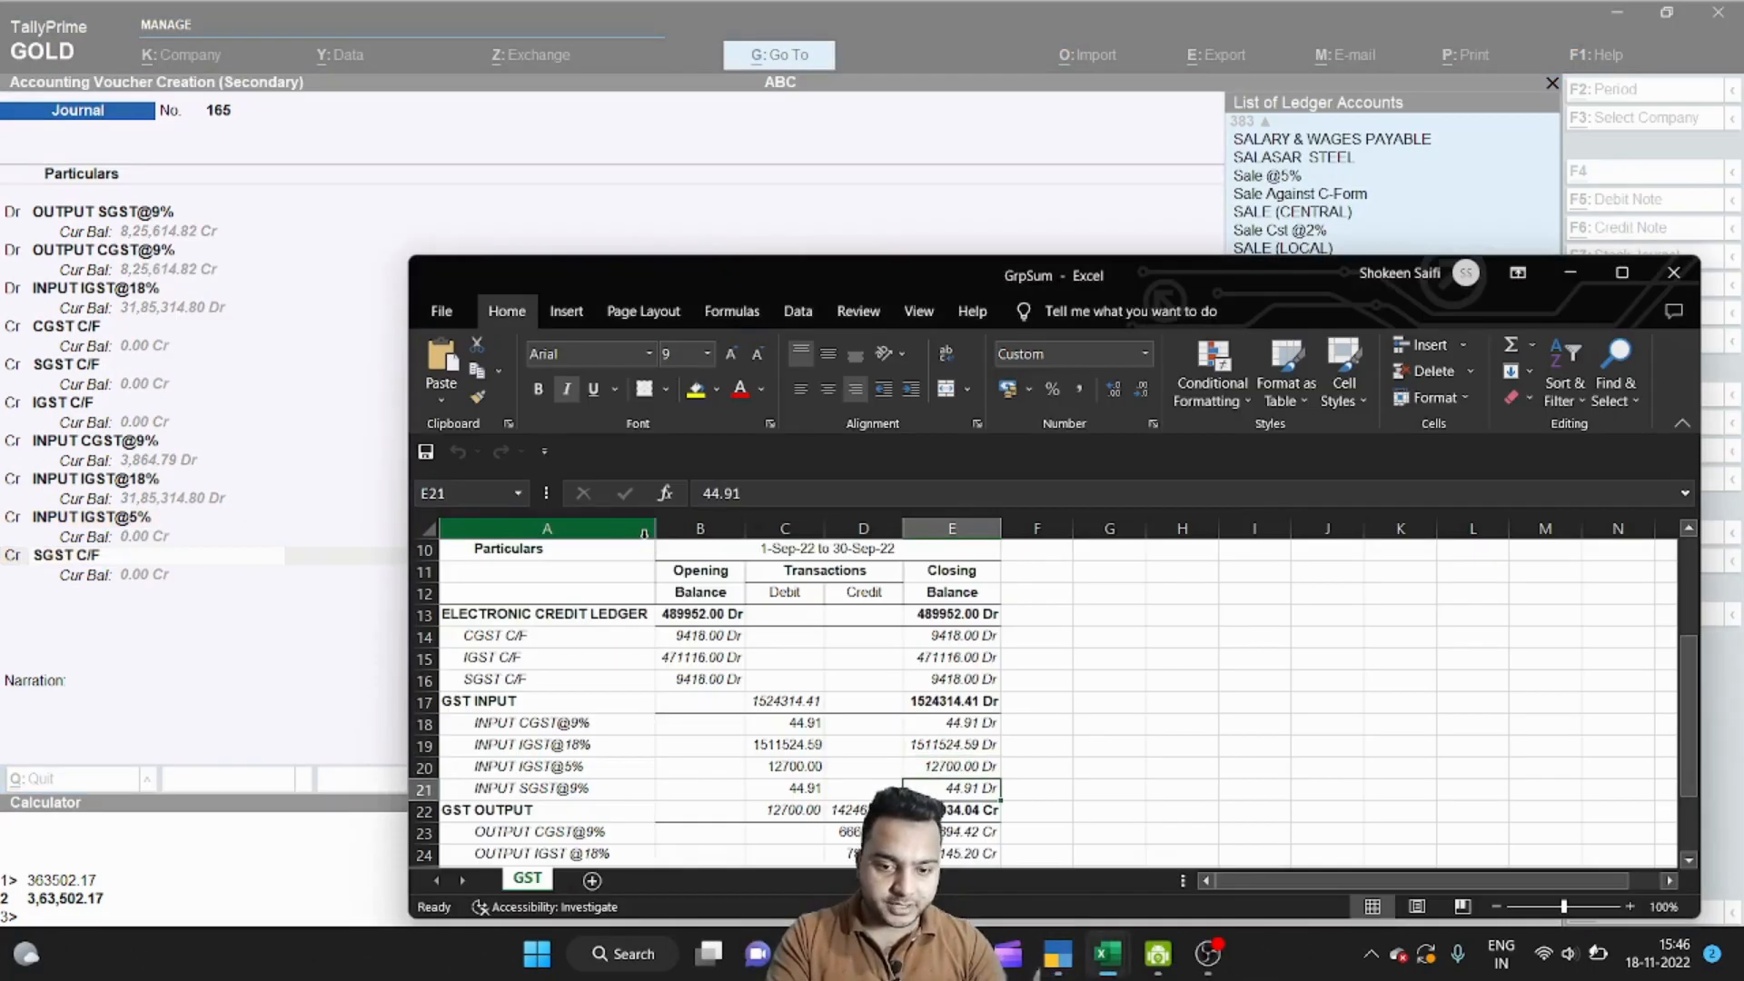
key(ctrl+c)
Step: Return to TallyPrime and choose INPUT SGST@9% as the ledger of the new credit line
key(alt+Tab)
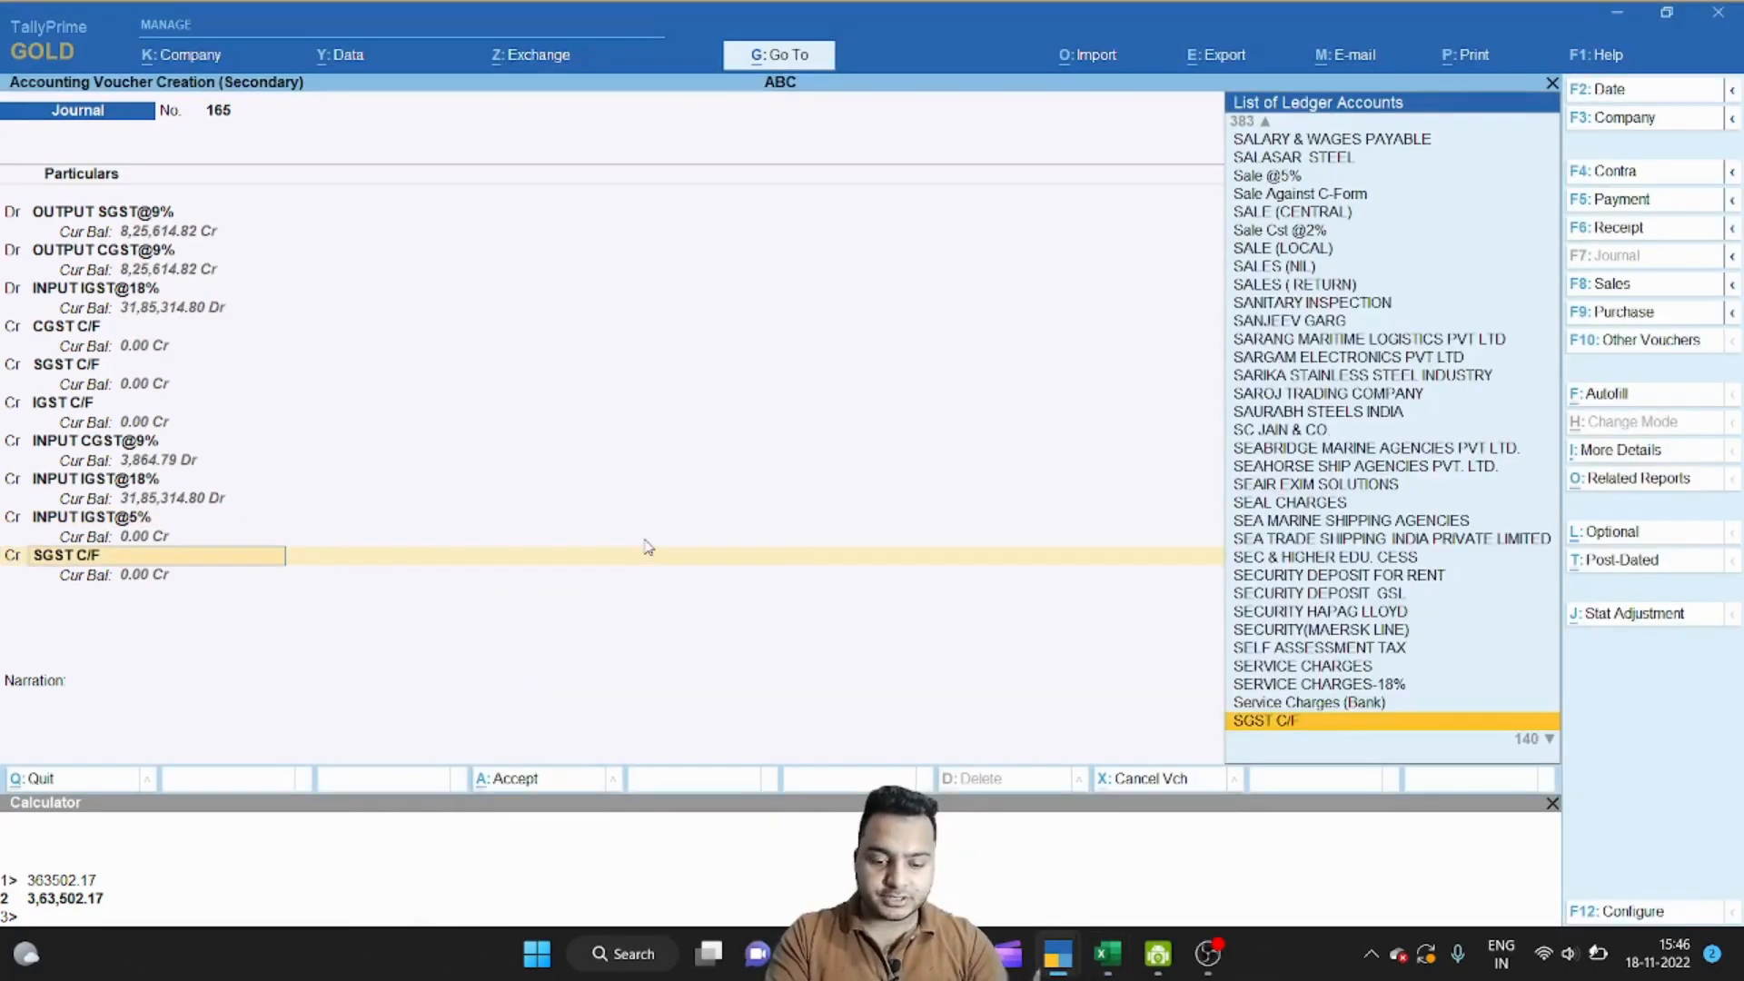
text(INPUT)
key(Down)
key(Down)
key(Down)
key(Down)
key(Down)
key(Down)
key(Down)
key(Down)
key(Down)
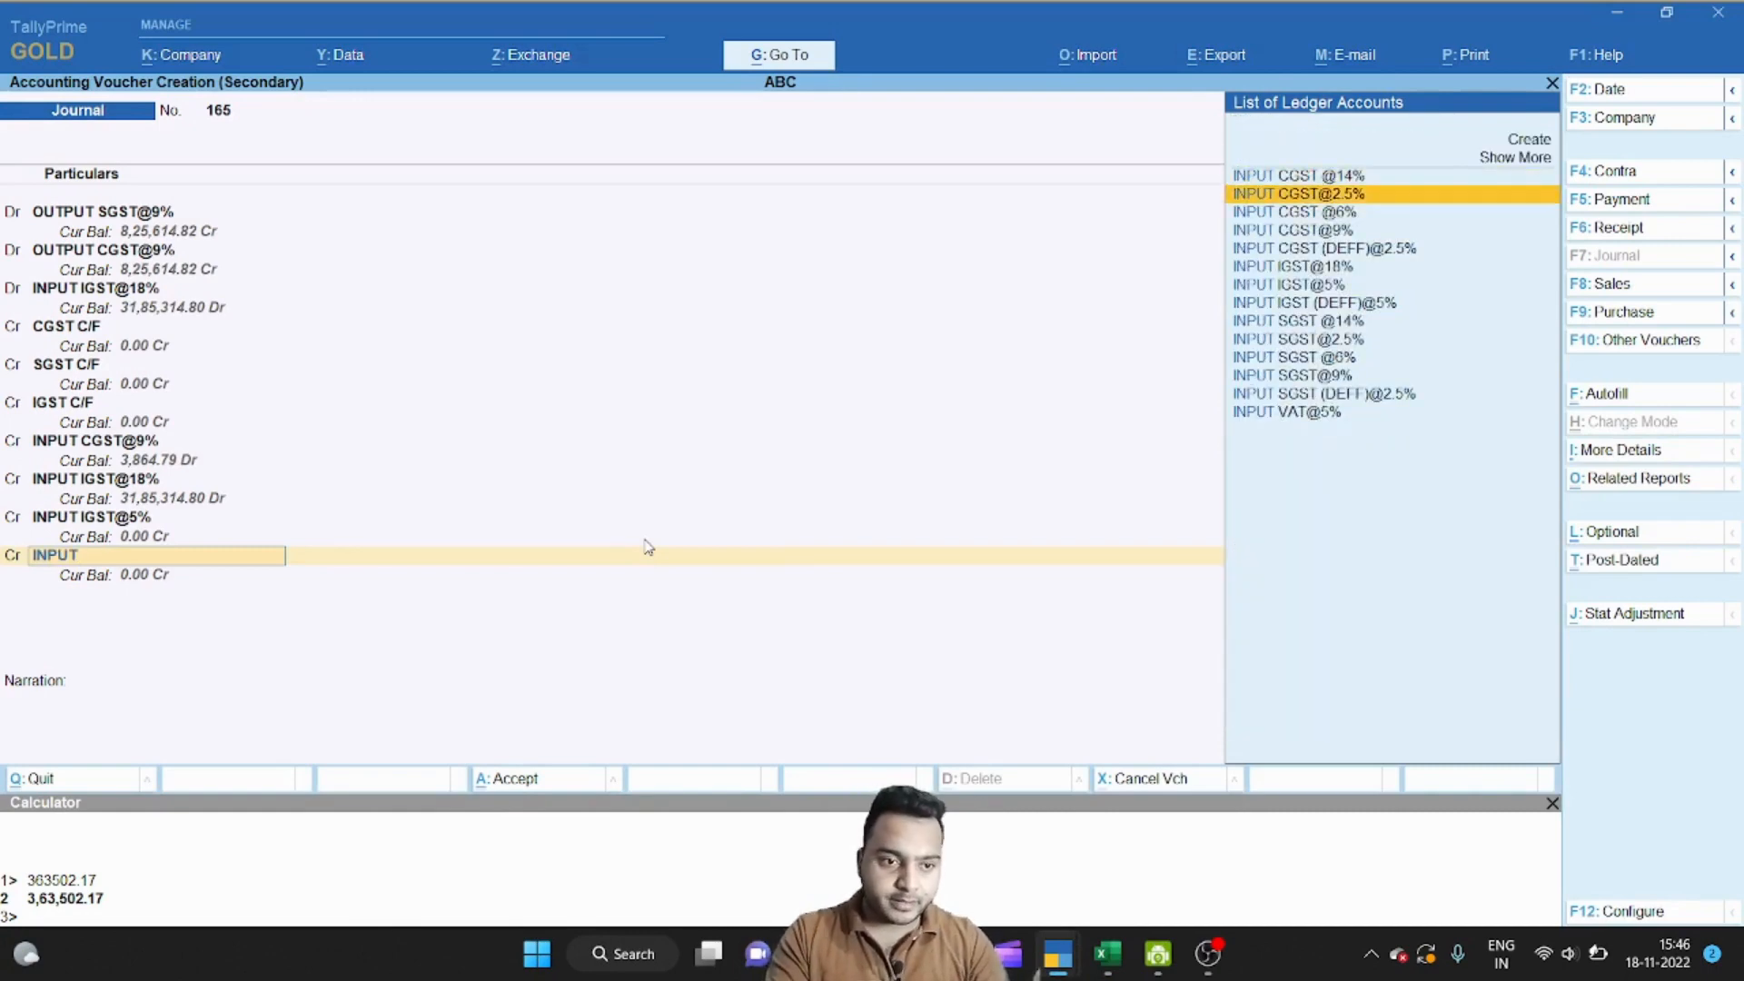
key(alt)
key(alt+Tab)
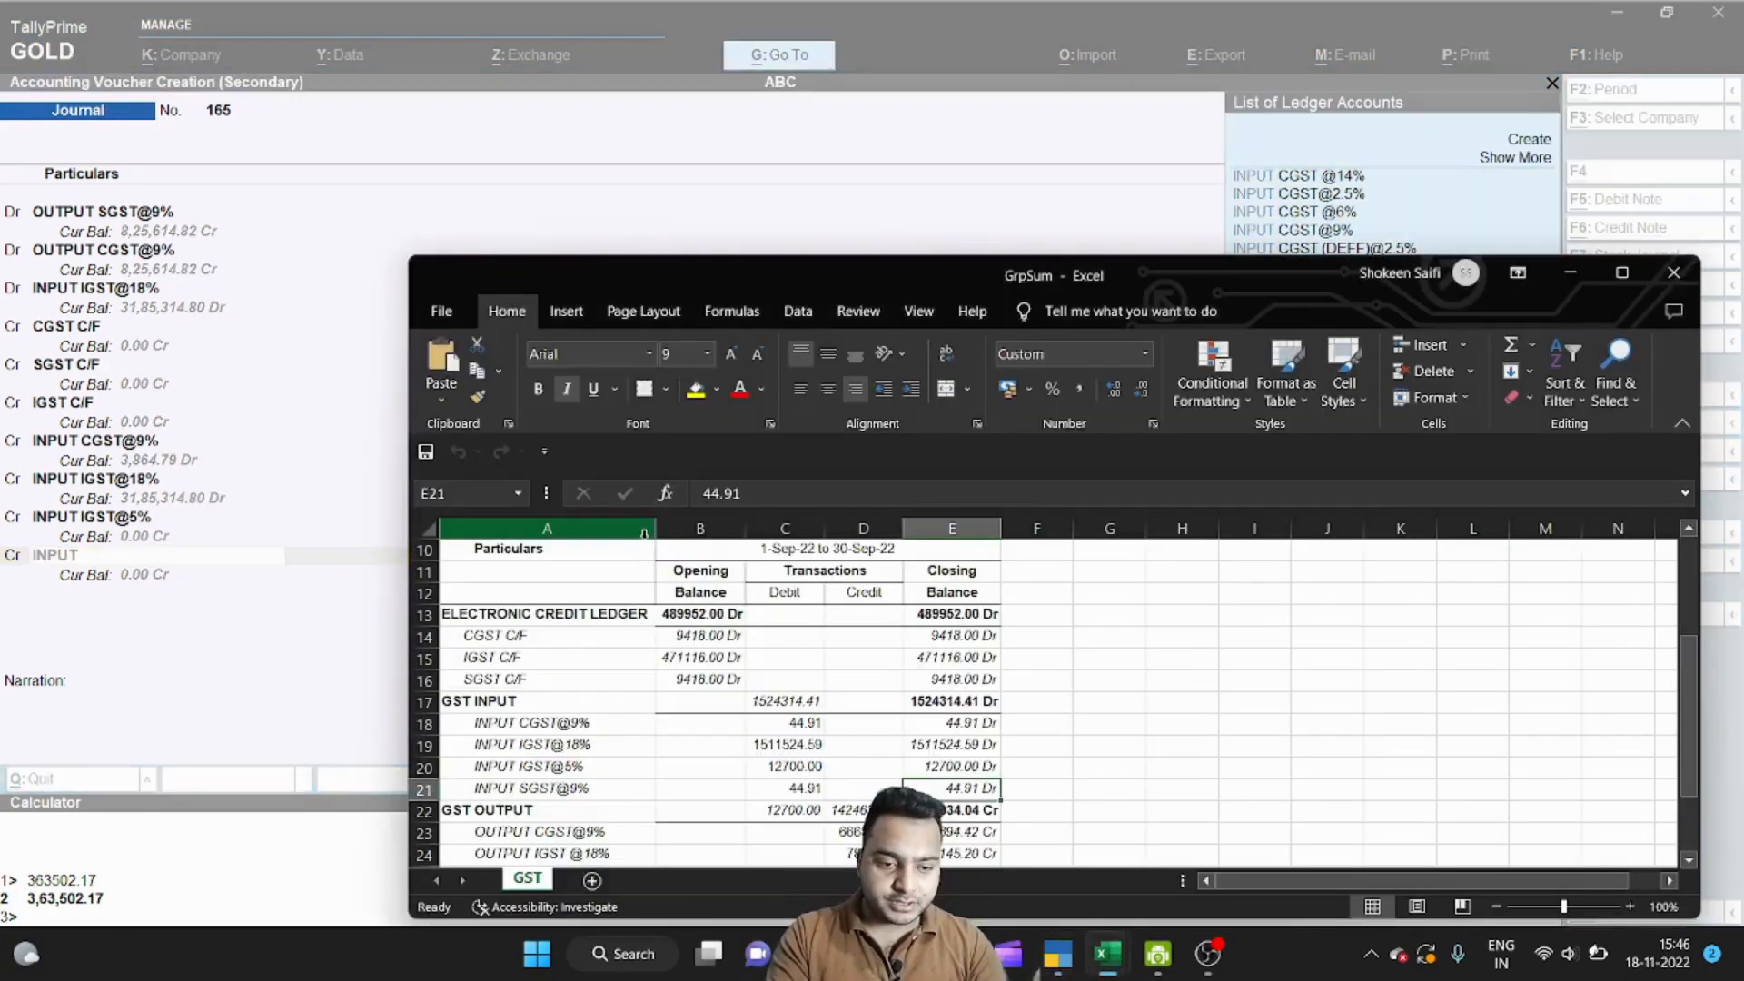
key(alt+Tab)
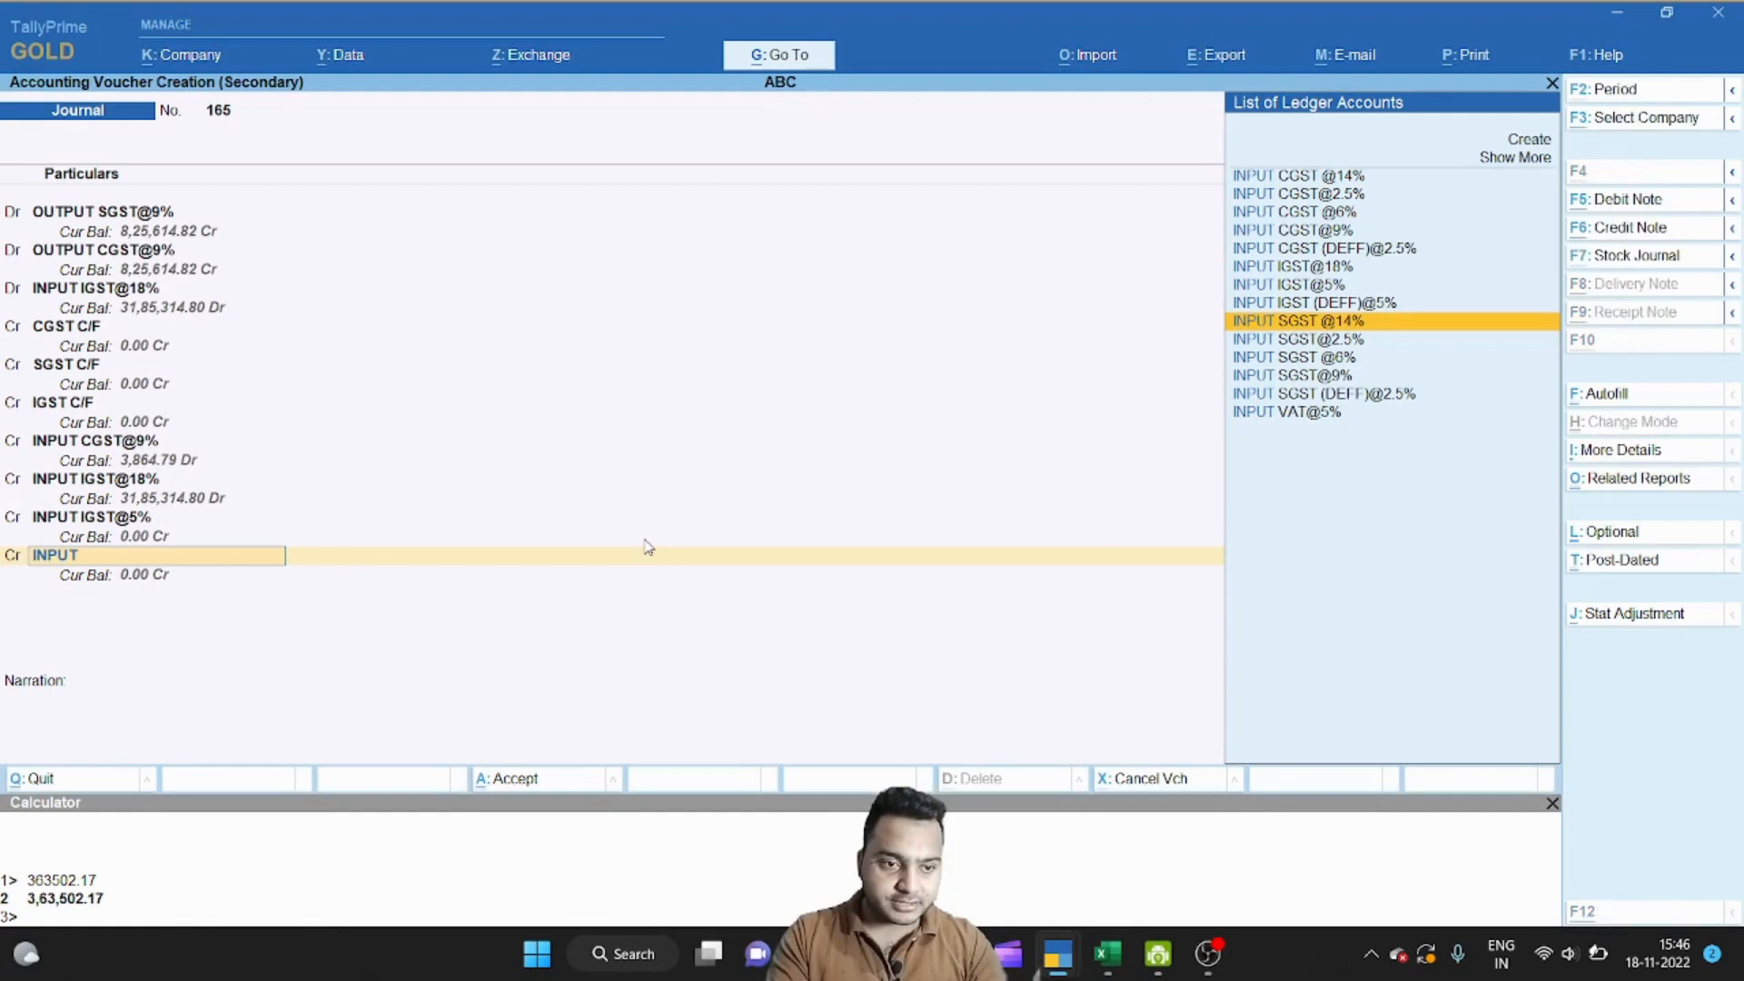
key(Down)
key(Down)
key(Down)
key(Return)
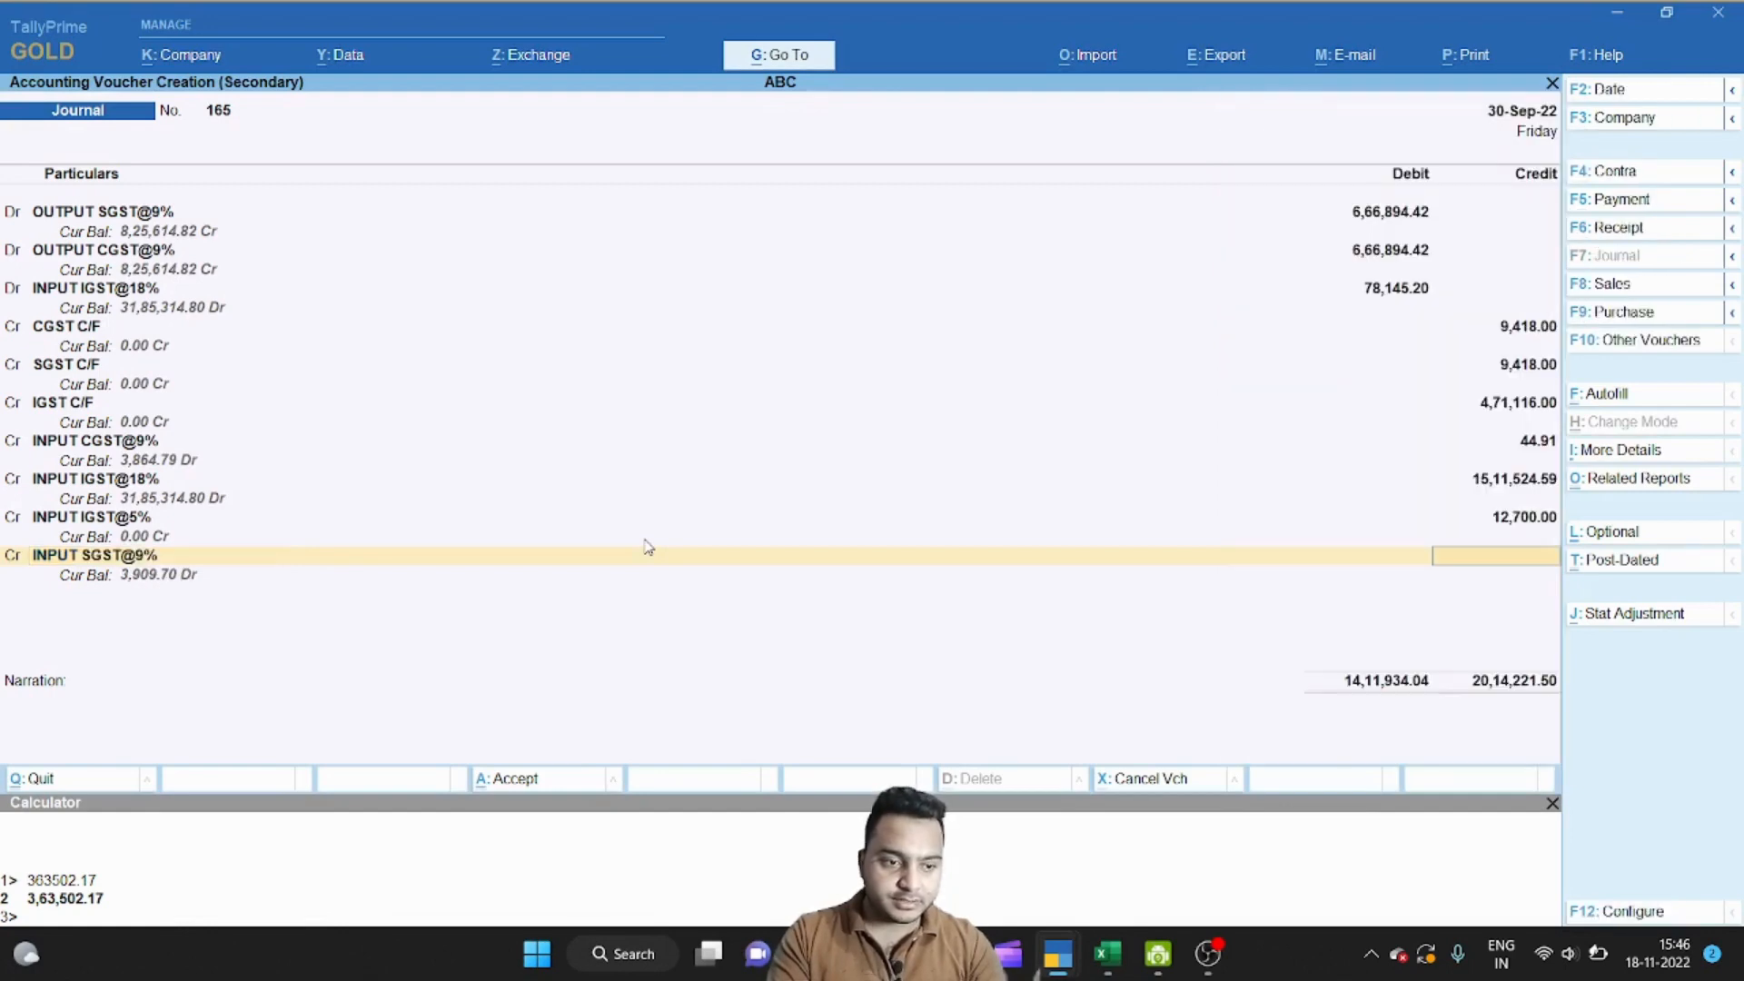
Step: Enter 44.91 as the INPUT SGST@9% credit amount
key(alt+Tab)
key(alt+Tab)
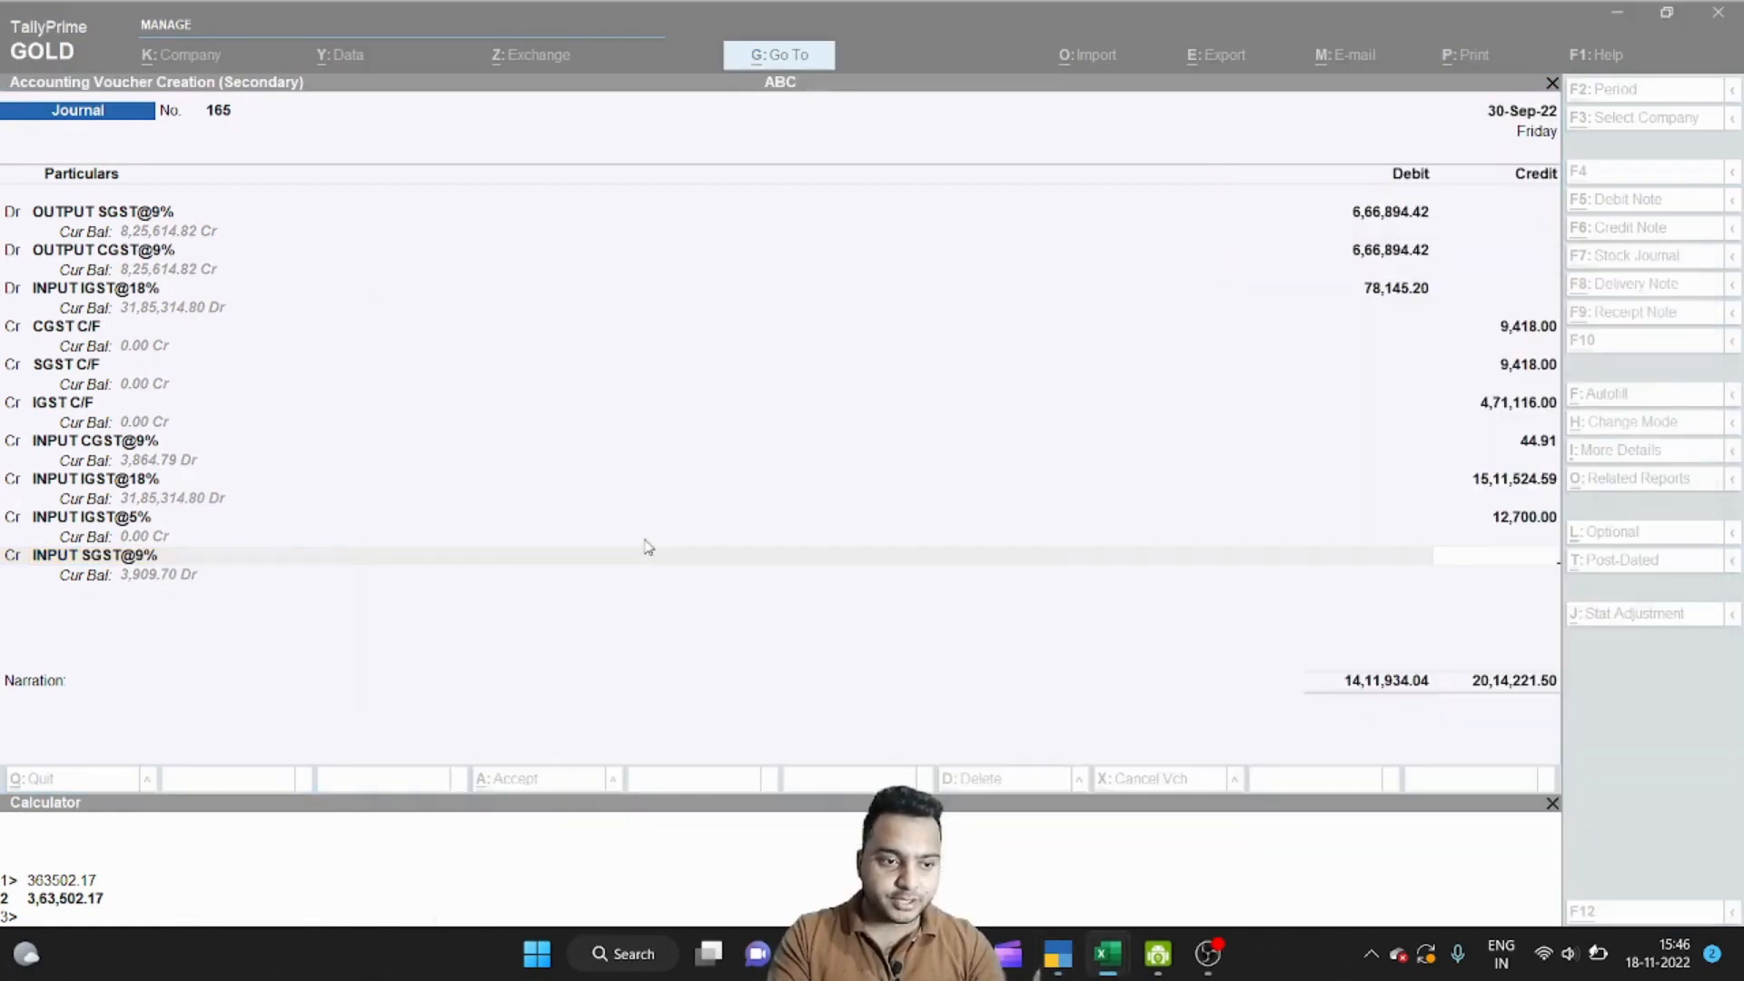
text(44.91)
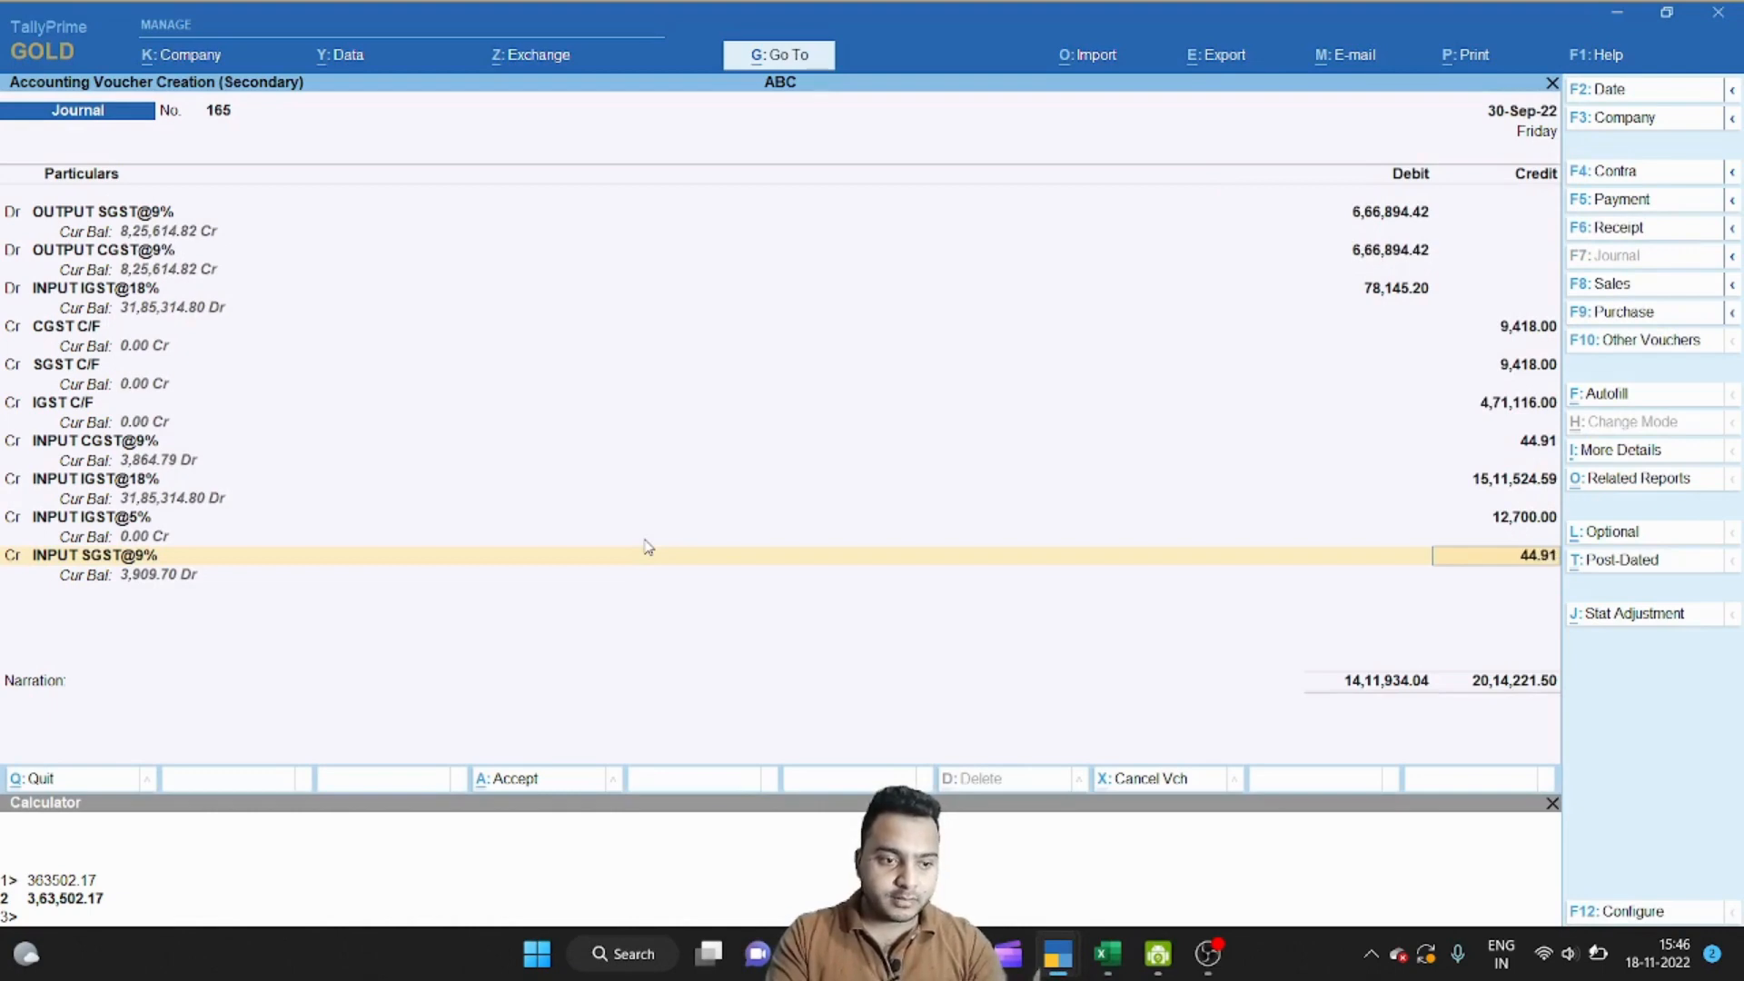
key(Return)
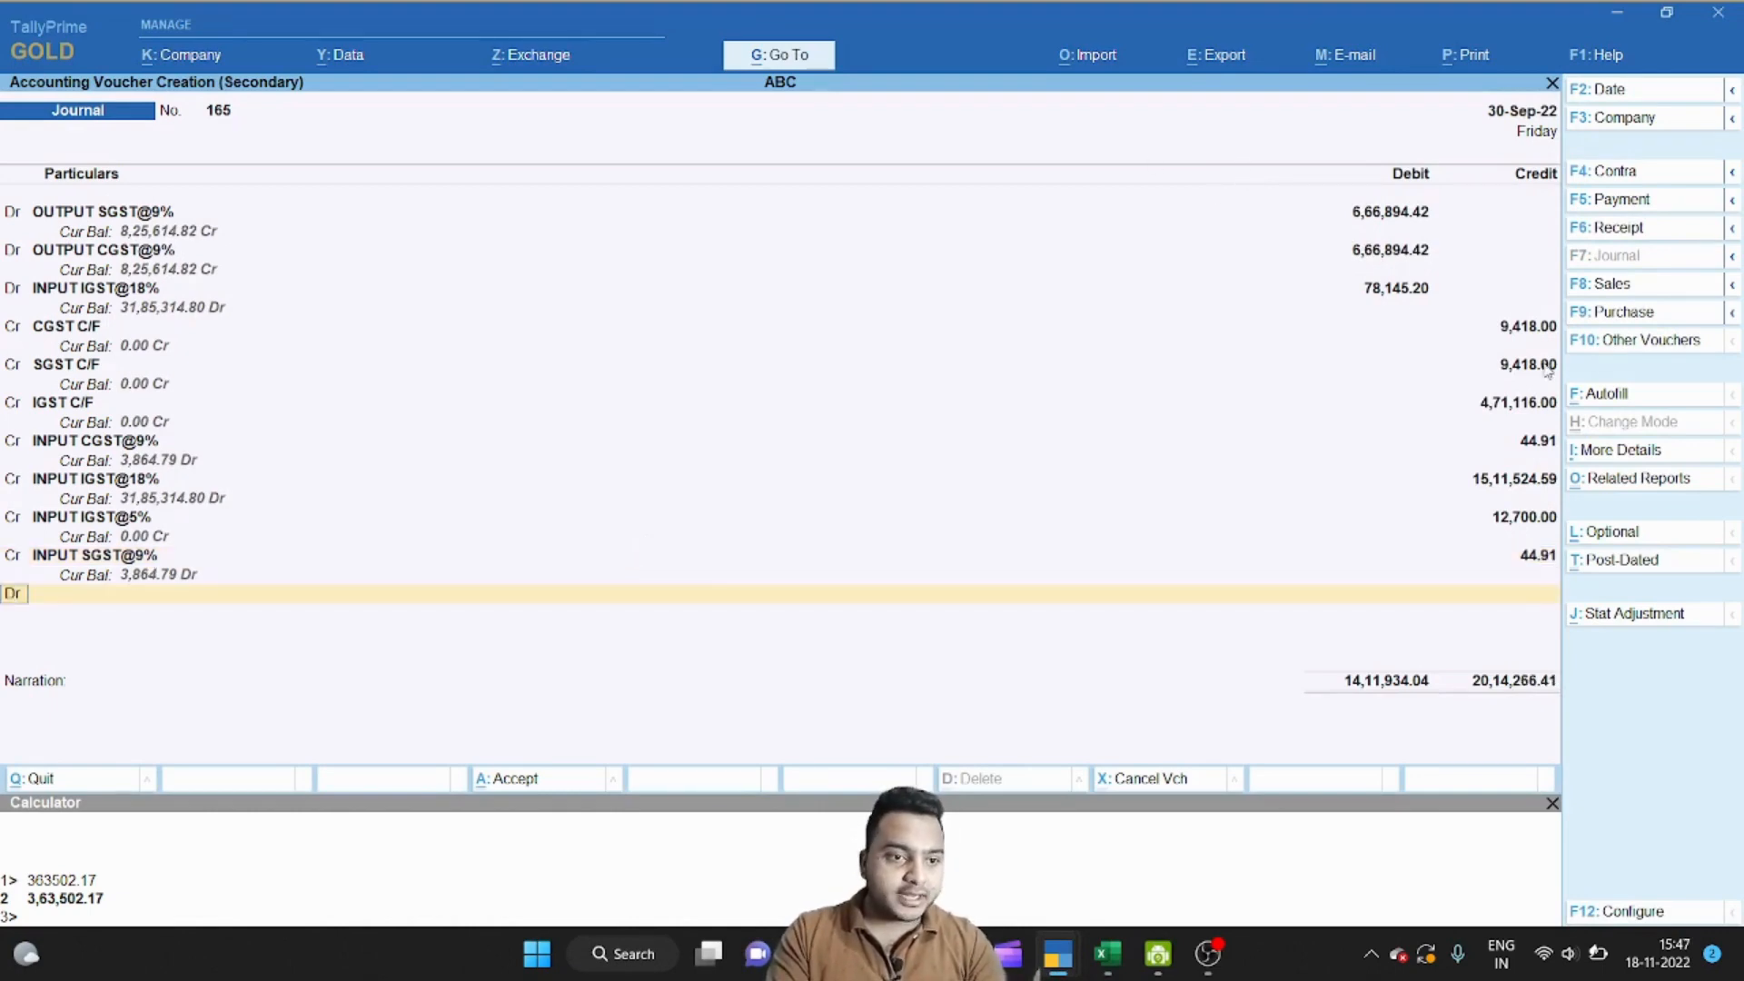
Step: Switch to the GrpSum workbook and review the GST output and grand total balances against the ledgers entered in the journal
key(alt+Tab)
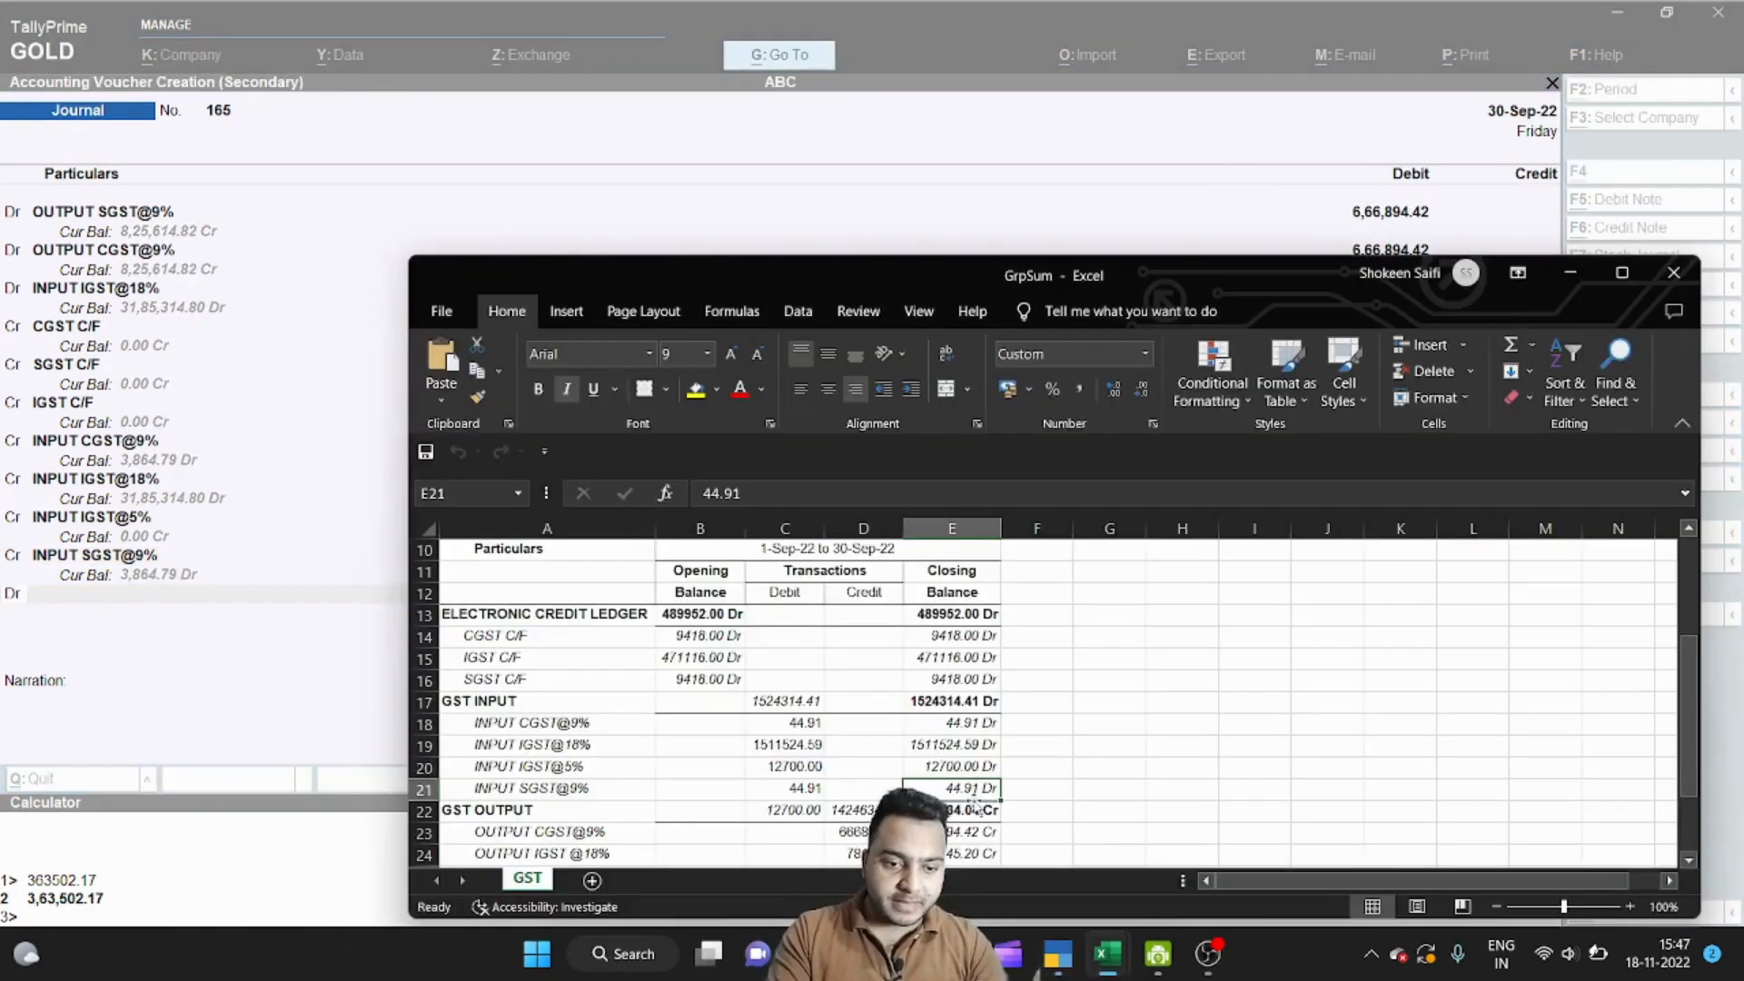
key(Down)
scroll(979, 806, down, 2)
key(Down)
key(Down)
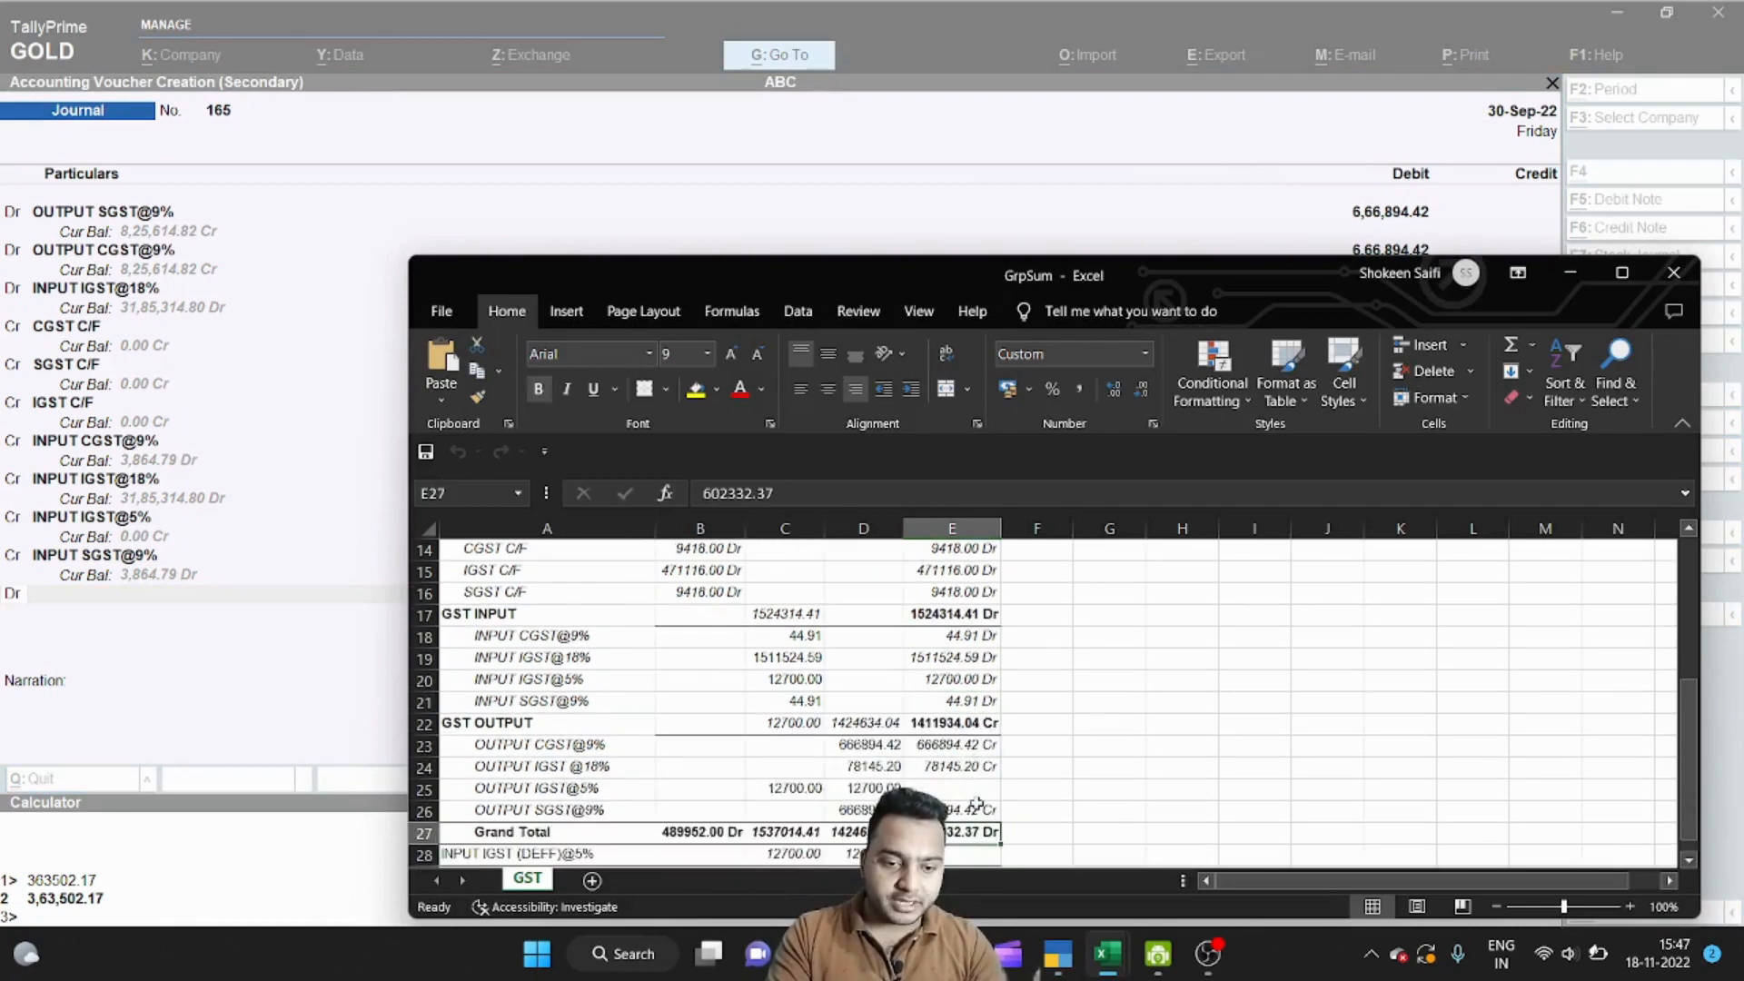
key(Down)
key(Down)
key(Down)
key(Down)
key(Down)
key(Down)
key(Down)
key(Down)
key(Up)
key(Up)
key(Up)
key(Up)
key(Up)
key(Up)
key(Up)
key(Up)
key(Up)
key(Up)
key(Up)
key(Up)
key(Up)
key(Up)
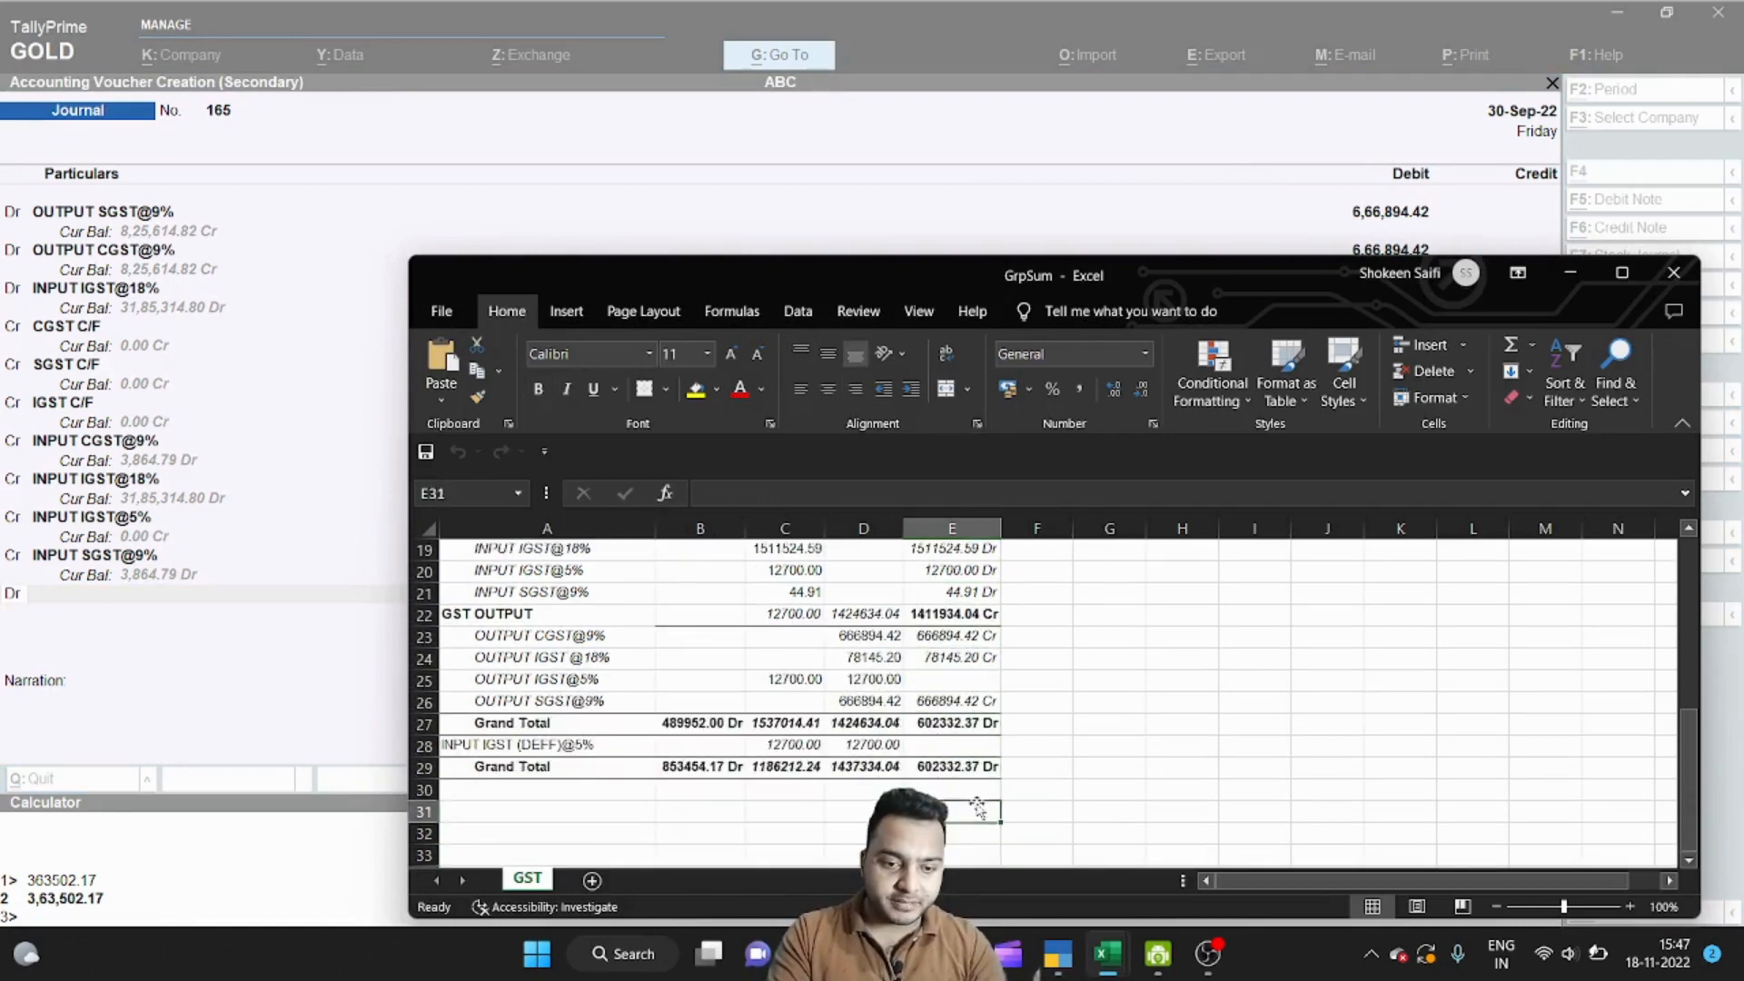
key(Up)
key(Up)
key(Up)
key(Up)
key(Up)
key(Up)
key(Up)
key(Up)
key(Up)
key(Up)
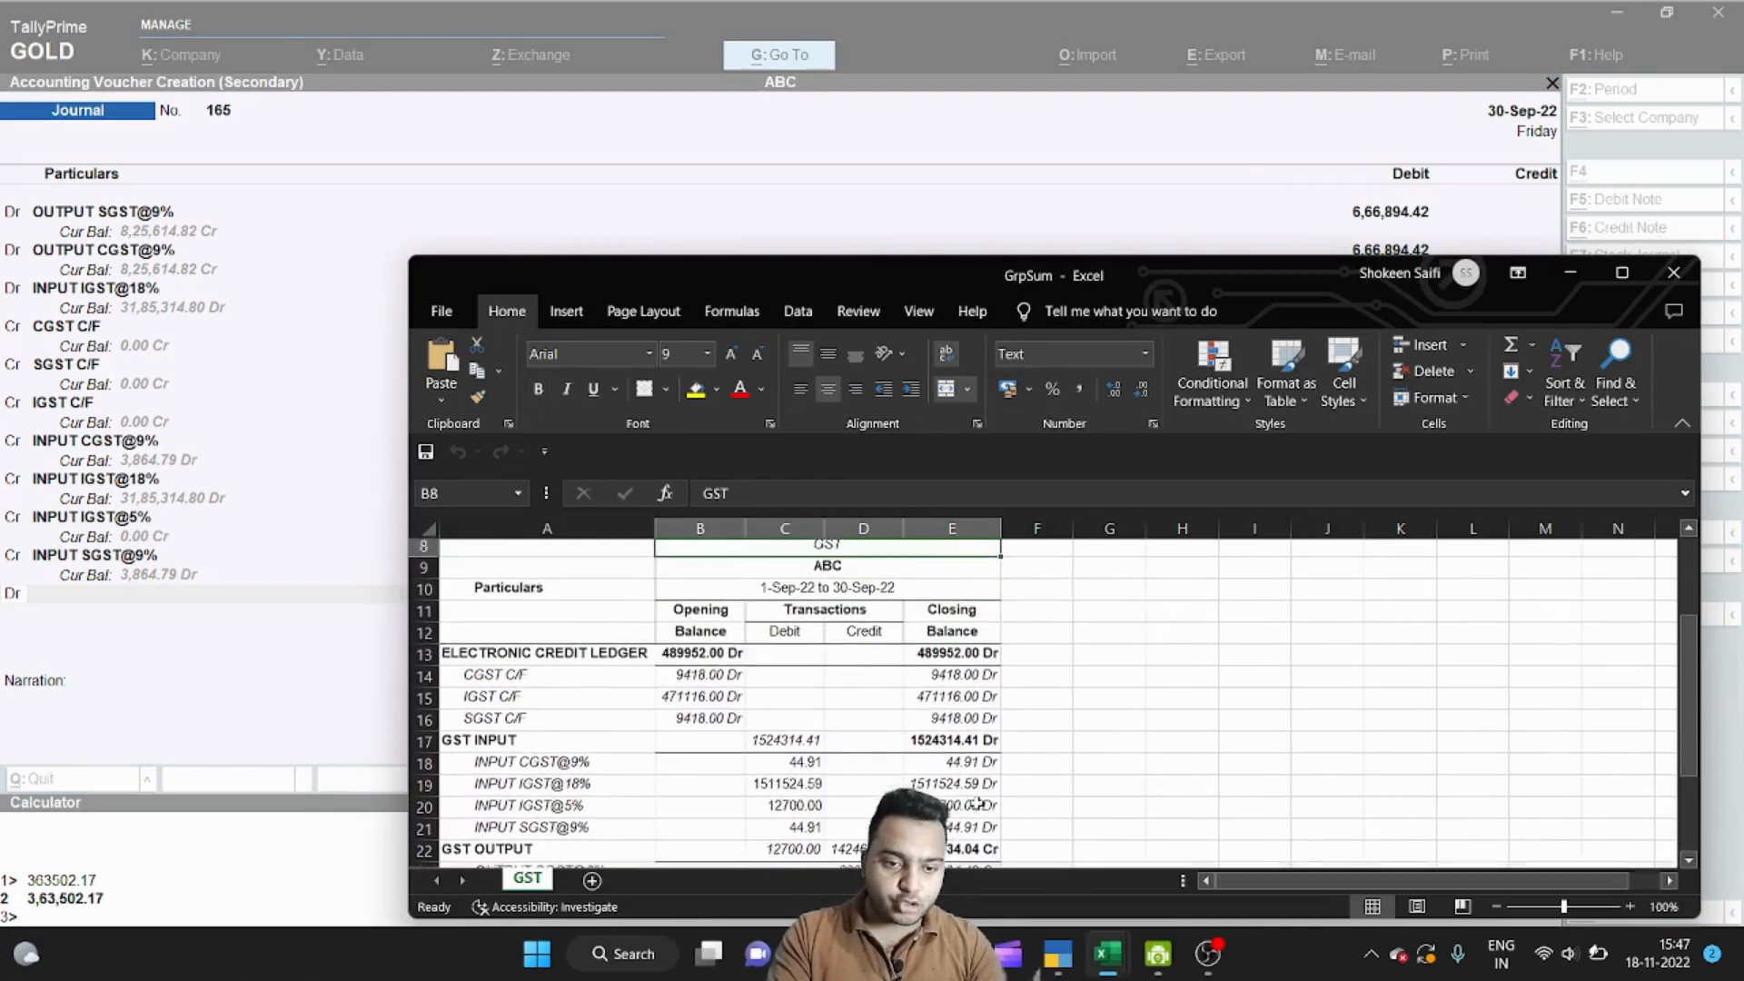
Step: Return to the journal, start a new debit line, and switch to the GST portal dashboard in Chrome to check the ledger balances
key(alt+Tab)
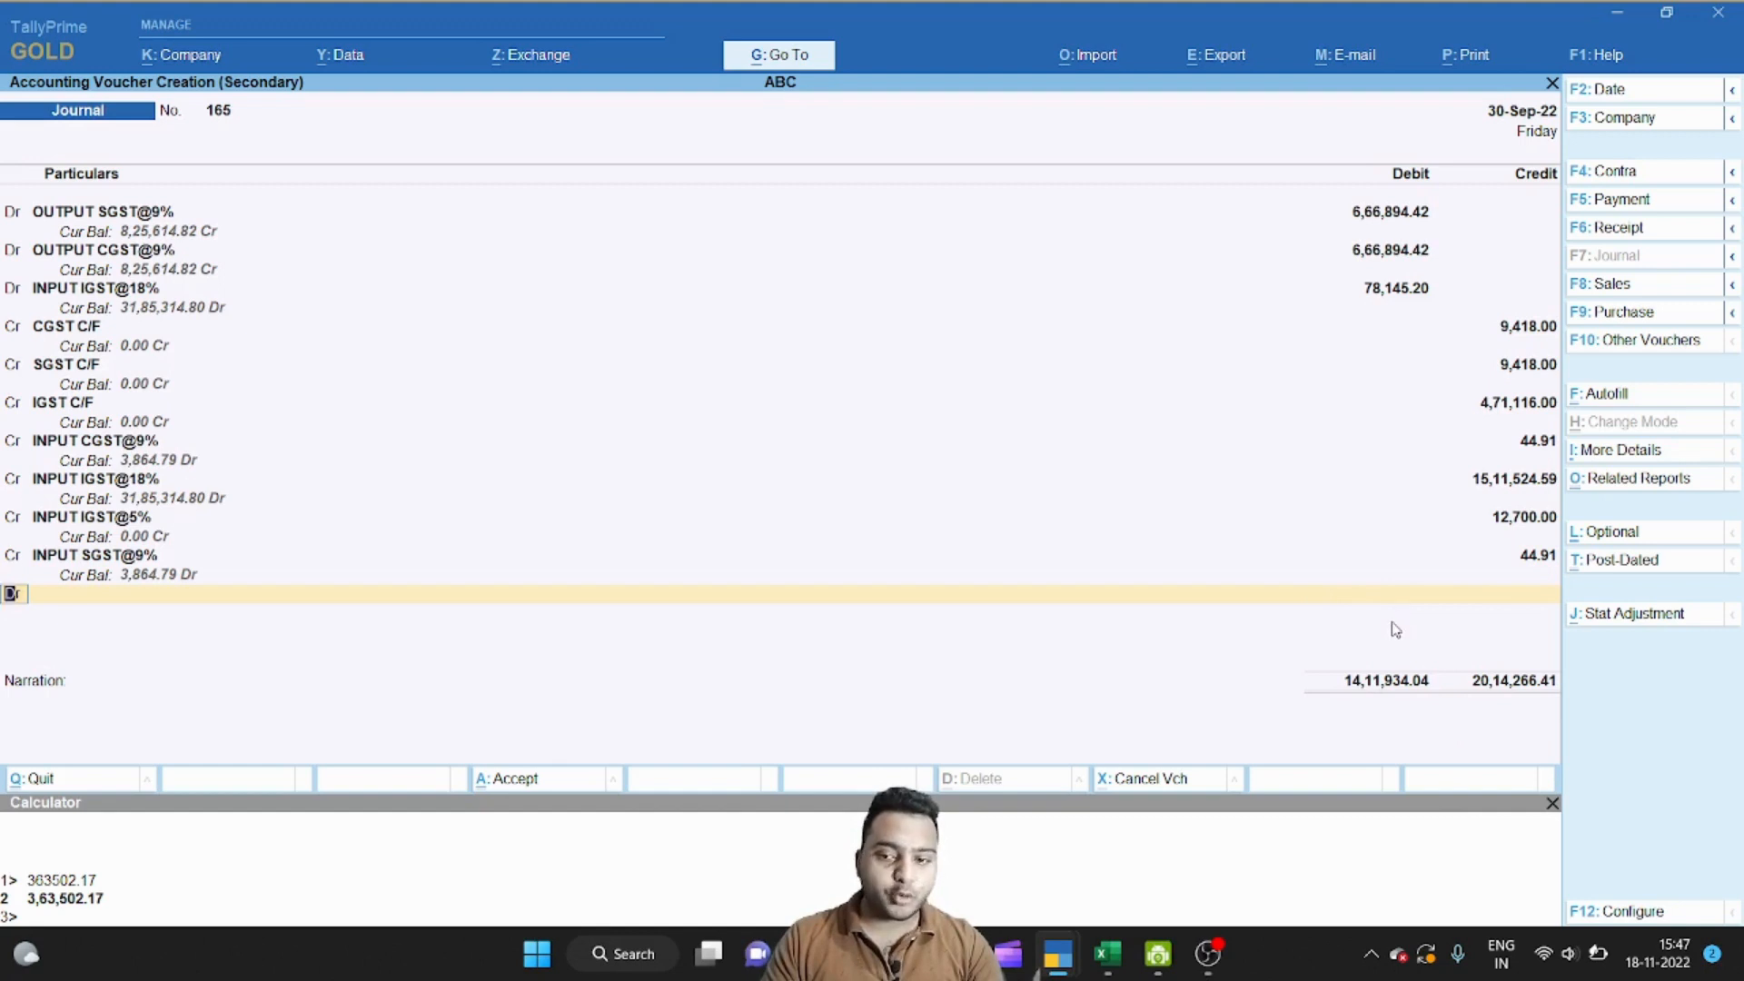
key(Return)
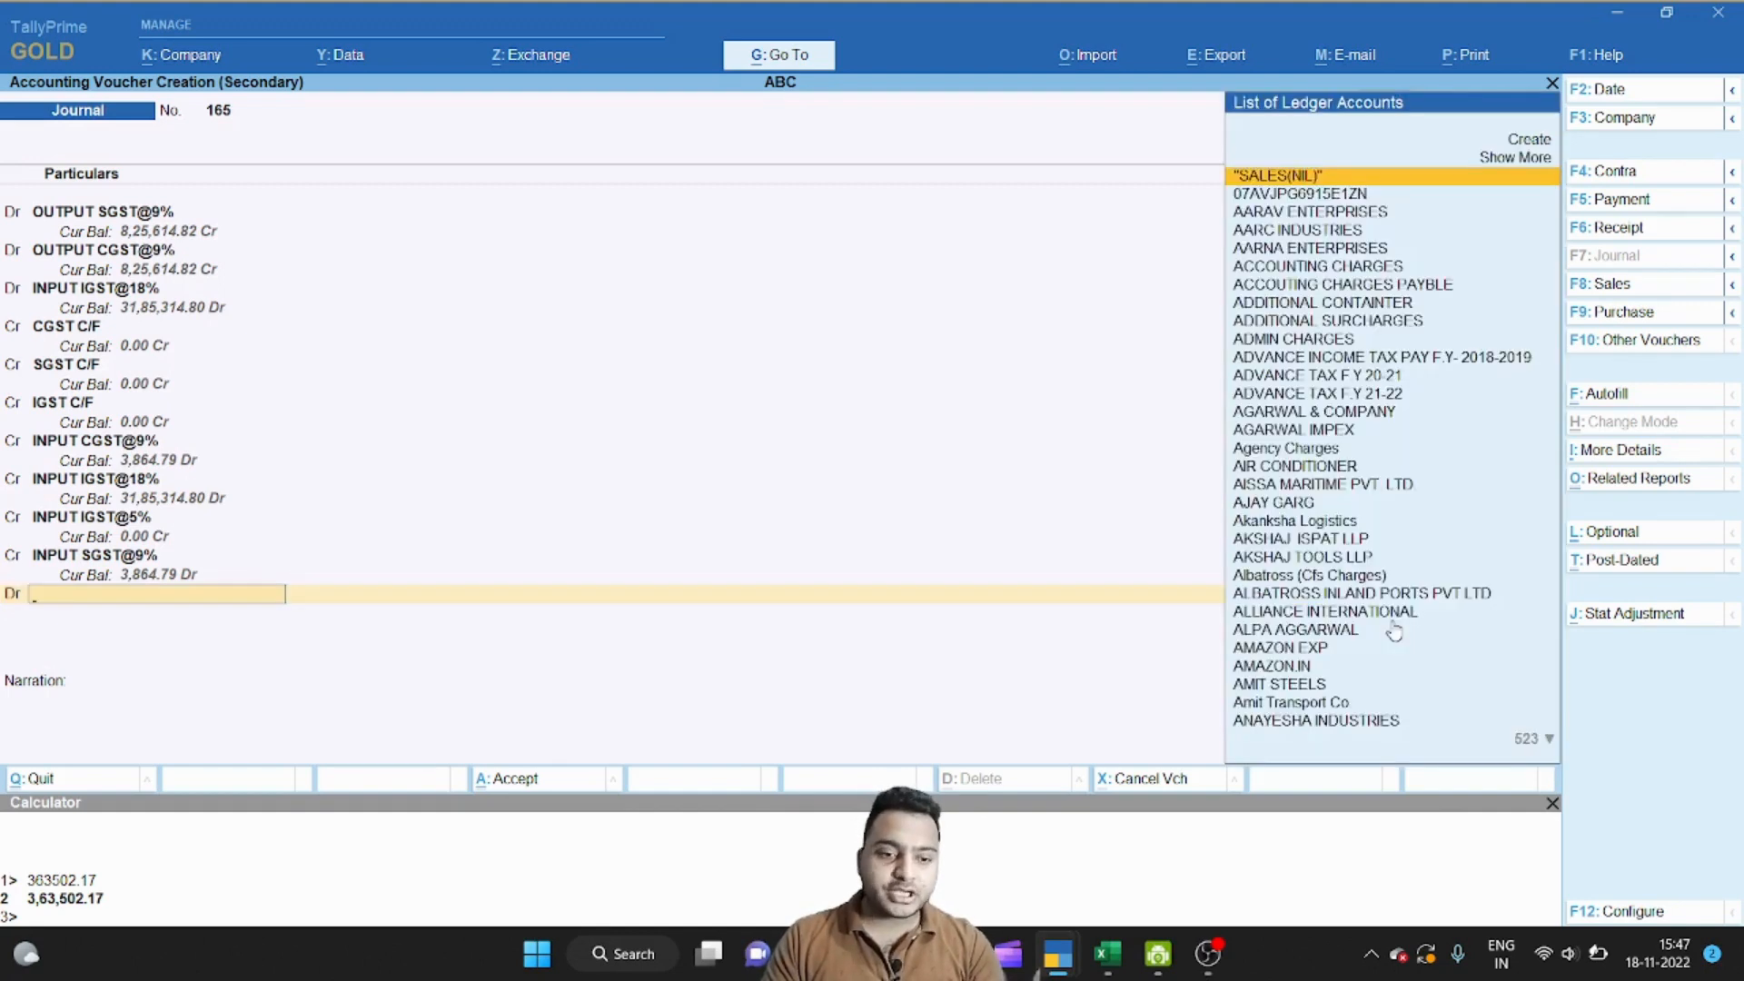
mouse_move(956, 953)
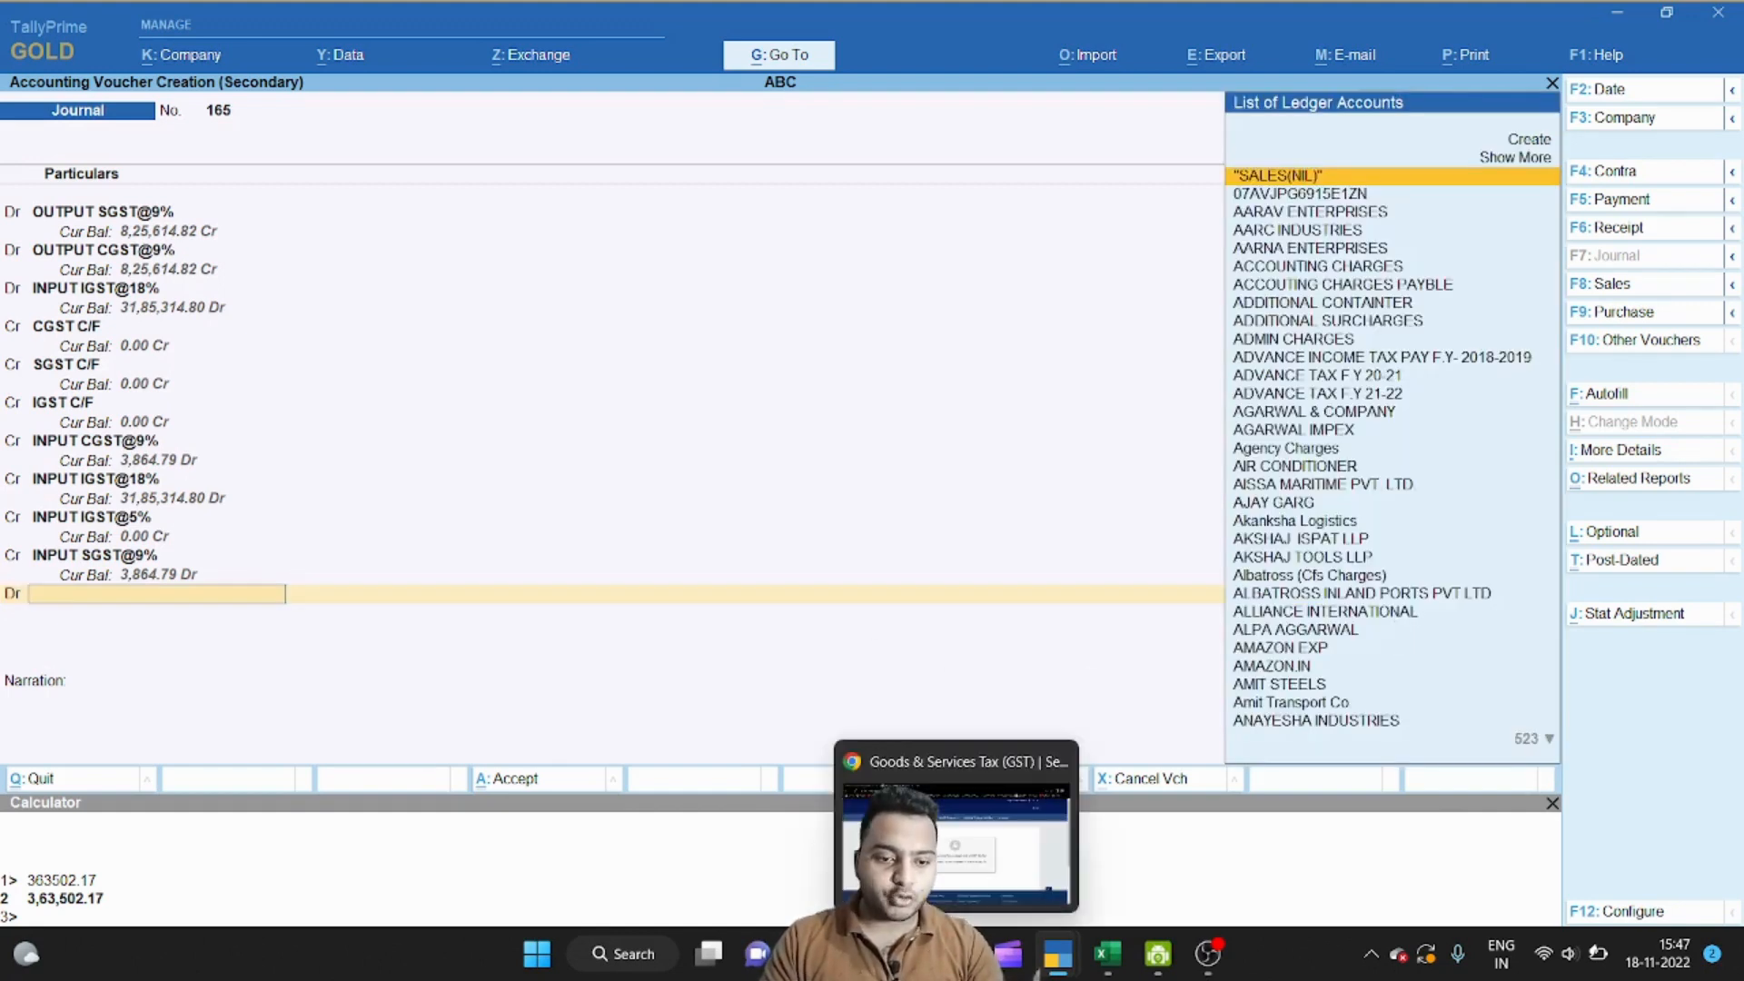
click(956, 844)
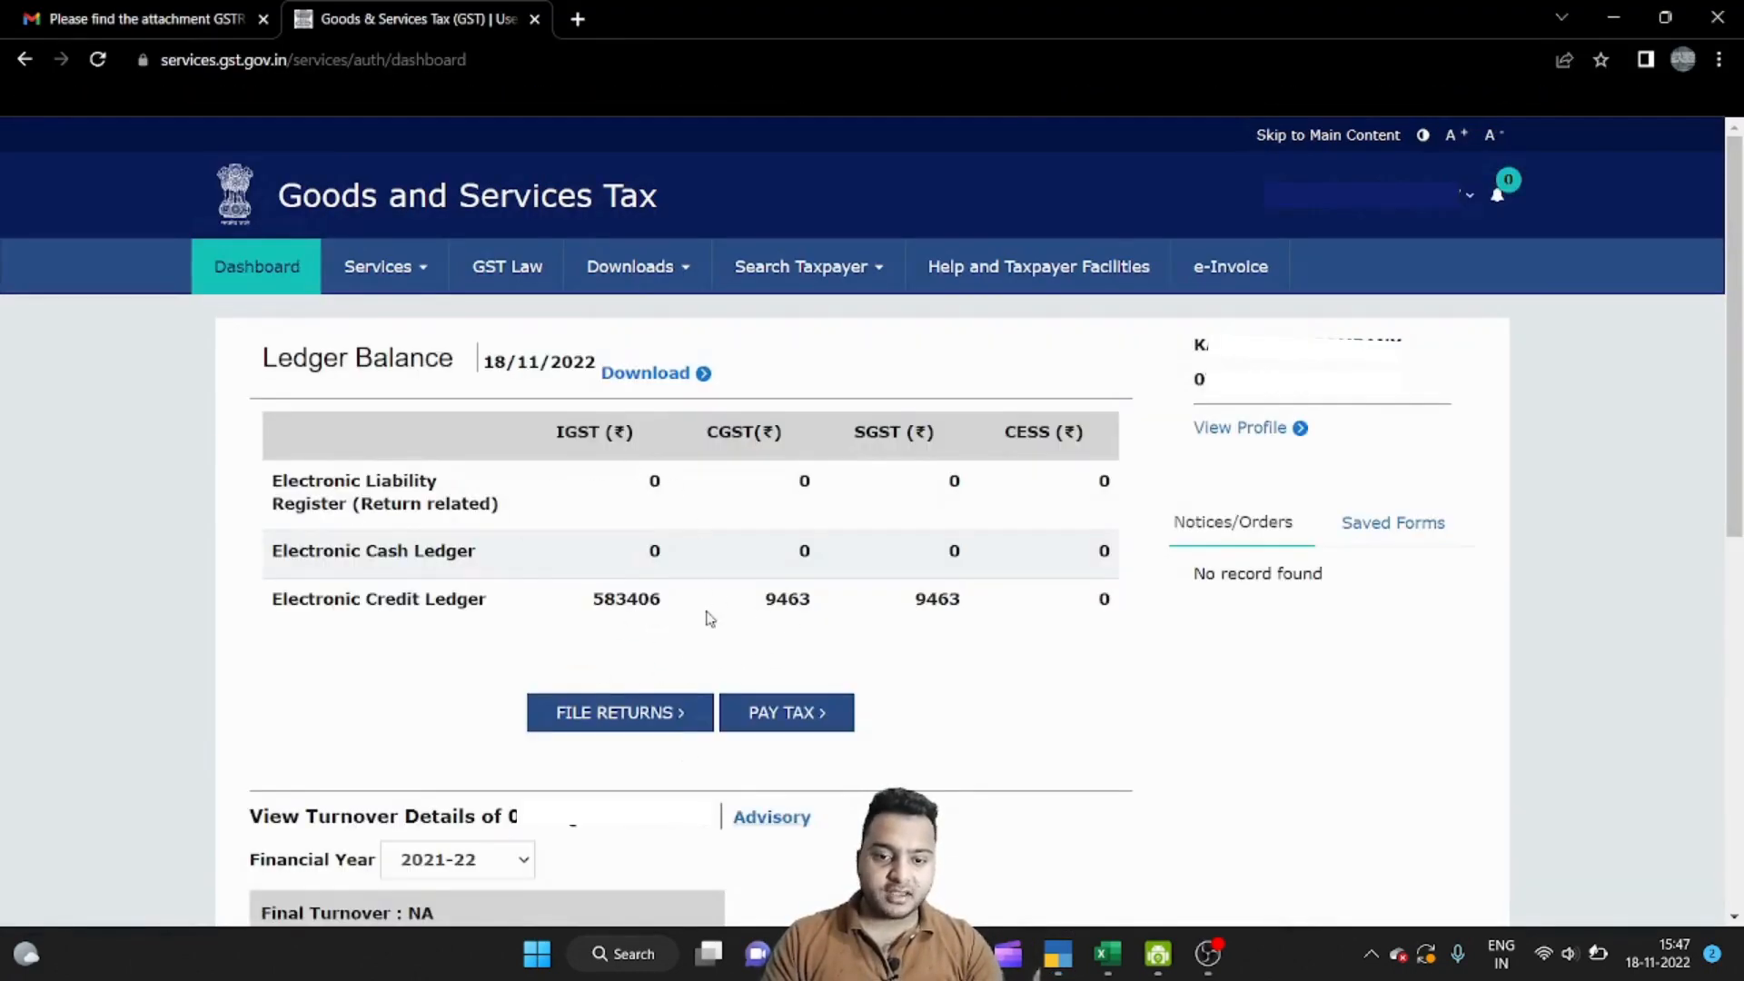
Step: Switch back to TallyPrime and choose IGST C/F as the ledger of the new debit line
key(alt+Tab)
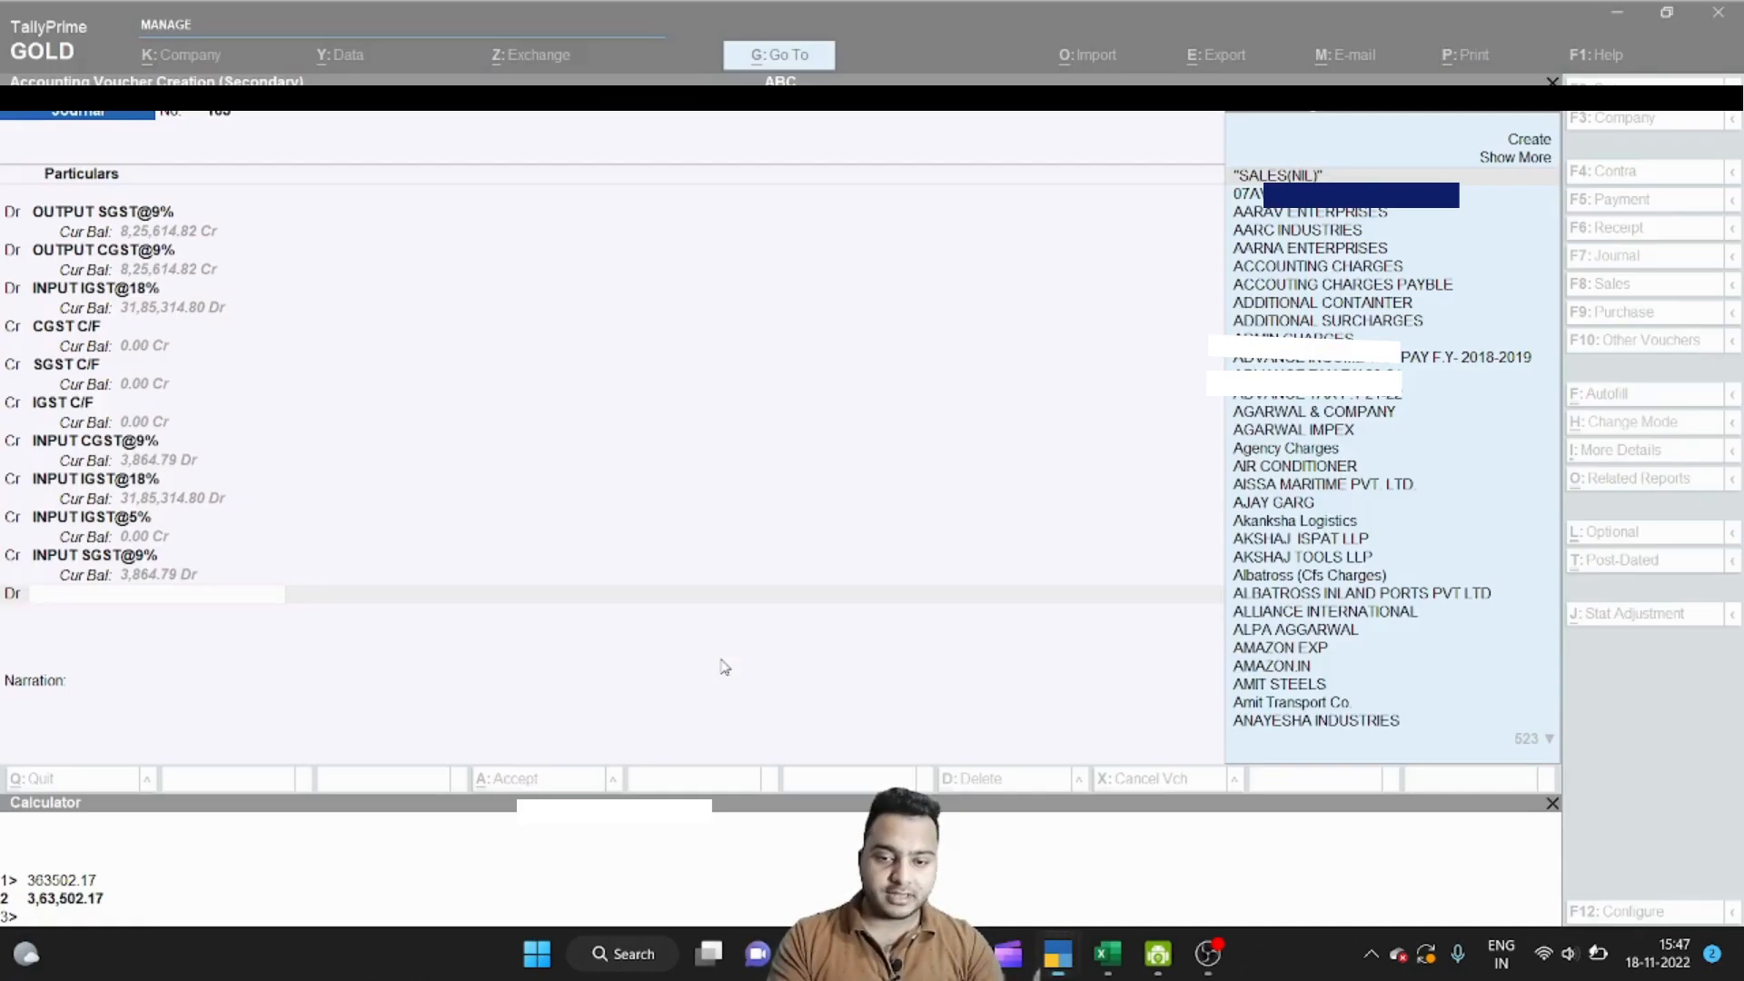
text(IGS)
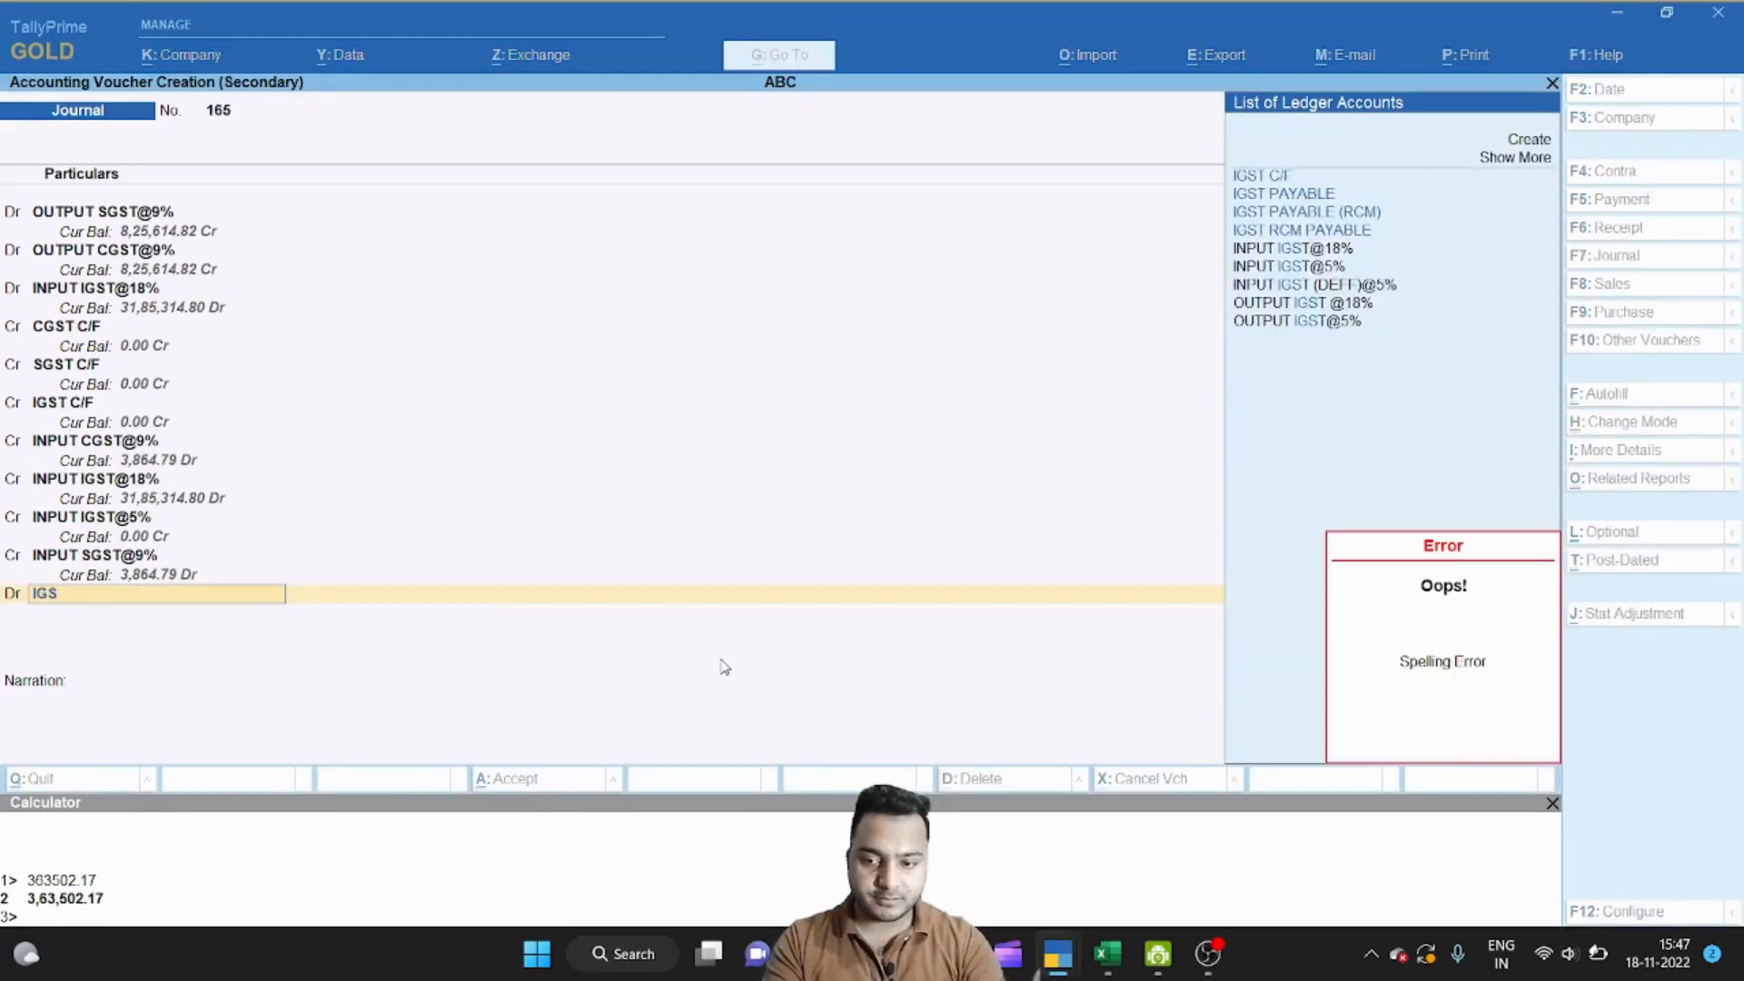
key(Return)
Step: Copy the IGST balance of the Electronic Credit Ledger, 583406, from the GST portal and return to the TallyPrime journal
key(alt+Tab)
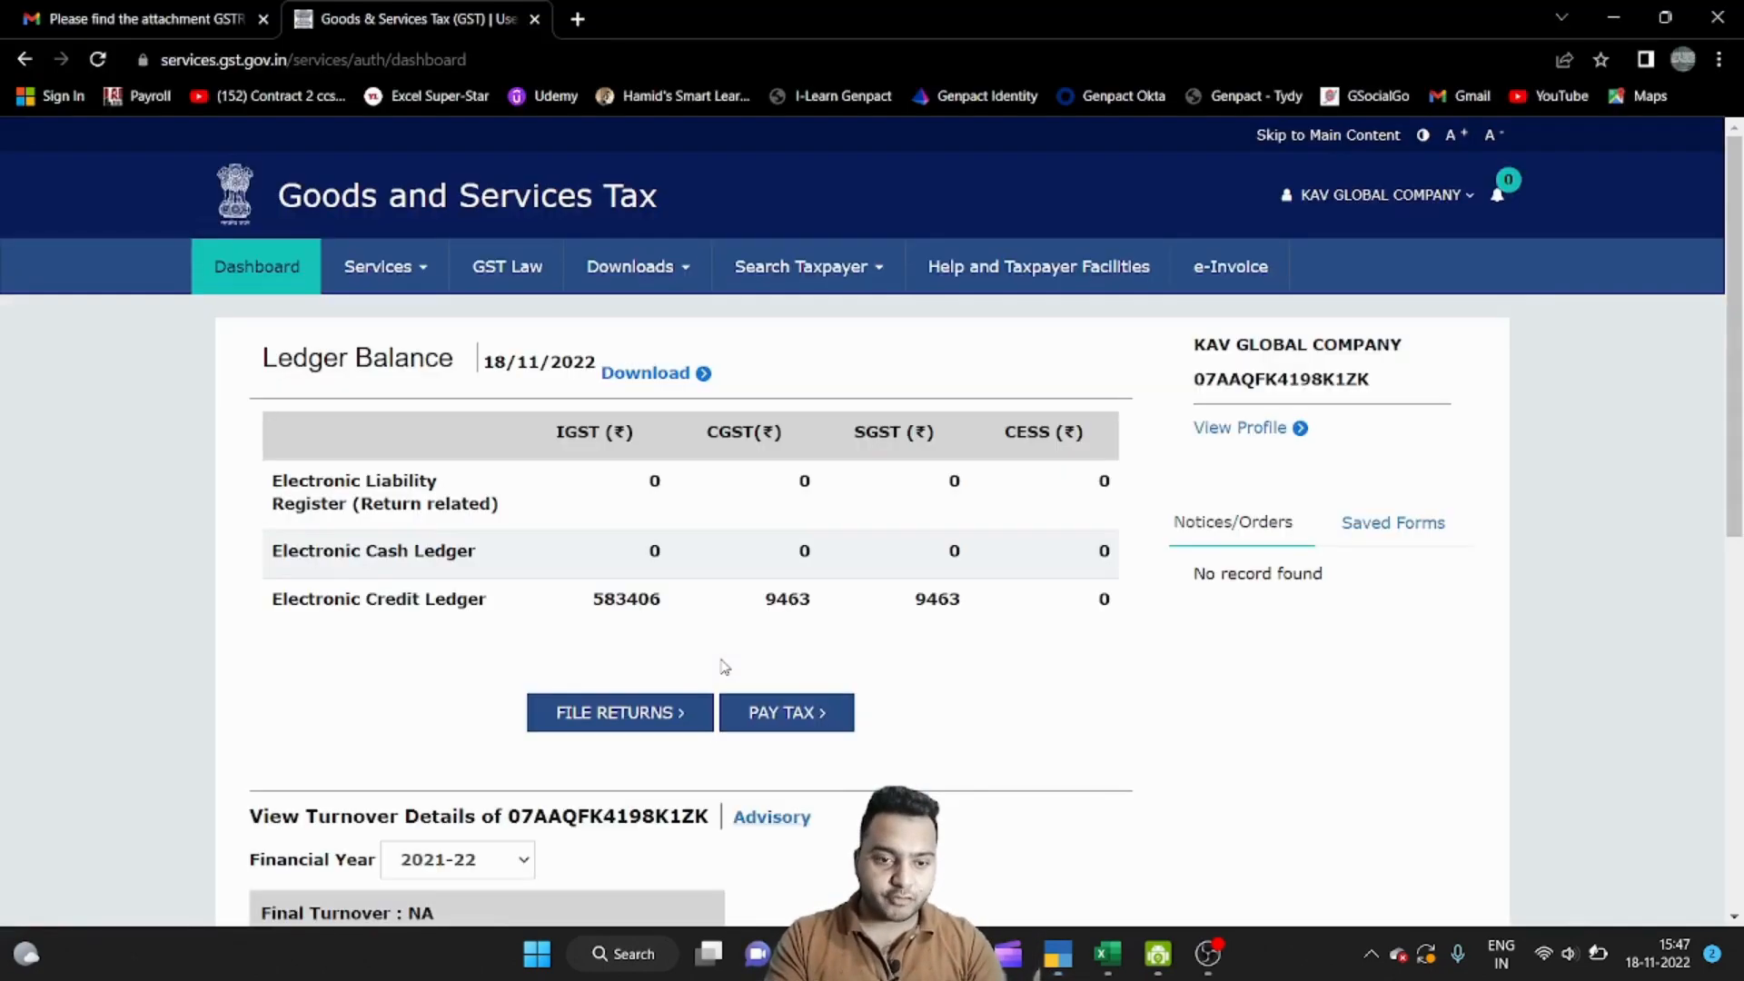
drag(664, 601, 587, 606)
key(ctrl+c)
key(alt+Tab)
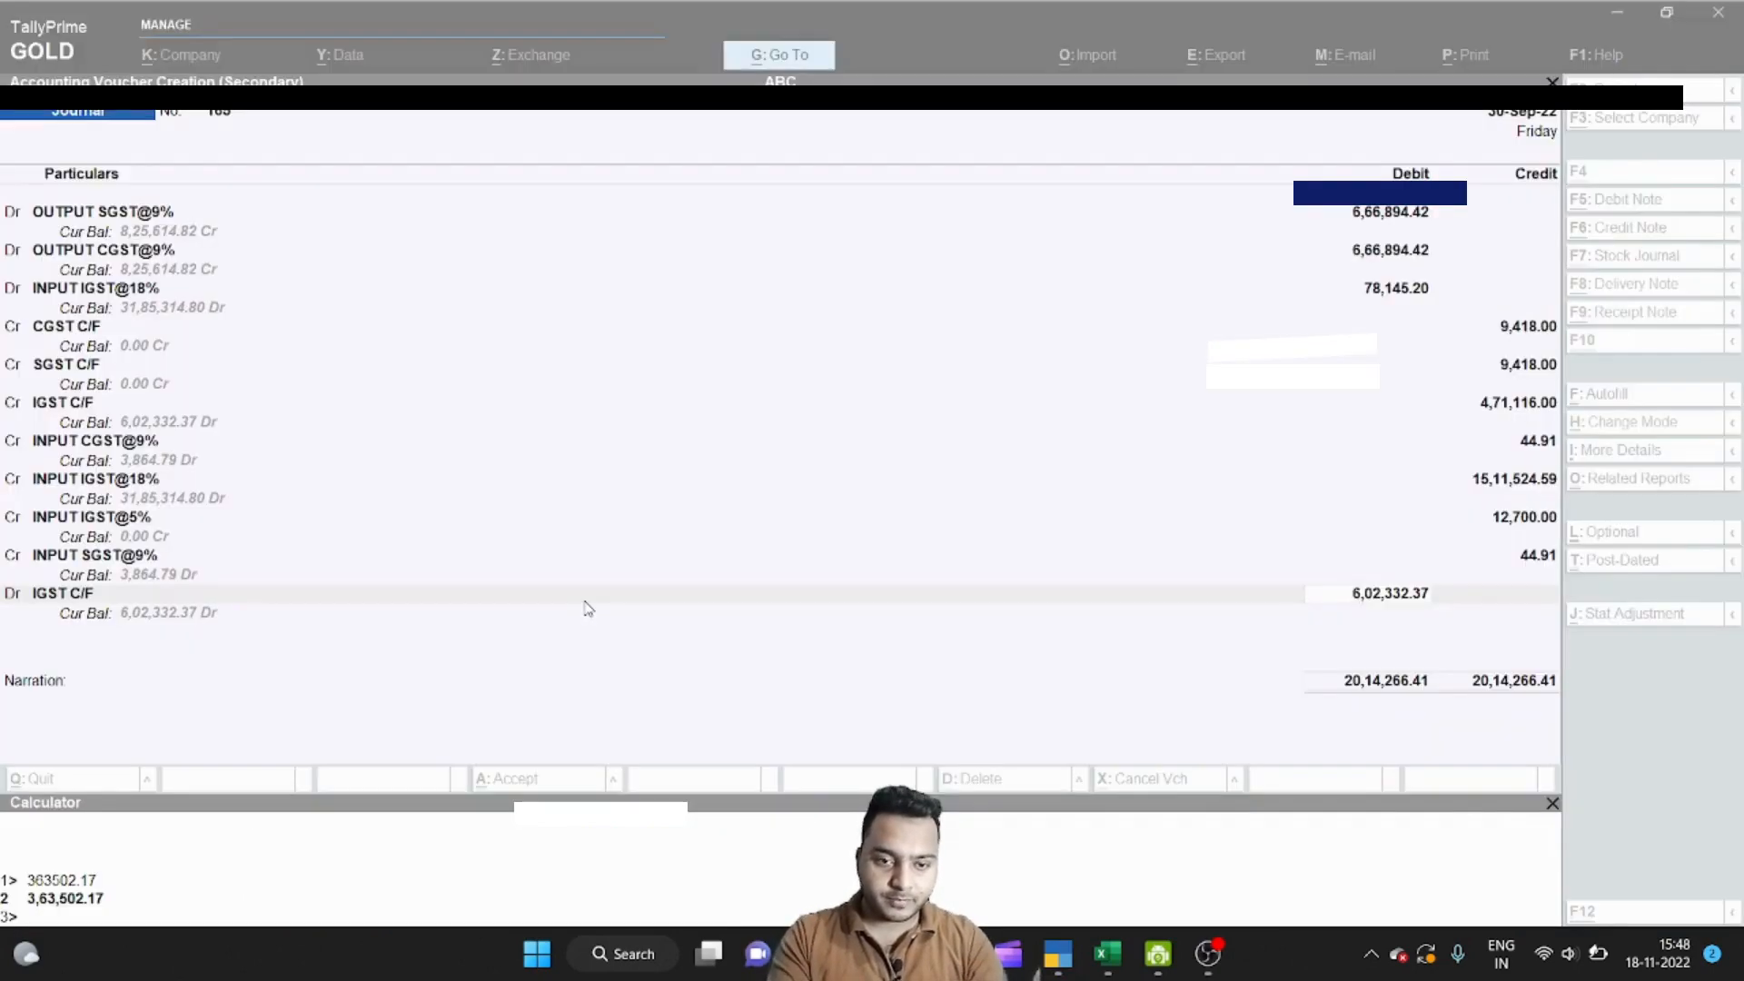
Step: Enter the copied portal balance, 583406, as the IGST C/F debit amount and move on to a new debit line
key(ctrl+alt+v)
key(Return)
key(Return)
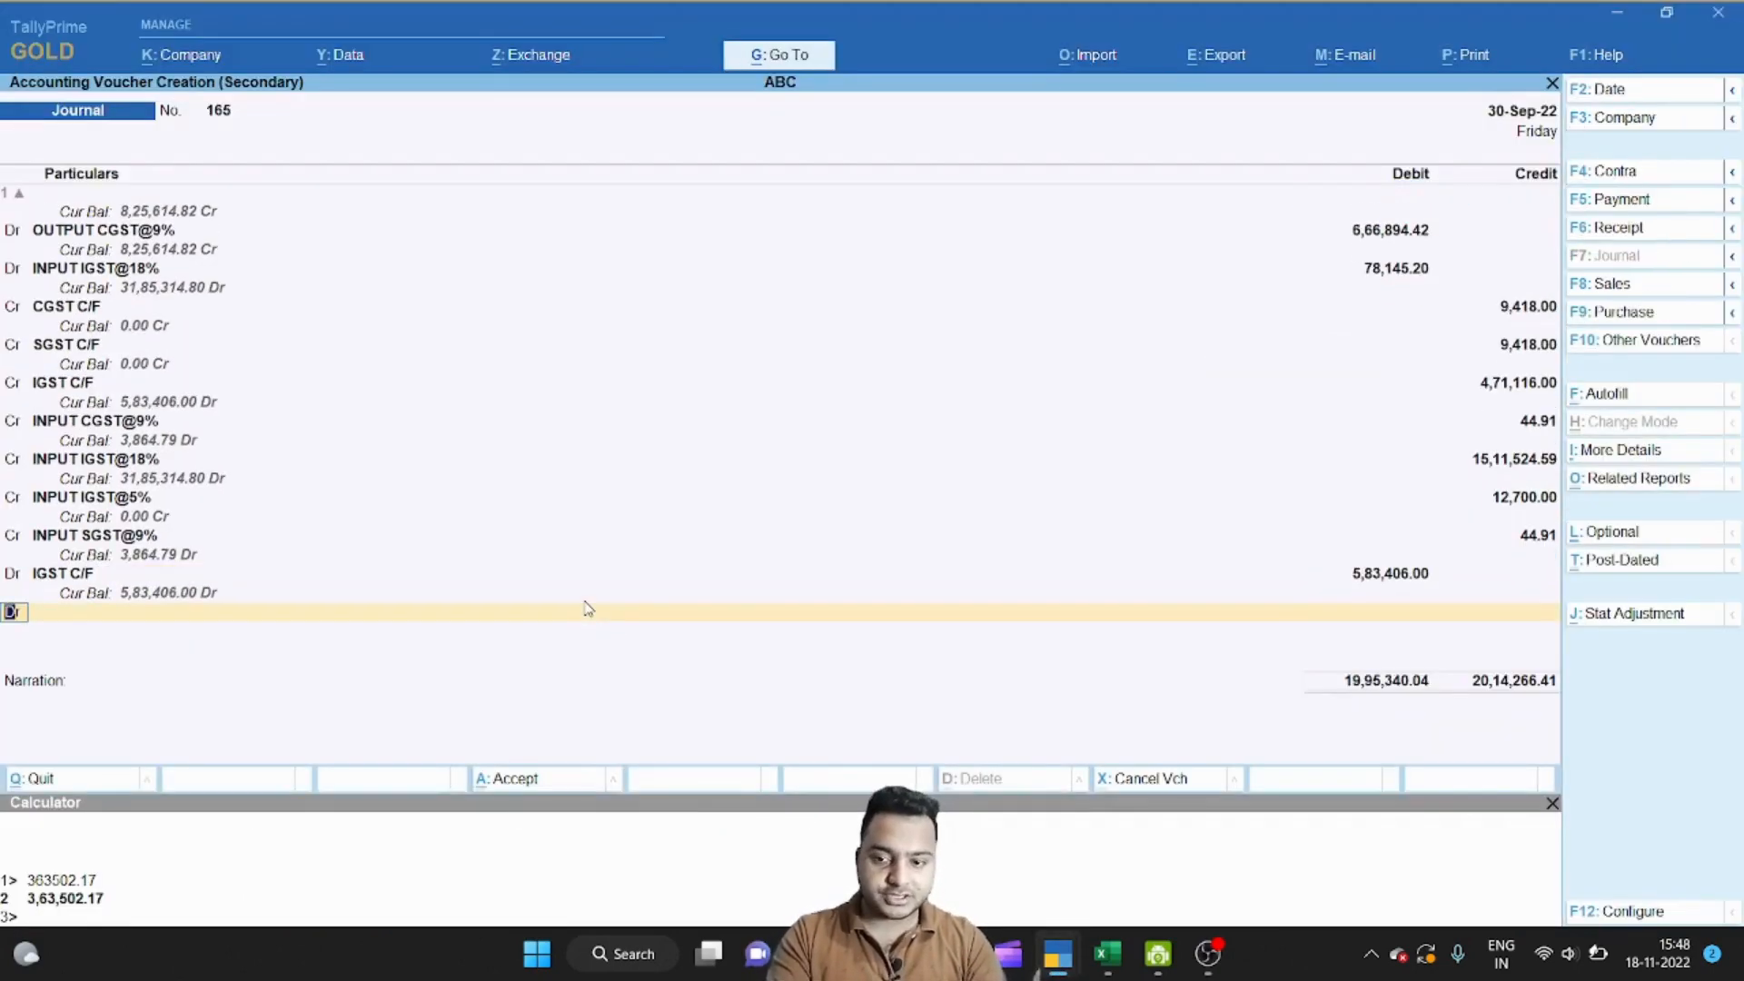
Step: Add a debit line for CGST C/F with 9463, checking the CGST credit balance on the GST portal in Chrome
text(CGSTC)
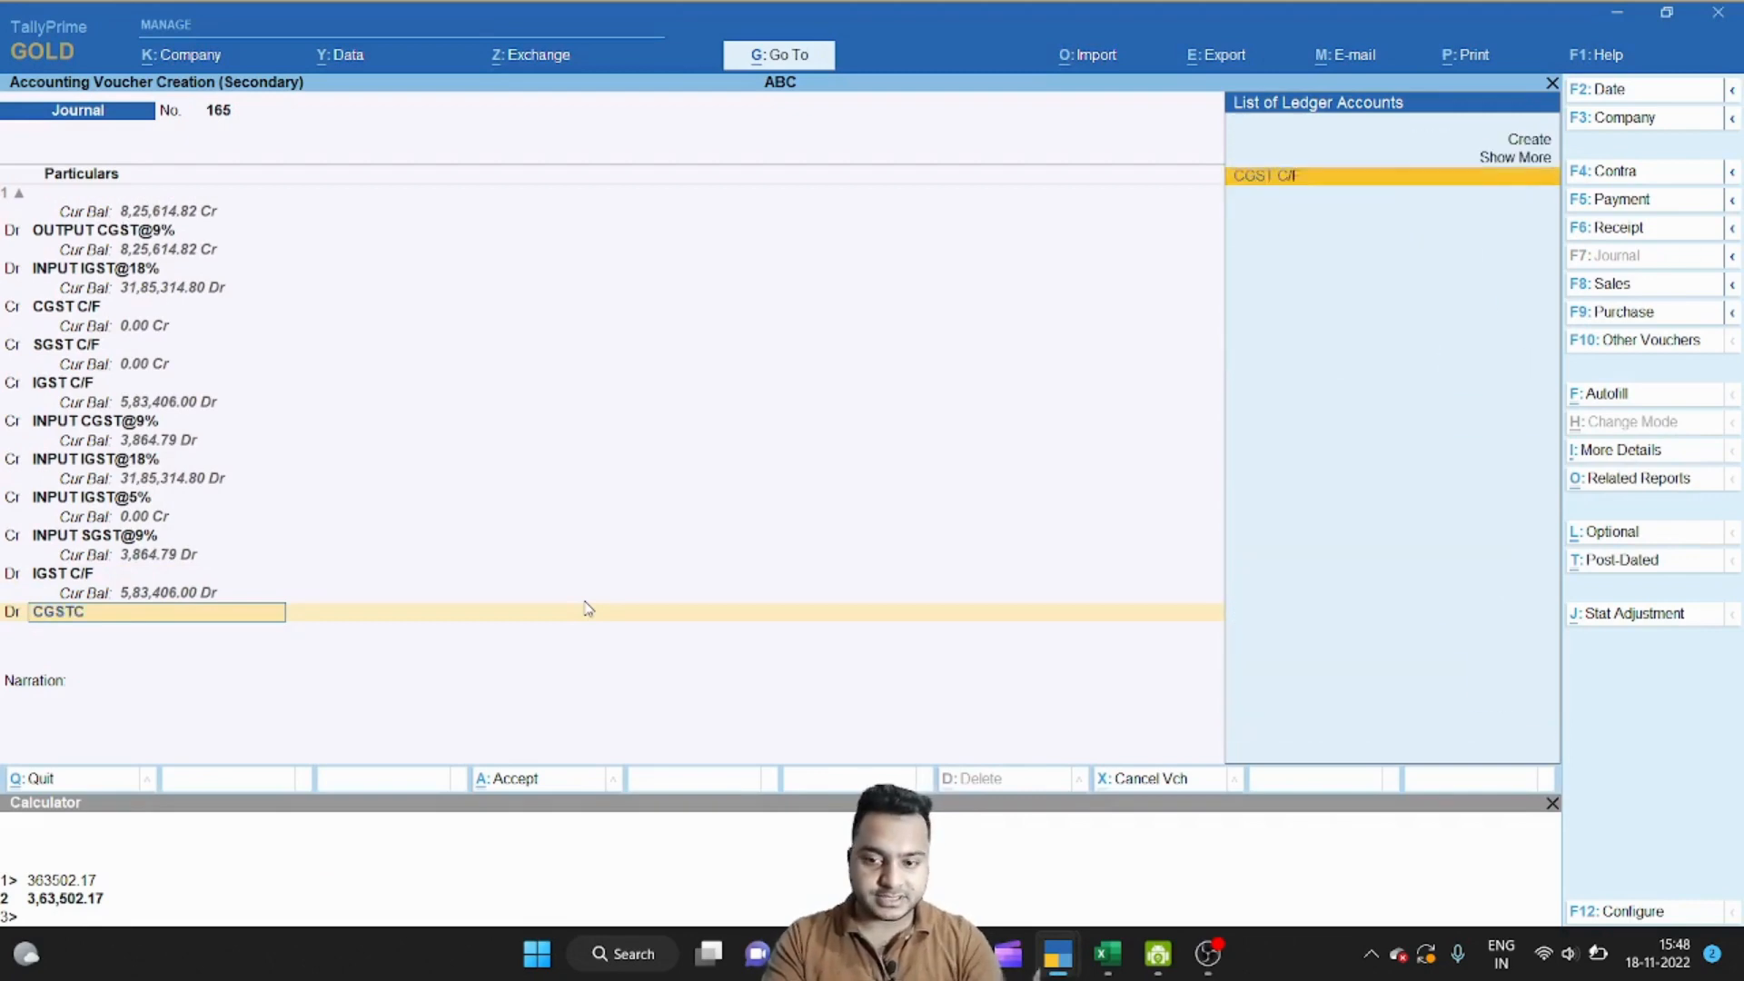
key(Return)
key(alt+Tab)
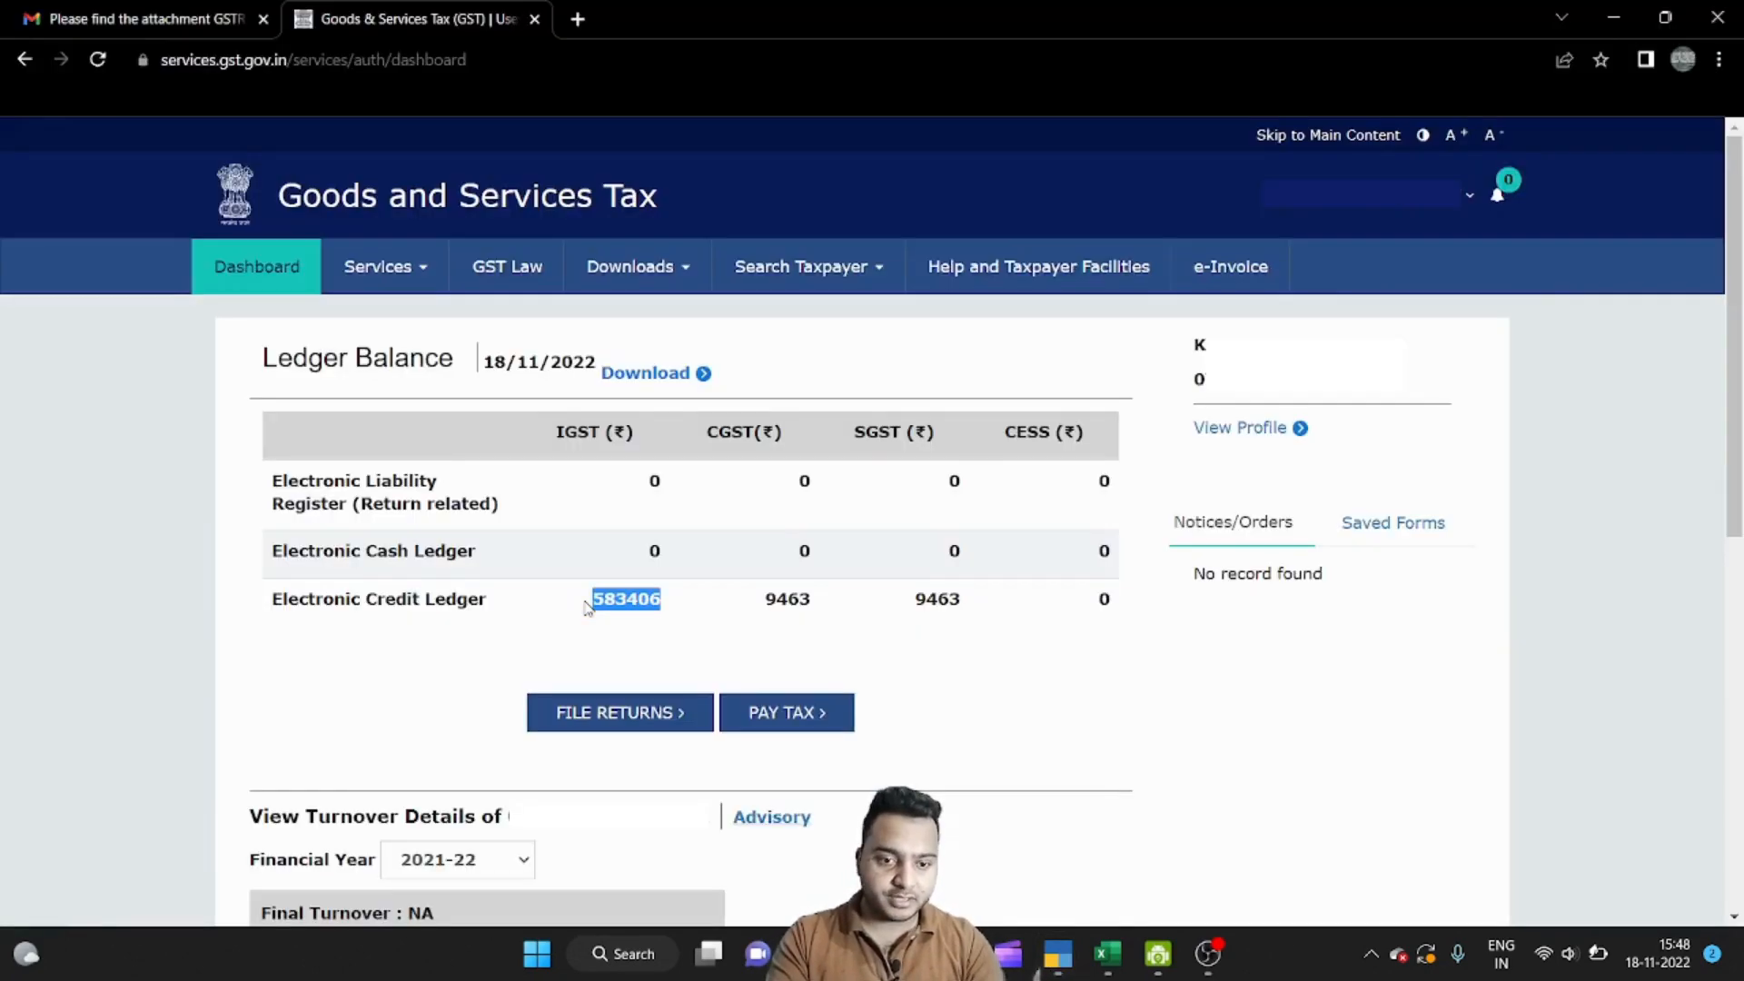
key(alt+Tab)
text(9463)
key(Return)
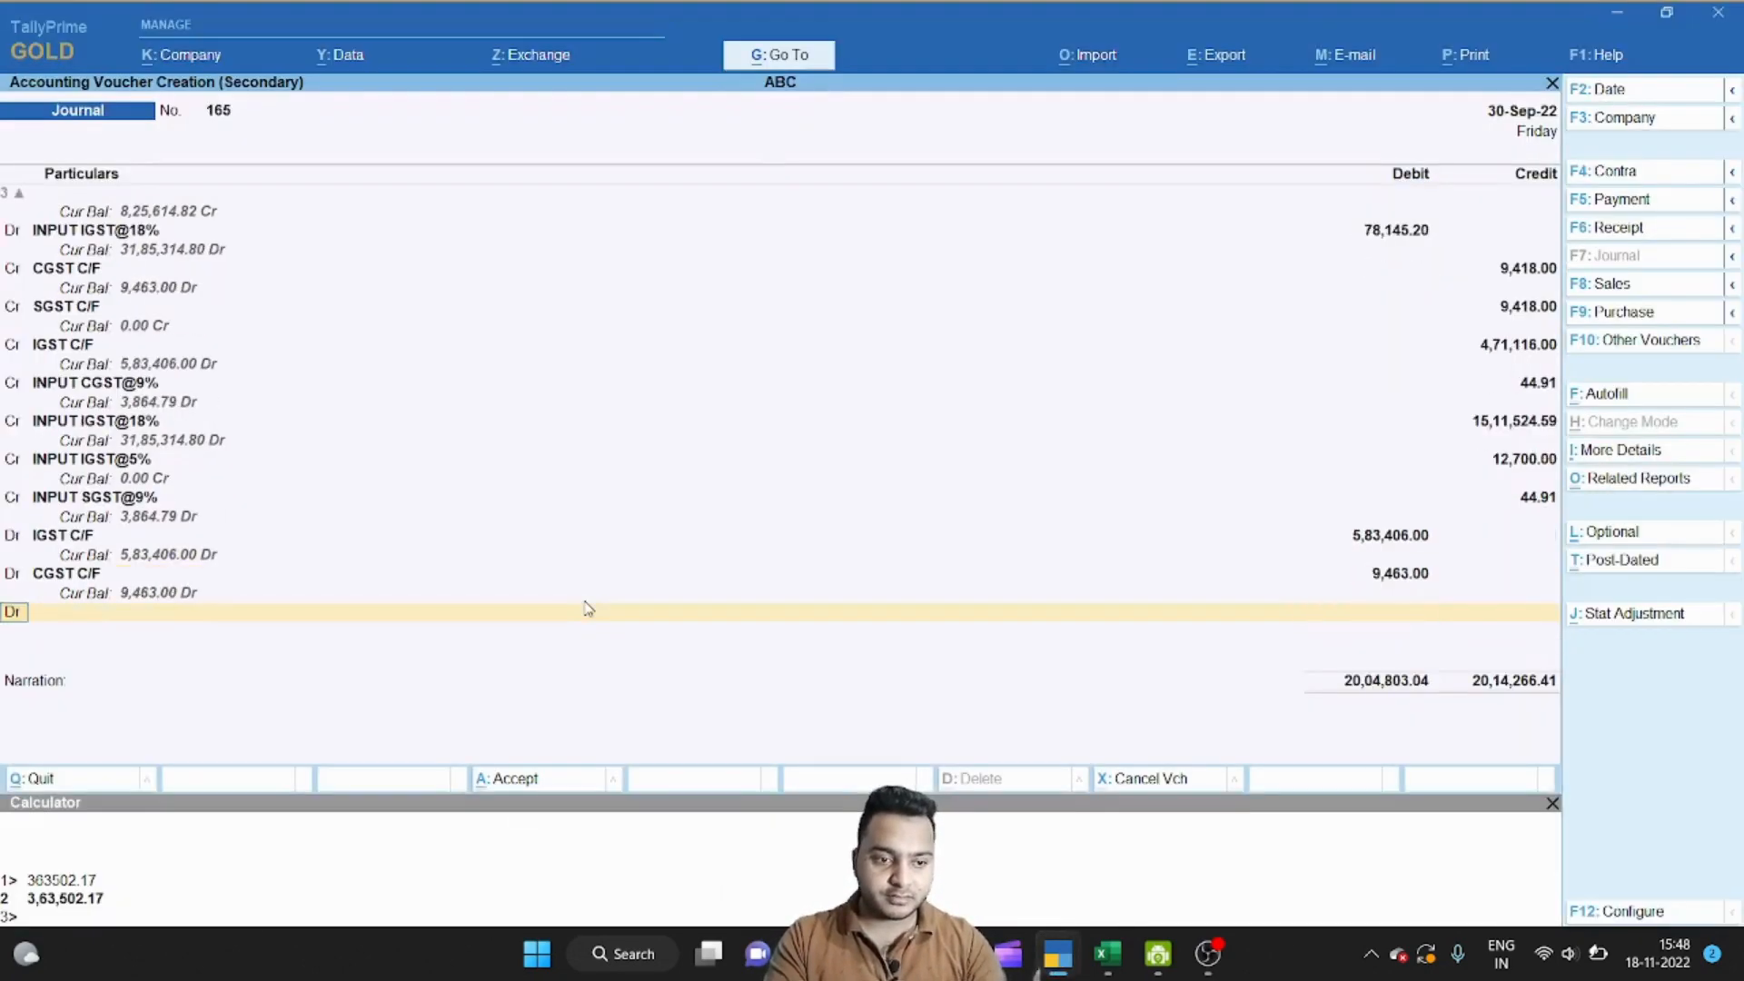
Step: Add a debit line for the SGST C/F ledger with the amount 9463
key(Return)
text(SGSTC)
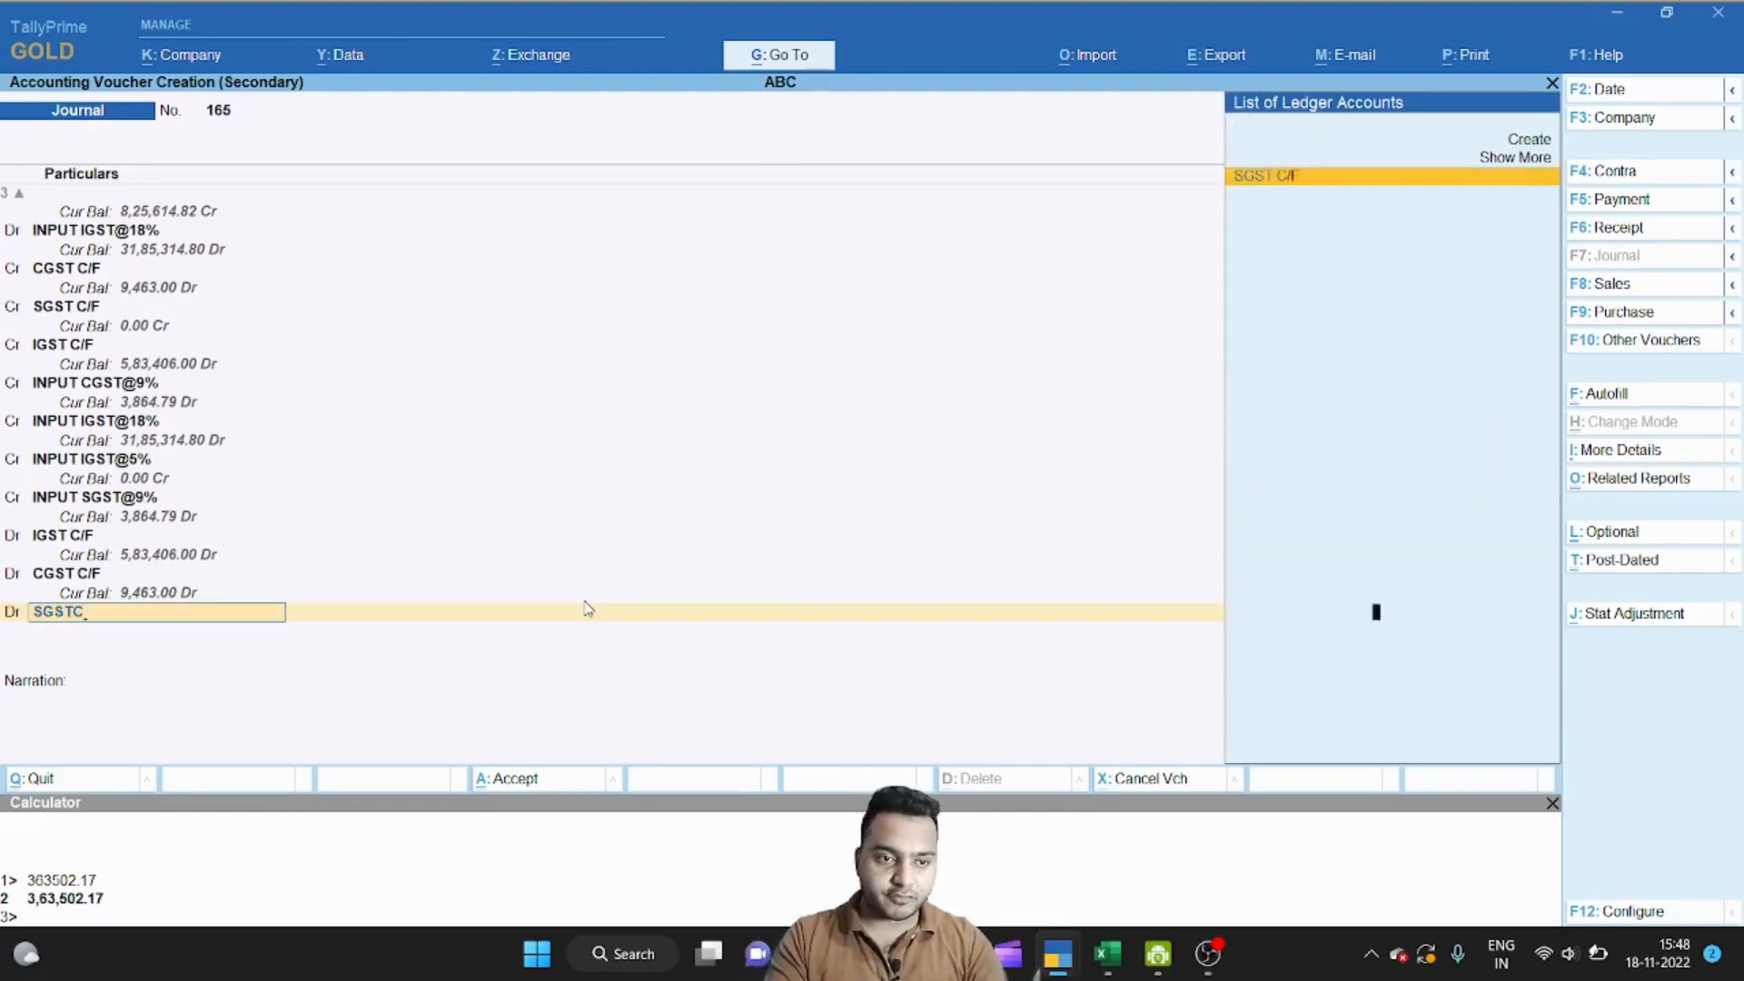
key(Return)
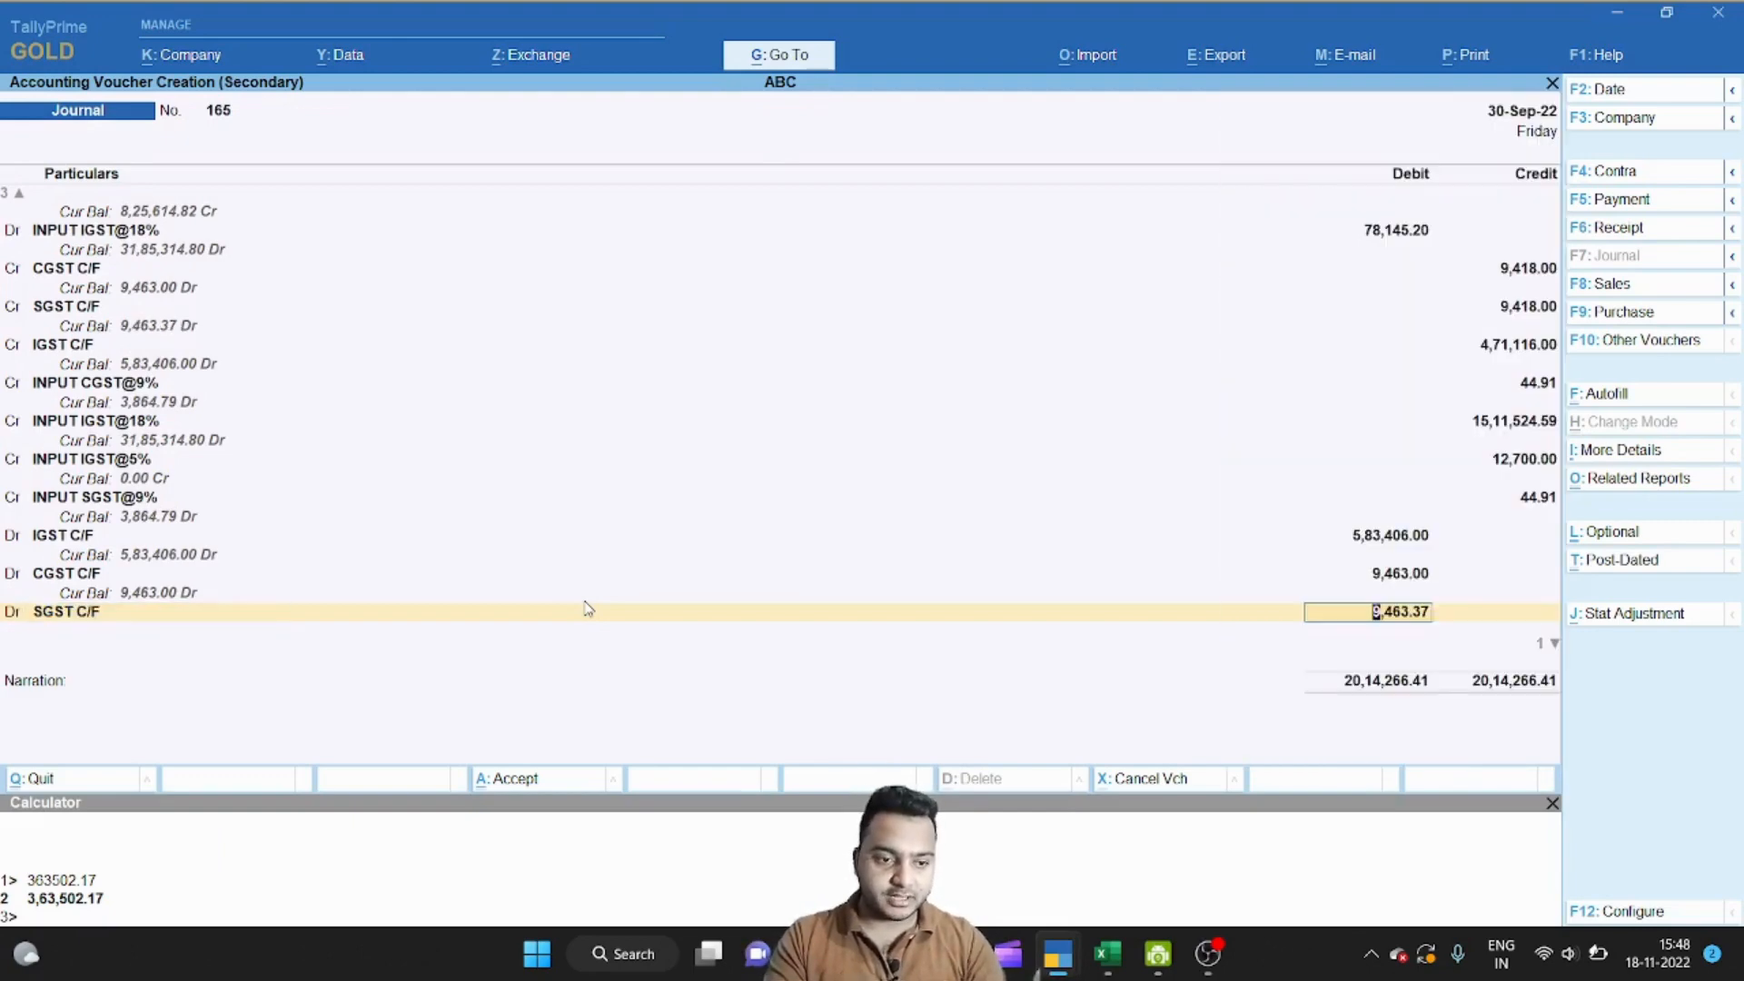
text(9463)
key(Return)
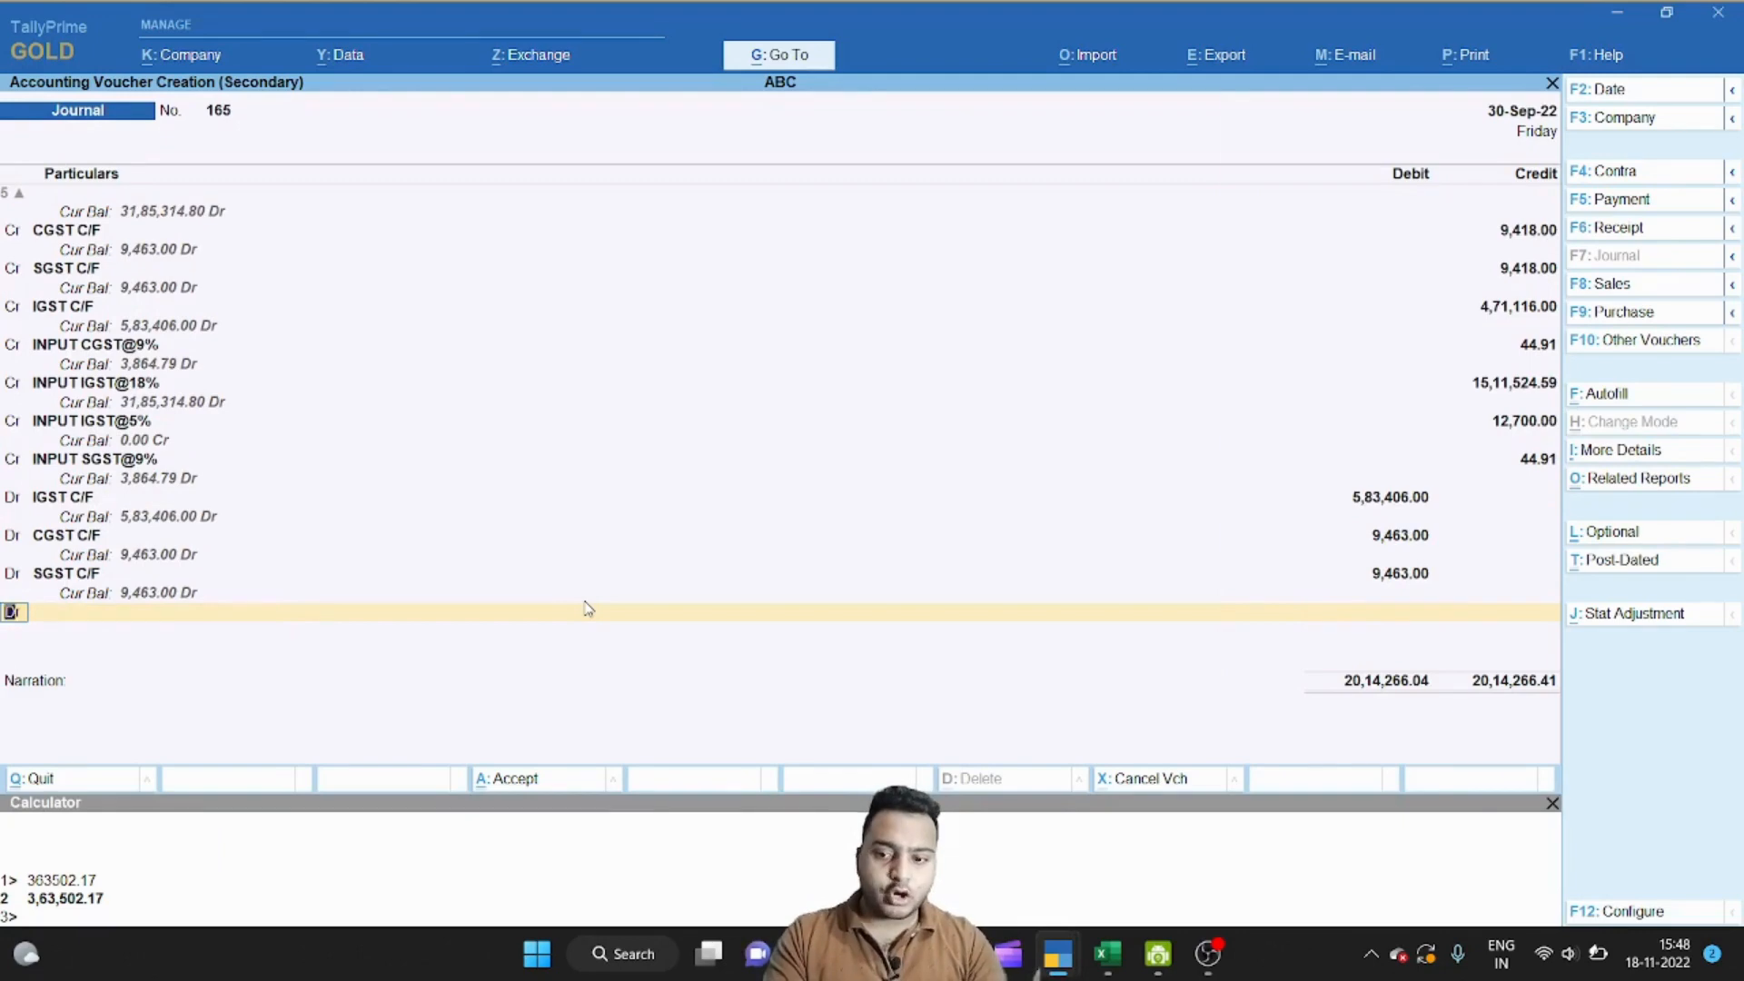
Step: Debit the 0.37 rounding difference to the Short & Excess ledger to balance the journal and go to the narration
key(Return)
text(SHORT)
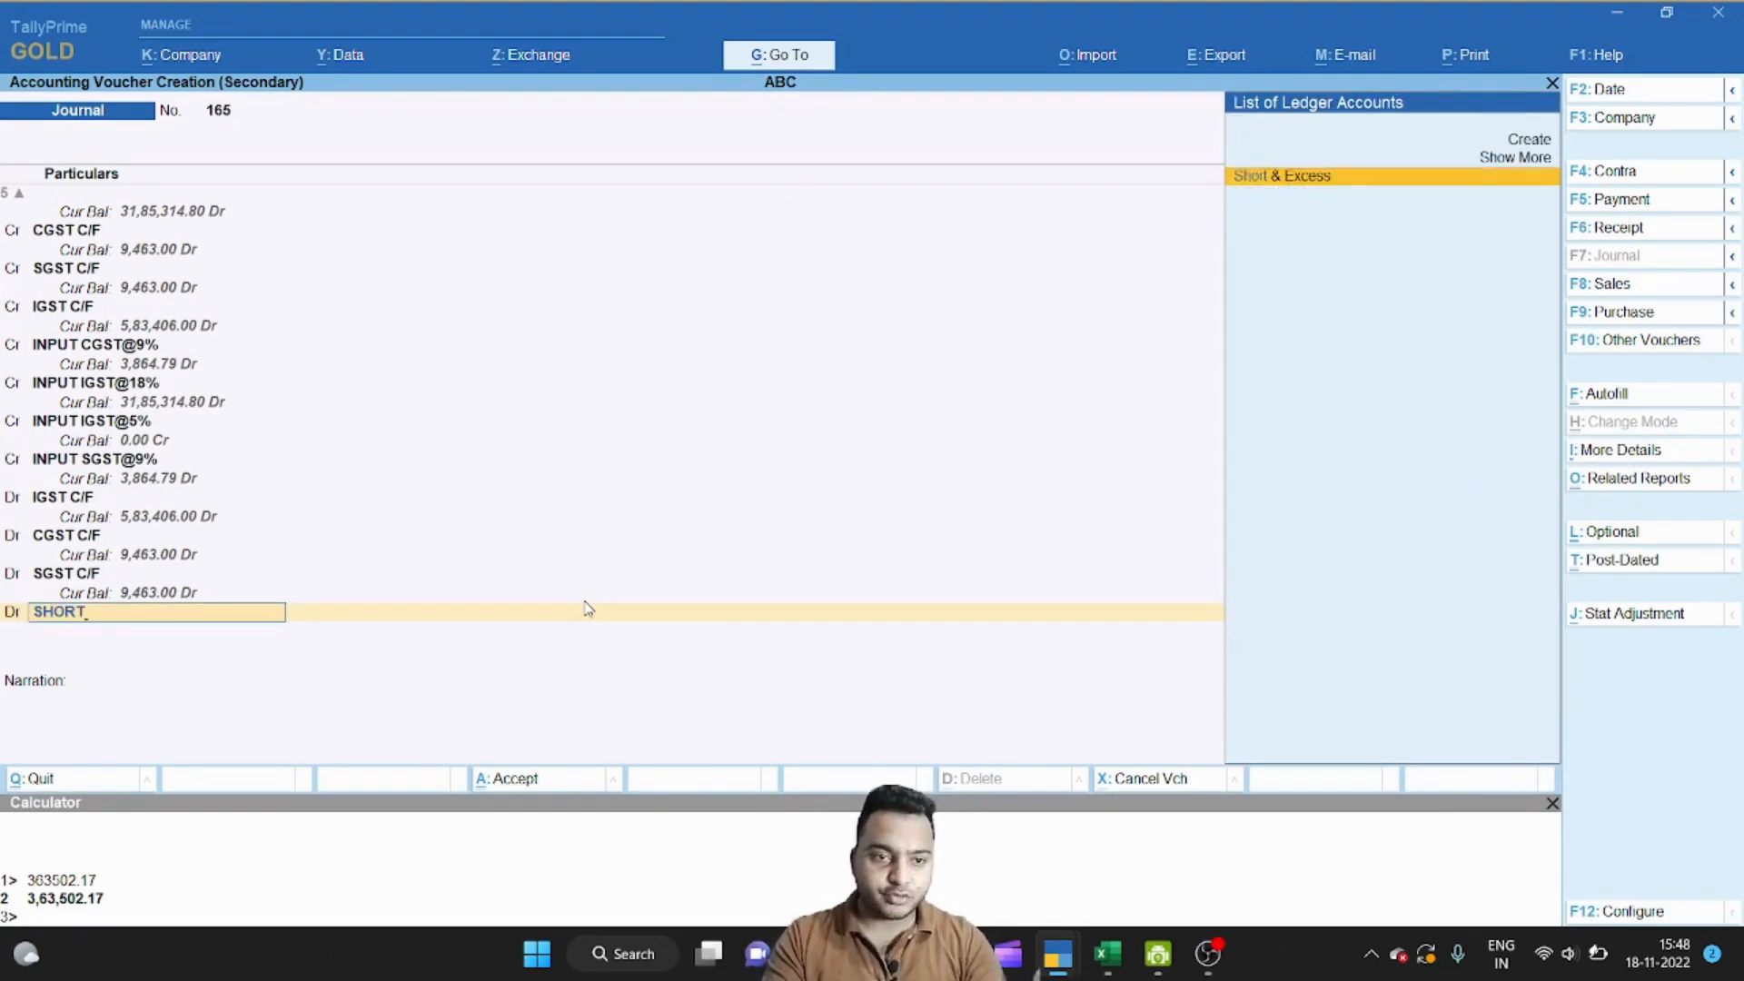
key(Return)
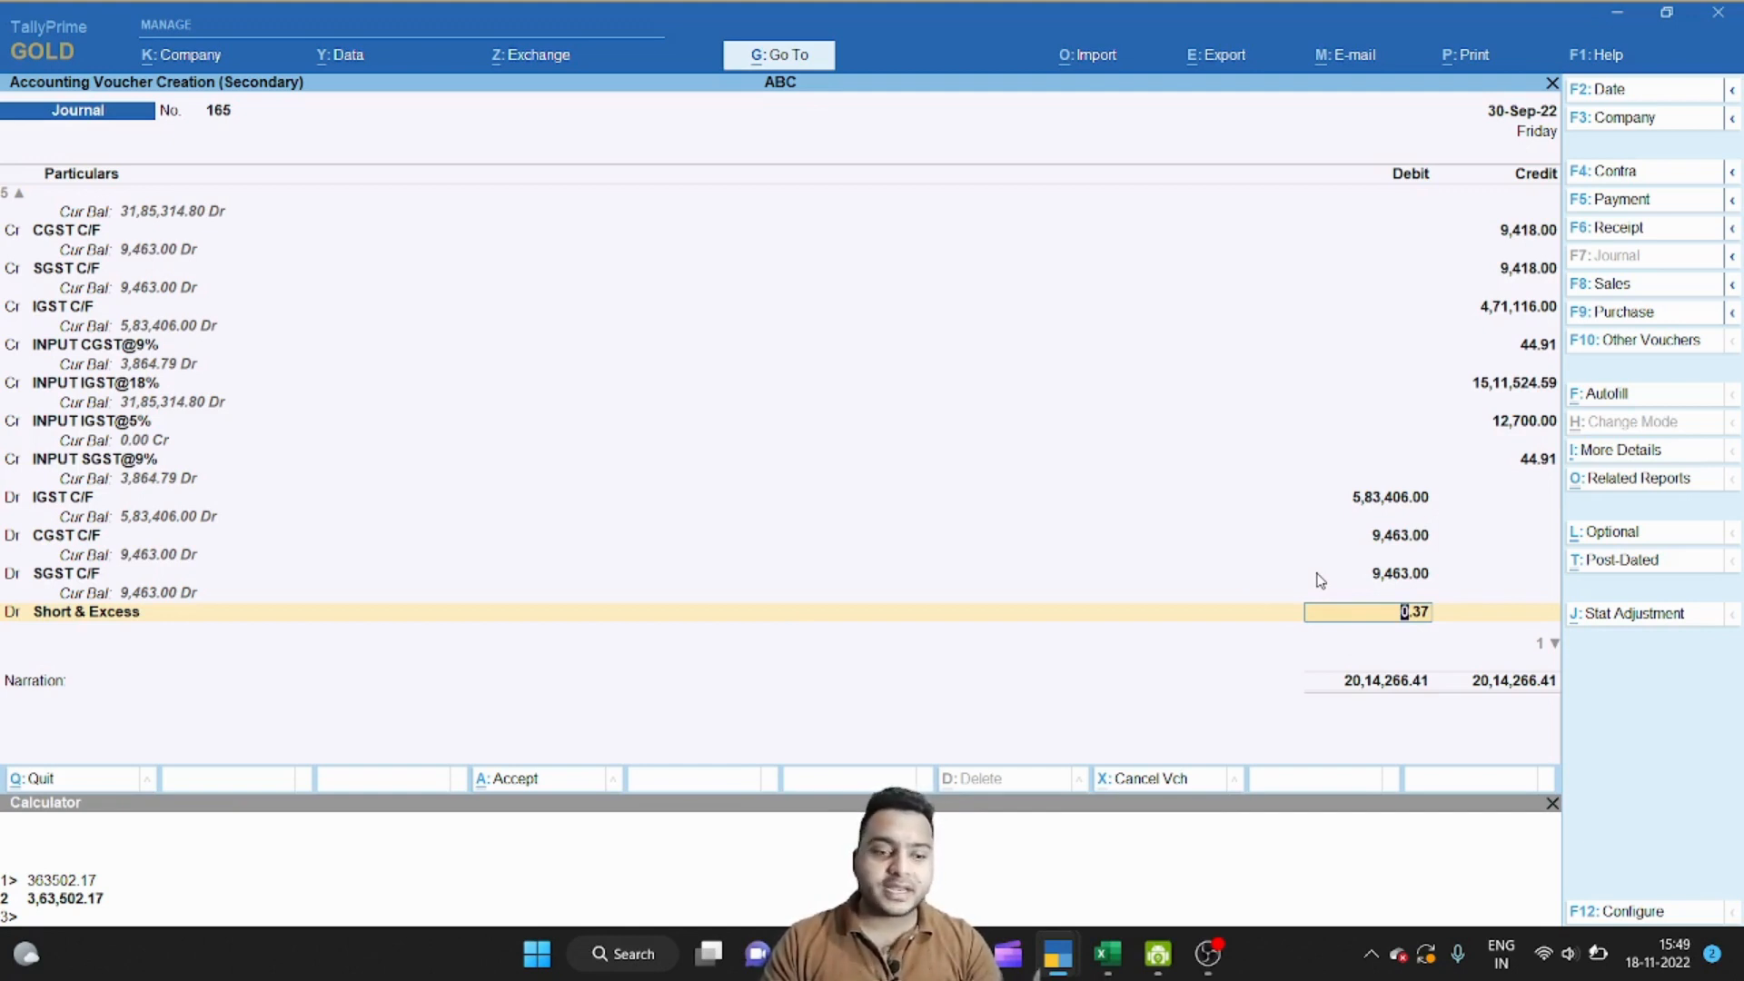
key(Return)
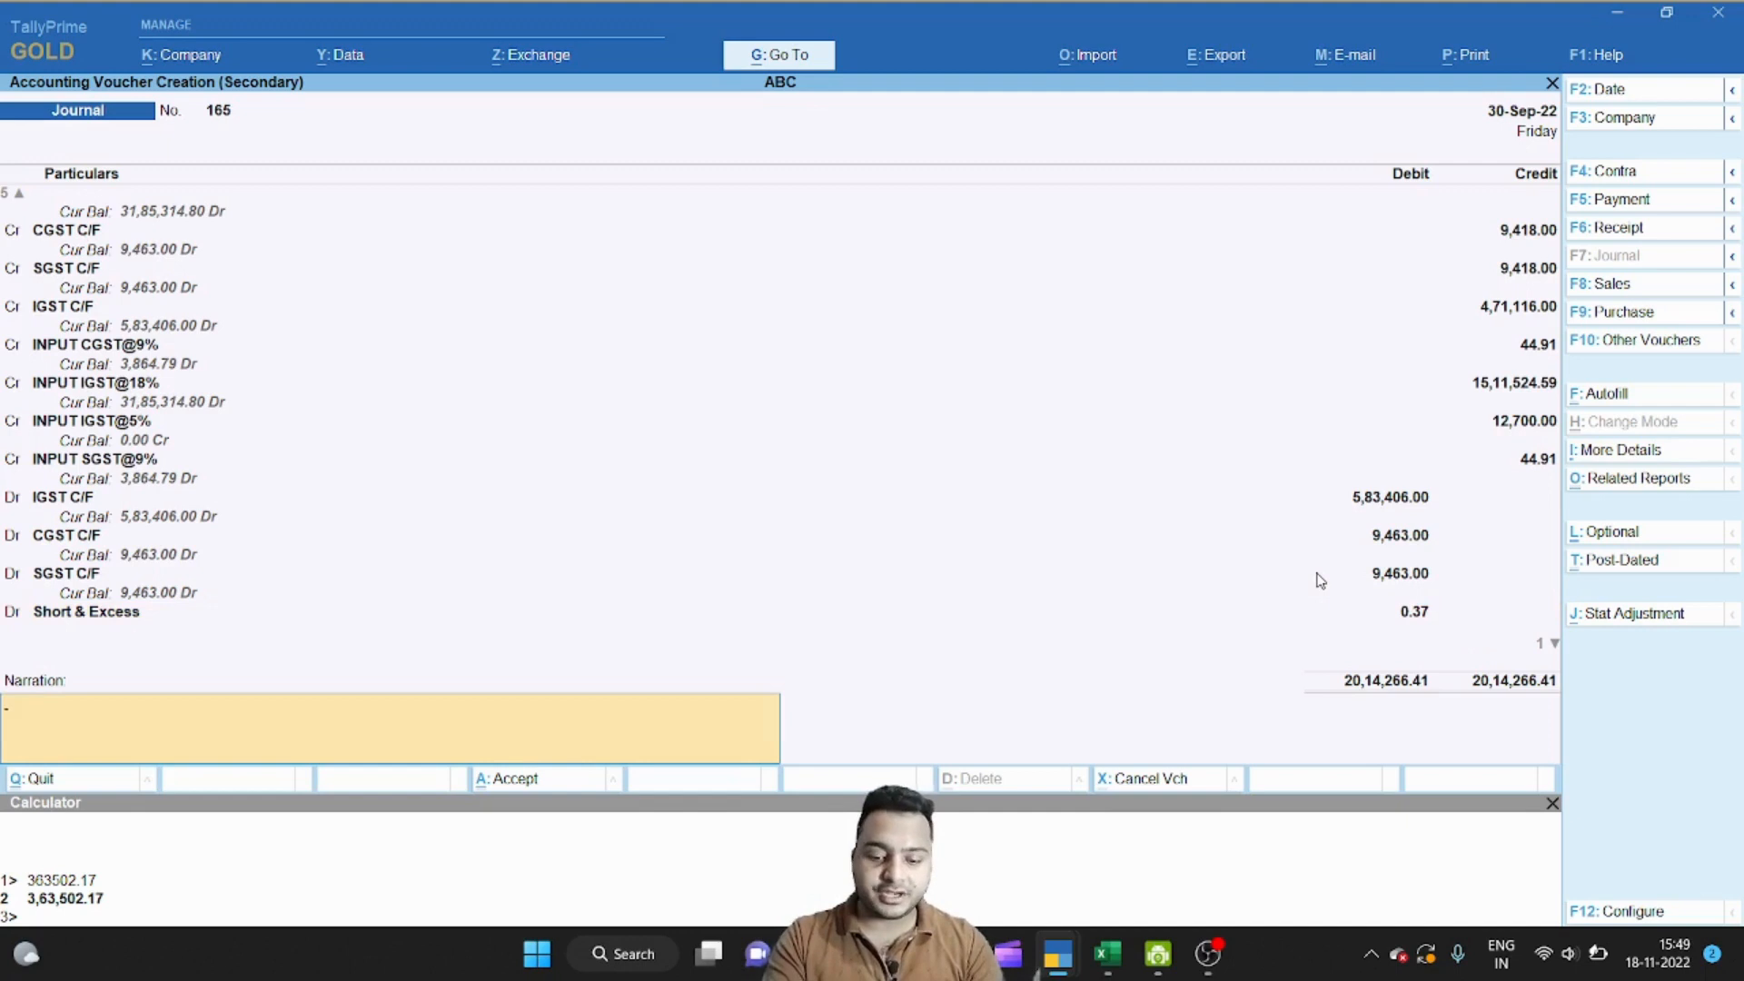
Step: Enter the narration "BEING GST ADJUSTMENT ENTRY MADE AS PER GSTR3B FOR THE MONTH OF SEP2022" and save the journal
text(B)
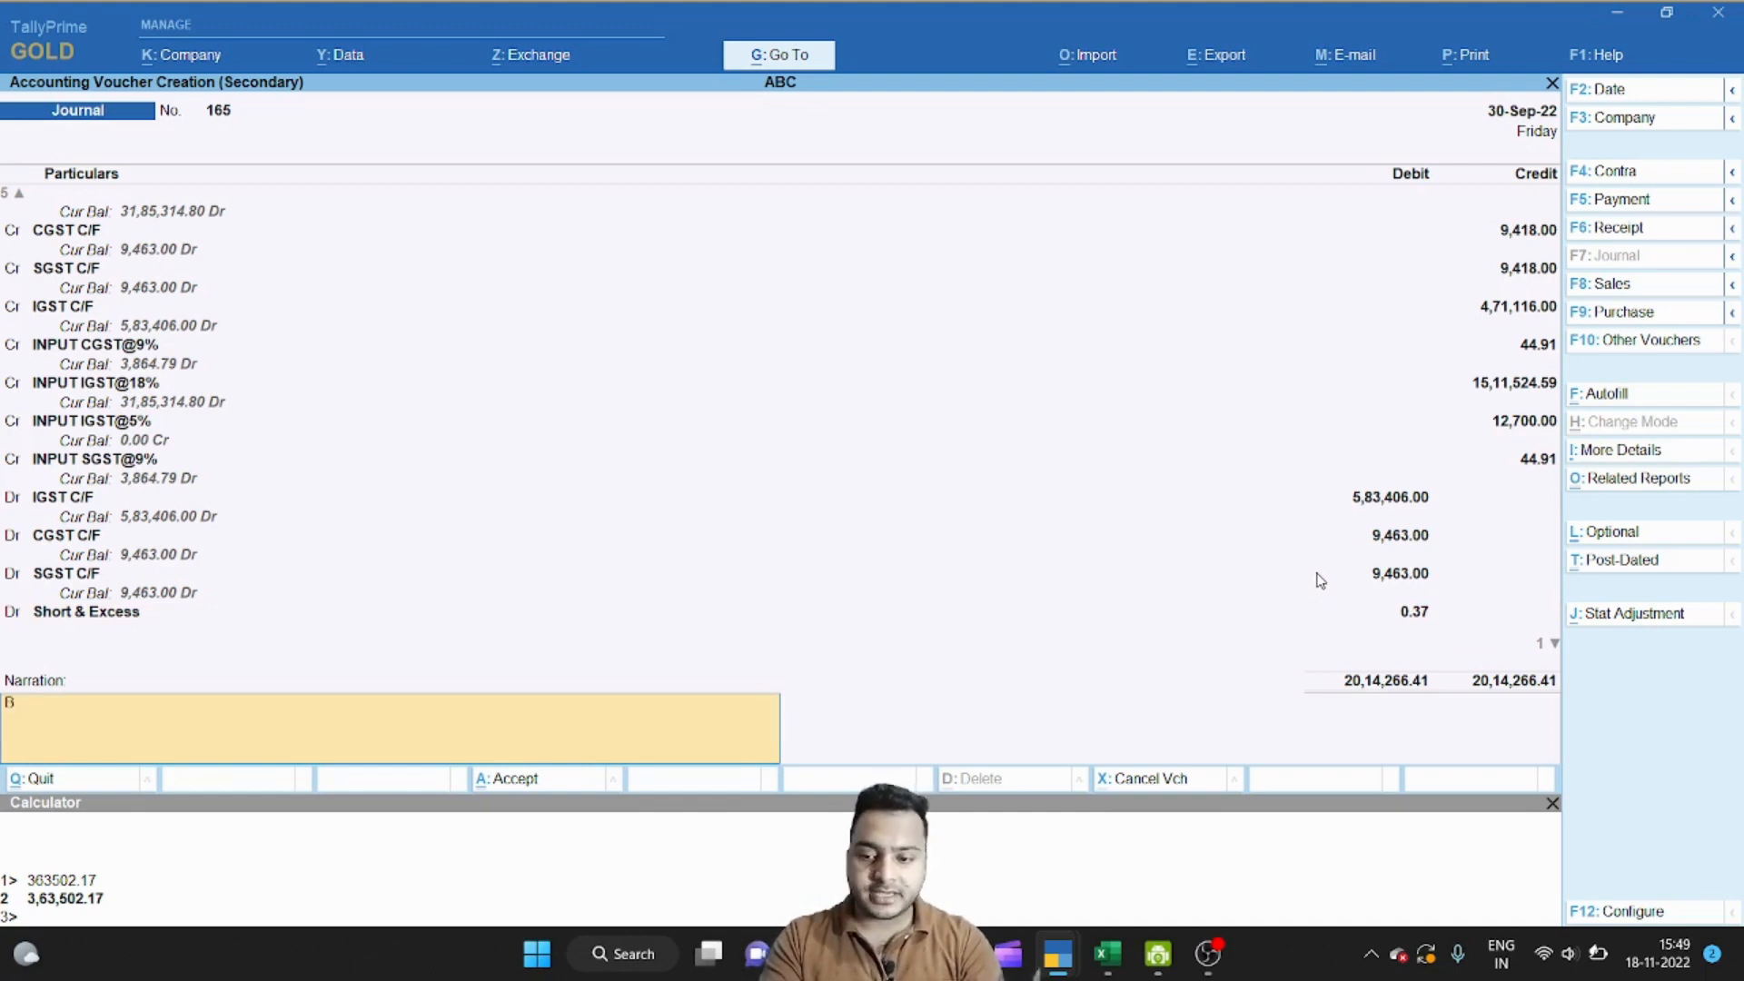
text(EING)
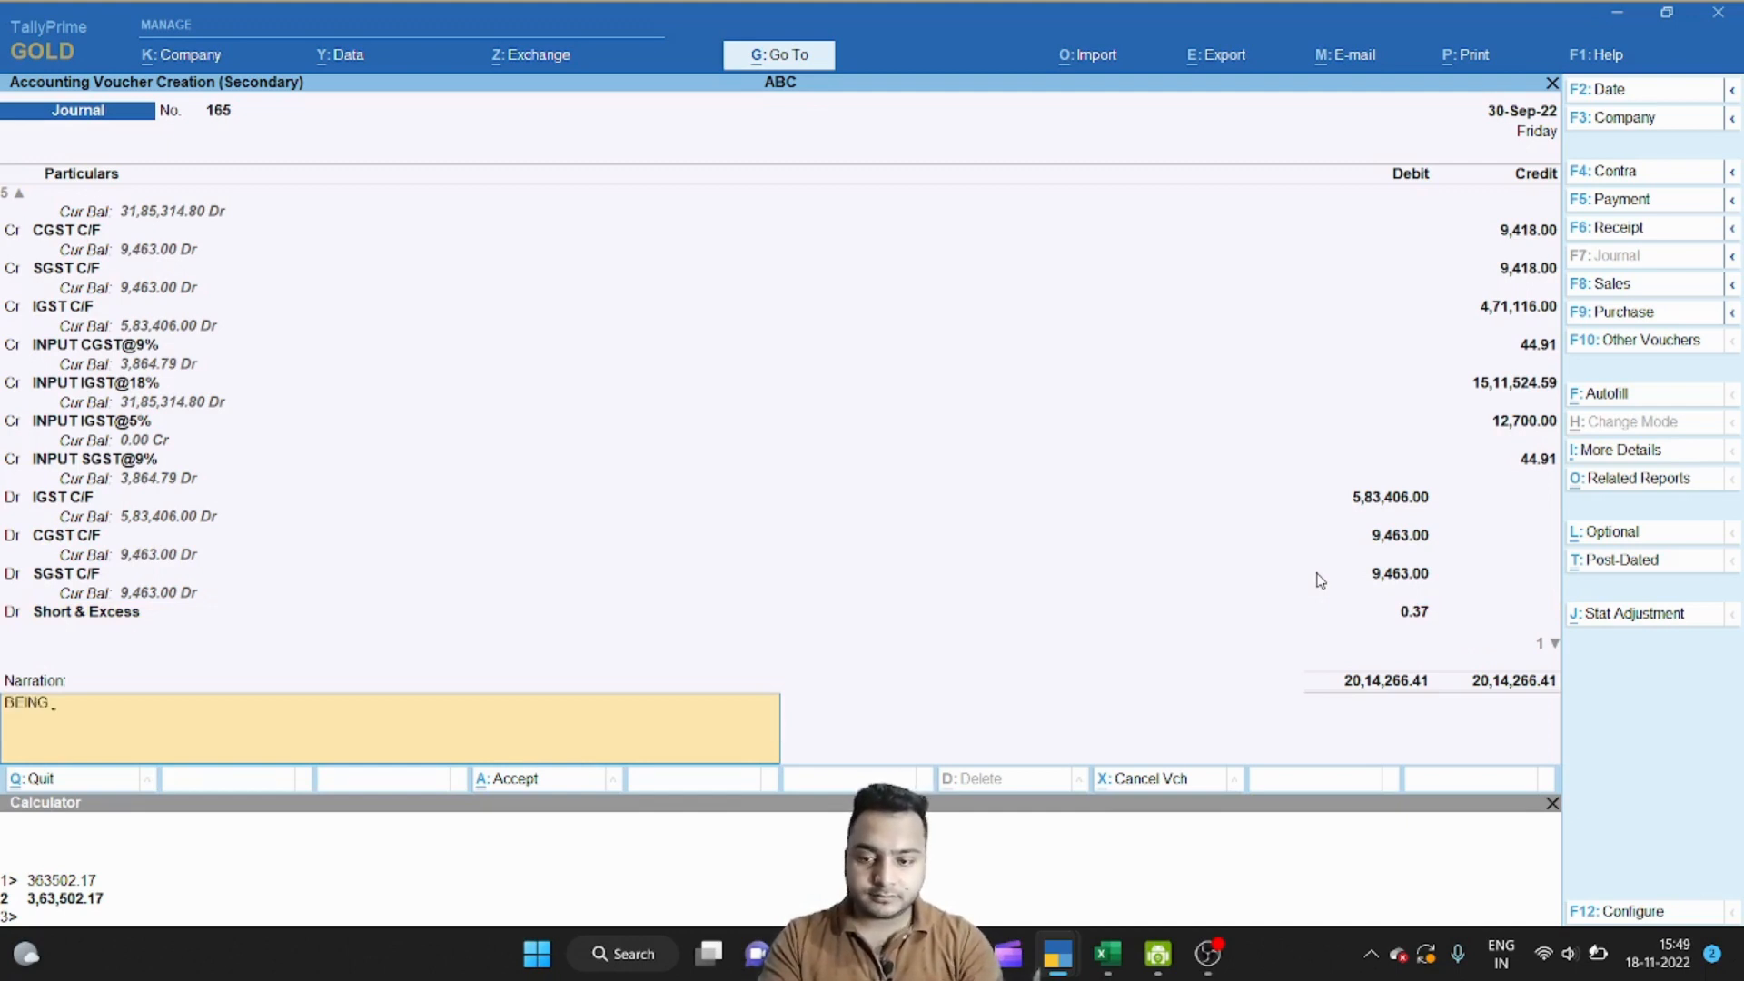
text( GST ADJU)
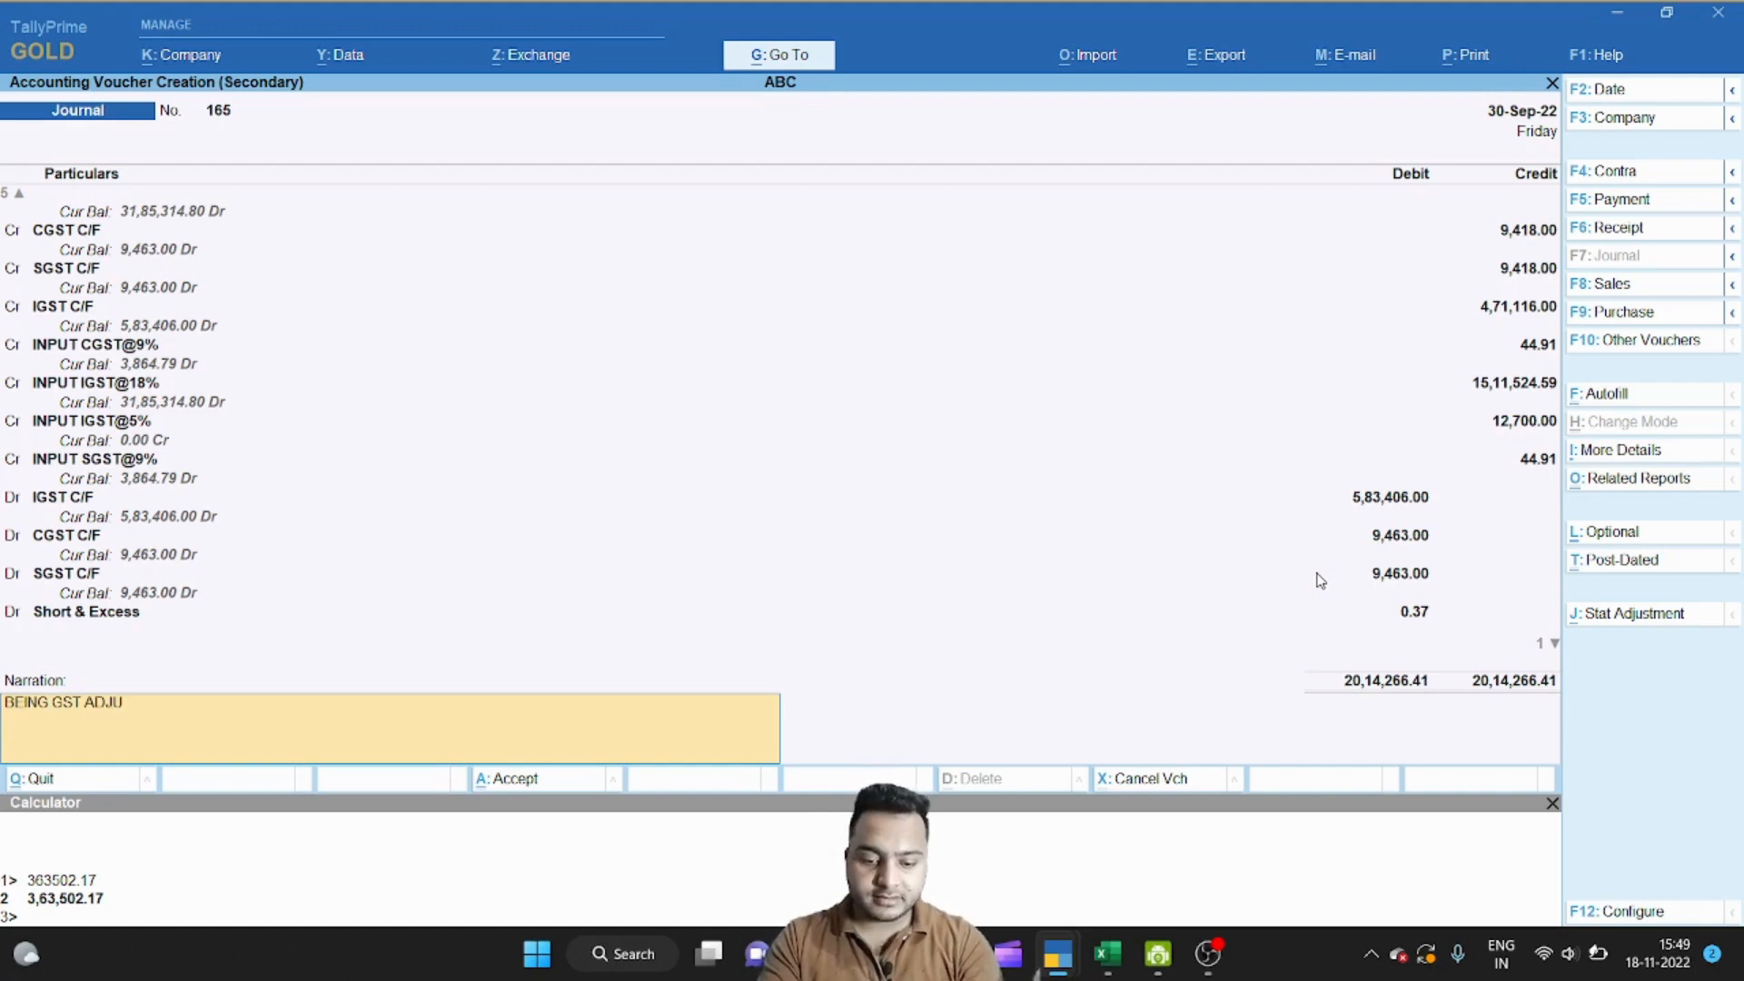
text(STMENT ENT)
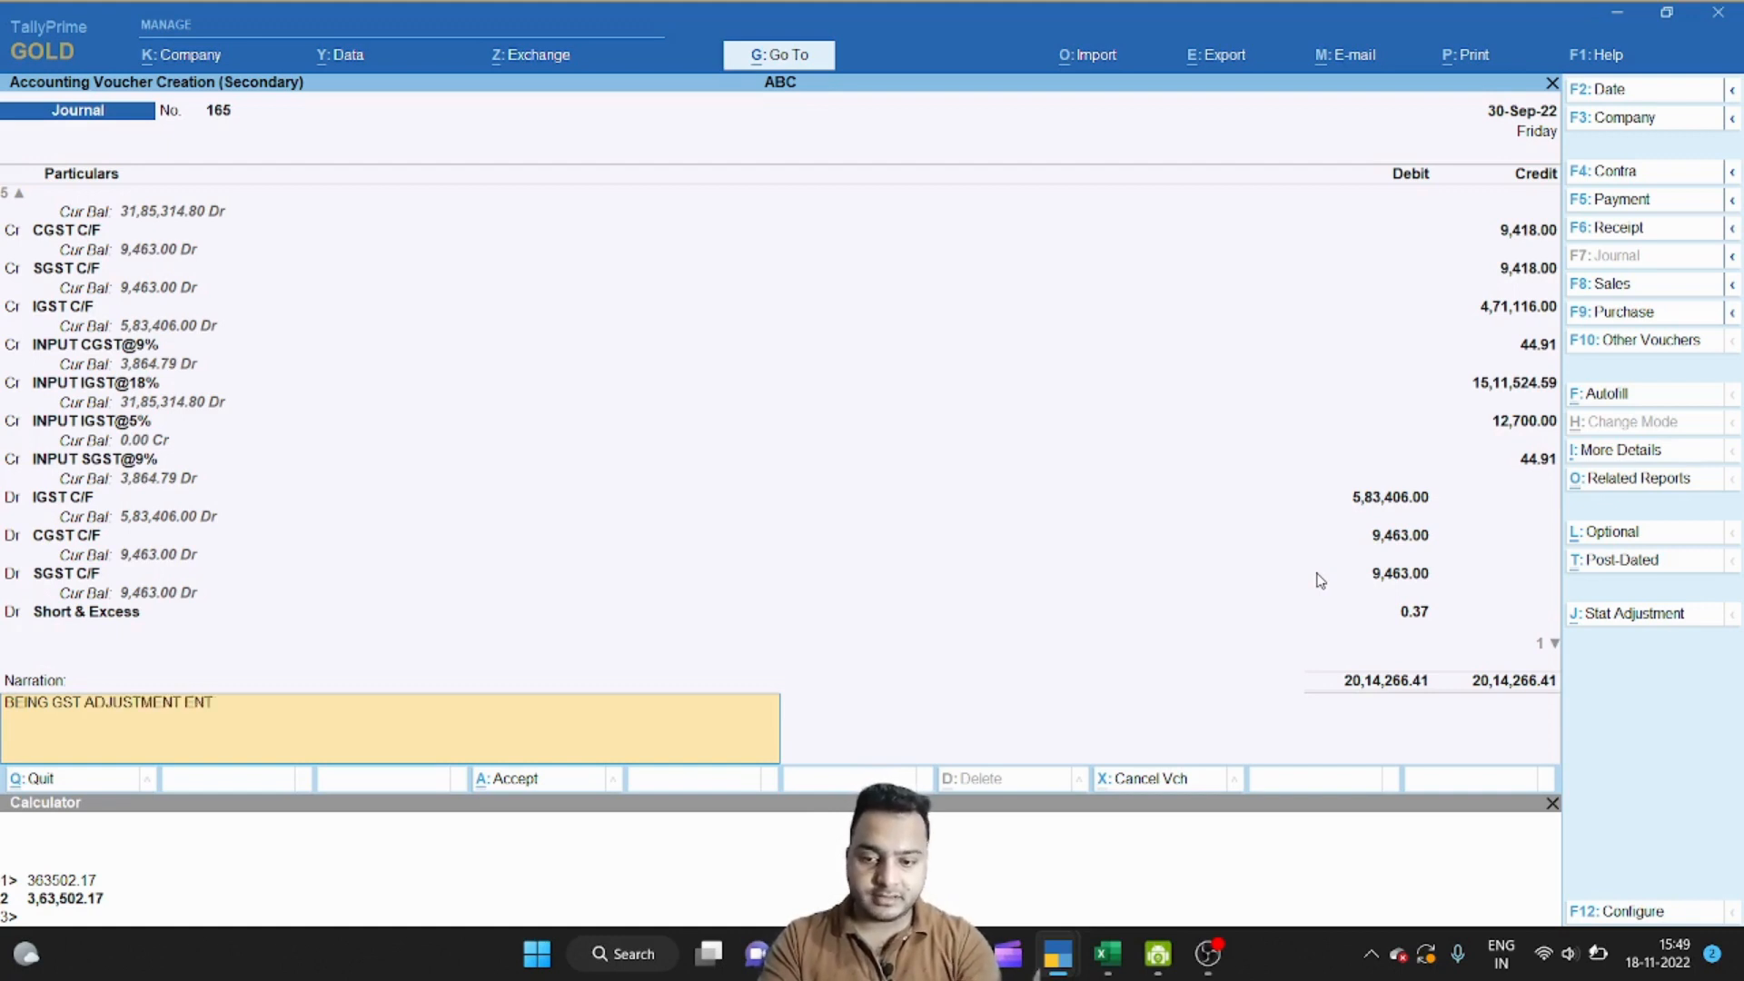
text(RY MADE AS PE)
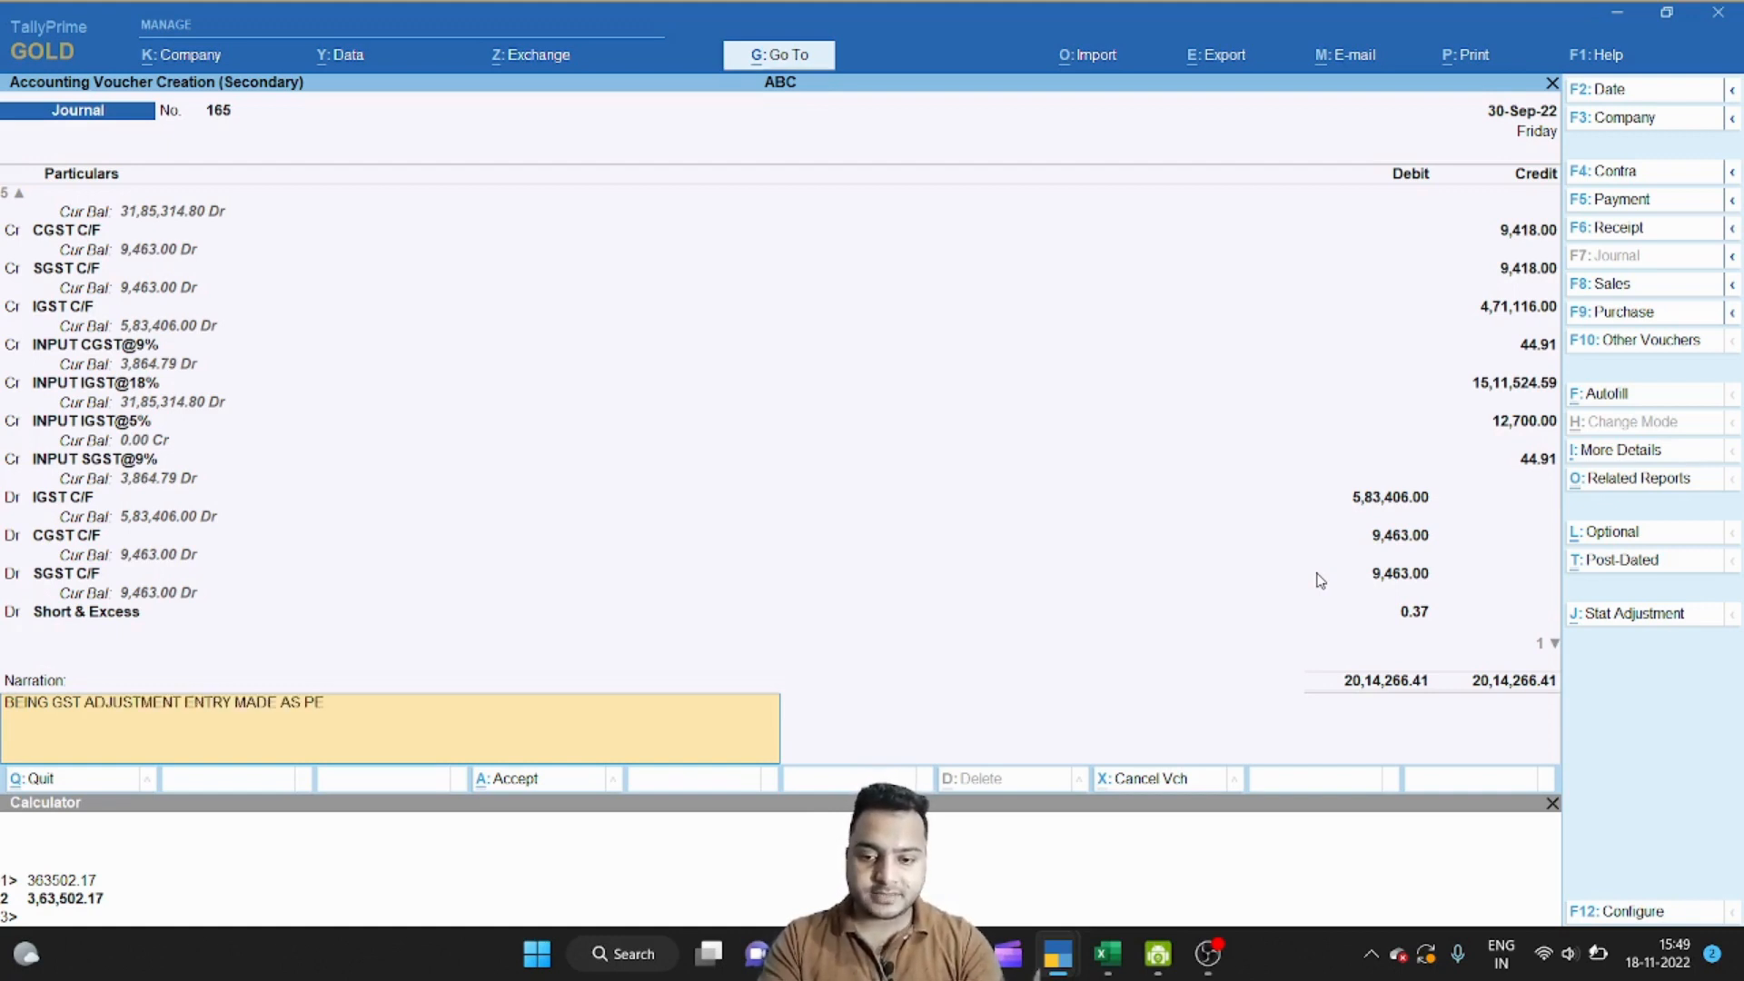
text(R GSTR)
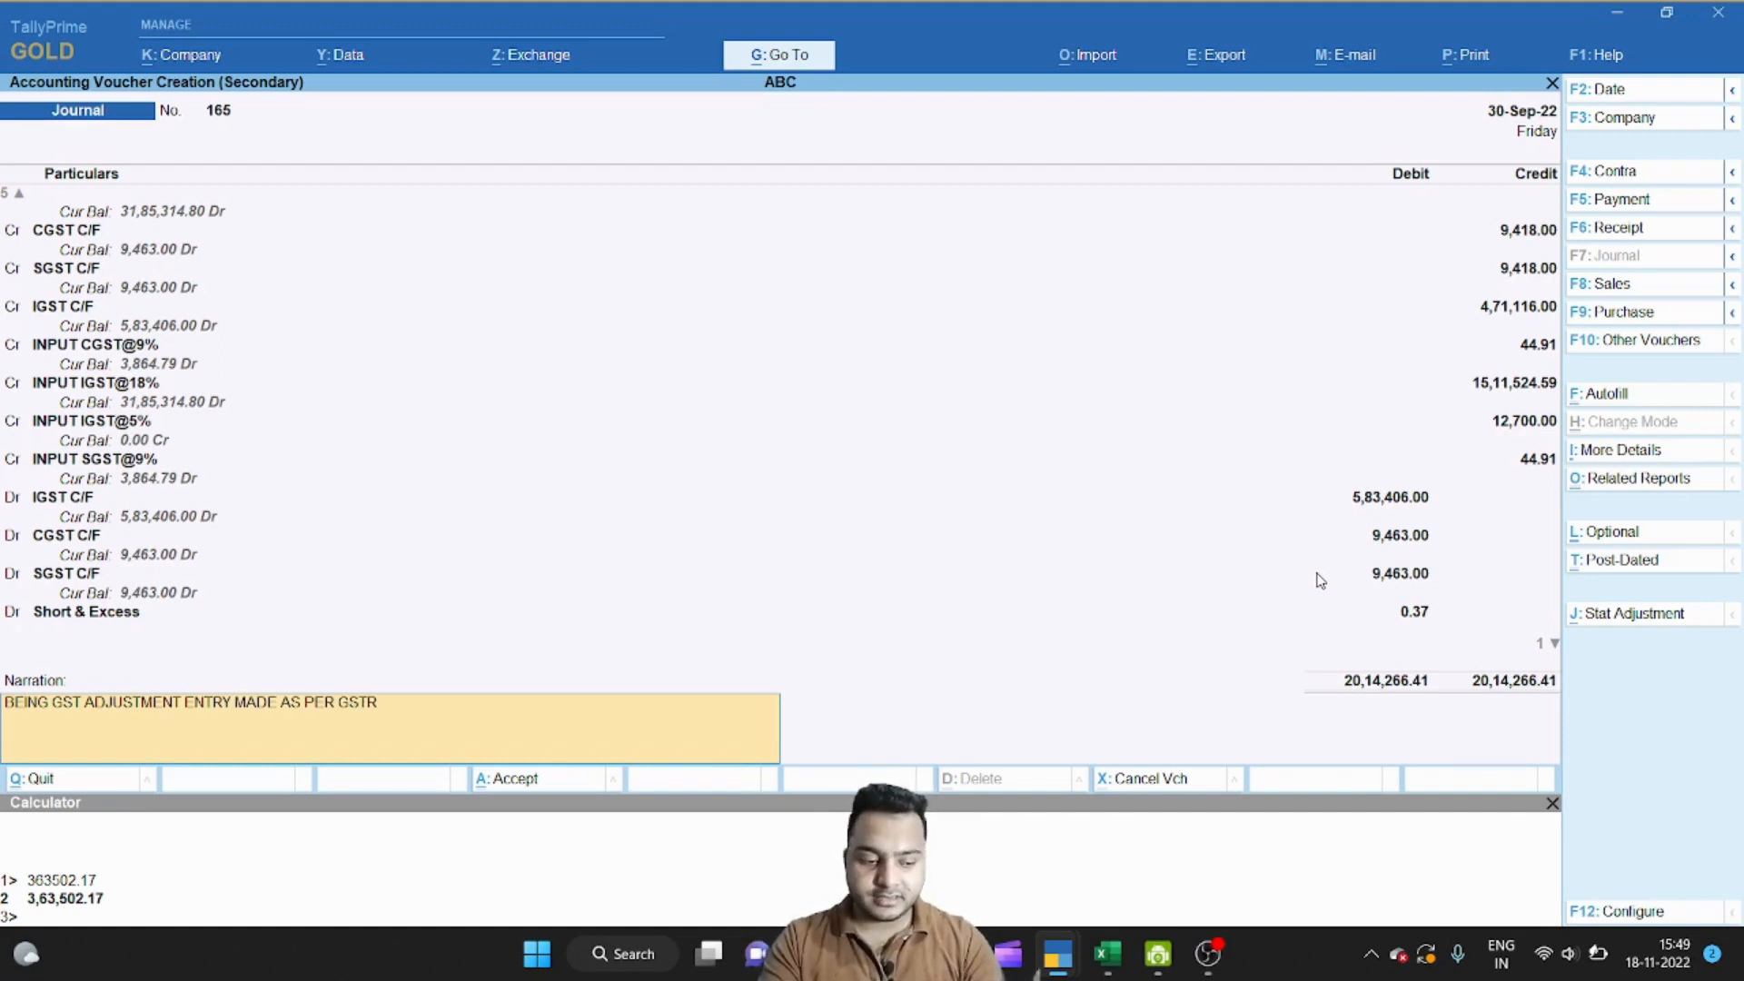
text(3B FOR THE MONTH OF)
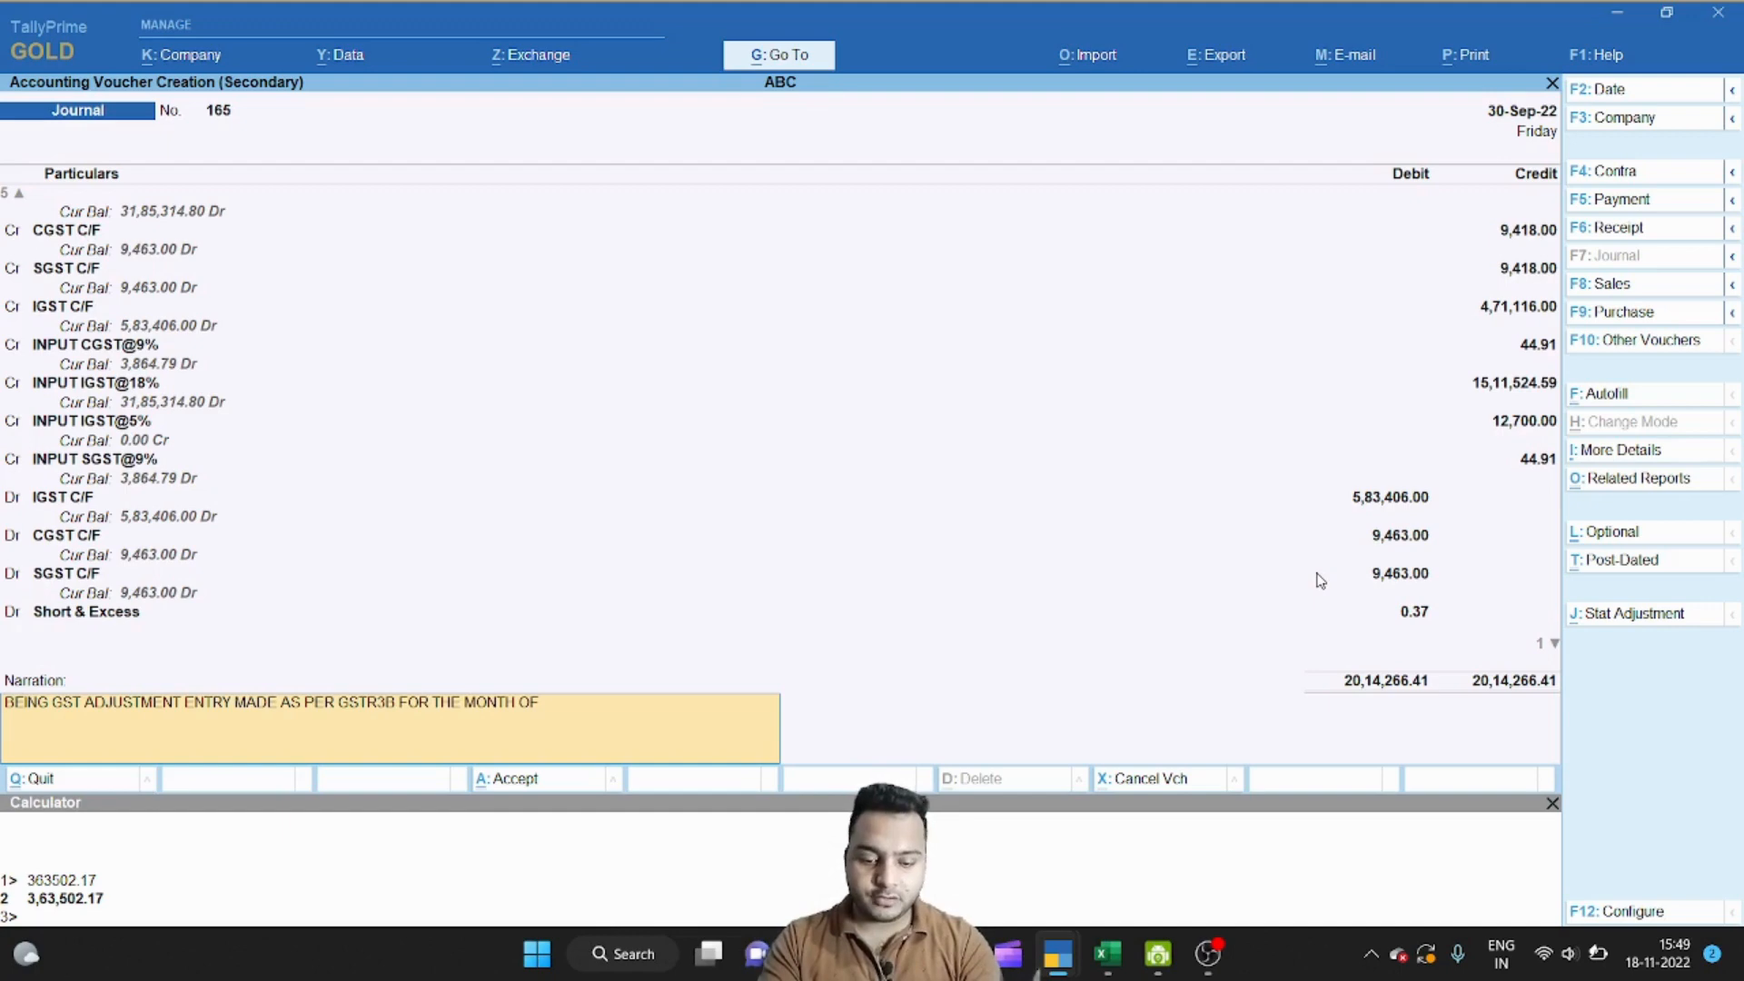
text( SEP2022)
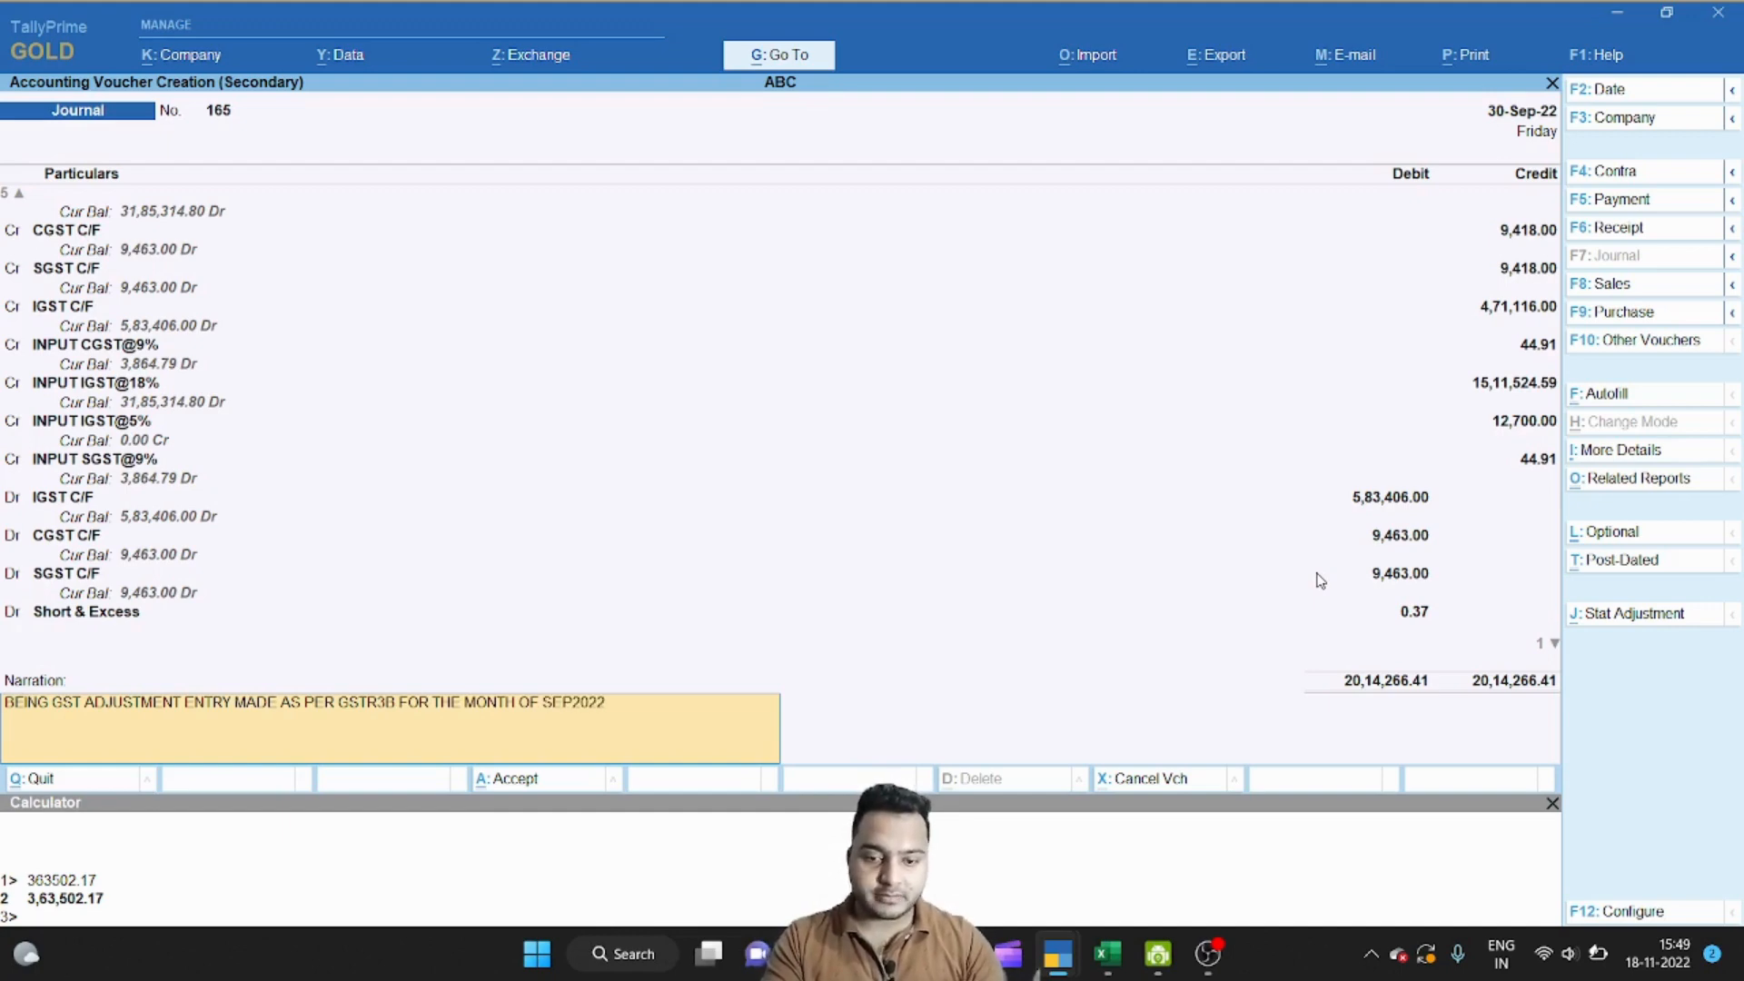
key(ctrl)
key(ctrl+a)
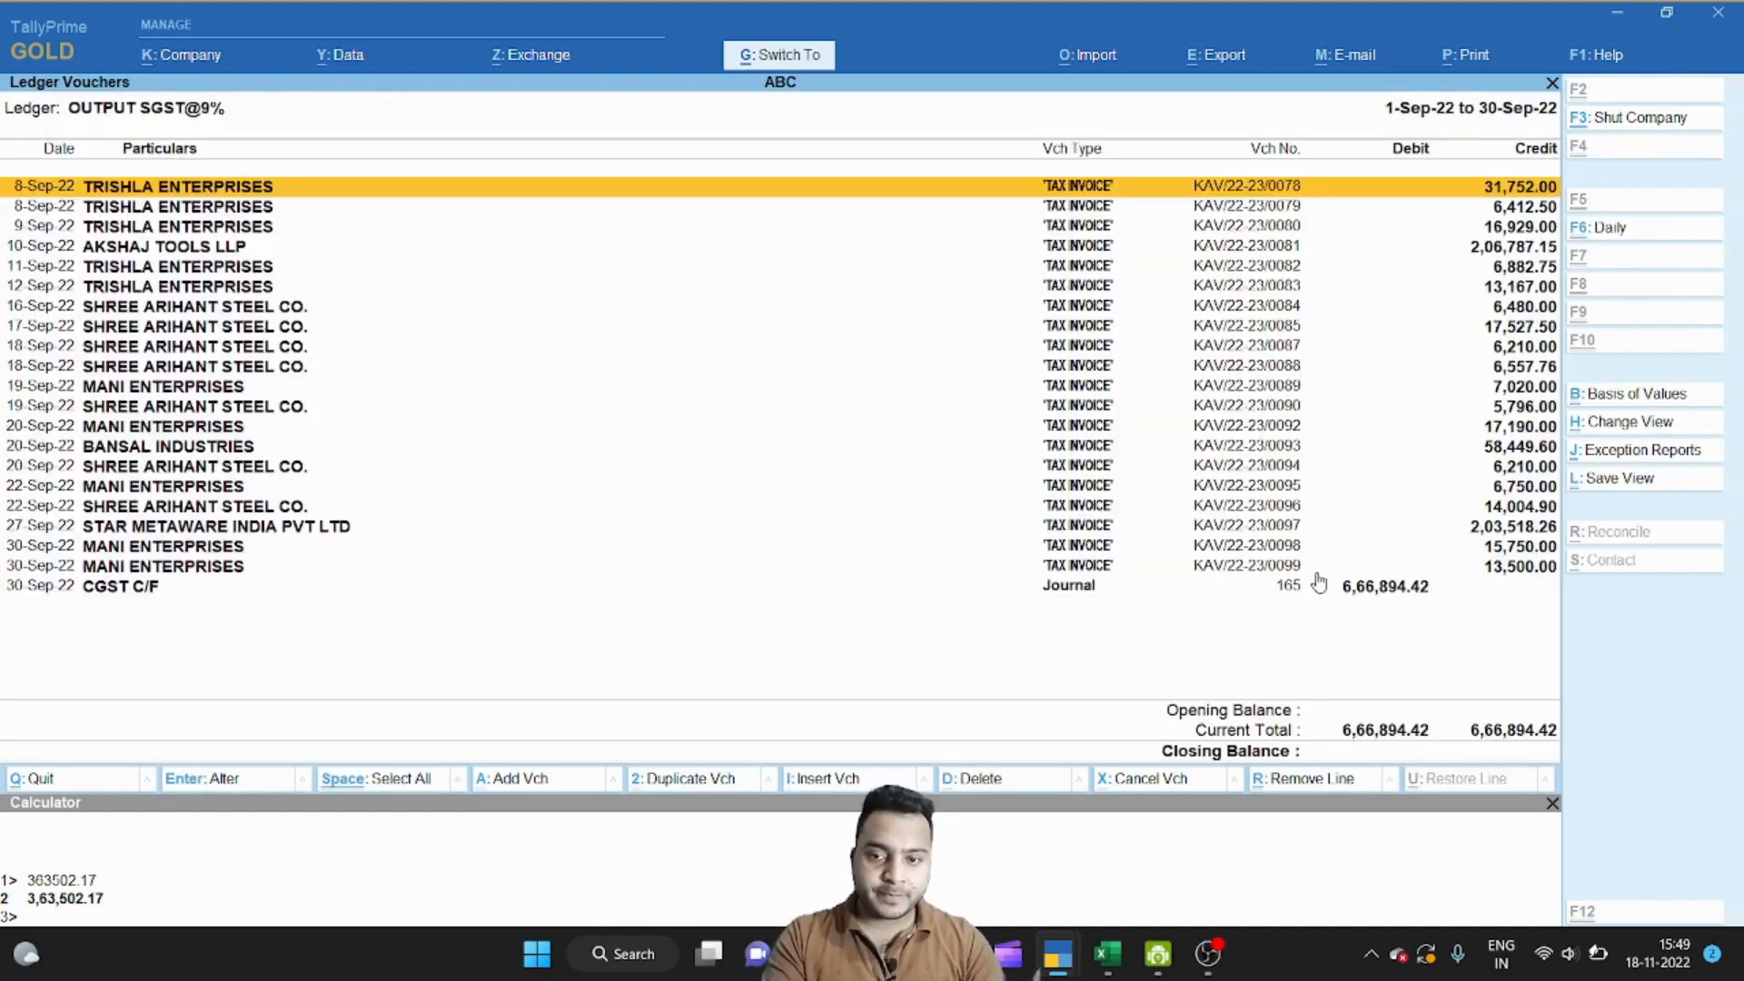
Step: Return to the GST Group Summary and configure it to hide the opening balance and transactions, leaving only closing balances
key(Escape)
key(Escape)
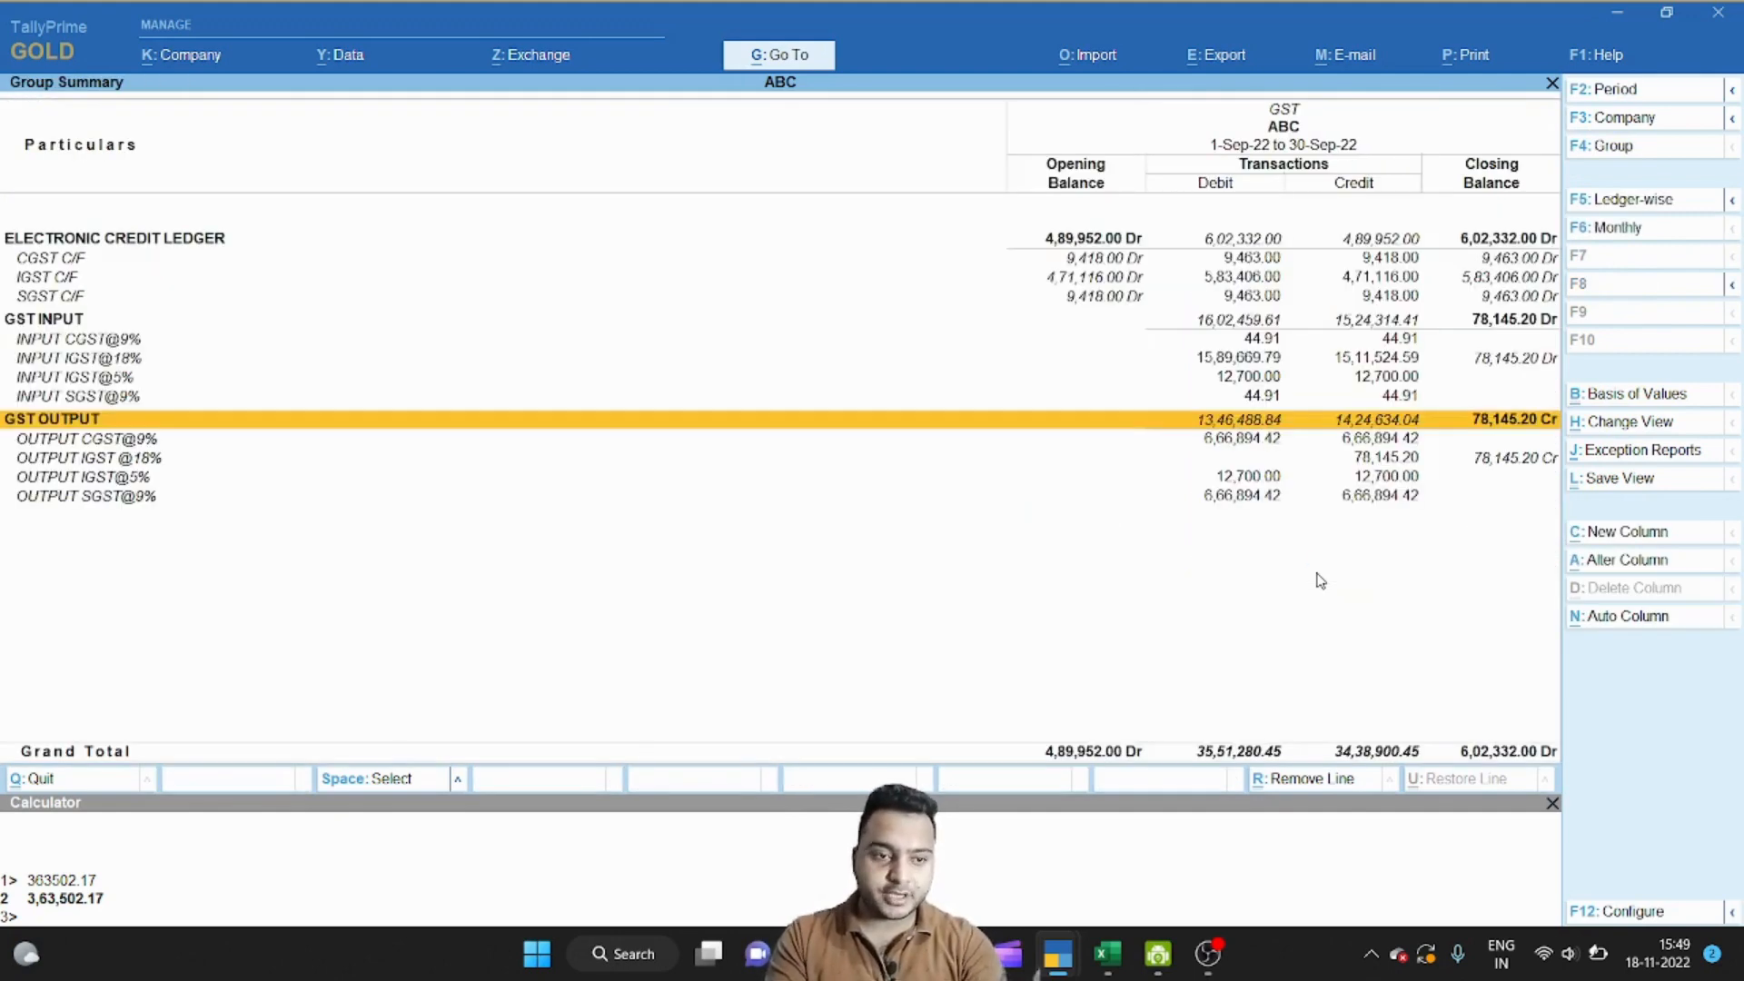
key(F12)
text(n)
key(Return)
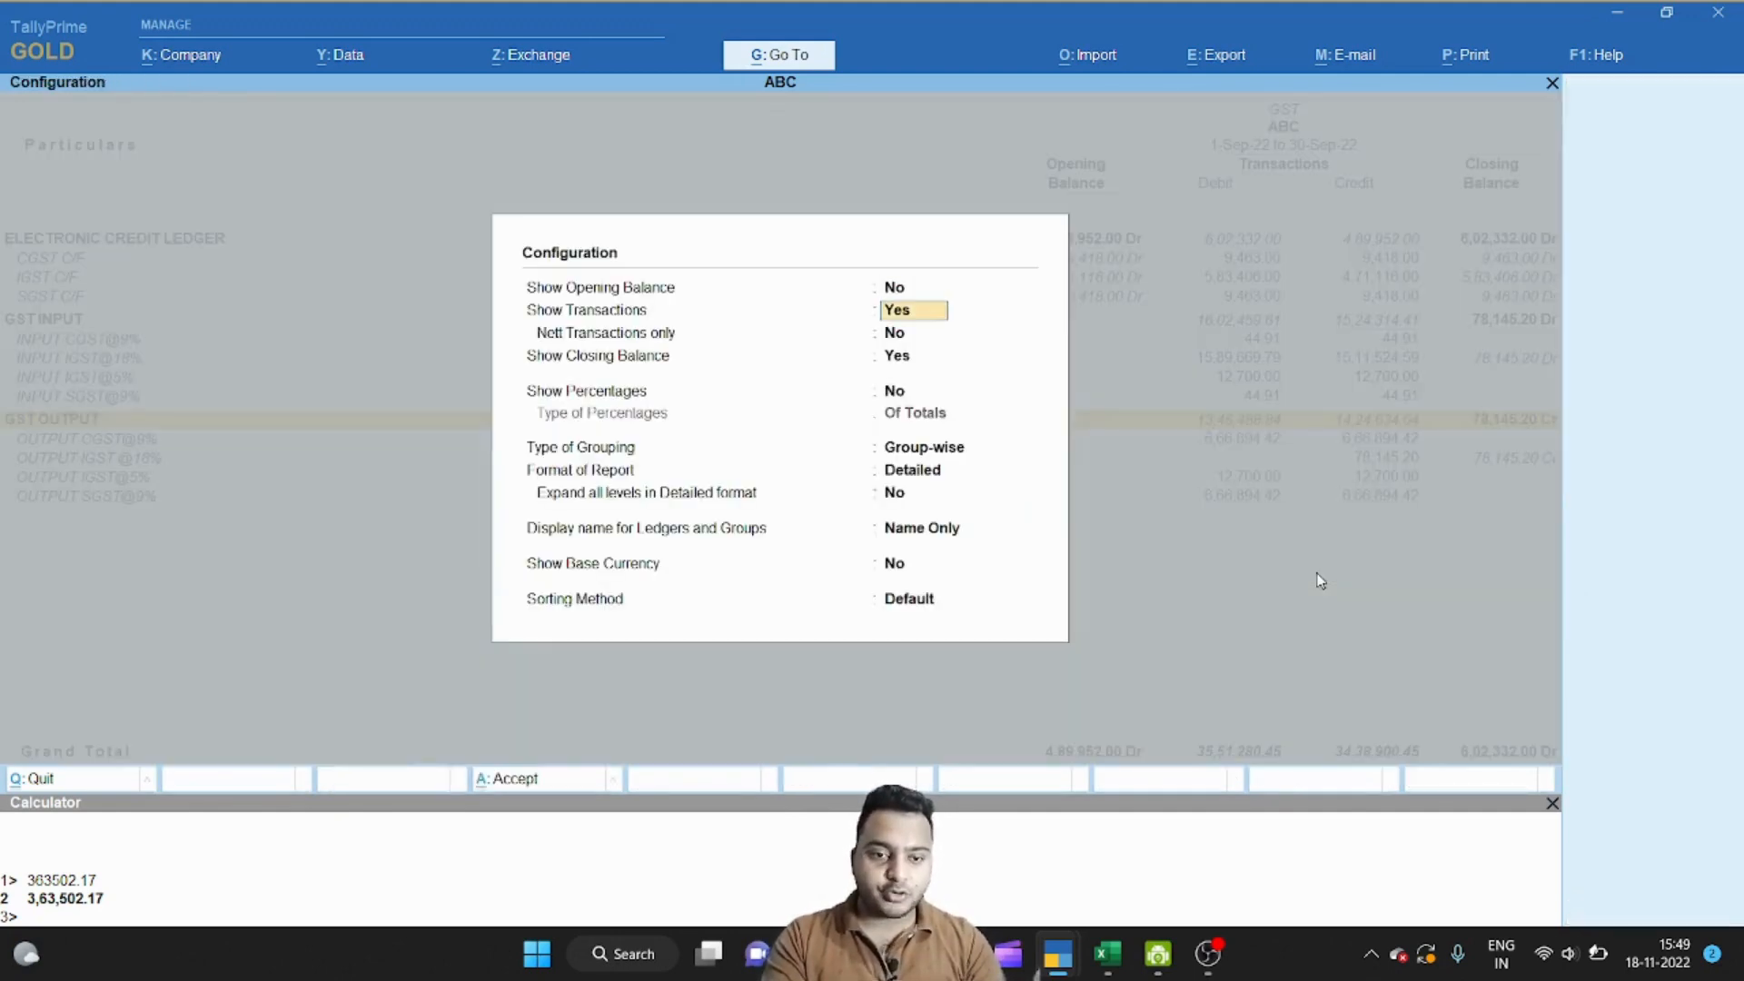
text(n)
key(Return)
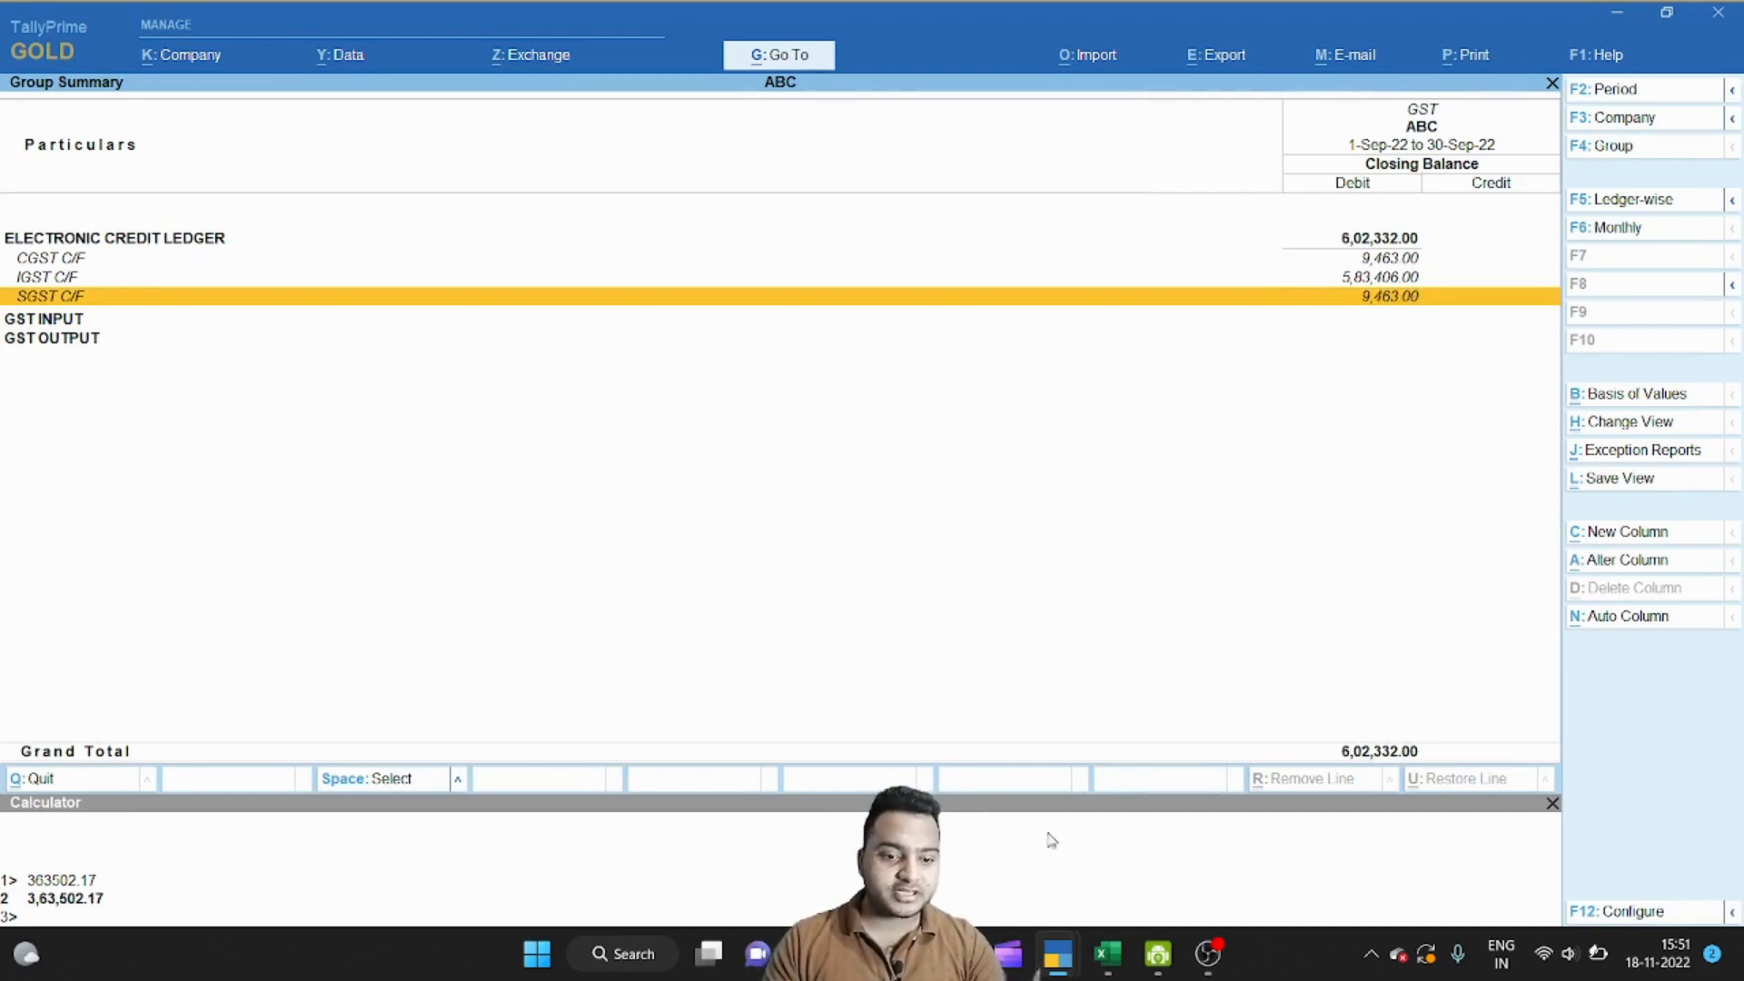
Step: Compare the Electronic Credit Ledger's IGST, CGST and SGST balances on the GST portal in Chrome with TallyPrime's closing balances
key(alt+Tab)
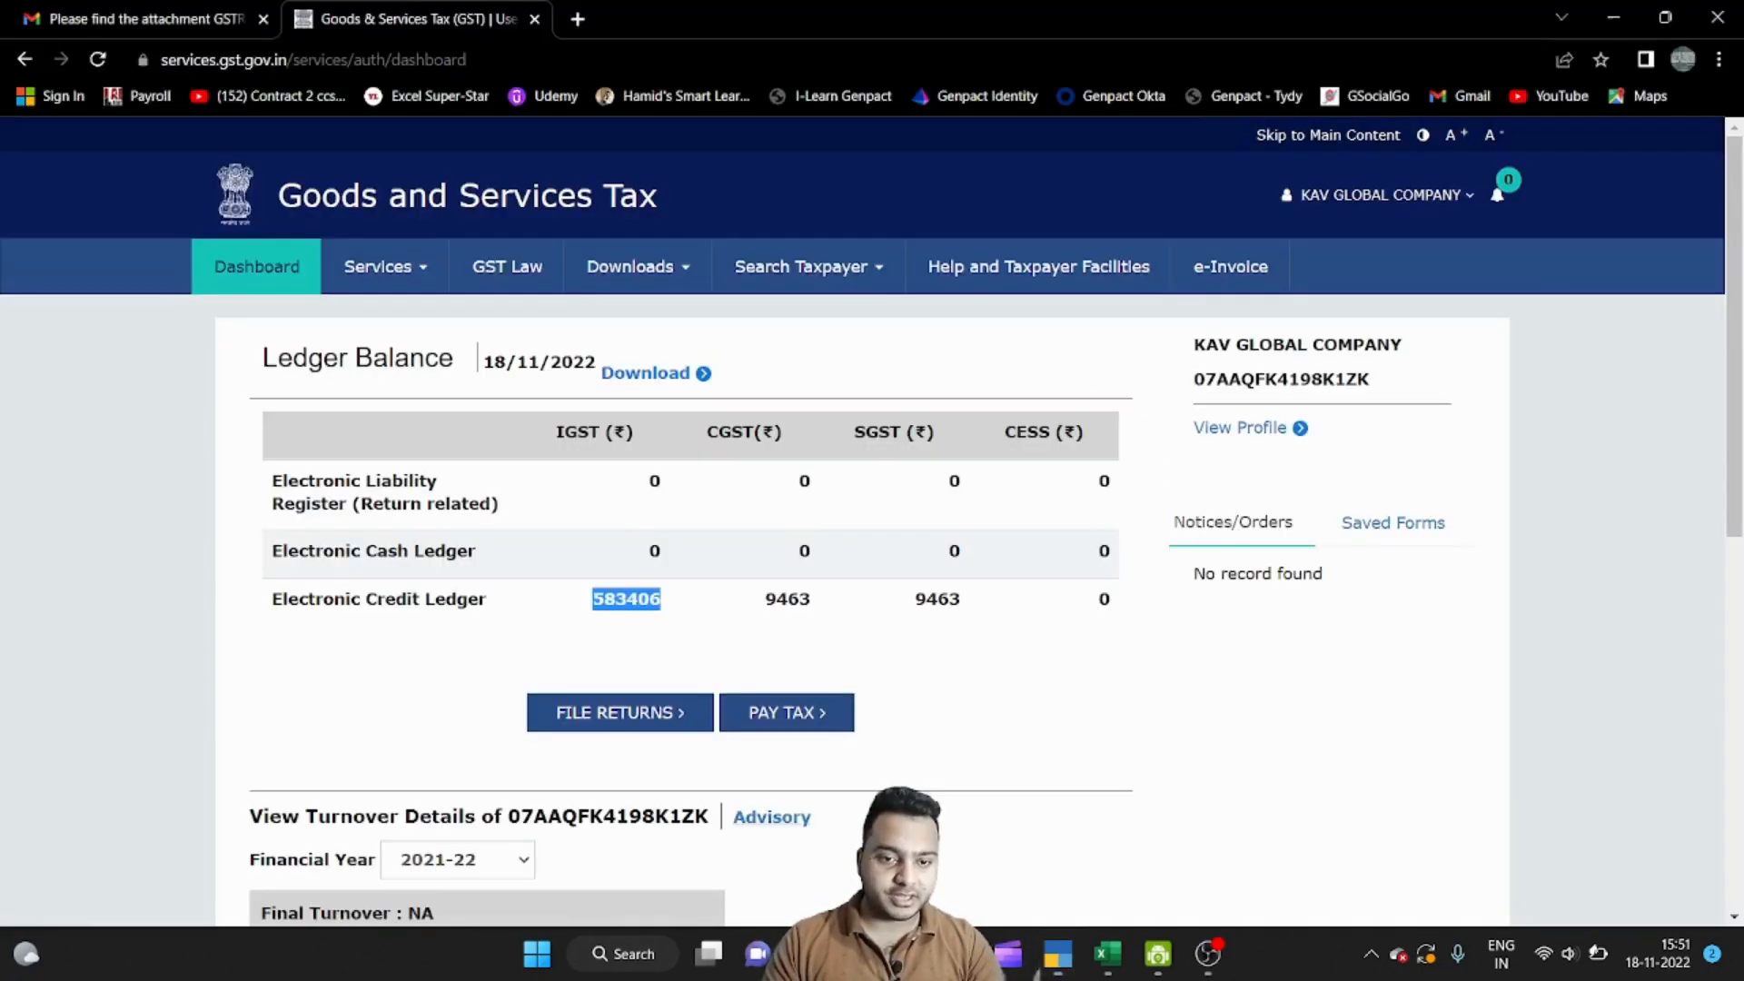
click(669, 633)
key(alt+Tab)
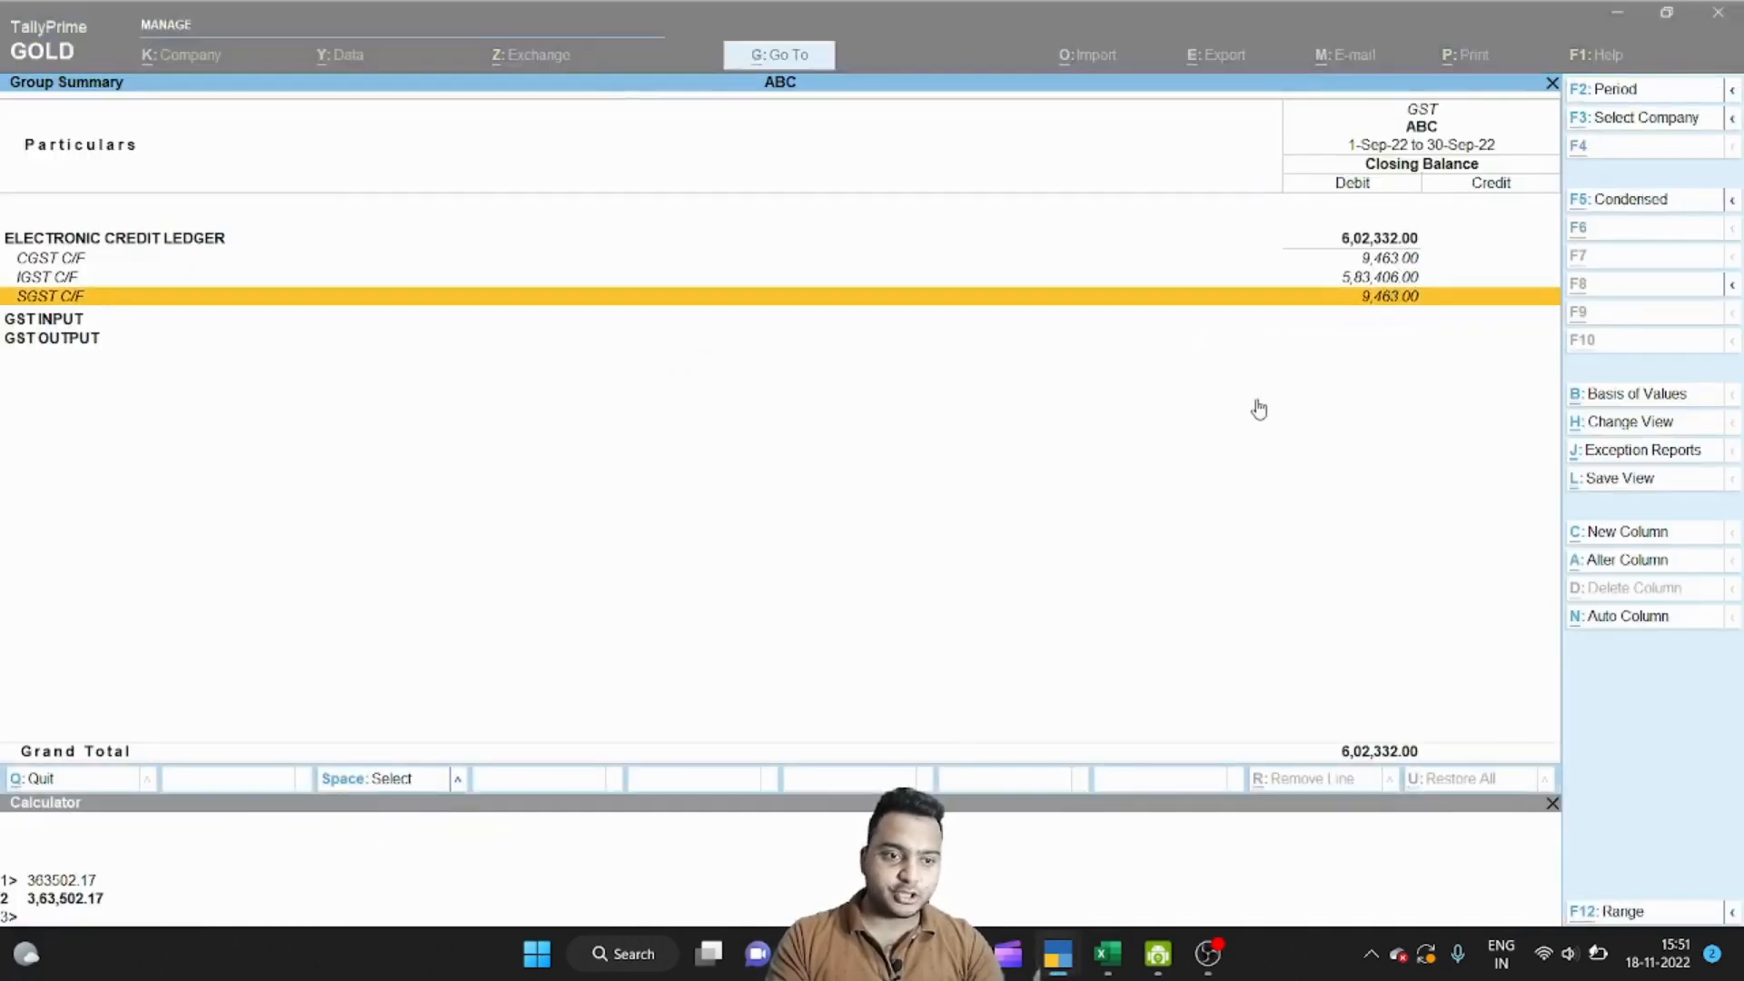
key(alt+Tab)
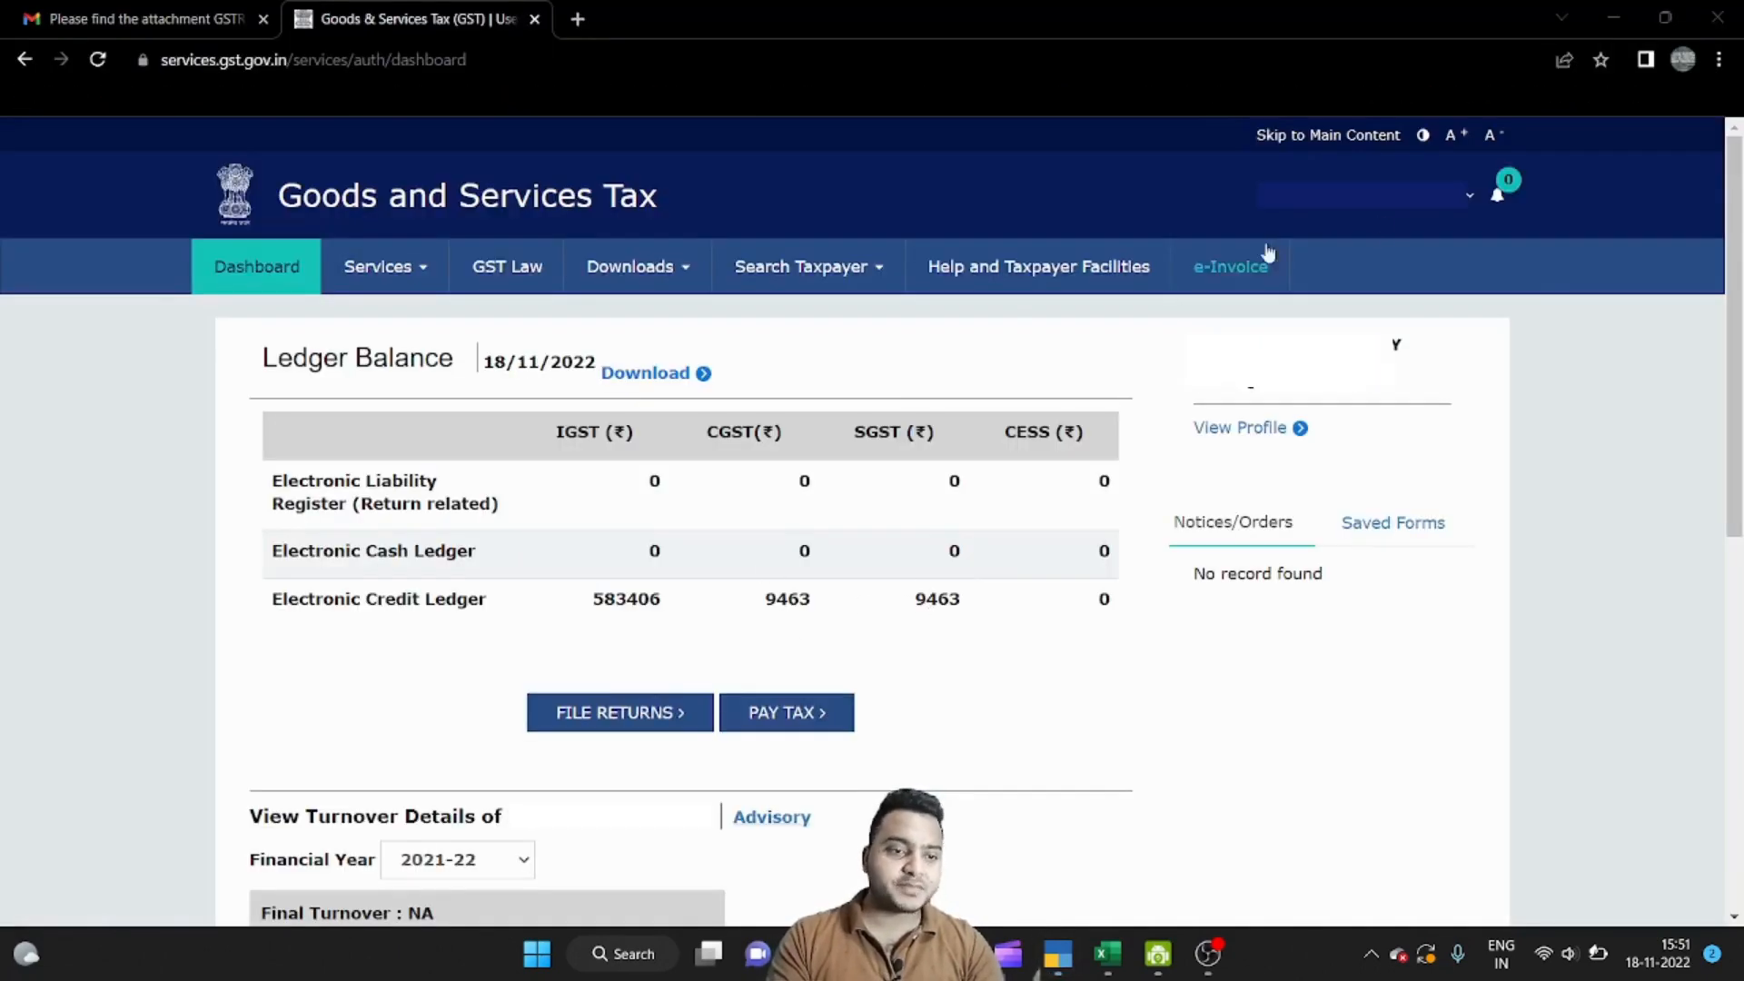
key(alt+Tab)
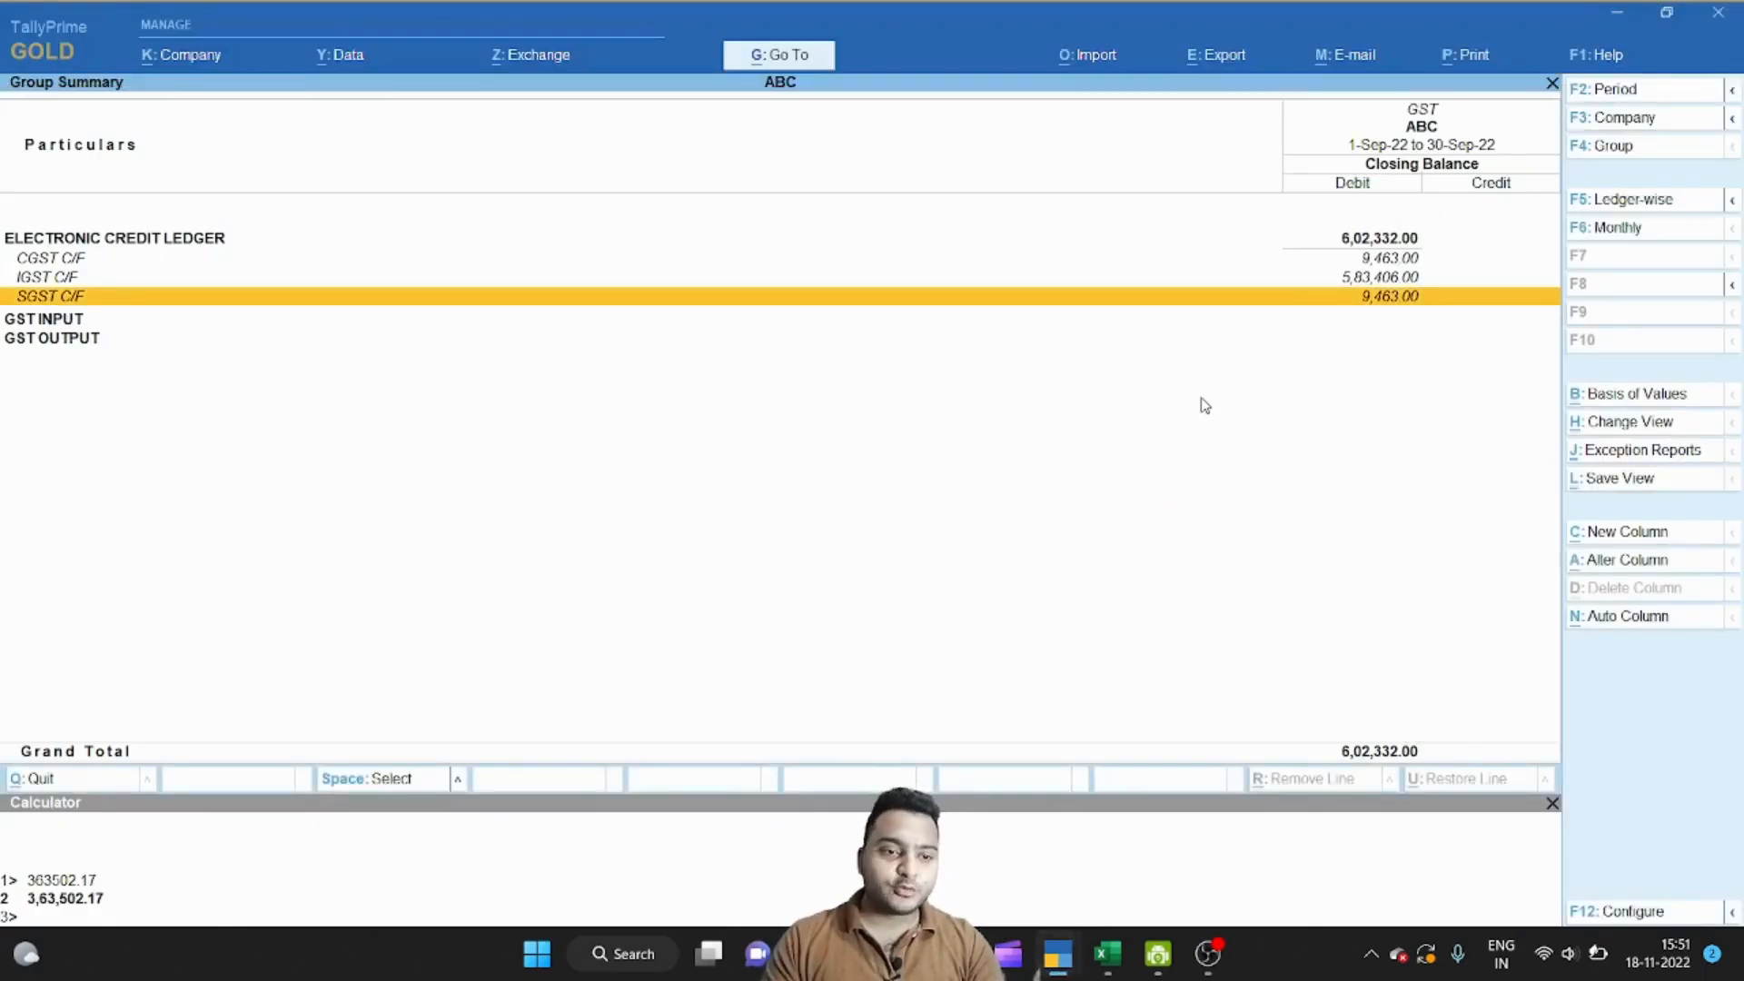